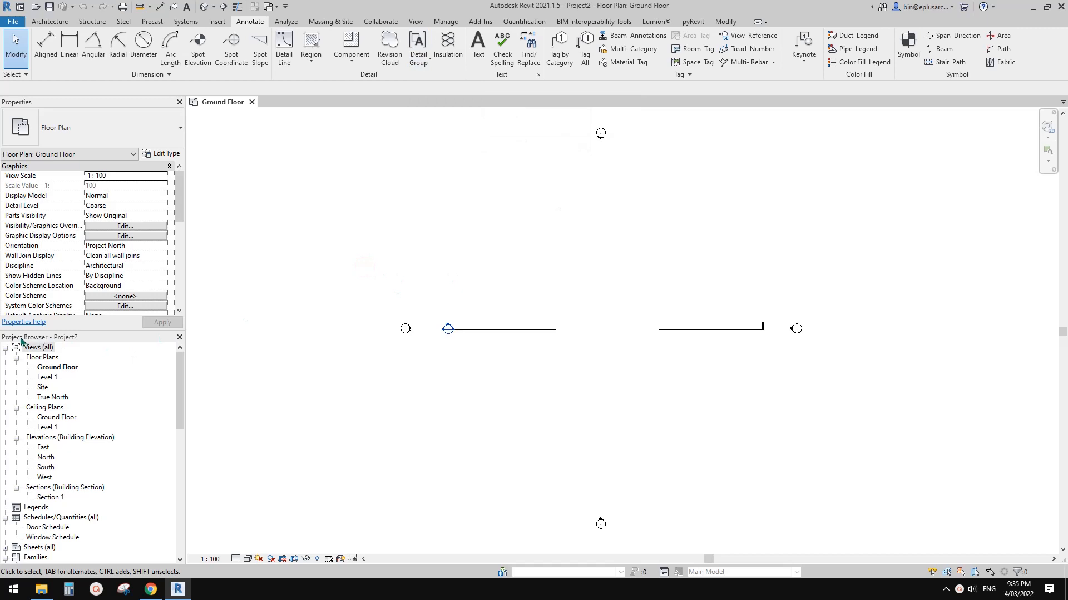
Expand the Groups category in the project browser to view its Detail and Model entries
left_click_drag(179, 390, 177, 531)
left_click(41, 548)
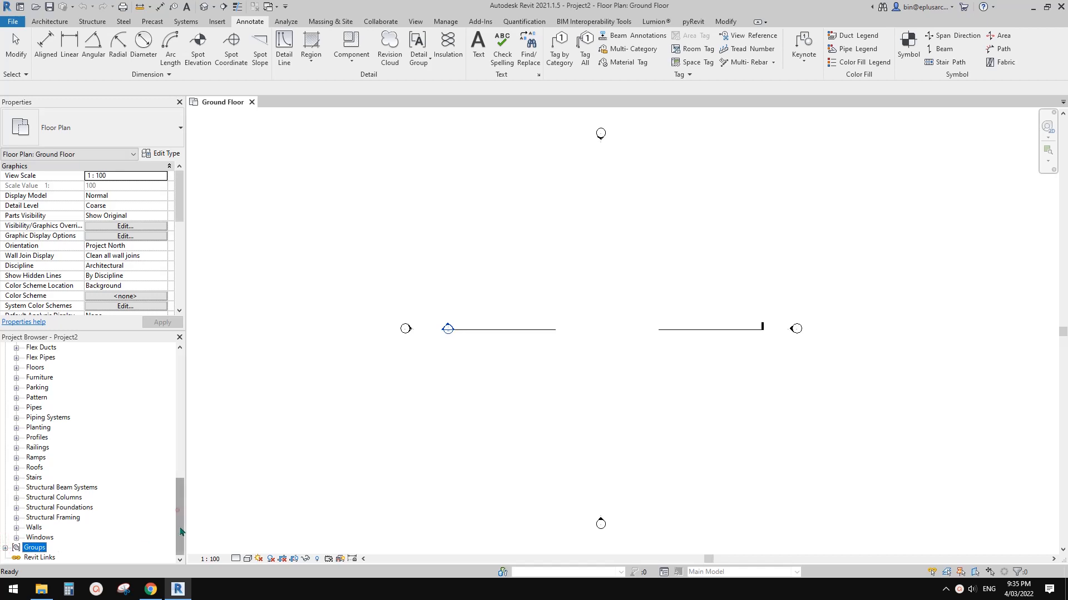
left_click(5, 548)
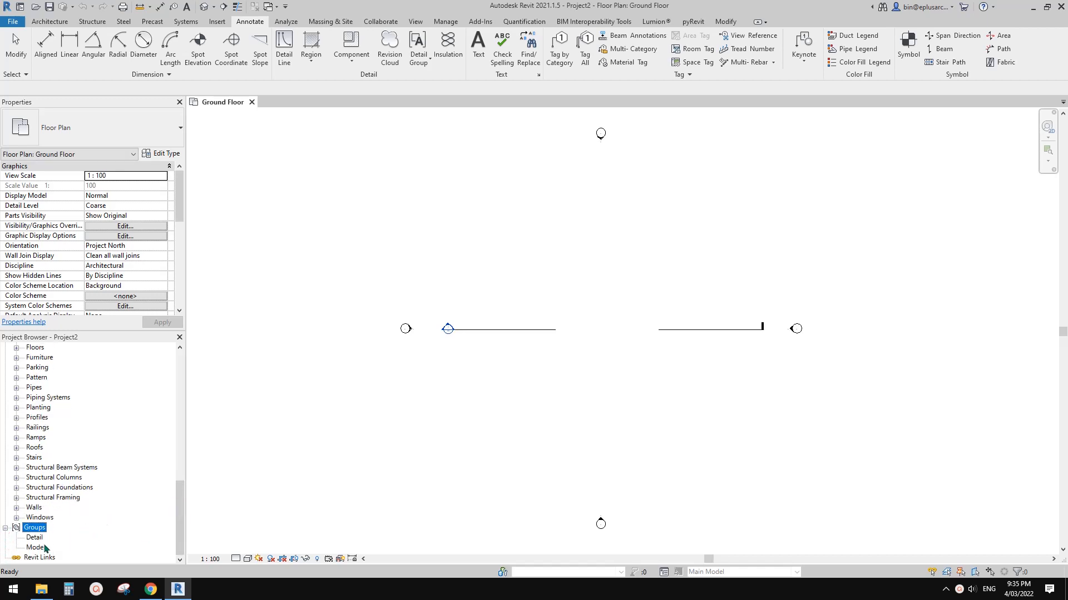
left_click(512, 392)
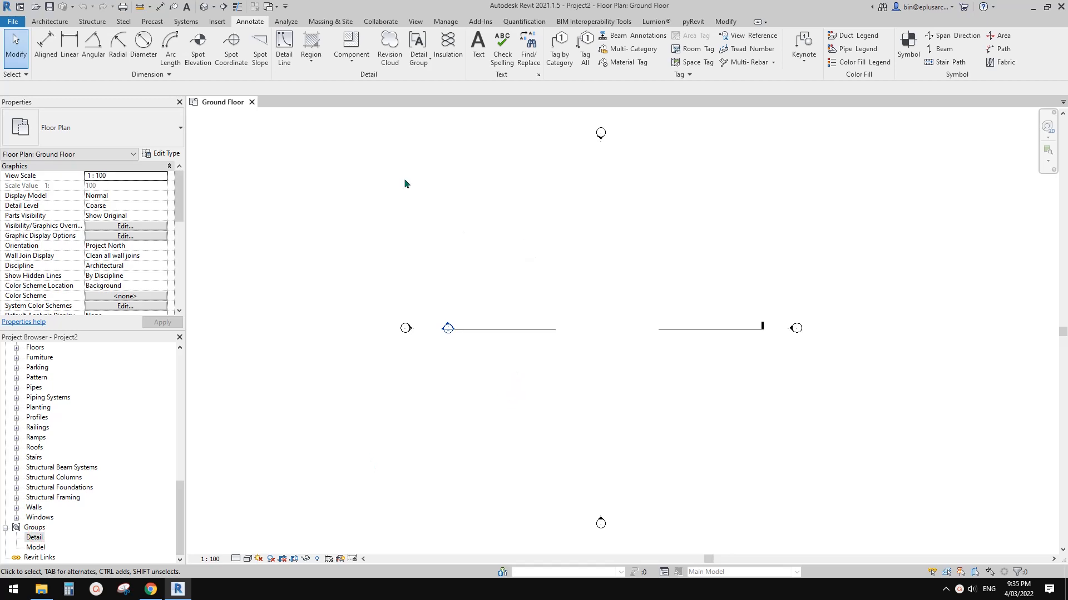
Create a new drafting view named Drafting 1 at a scale of 1:20
left_click(415, 21)
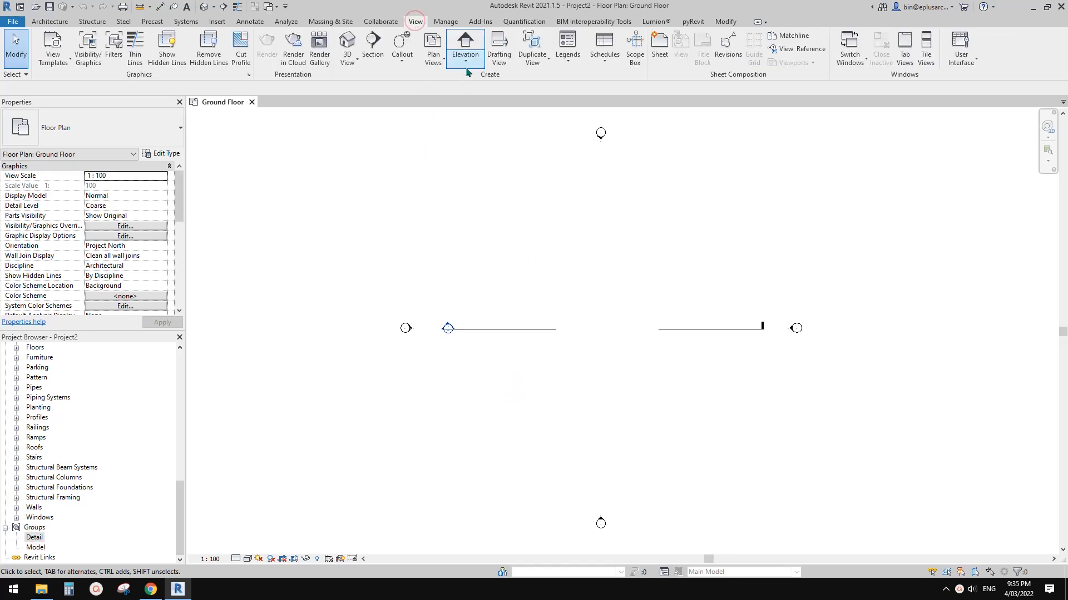
left_click(499, 50)
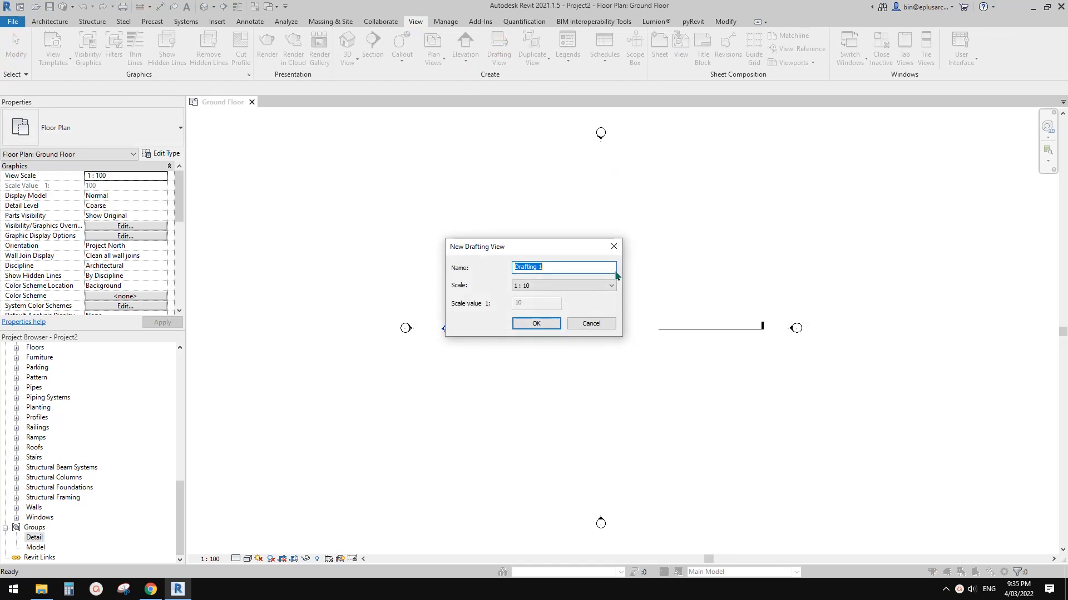
left_click(578, 286)
left_click(532, 333)
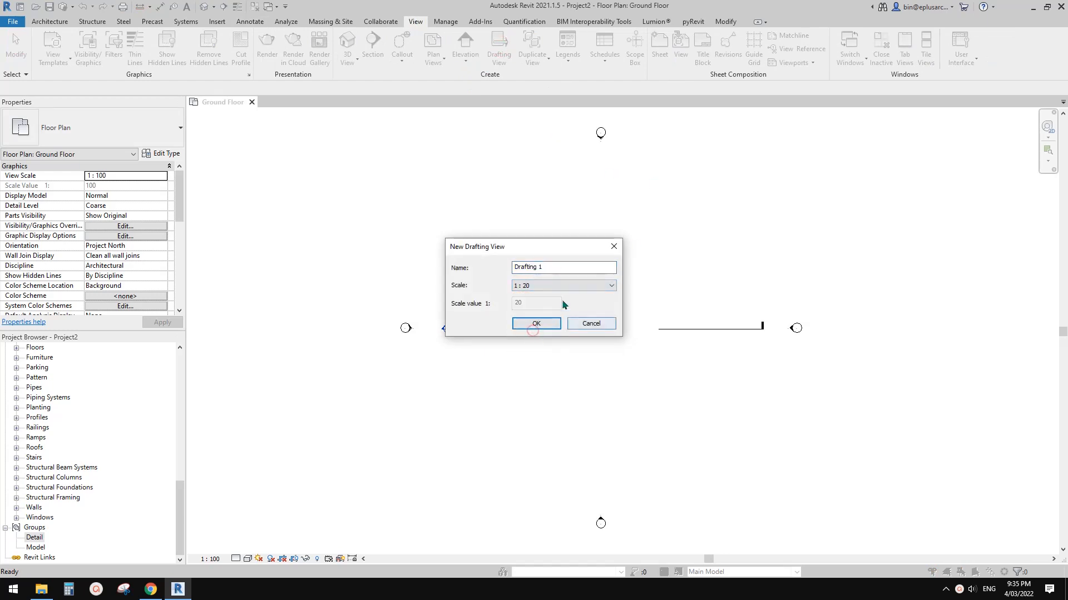
left_click(539, 323)
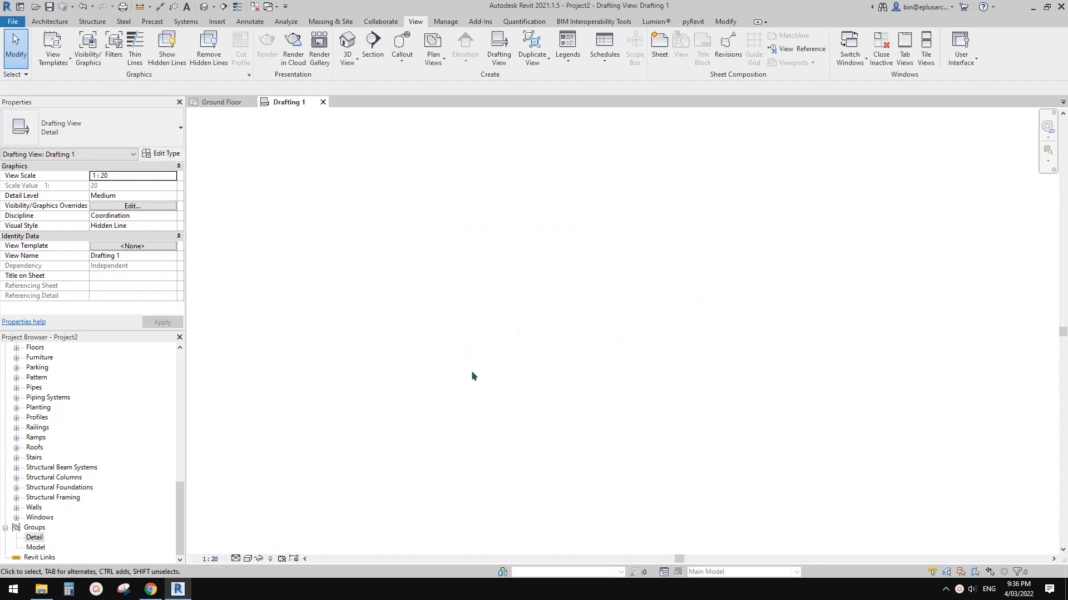
Draw a detail-line rectangle about 2200 mm wide and 900 mm high with the Medium Lines style
key("d")
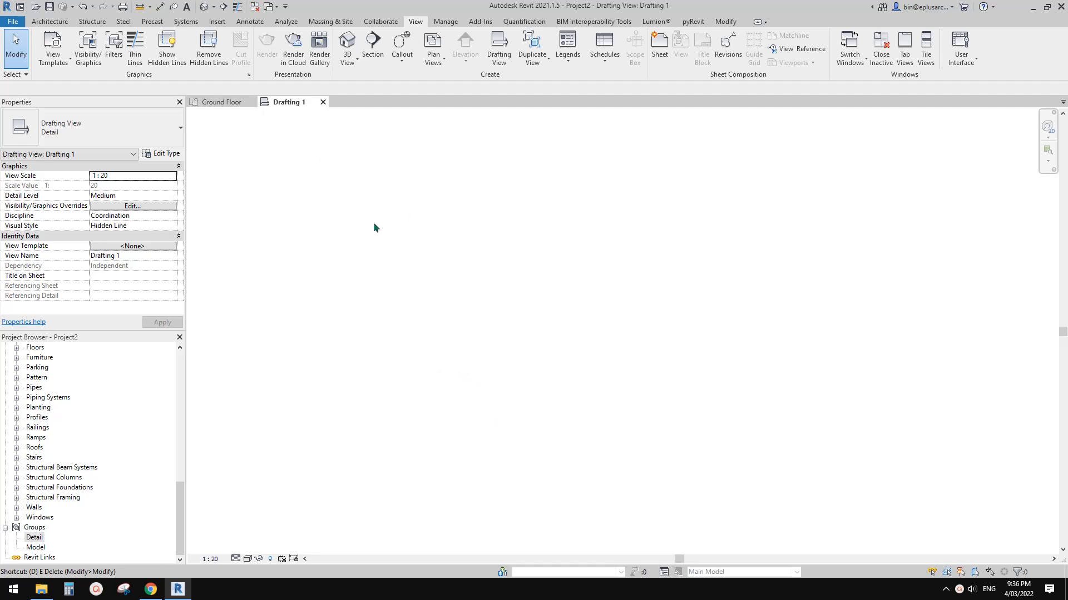
key("l")
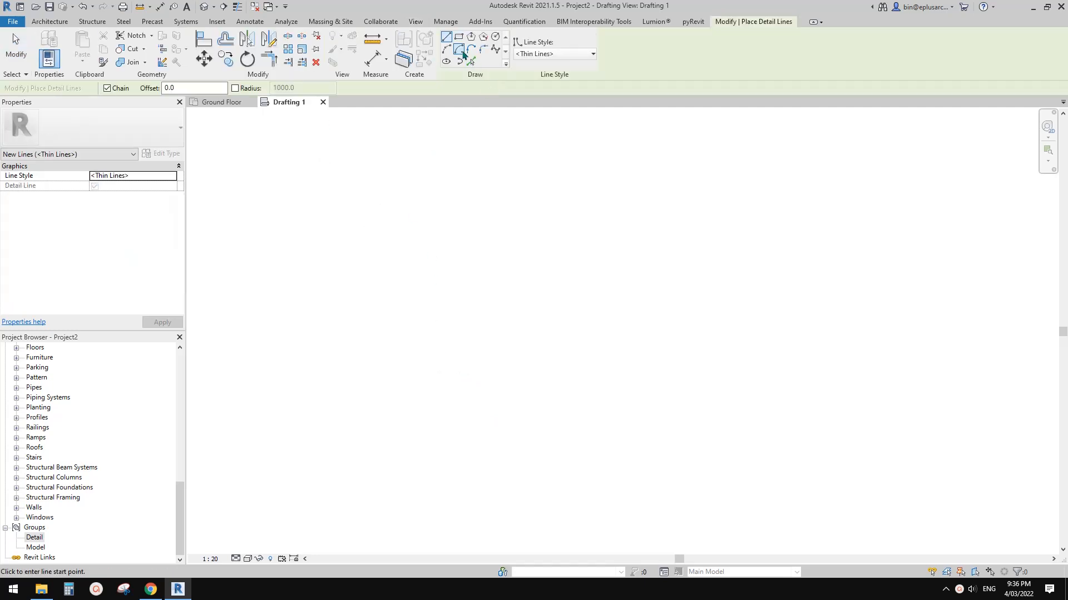
left_click(458, 37)
left_click(568, 55)
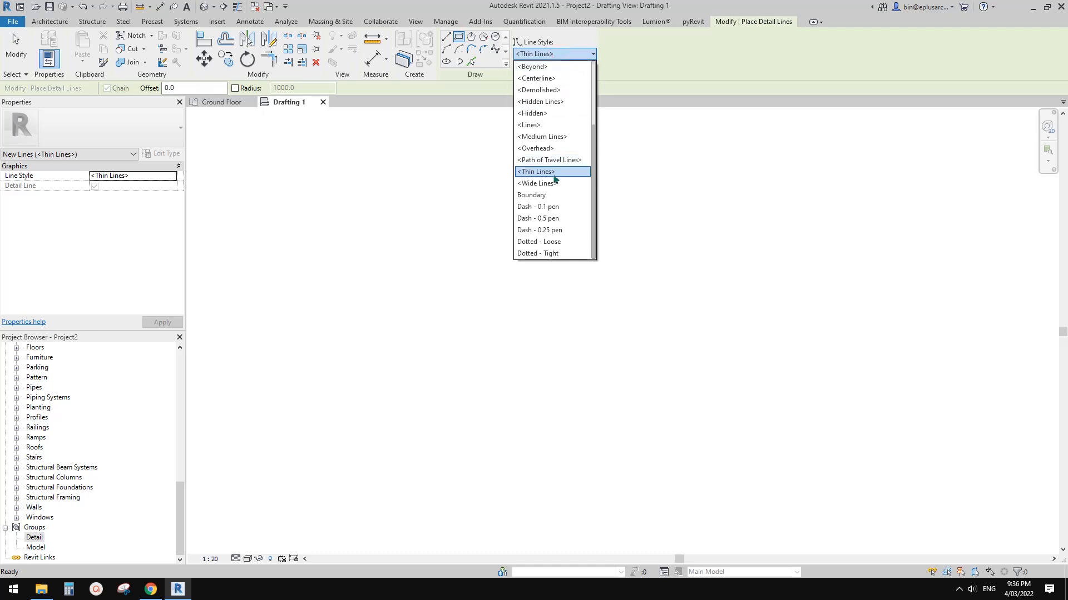
left_click(553, 138)
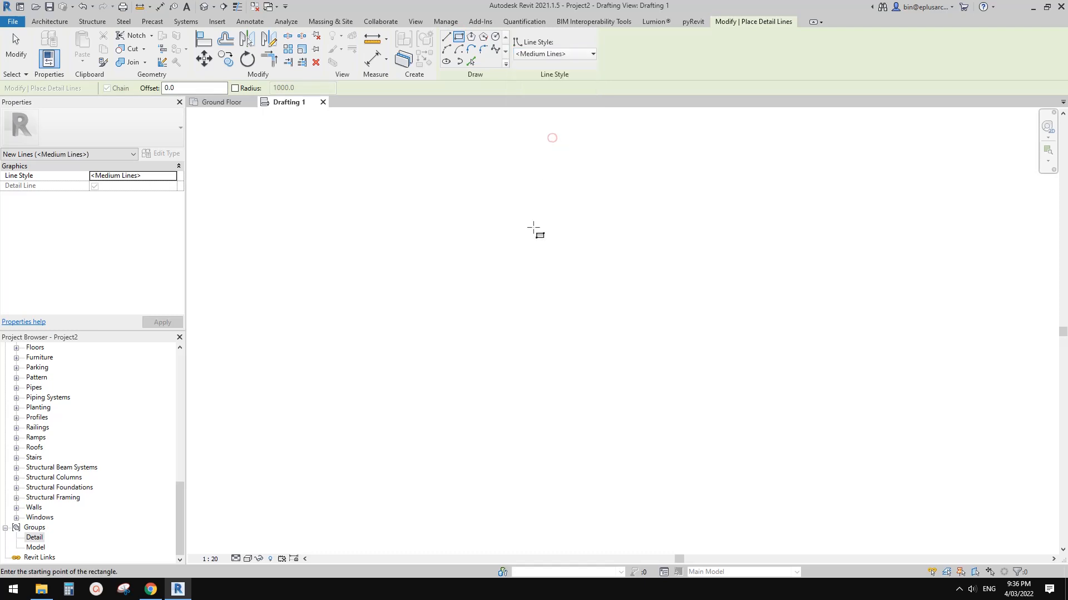
left_click(431, 250)
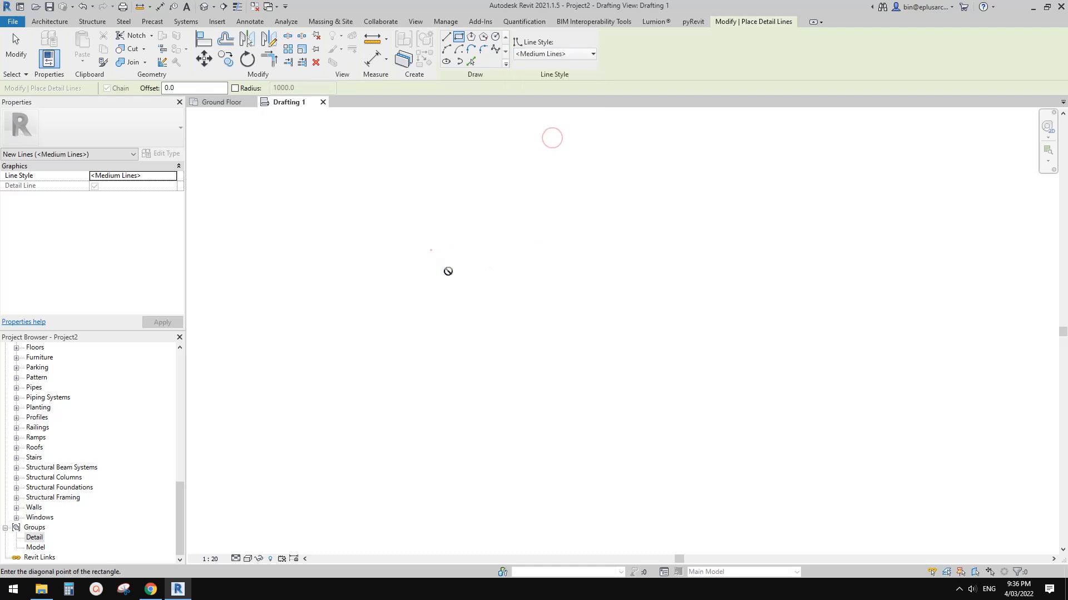
left_click(624, 318)
scroll(578, 275, "up", 2)
key("Escape")
key("Escape")
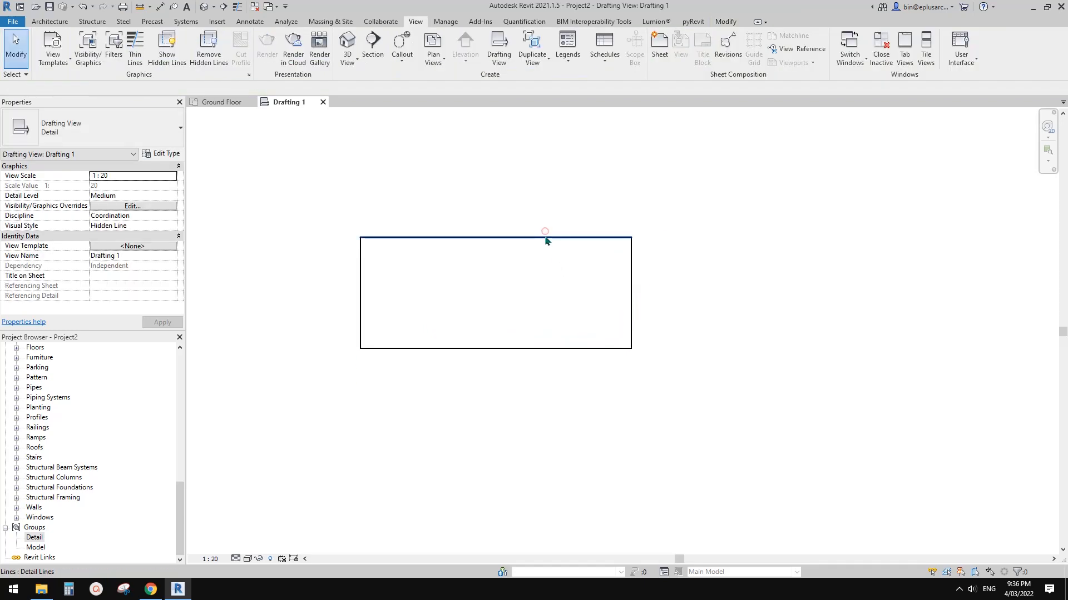
left_click(546, 243)
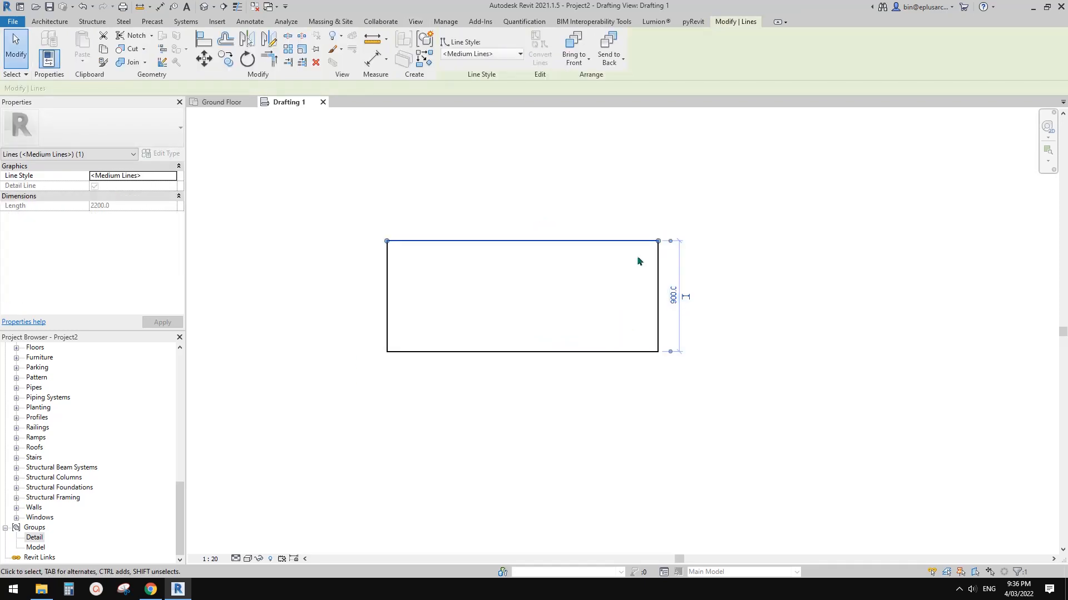
left_click(630, 242)
left_click(497, 55)
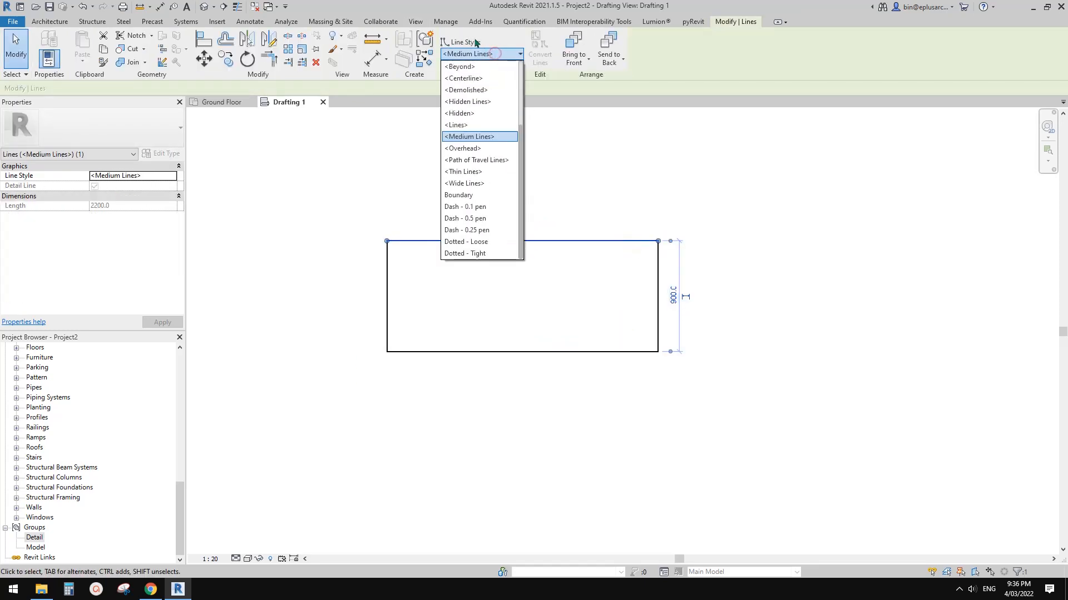
left_click(667, 182)
left_click(634, 242)
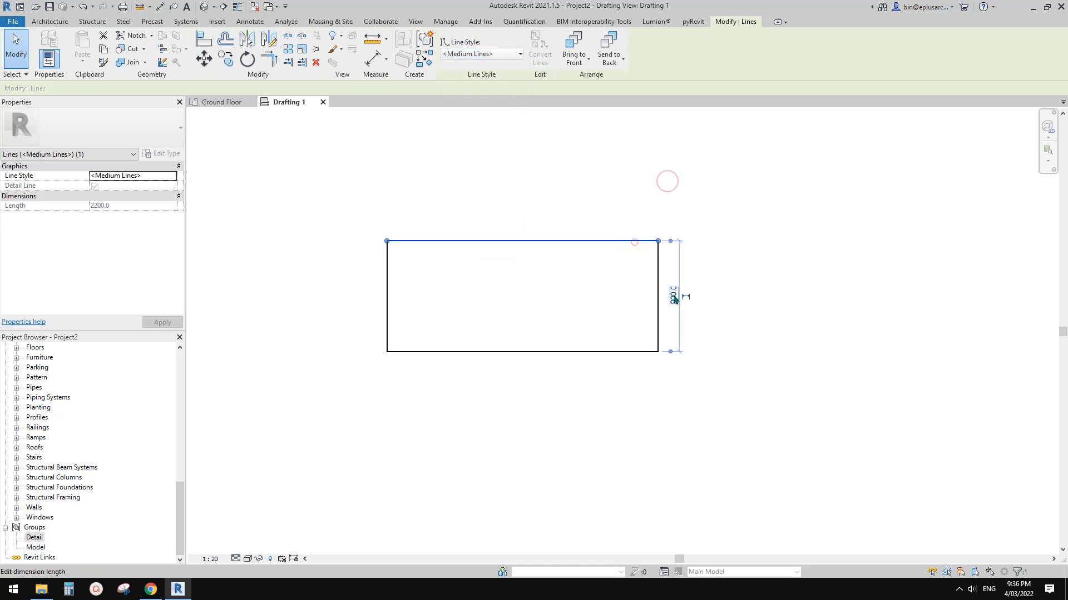
left_click(718, 273)
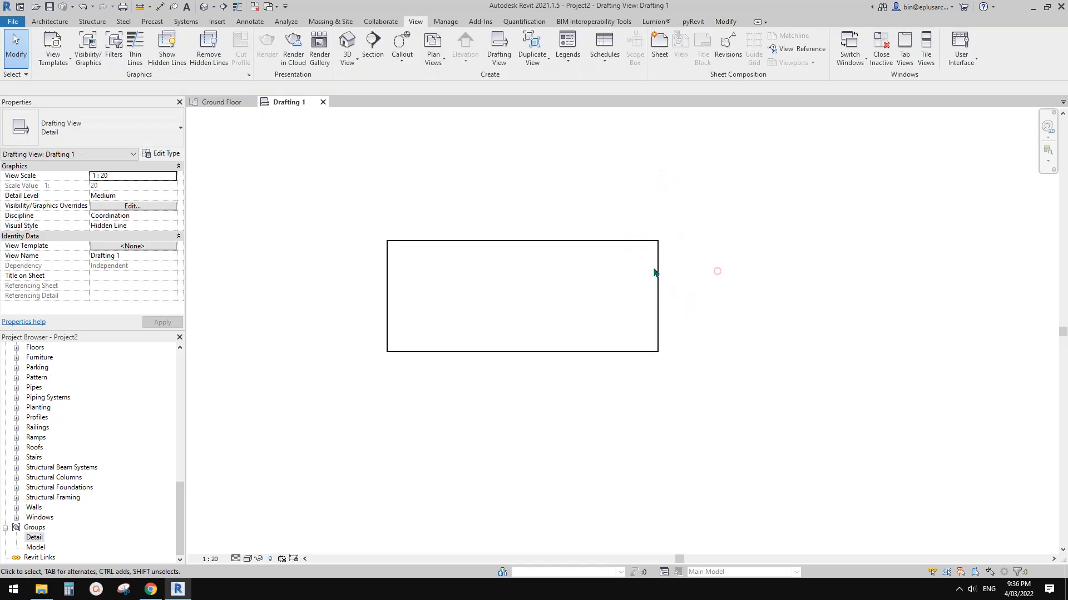
Copy the rectangle's top line about 32 mm downward to form a thin strip along the upper edge
left_click(450, 248)
scroll(449, 248, "up", 2)
type("co")
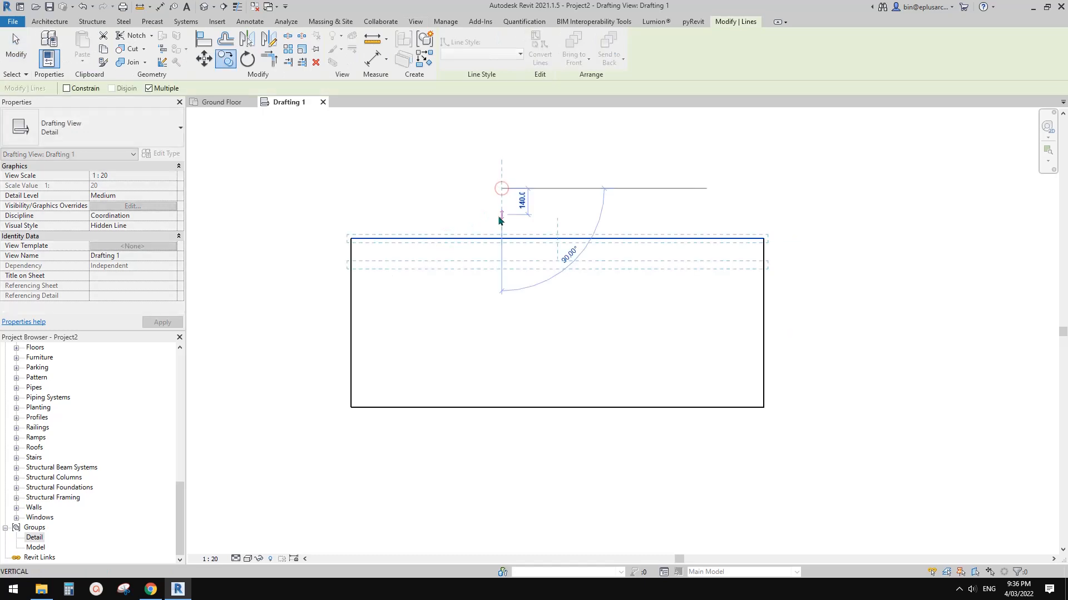
type("360")
key("Return")
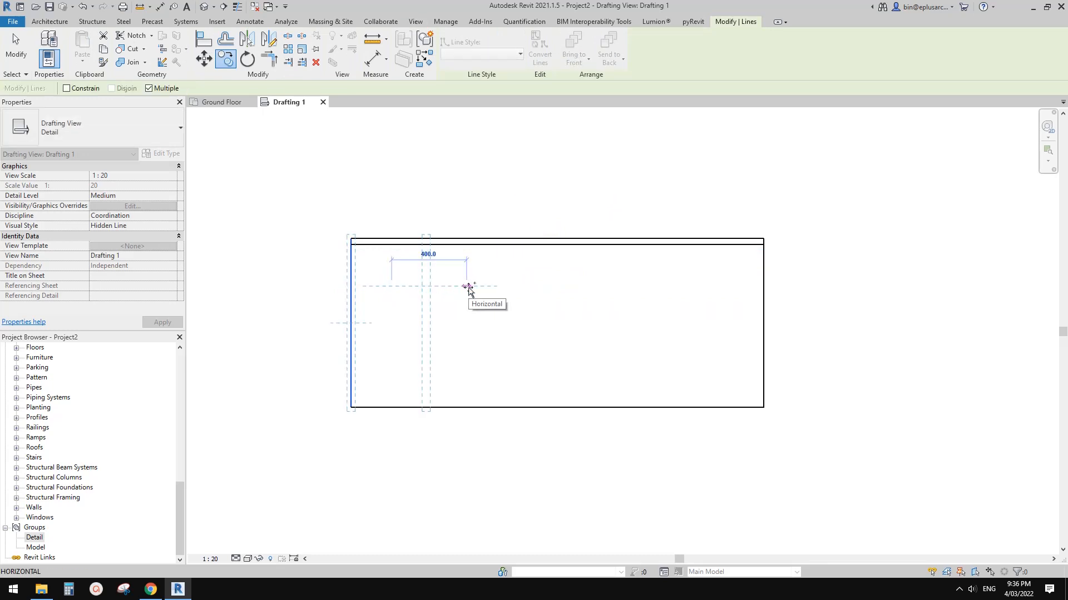
Copy the rectangle's left vertical line three times to the right at 600 mm spacing
type("400")
key("Return")
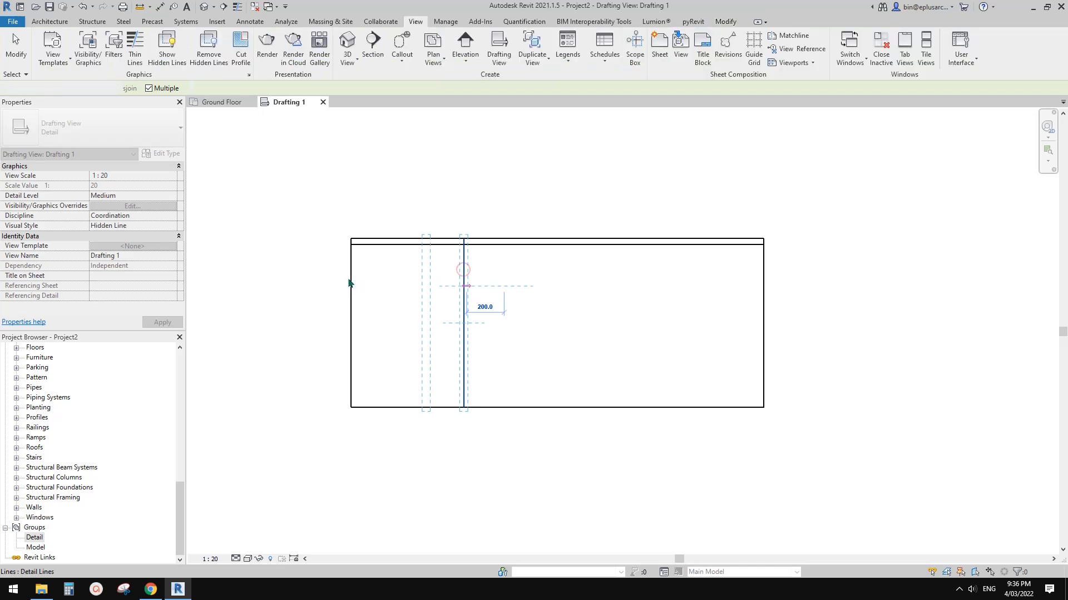
left_click(351, 279)
left_click(464, 279)
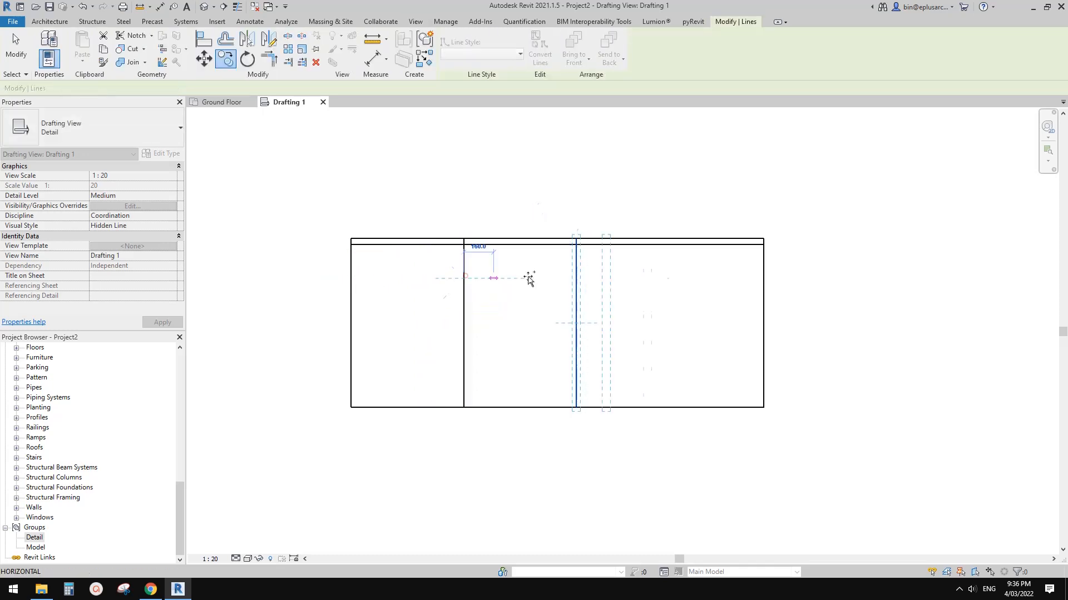
left_click(576, 278)
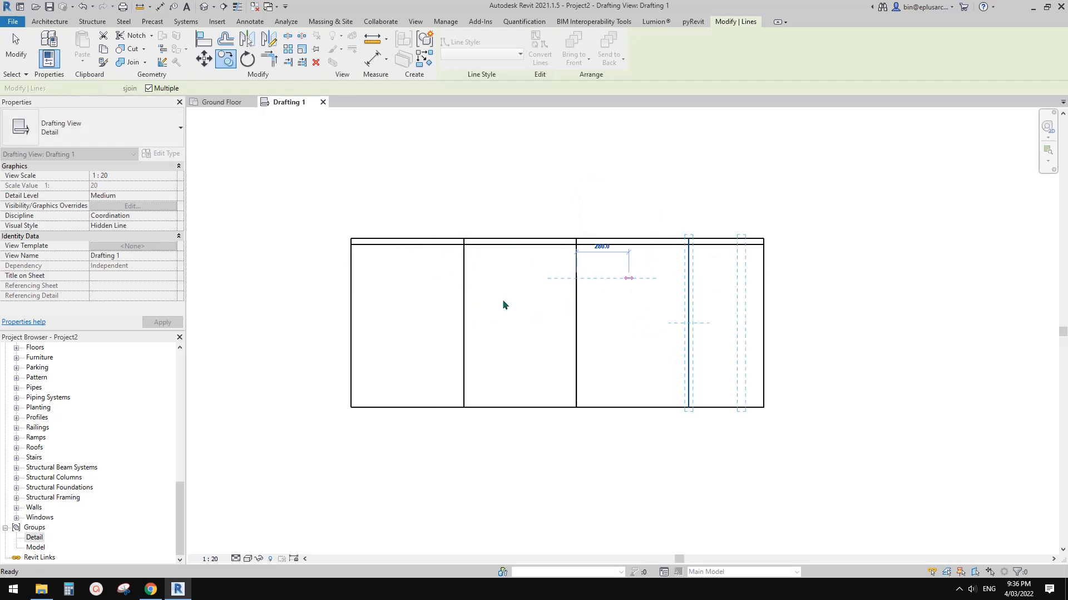
key("Escape")
key("Escape")
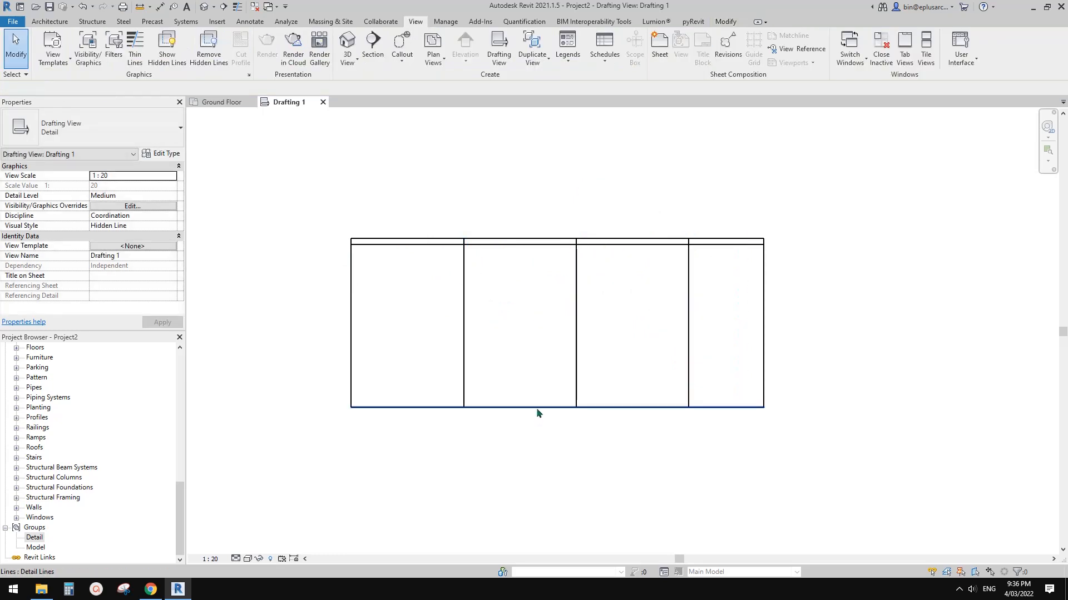
Copy the rectangle's bottom line 100 mm upward
left_click(536, 408)
key("c")
key("o")
left_click(534, 380)
type("50")
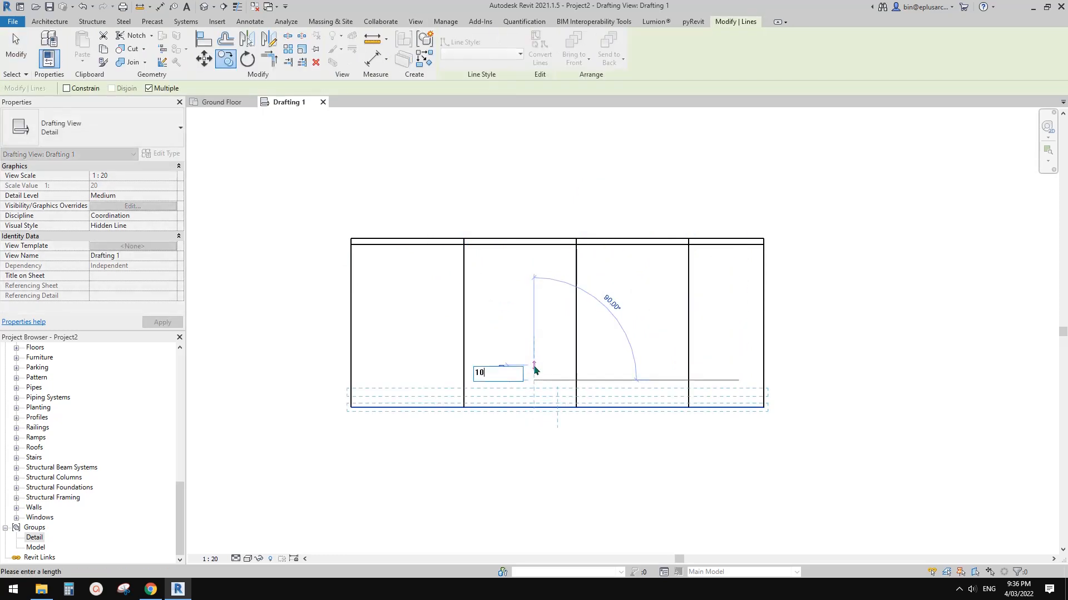
key("Return")
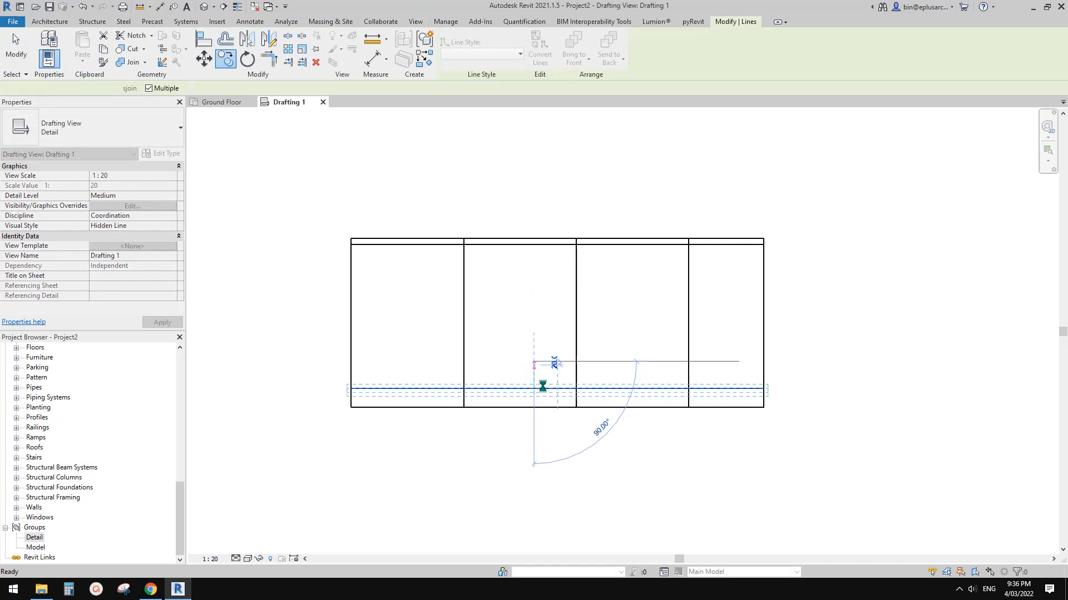
Copy the new lower horizontal line upward twice, placing the second copy about 240 mm above the first
key("c")
key("o")
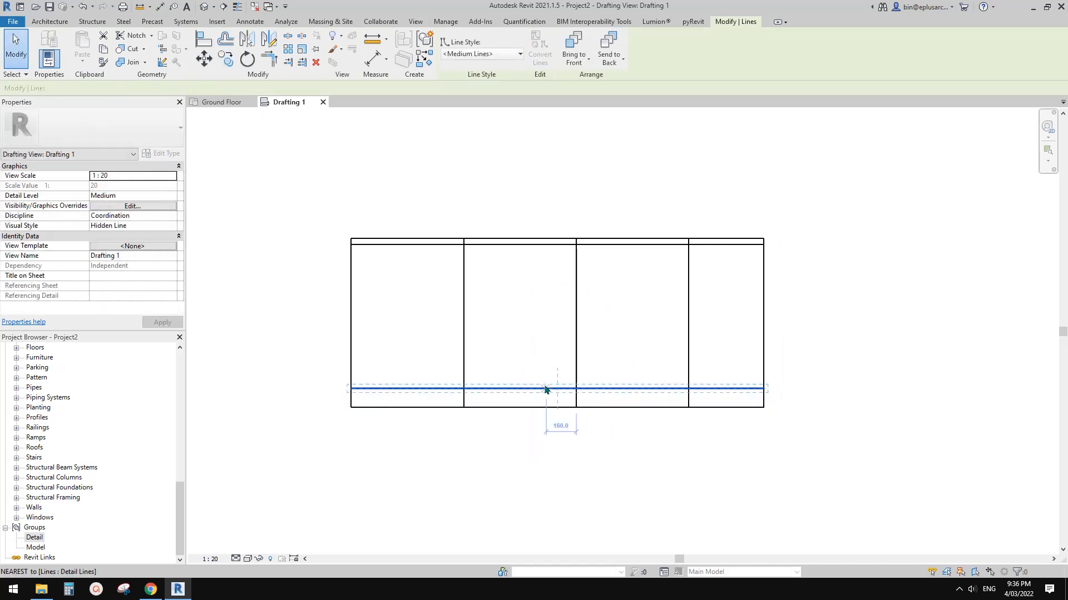
left_click(545, 386)
left_click(546, 330)
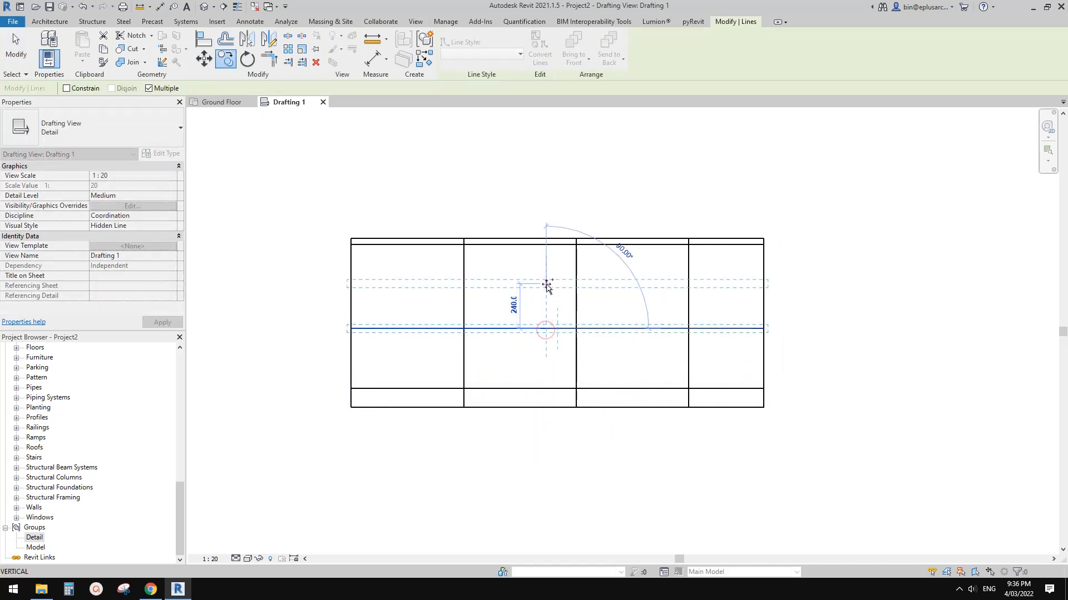
left_click(546, 284)
key("Escape")
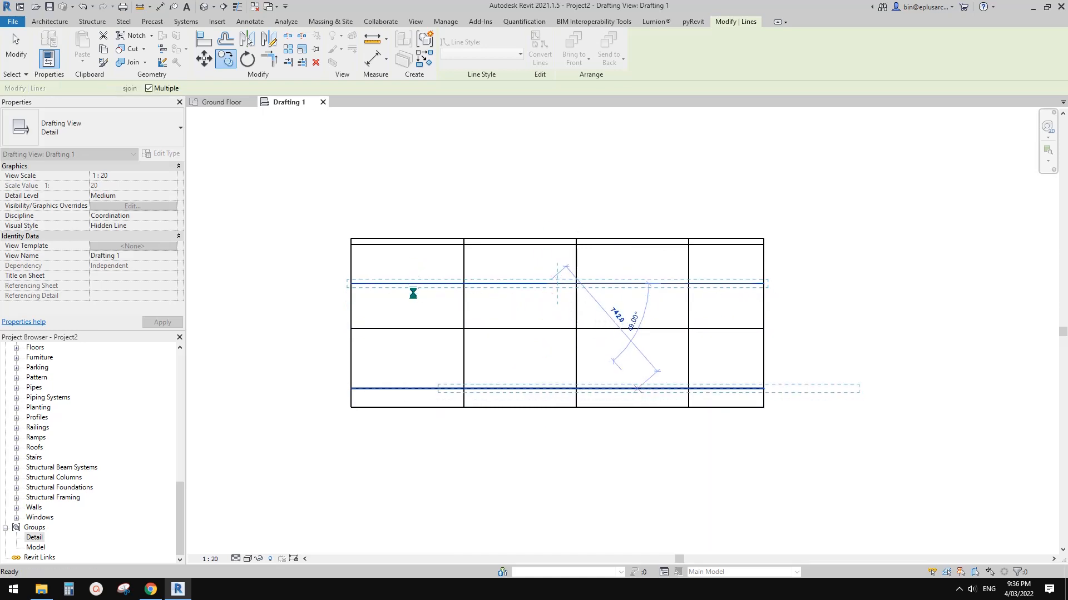
Shorten the upper ends of the three inner vertical lines to the horizontal line just below the rectangle's top edge
scroll(495, 311, "up", 1)
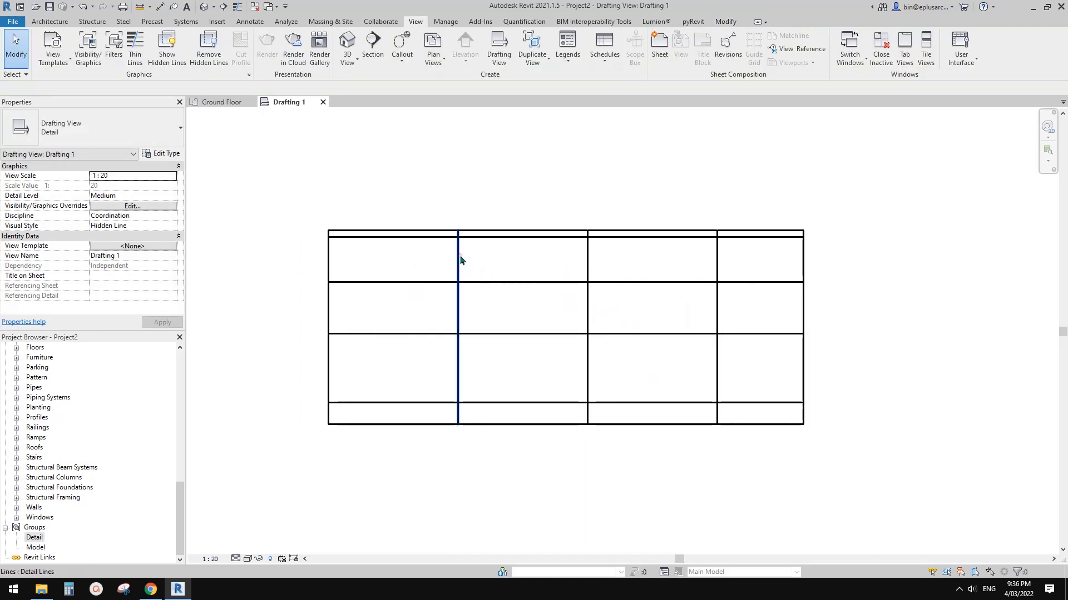
left_click(459, 234)
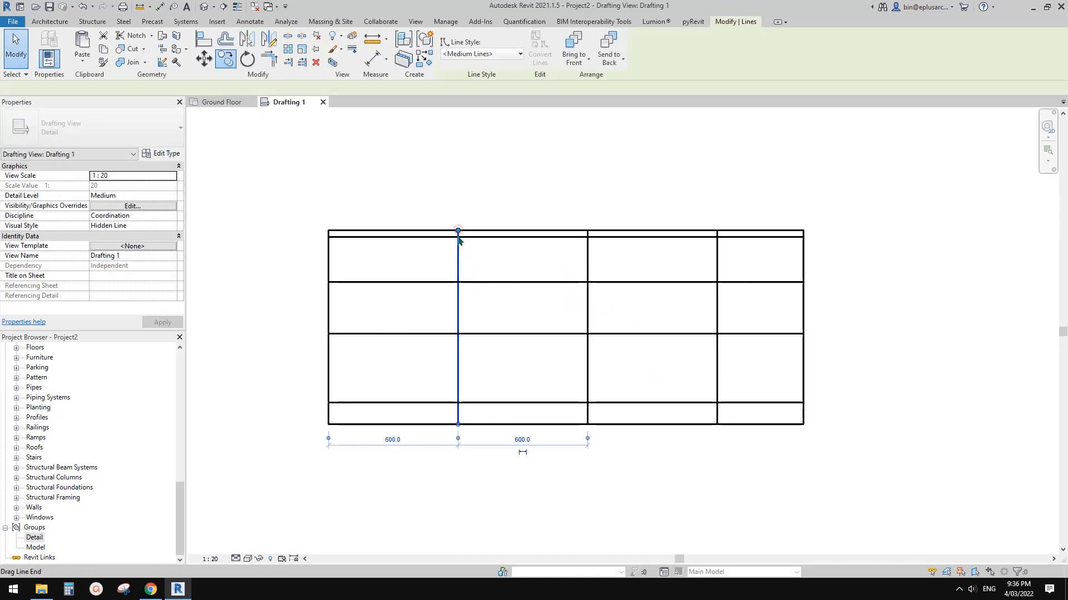
left_click(587, 241)
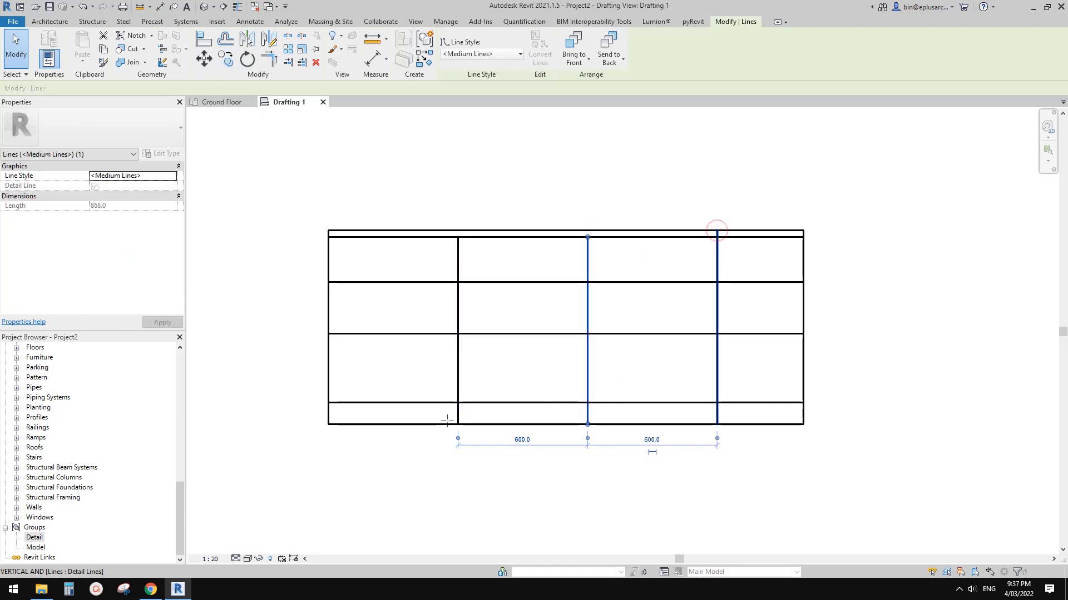
left_click_drag(717, 230, 716, 238)
Shorten the lower ends of the three inner vertical lines to the horizontal line just above the rectangle's bottom edge
left_click_drag(716, 424, 716, 402)
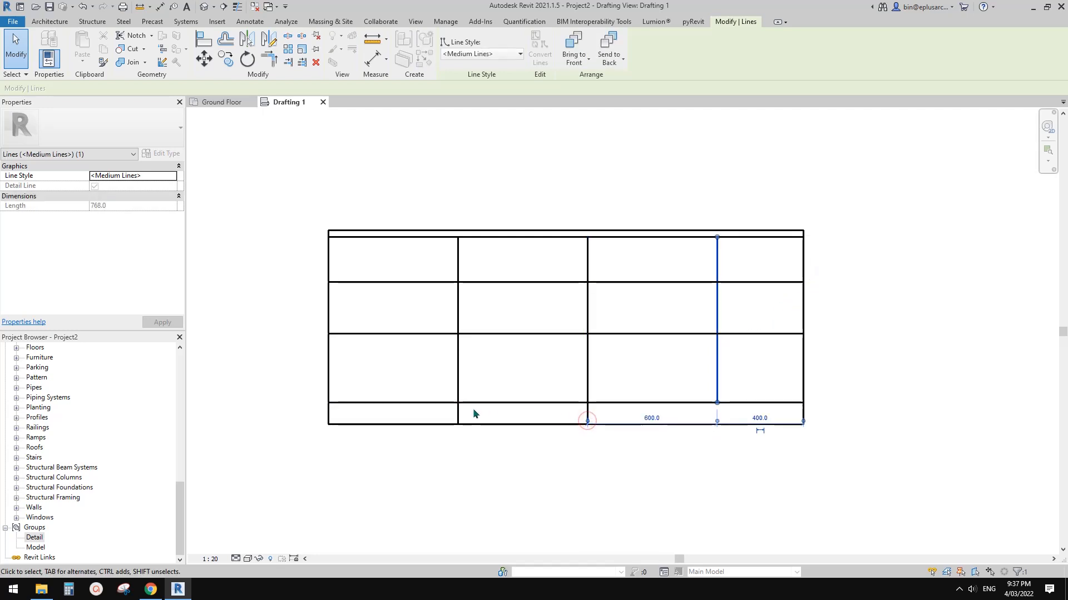
left_click(457, 427)
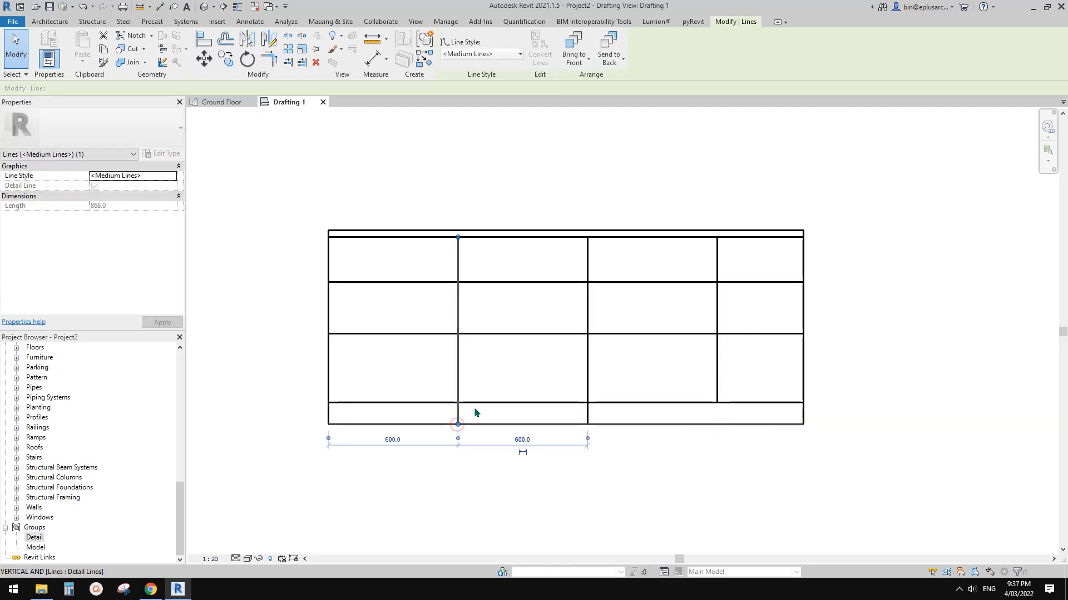
left_click(588, 421)
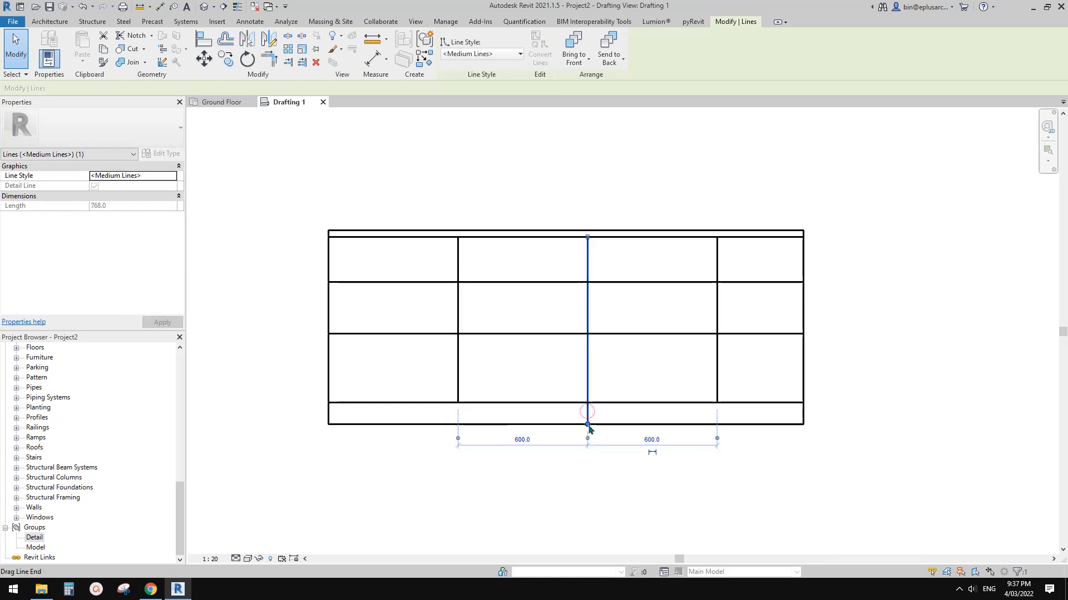
left_click_drag(587, 409, 530, 390)
key("Escape")
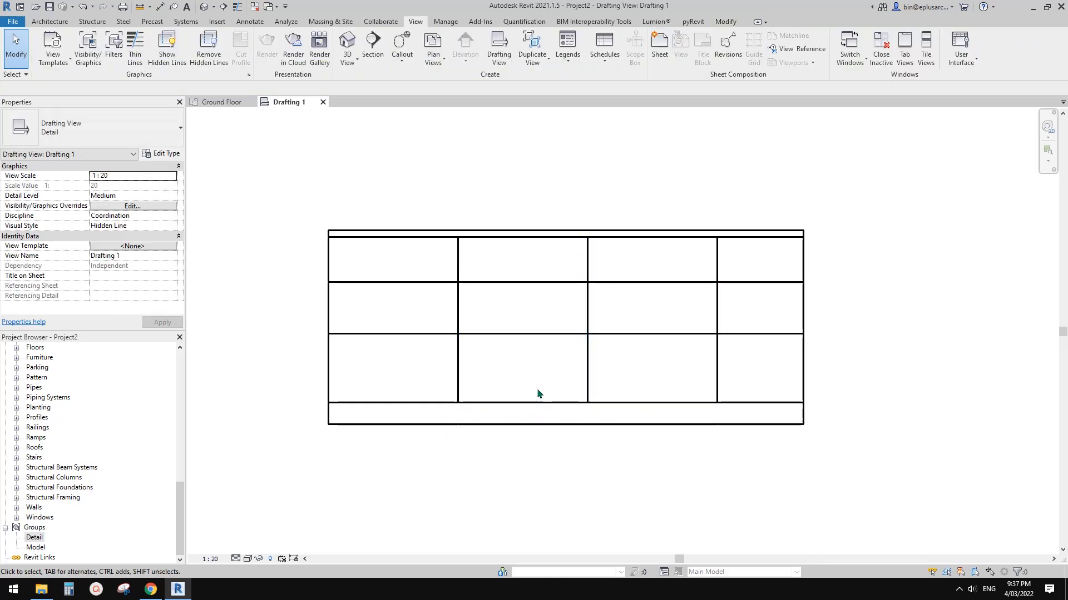
Place a text note reading "D" in the bottom-left cell of the cabinet elevation
middle_click_drag(536, 388, 644, 374)
scroll(517, 363, "up", 1)
middle_click_drag(428, 373, 546, 369)
scroll(437, 376, "up", 1)
key("t")
key("x")
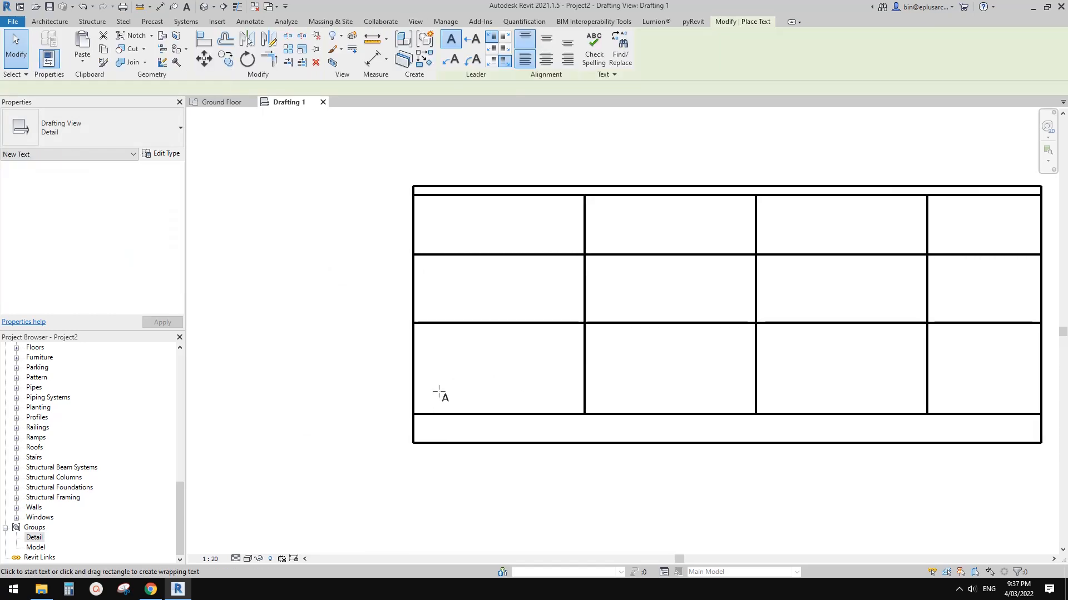
left_click(430, 391)
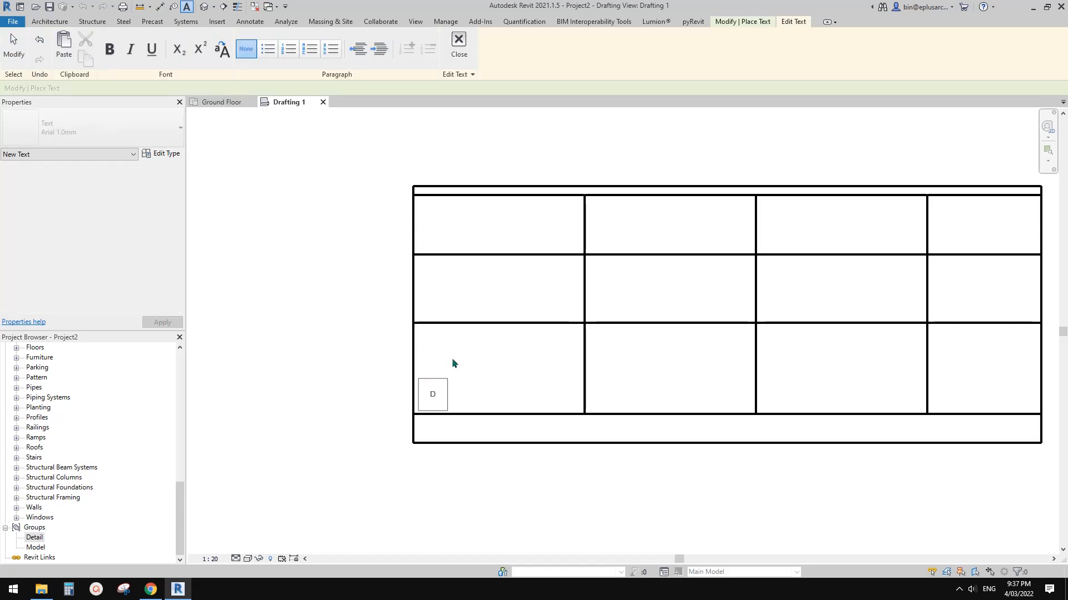
left_click(305, 373)
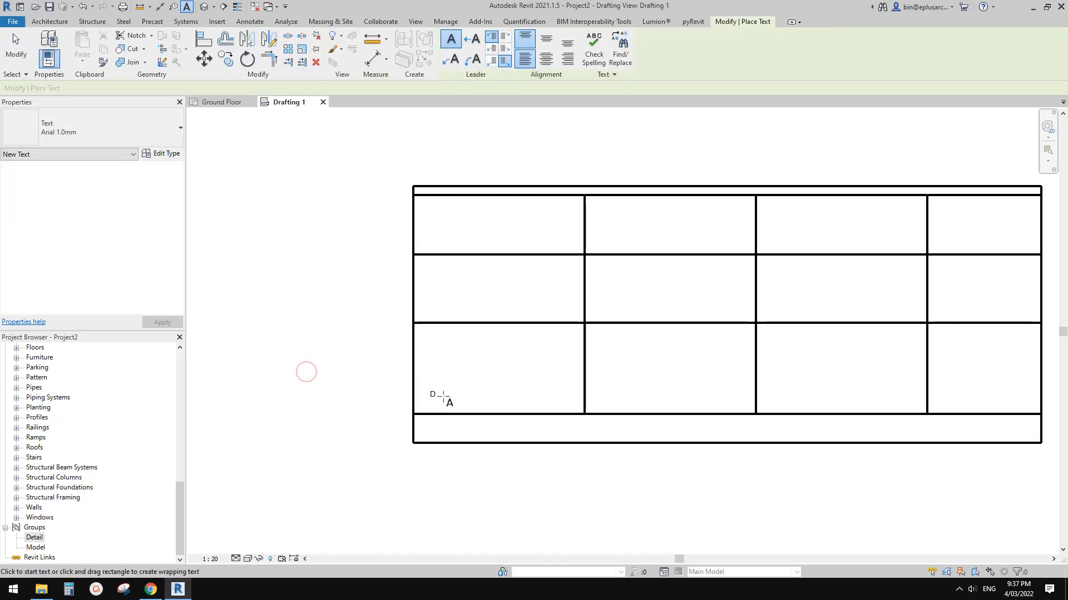
key("Escape")
key("Escape")
Change the text note's type to Arial 2.0mm and its text to "DR."
scroll(439, 397, "up", 2)
left_click(429, 394)
left_click(43, 134)
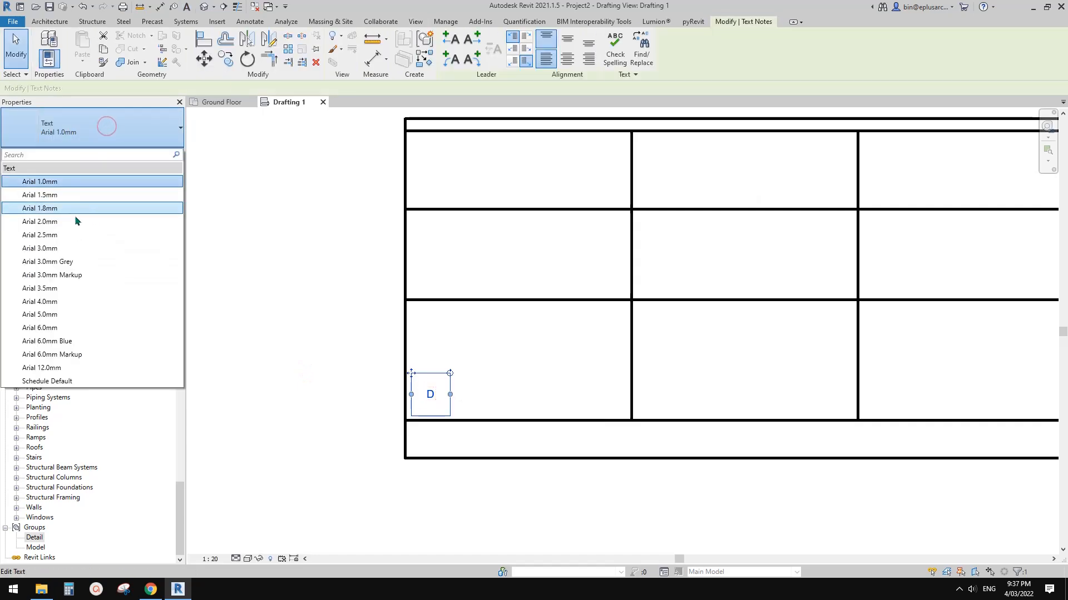
left_click(65, 220)
scroll(462, 394, "up", 2)
double_click(445, 405)
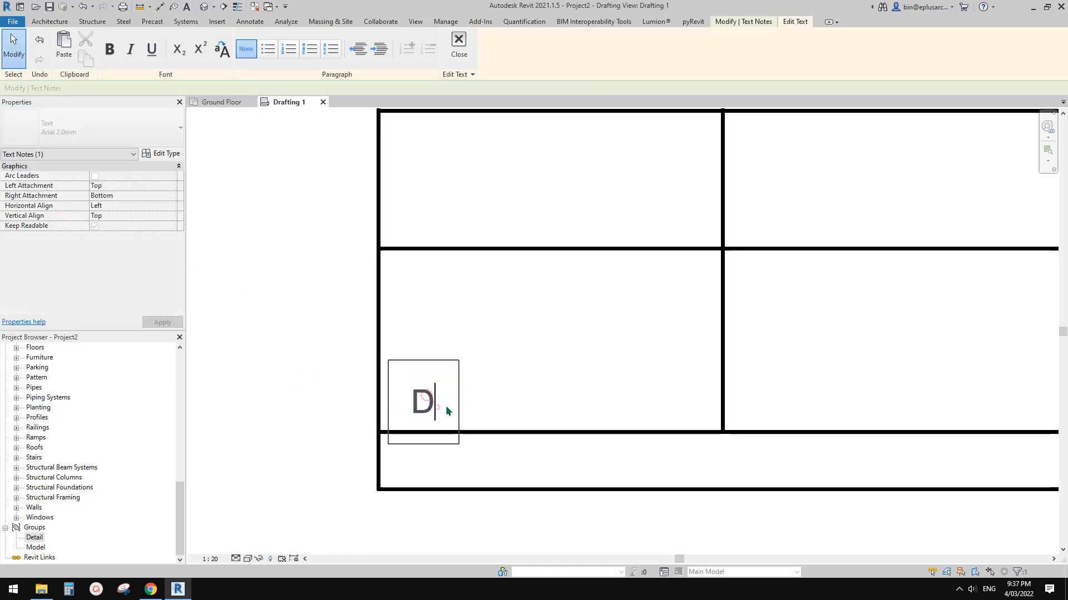
type("R.")
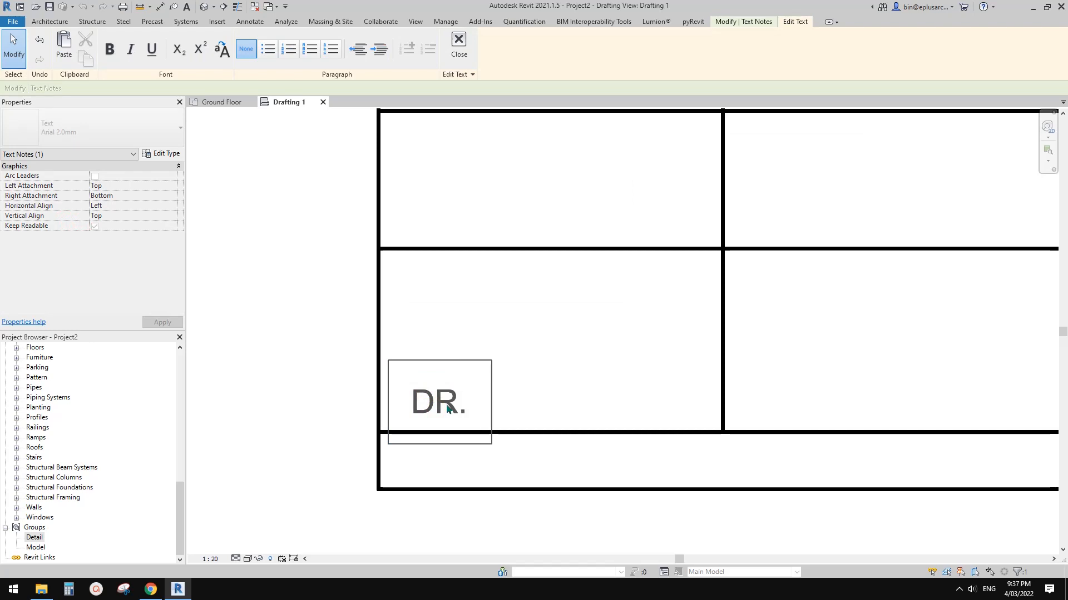
left_click(541, 391)
left_click(540, 391)
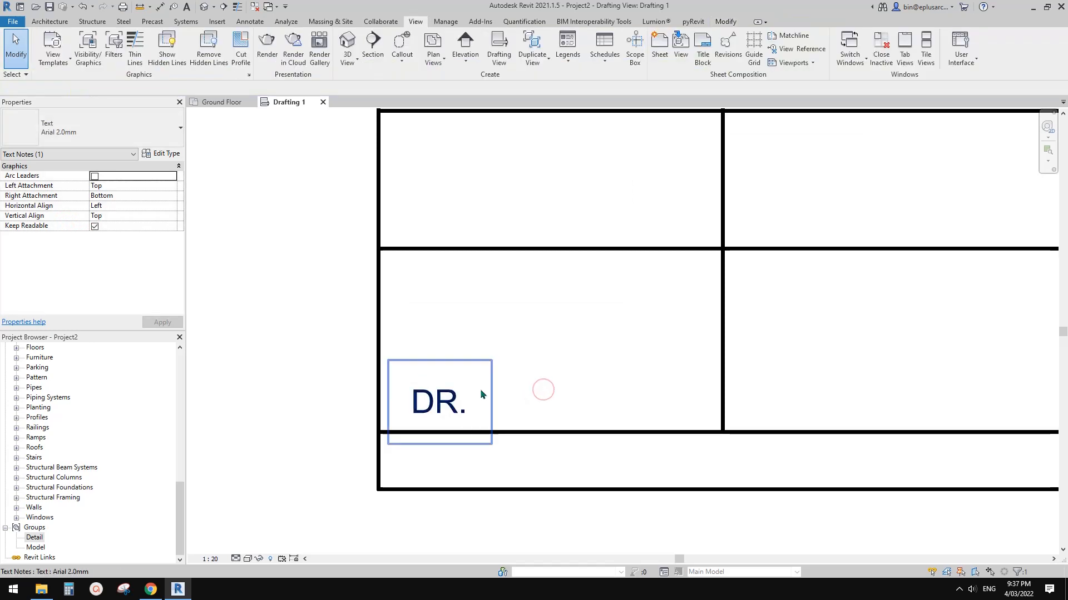
Move the DR. note slightly left, closer to its cell's left edge
left_click(448, 396)
middle_click_drag(462, 402, 415, 356)
left_click_drag(341, 315, 327, 314)
scroll(328, 356, "down", 1)
scroll(370, 352, "down", 3)
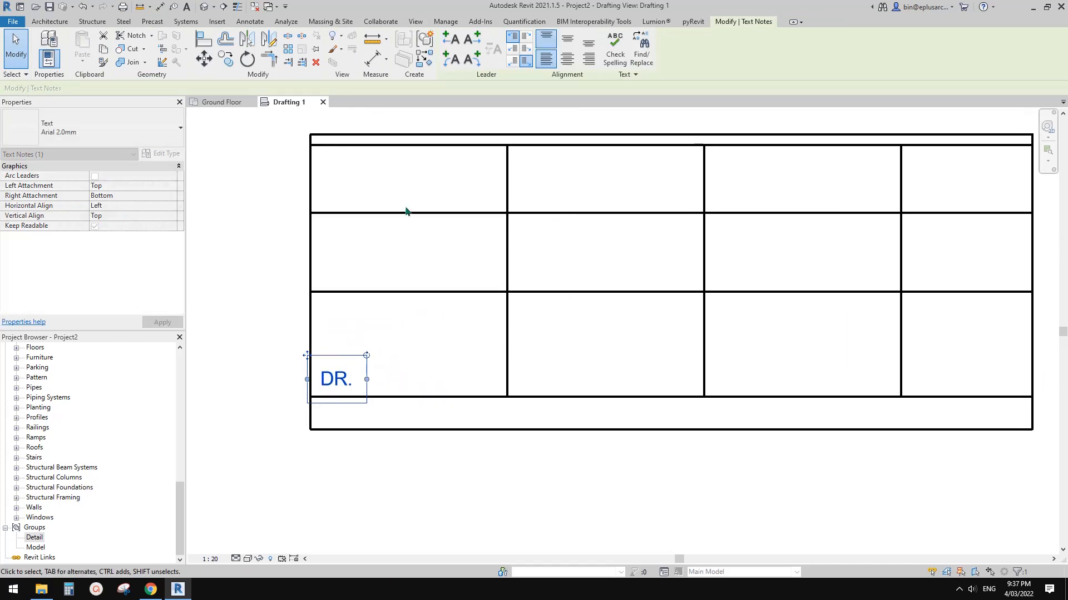
middle_click_drag(368, 240, 362, 257)
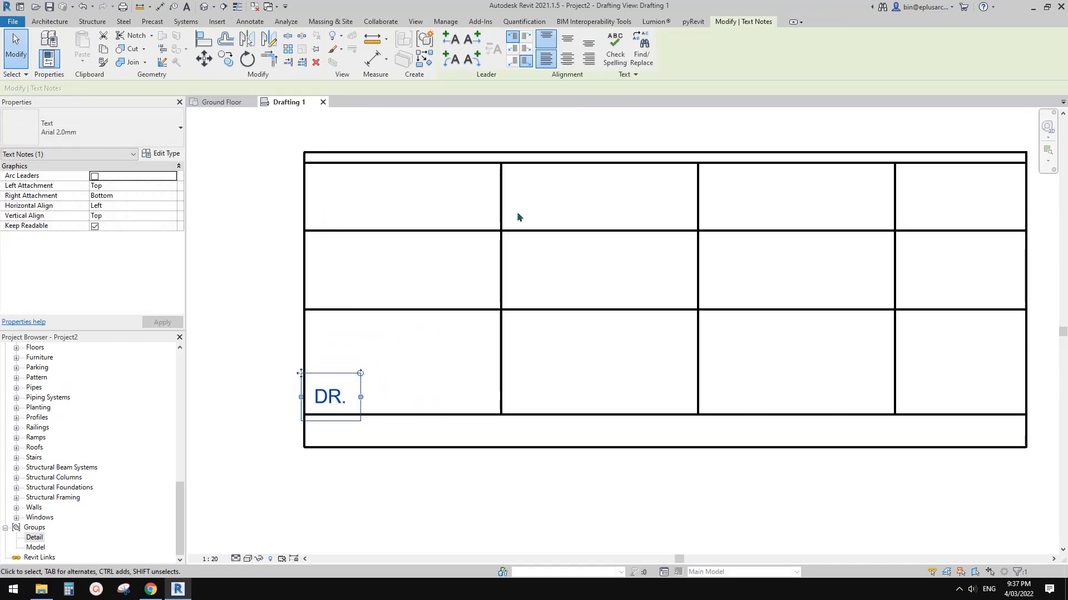
middle_click_drag(476, 298, 469, 274)
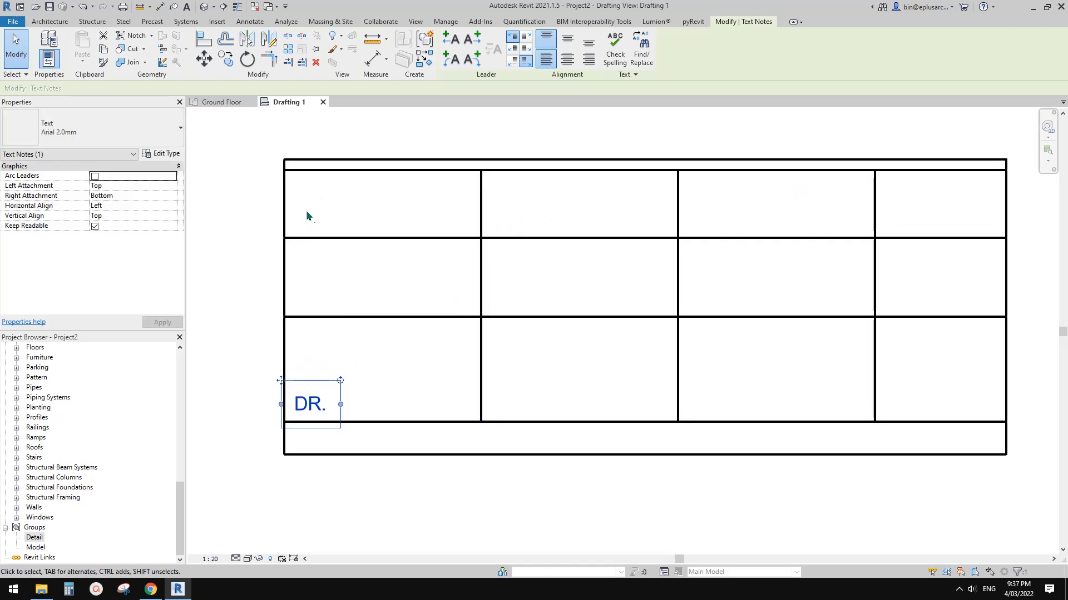
middle_click_drag(487, 236, 485, 241)
Copy the DR. note into the bottom, middle and top cells of the second column, using the cells' lower-left corners as reference points
left_click(319, 382)
left_click(312, 401)
middle_click_drag(369, 385, 356, 371)
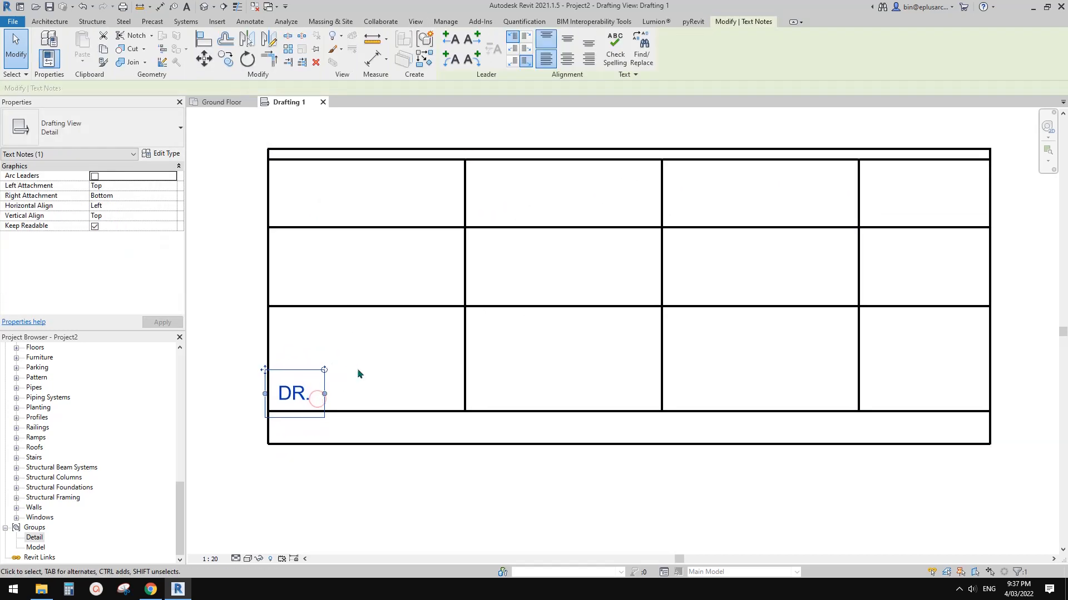
key("c")
key("c")
left_click(269, 412)
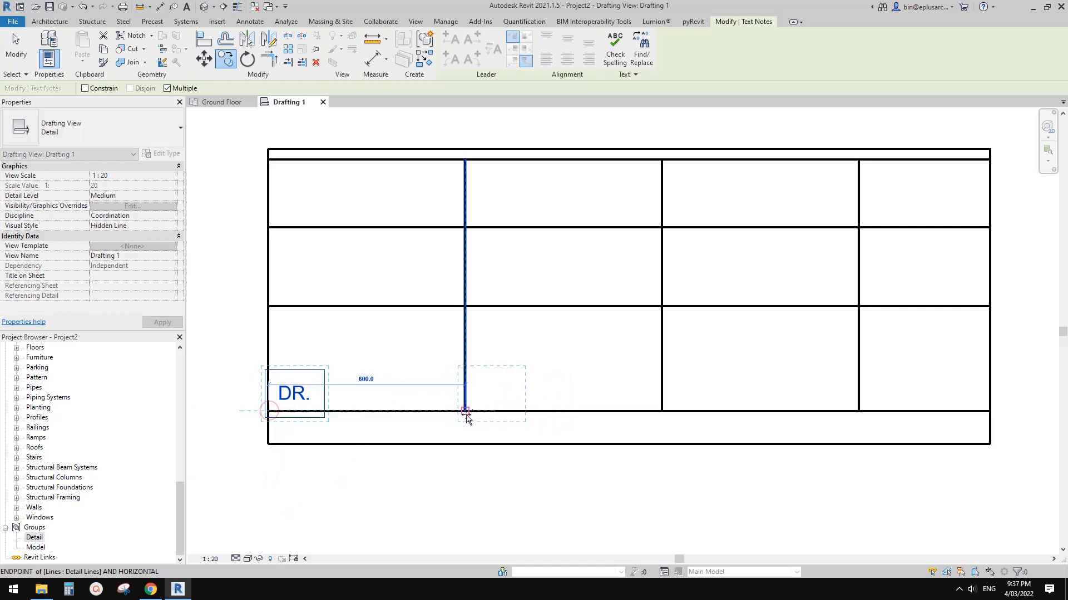
left_click(465, 413)
left_click(466, 306)
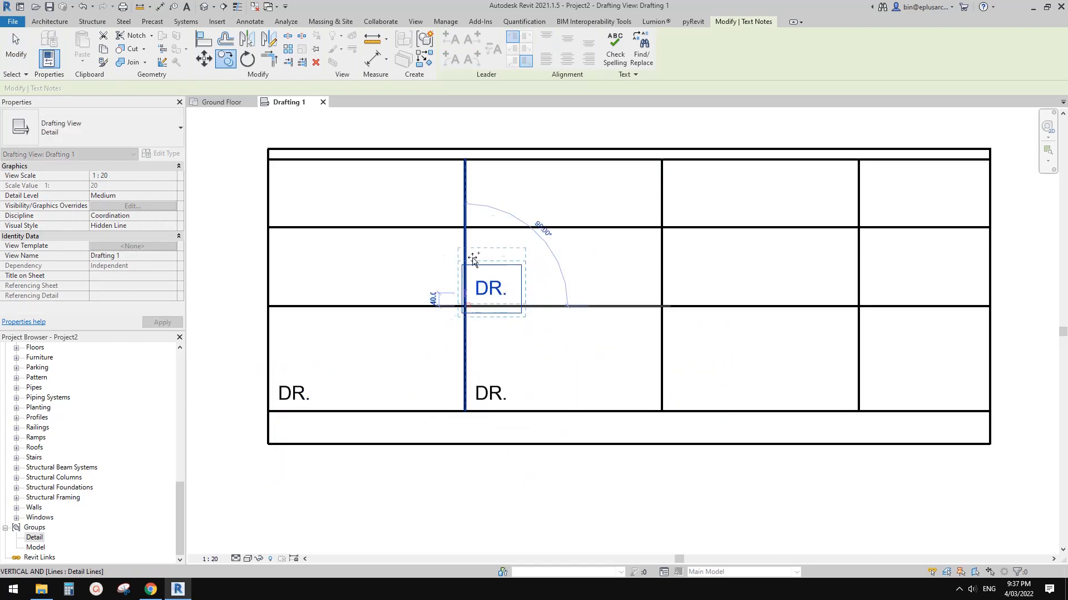
left_click(466, 228)
key("Escape")
key("Escape")
Delete the three copied DR. notes in the second column
middle_click_drag(546, 266, 532, 265)
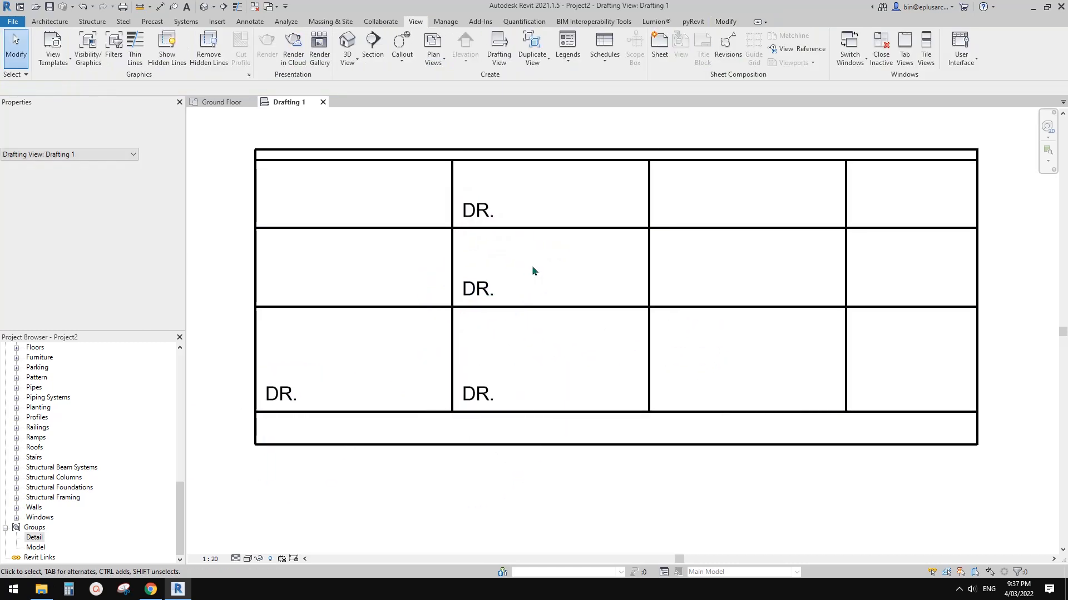
left_click(483, 210)
key("Delete")
left_click(478, 288)
key("Delete")
left_click(478, 394)
key("Delete")
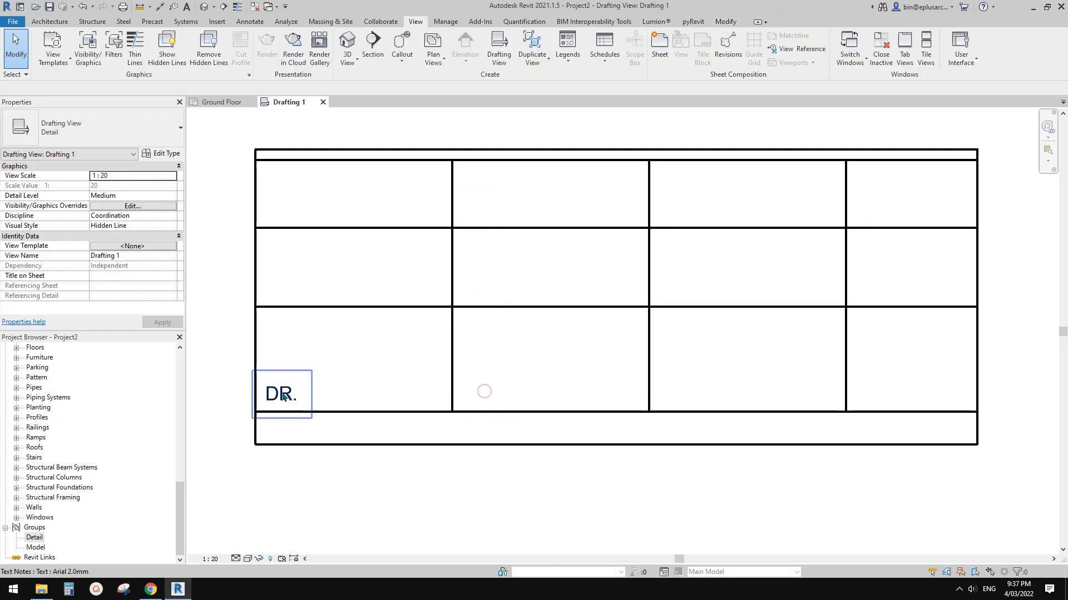
Create a detail group named "DR." from the remaining text note
left_click(281, 393)
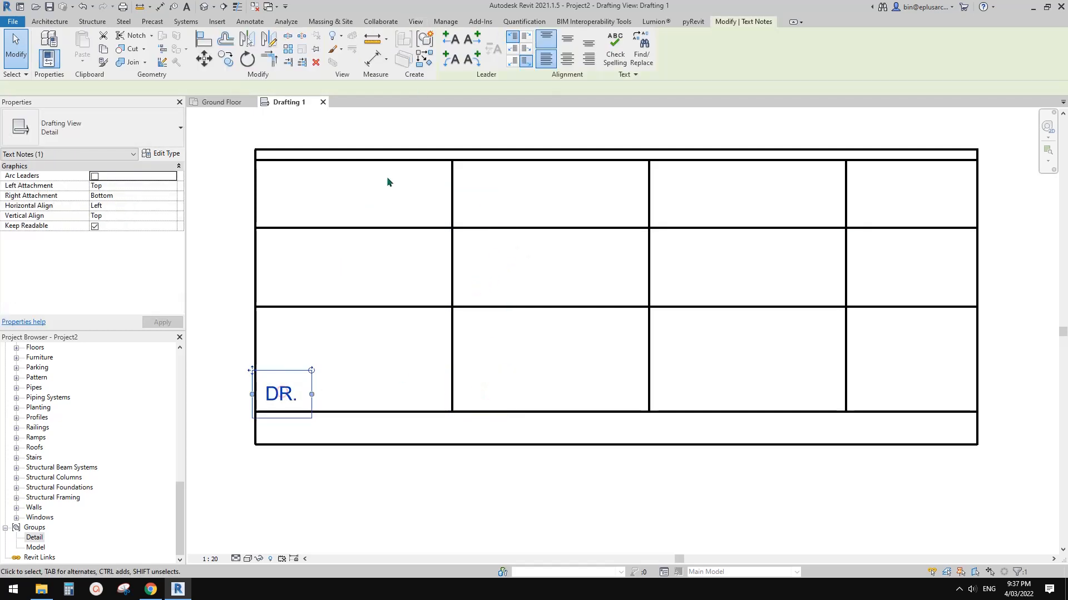
left_click(426, 40)
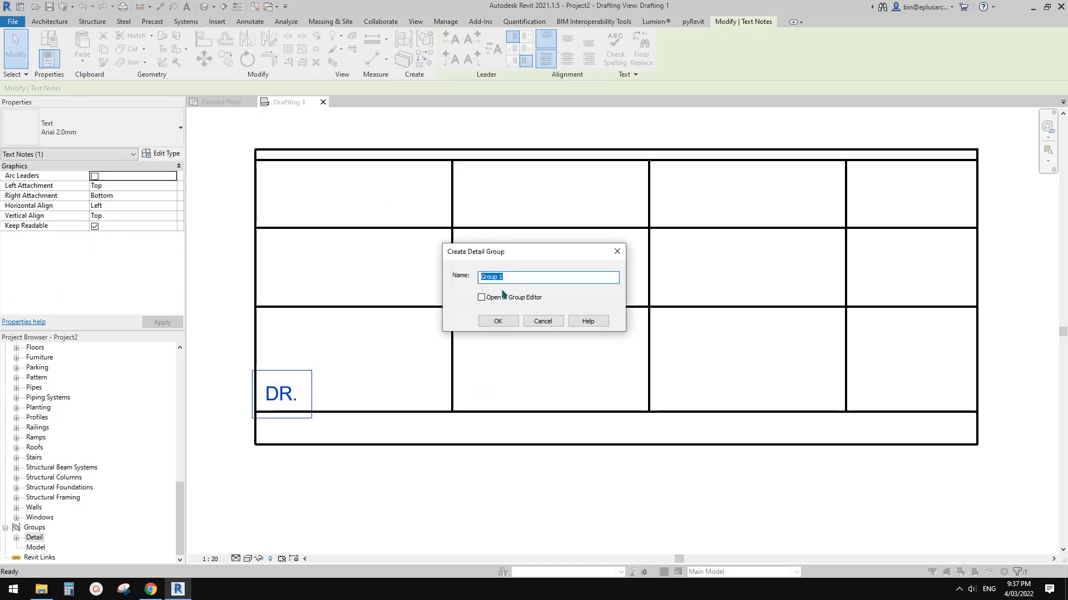
type("d")
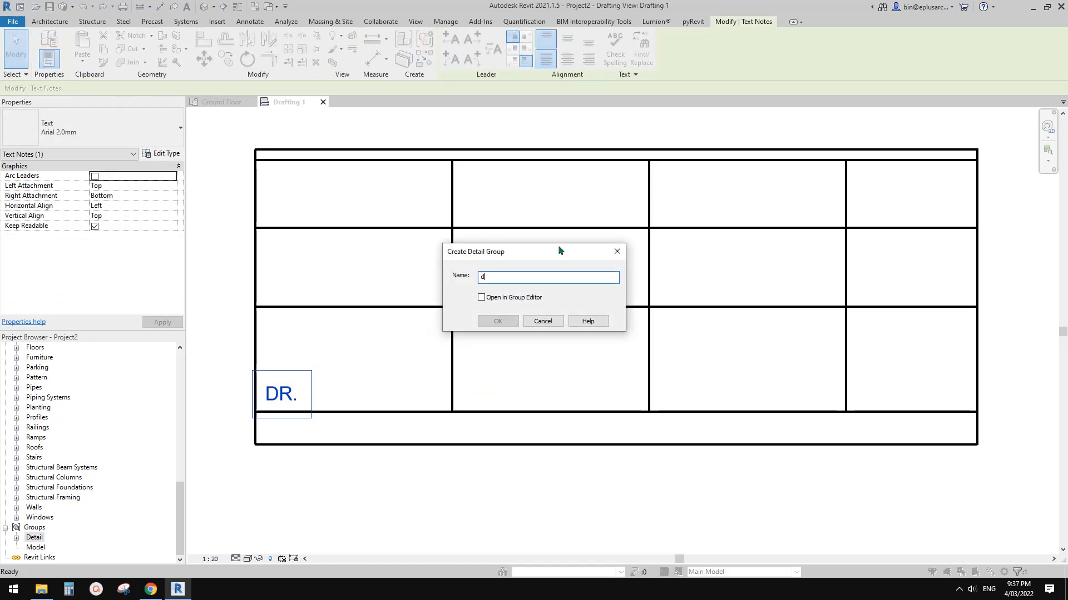
key("BackSpace")
type("DR.")
left_click(498, 322)
Move the DR. group's origin to the lower-left corner of its cell
scroll(305, 387, "up", 2)
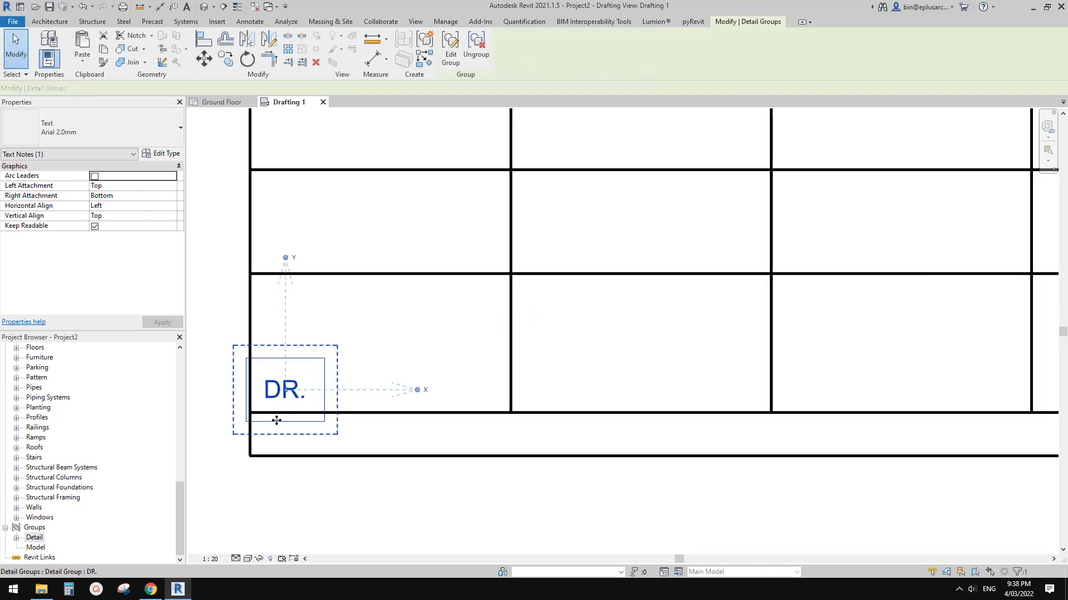
scroll(399, 392, "up", 2)
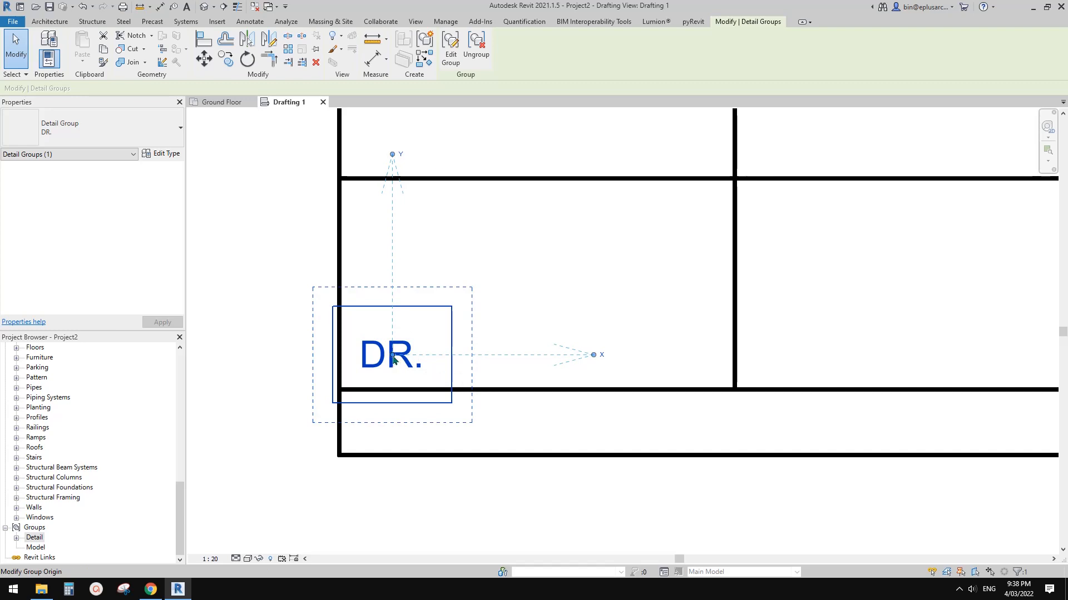
left_click_drag(440, 359, 339, 390)
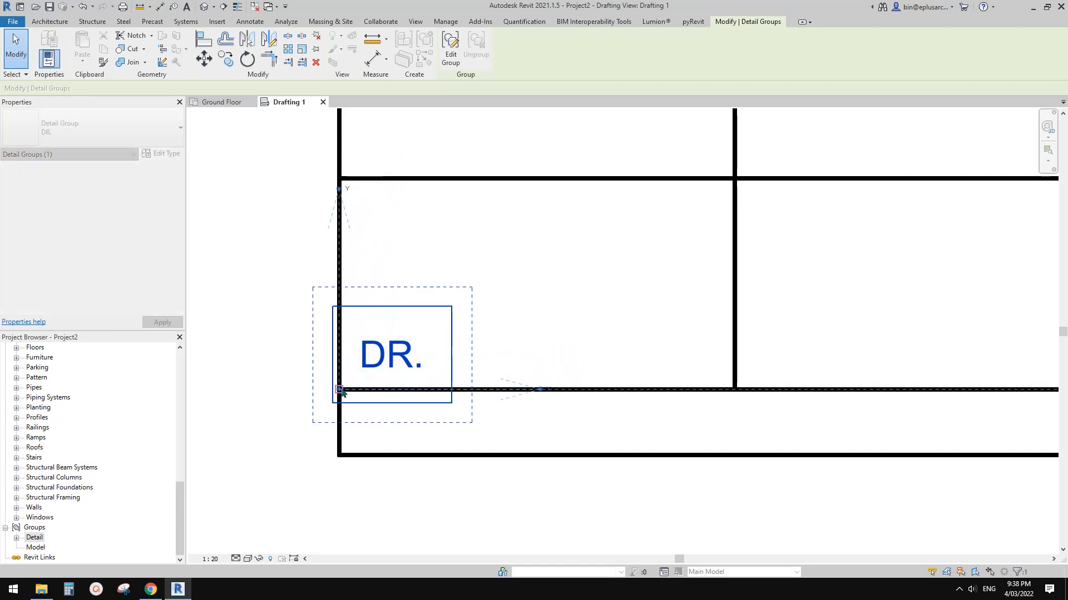
Paste copies of the DR. group into the second column's middle and bottom cells, with origins at the cells' lower-left corners
scroll(320, 417, "down", 3)
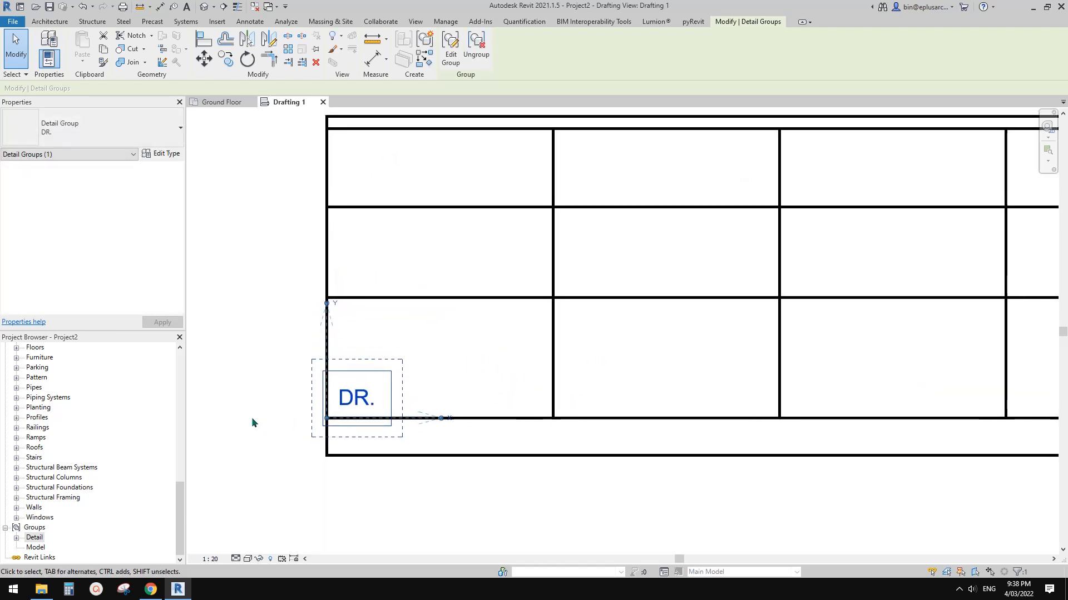
key("m")
key("v")
left_click(316, 394)
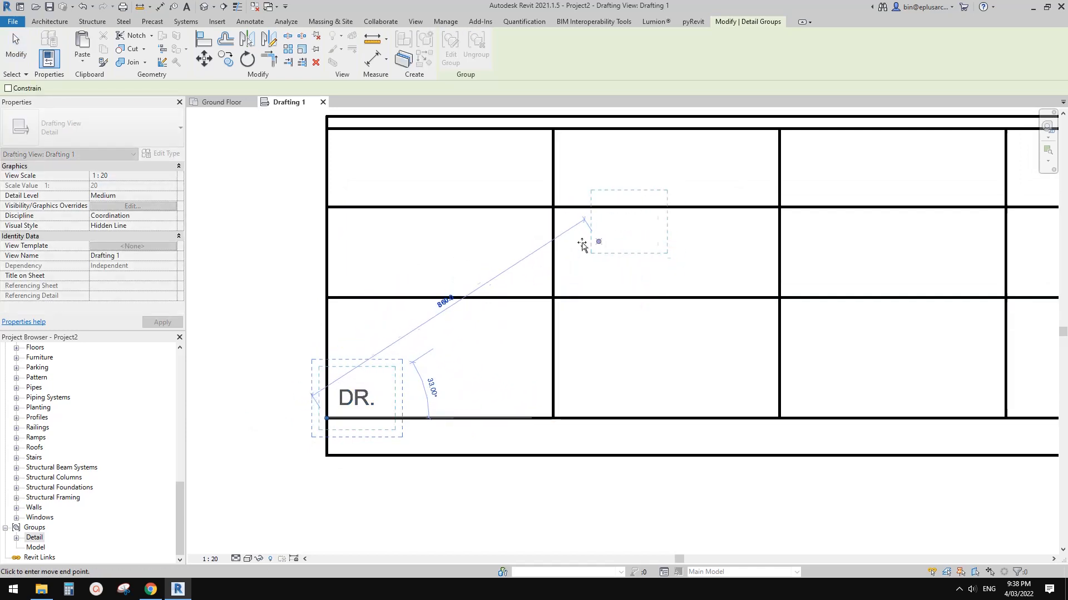
left_click(554, 298)
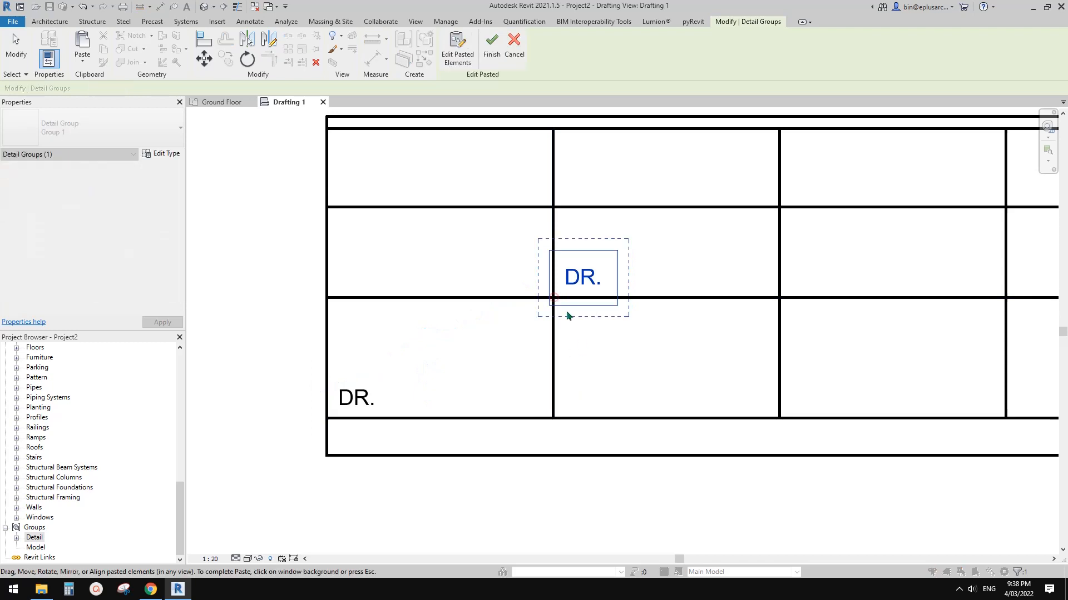
key("ctrl+v")
left_click(553, 418)
Paste DR. groups into the first column's middle and top cells and the second column's top cell, at their lower-left corners
key("ctrl+v")
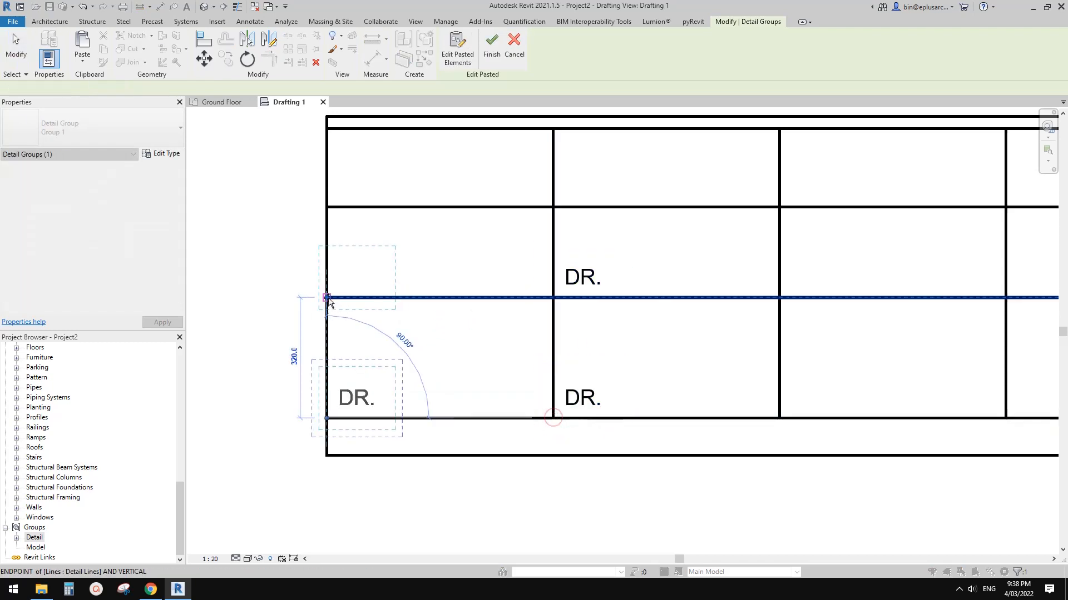
left_click(328, 299)
key("ctrl+v")
left_click(328, 207)
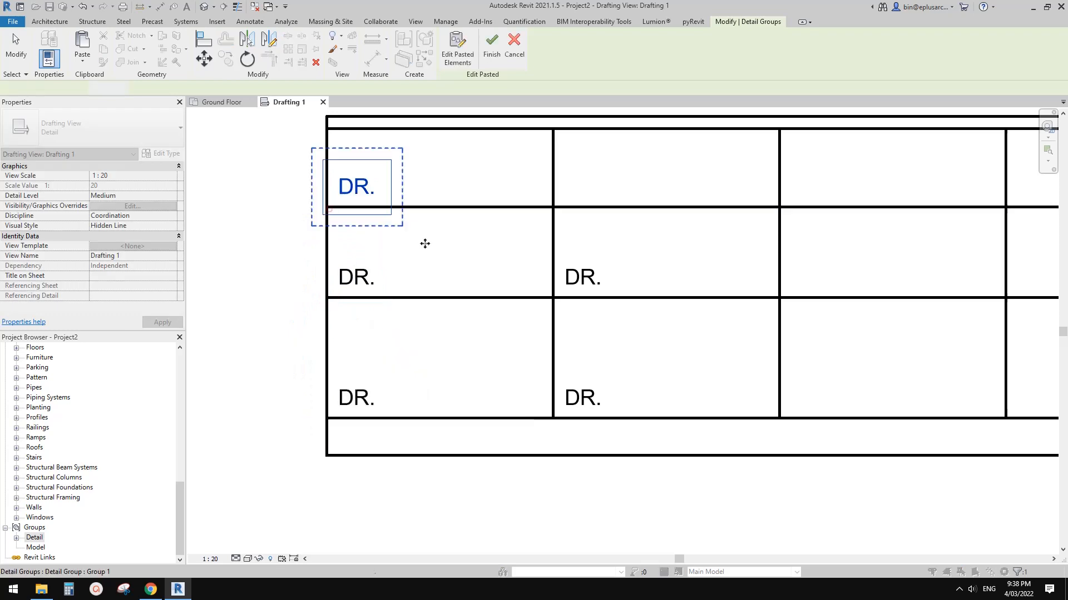
middle_click_drag(425, 243, 429, 285)
scroll(429, 285, "down", 1)
key("ctrl+v")
left_click(526, 257)
Paste DR. groups at the lower-left corners of all three cells in the third column
key("ctrl+v")
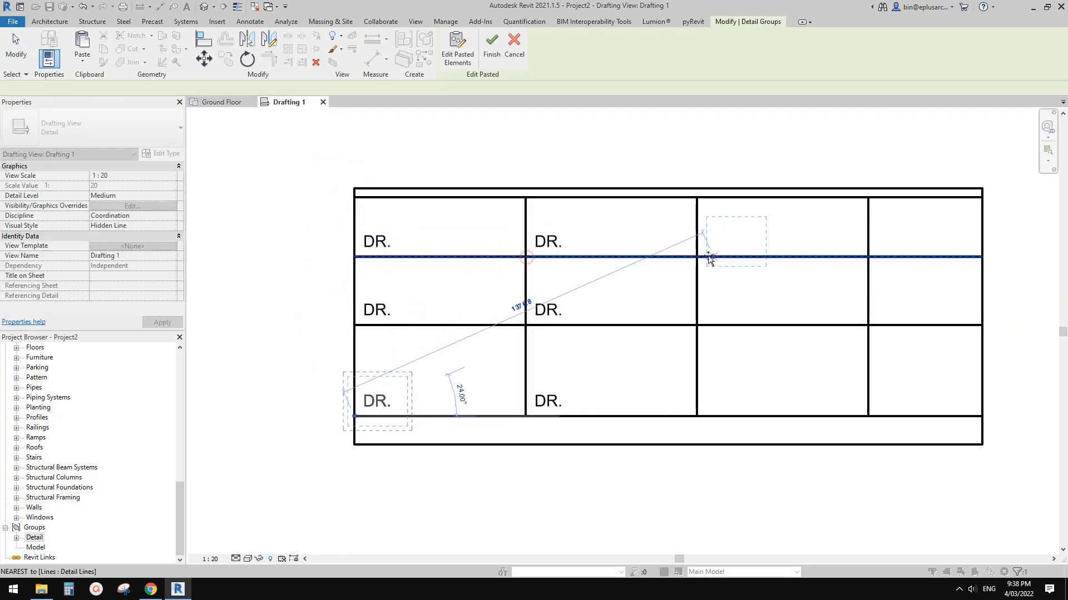
left_click(696, 258)
key("ctrl+v")
left_click(696, 326)
key("ctrl+v")
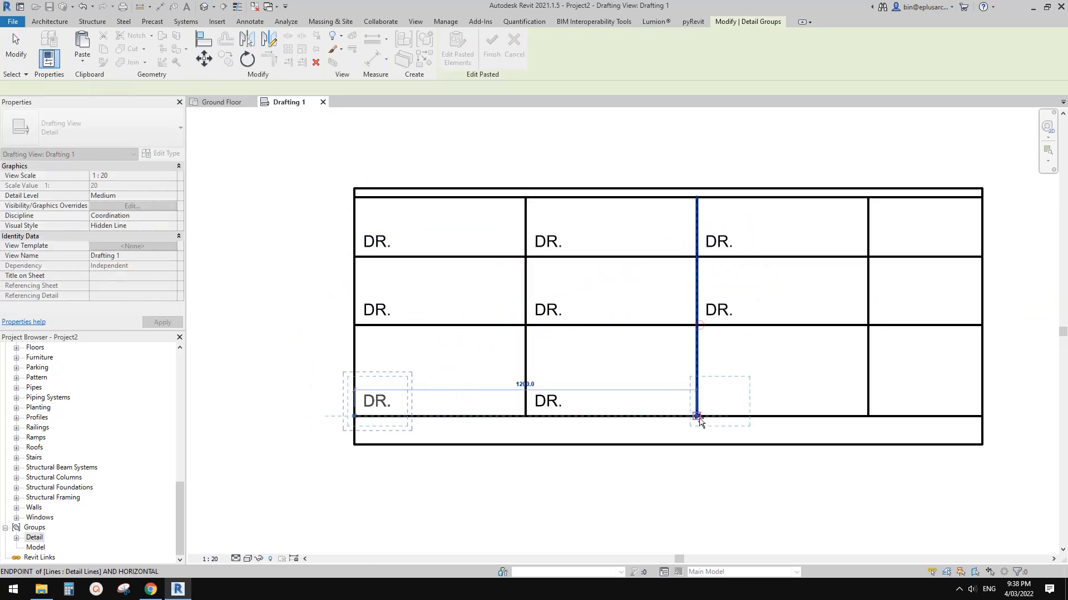
left_click(696, 415)
Paste DR. groups at the lower-left corners of all three cells in the fourth column and end pasting
key("ctrl+v")
left_click(867, 415)
key("ctrl+v")
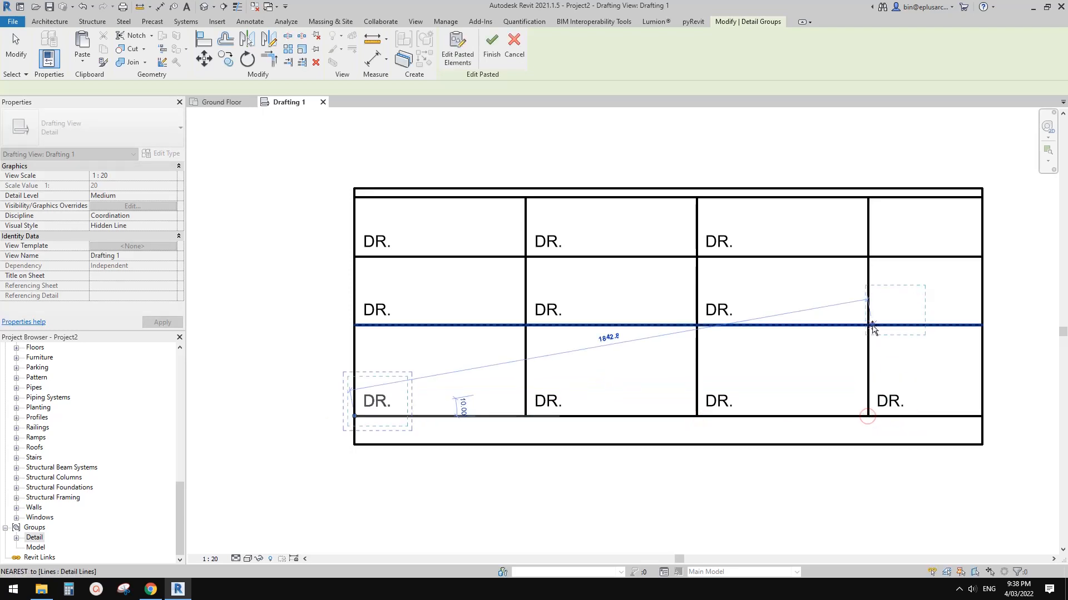
left_click(869, 325)
key("ctrl+v")
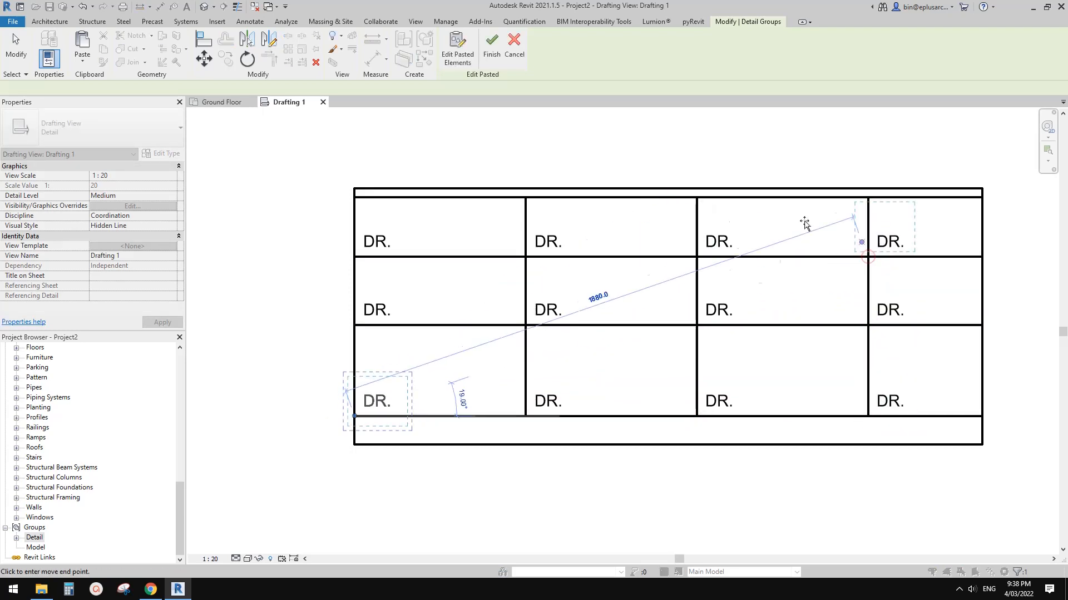
key("Escape")
middle_click_drag(562, 336, 521, 329)
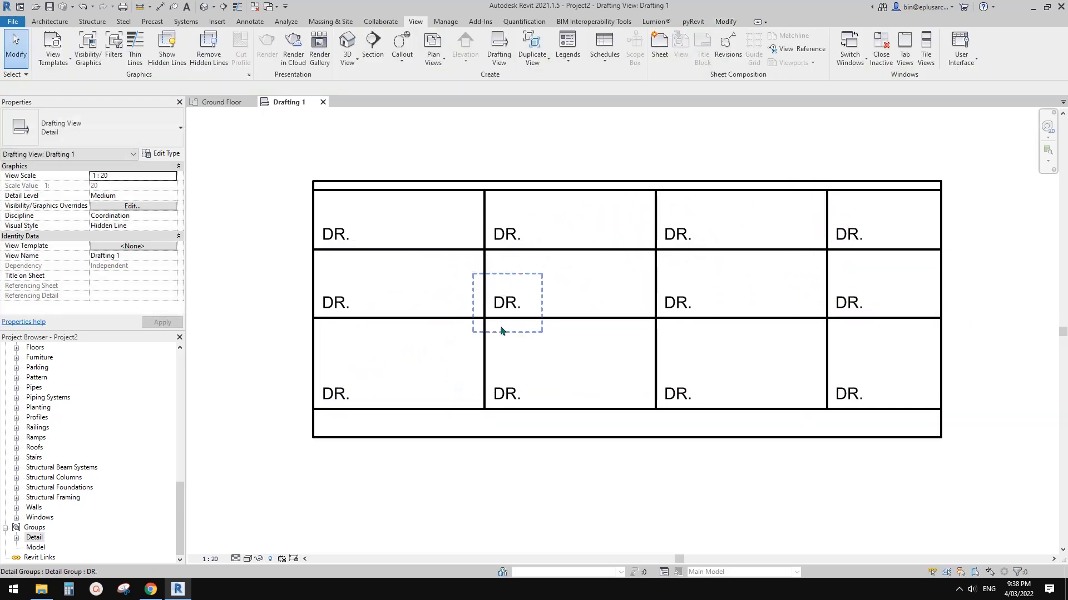
Open the DR. detail group in the top-left cell for editing
scroll(501, 327, "up", 2)
scroll(409, 300, "down", 1)
middle_click_drag(452, 292, 404, 304)
left_click(261, 220)
scroll(312, 232, "up", 2)
middle_click_drag(313, 232, 365, 242)
left_click(447, 51)
Change the group's text note to "DR.1" and finish editing the group
left_click(303, 228)
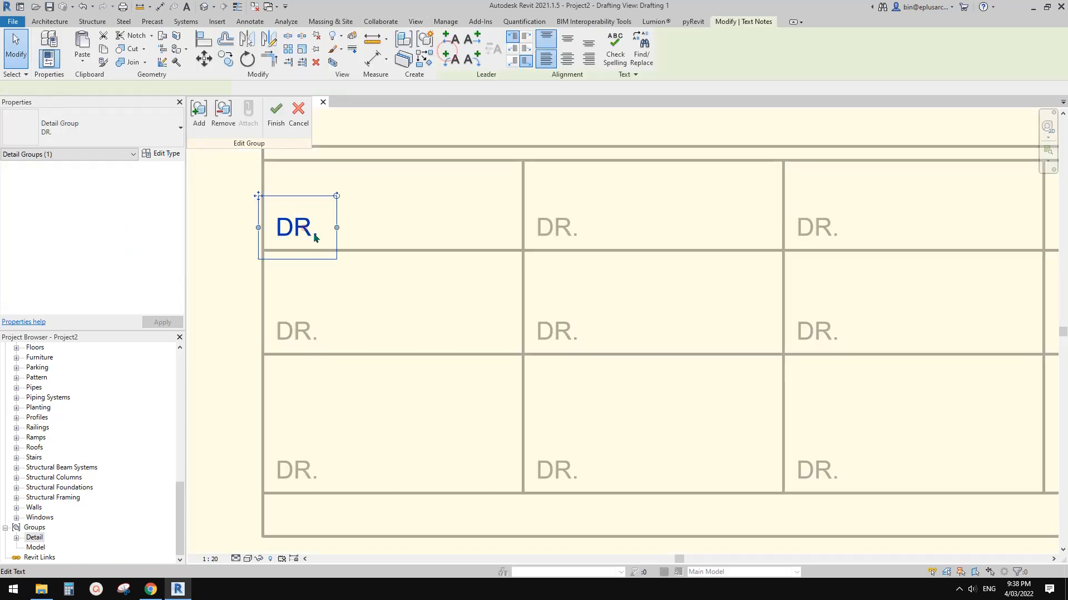
left_click(322, 231)
type("1")
left_click(403, 219)
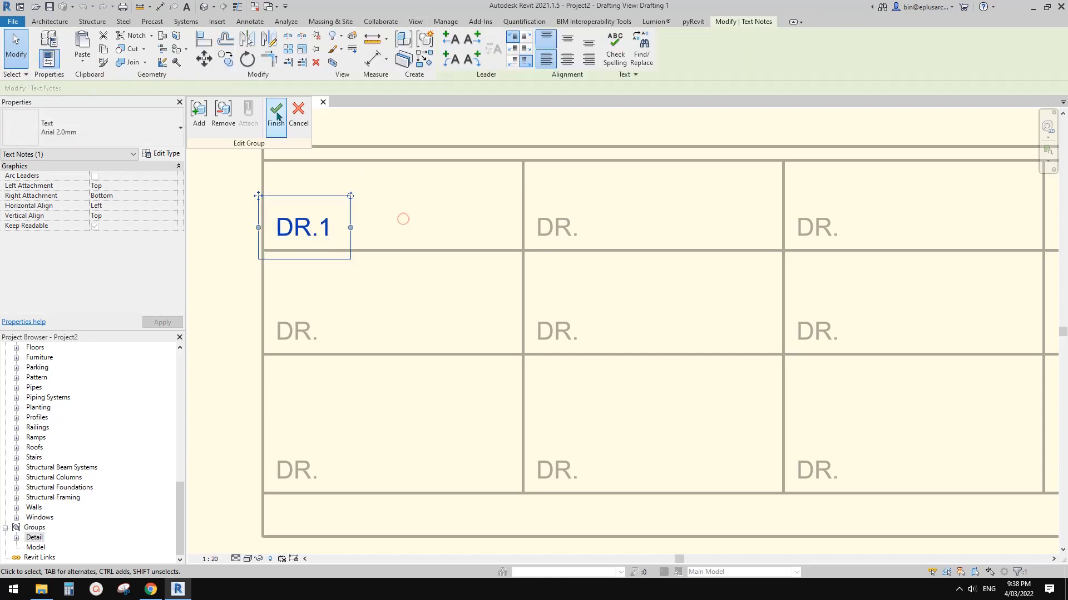
left_click(277, 115)
scroll(417, 200, "down", 2)
key("Escape")
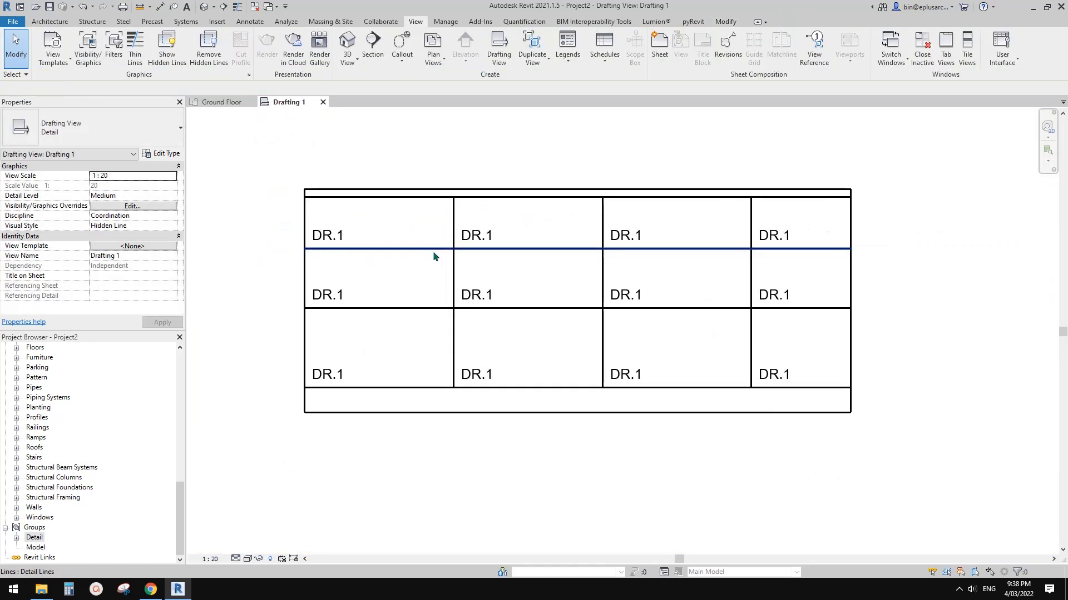
scroll(434, 255, "up", 2)
scroll(411, 268, "up", 2)
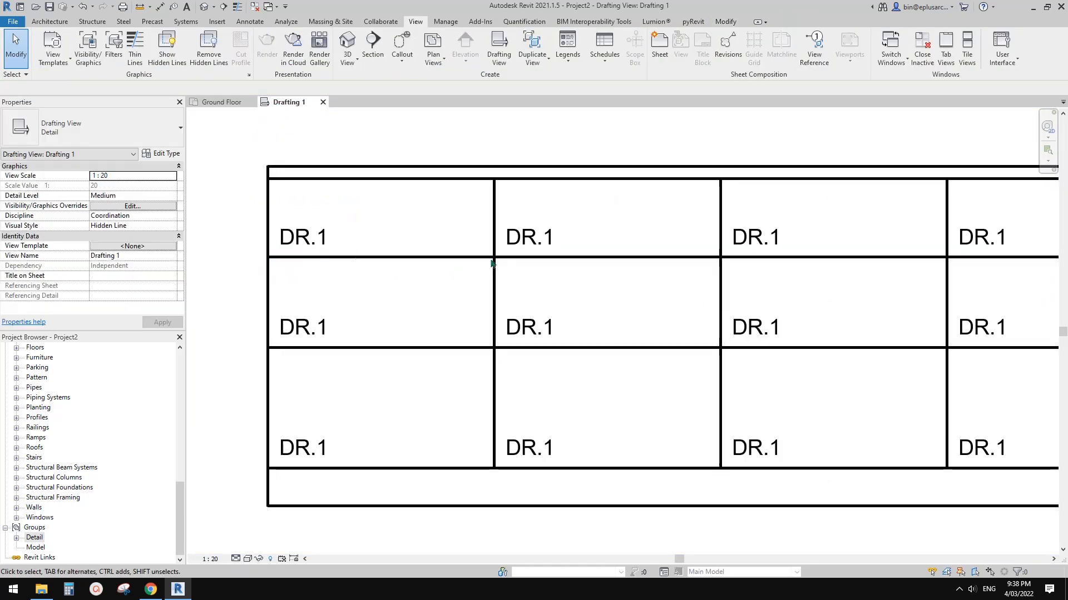
scroll(497, 267, "down", 1)
middle_click_drag(390, 245, 445, 245)
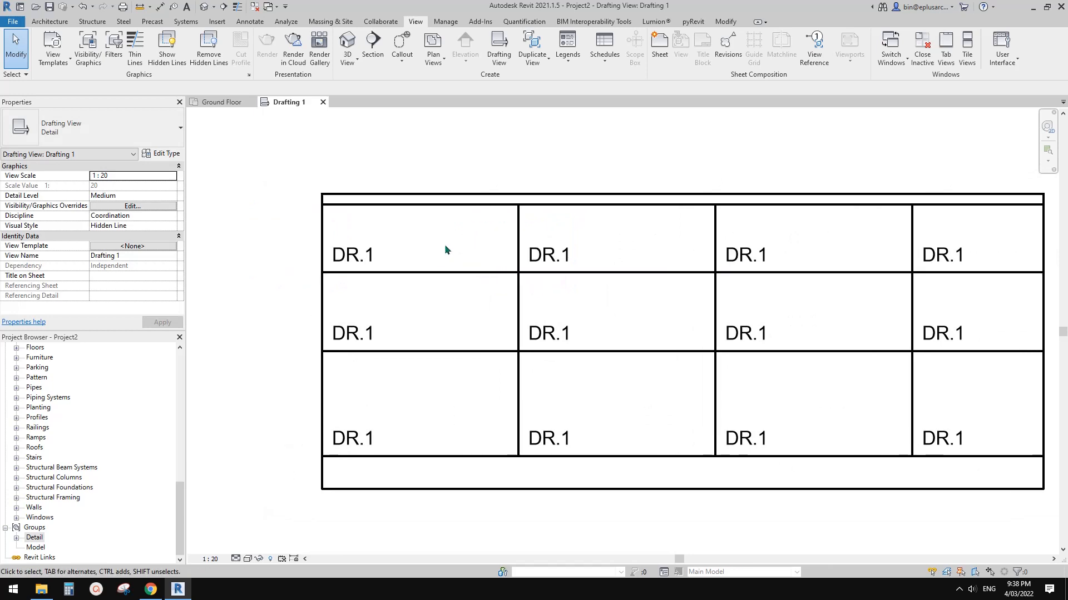
scroll(421, 239, "up", 1)
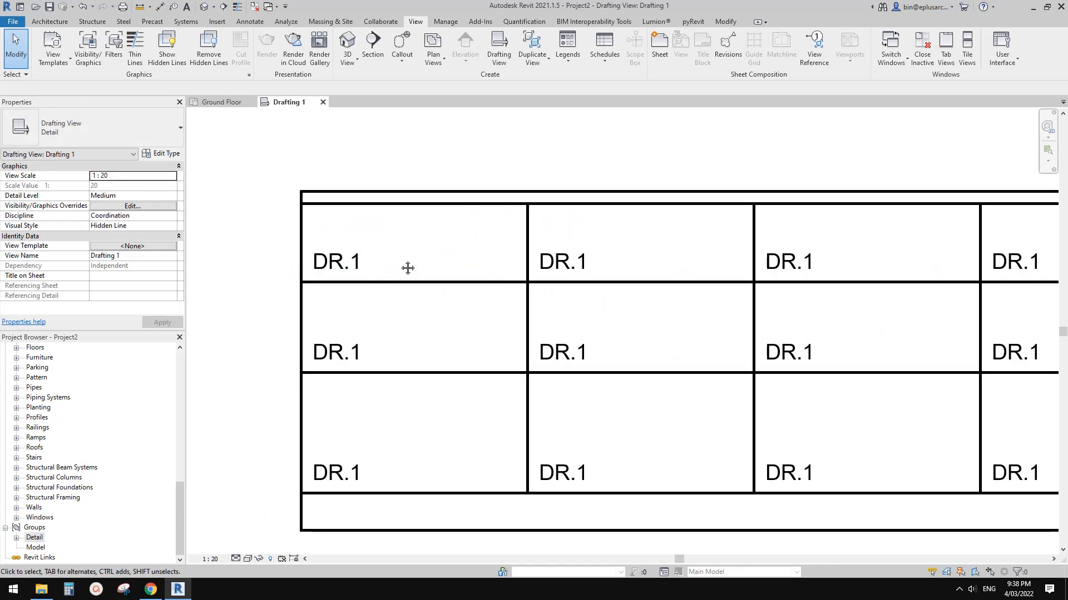
scroll(406, 245, "up", 1)
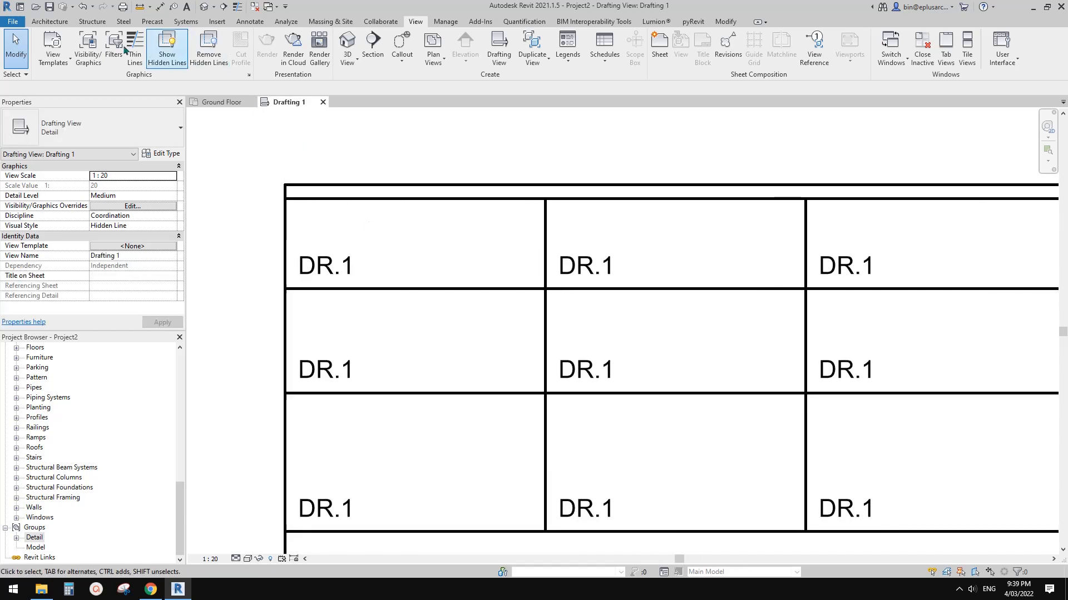
left_click(250, 21)
left_click(310, 55)
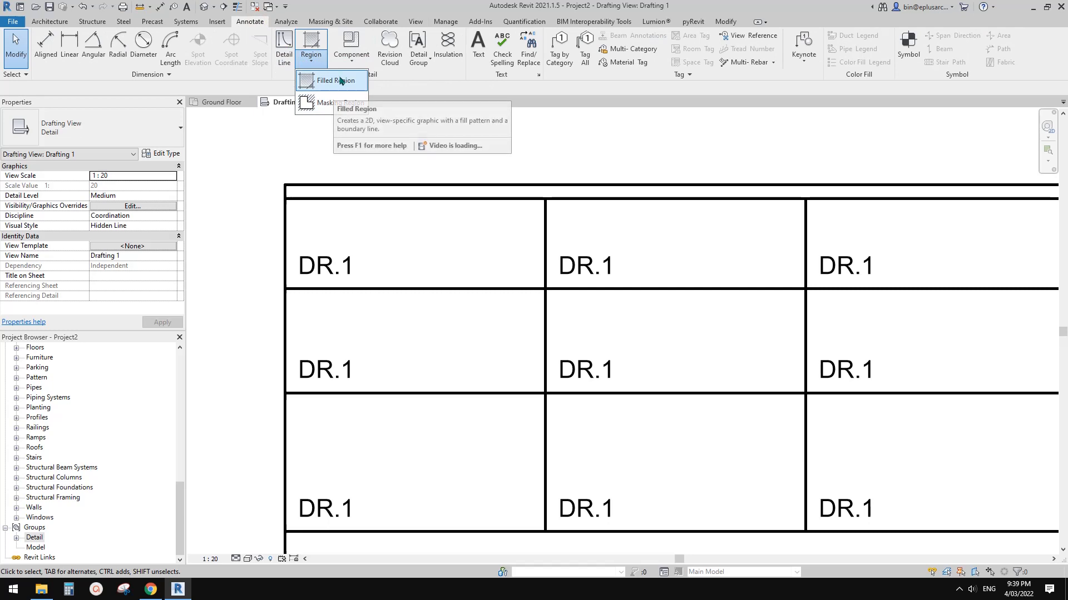
left_click(398, 129)
middle_click_drag(346, 141, 348, 143)
Draw a Medium Lines detail rectangle about 120 mm wide and 20 mm high near the upper middle of the top-left cell
key("d")
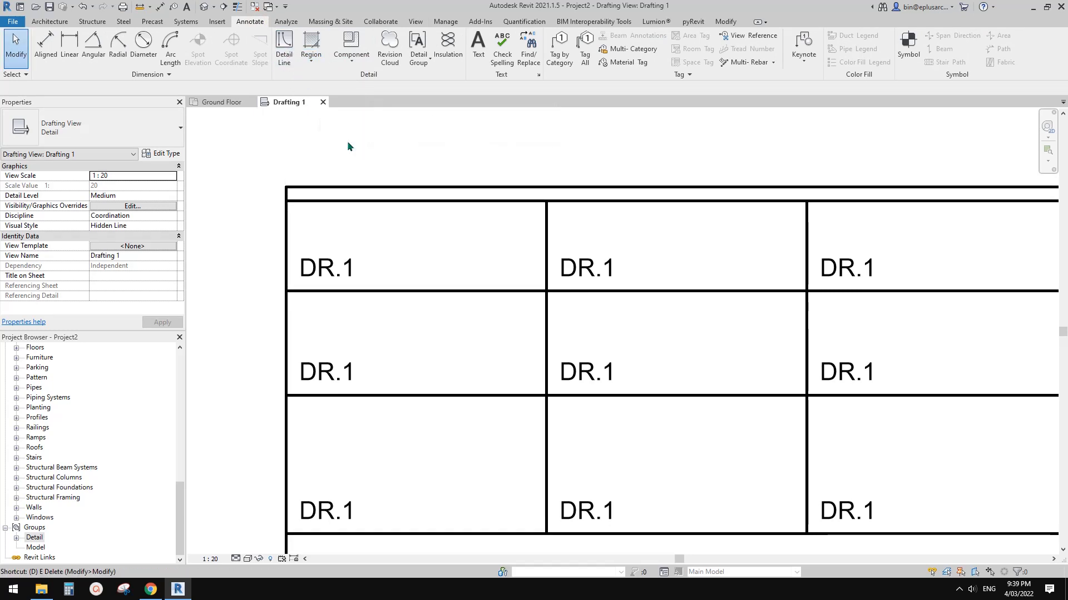
key("l")
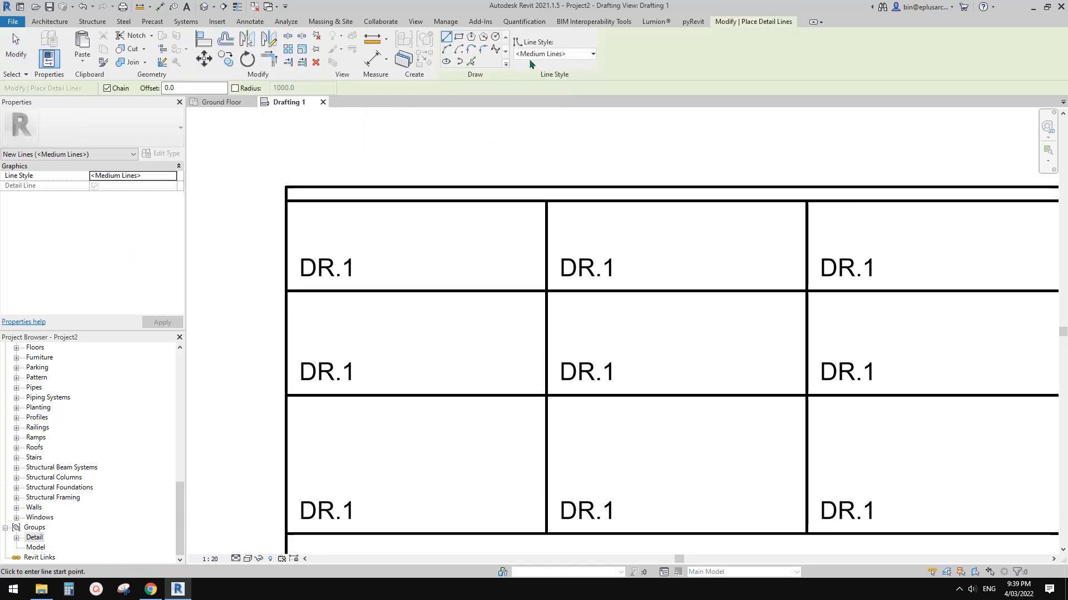
left_click(458, 37)
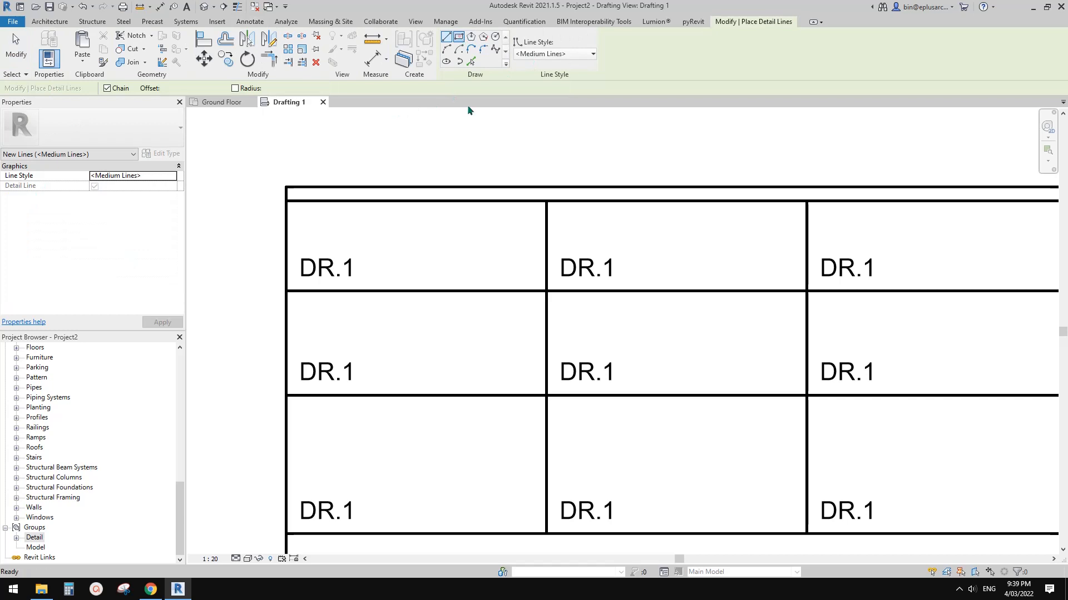
left_click(404, 210)
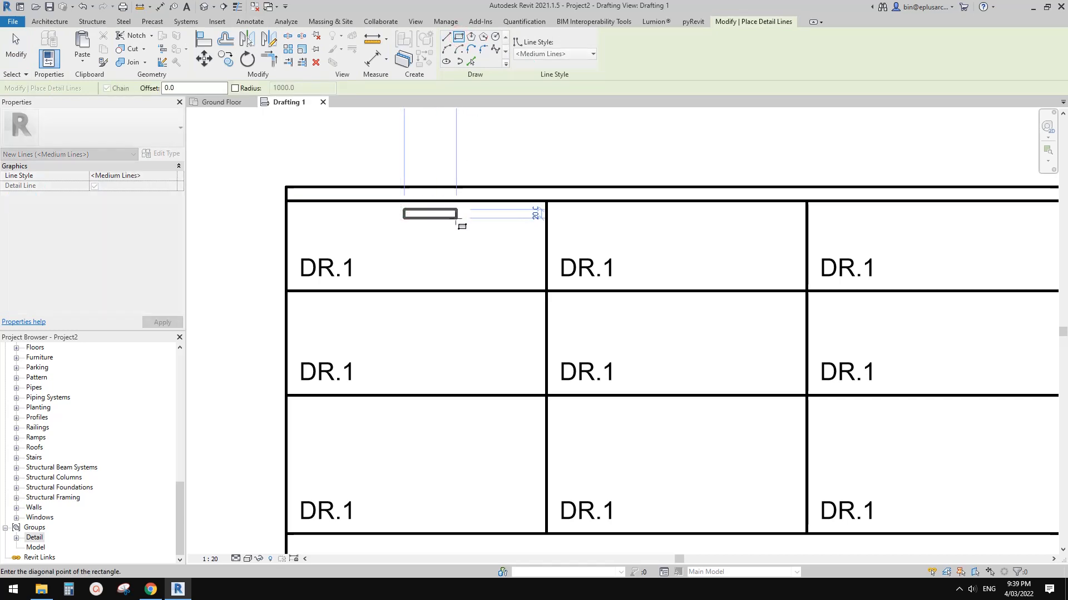
left_click(457, 218)
key("Escape")
key("Escape")
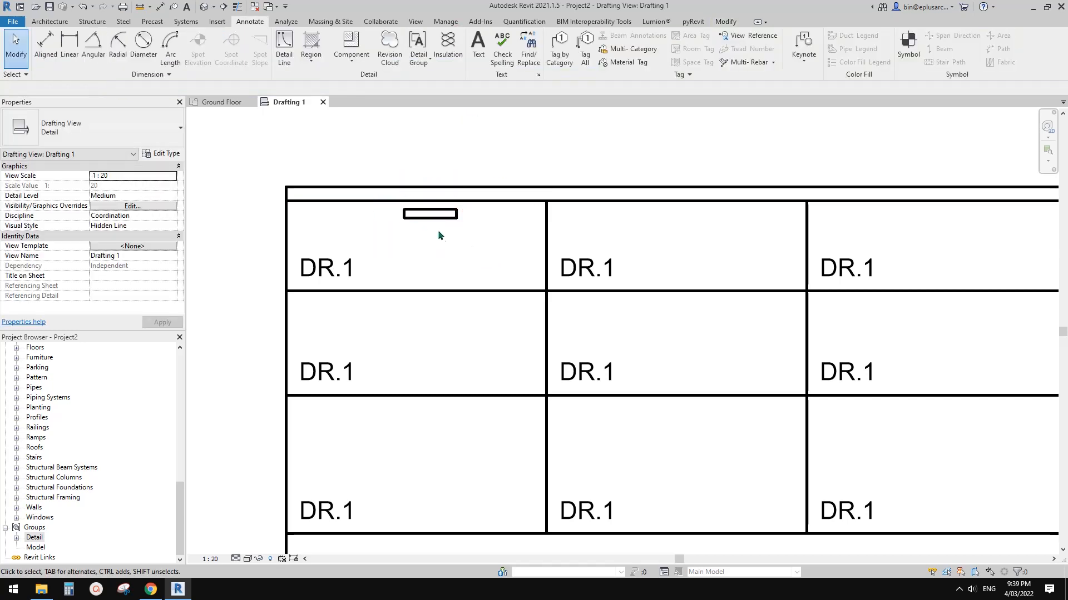
Move the handle rectangle about 30 mm, closer to the cell's centre and slightly lower
left_click(435, 217)
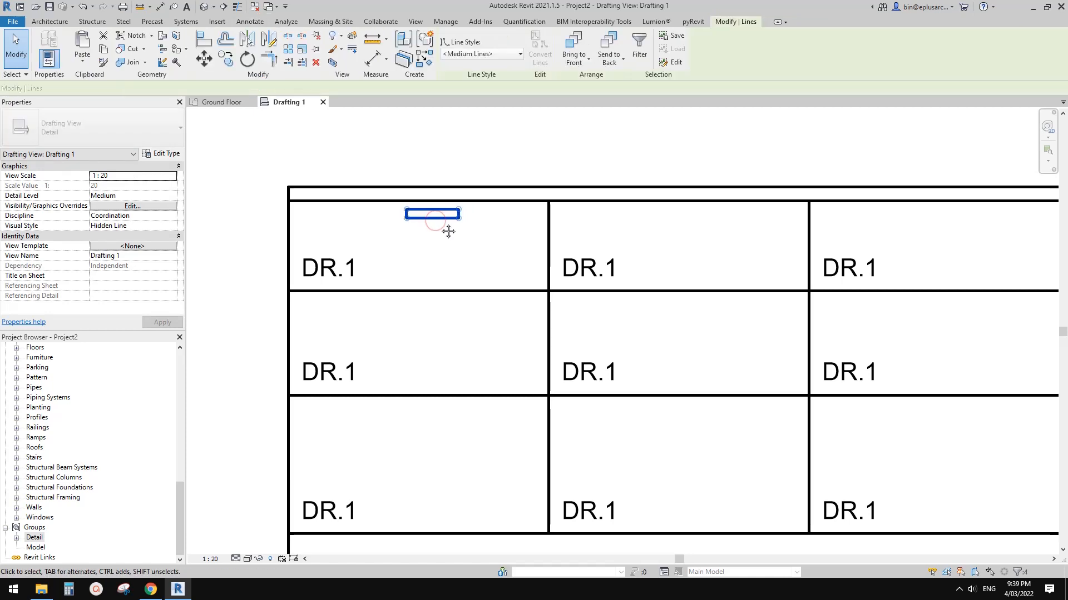
key("m")
key("v")
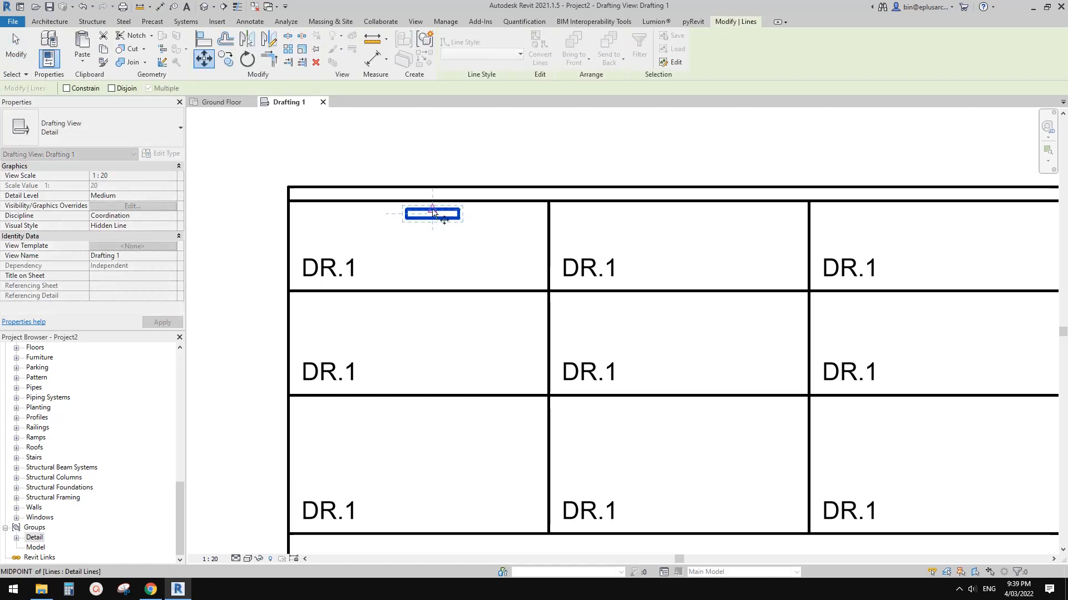
left_click(433, 212)
scroll(422, 214, "up", 4)
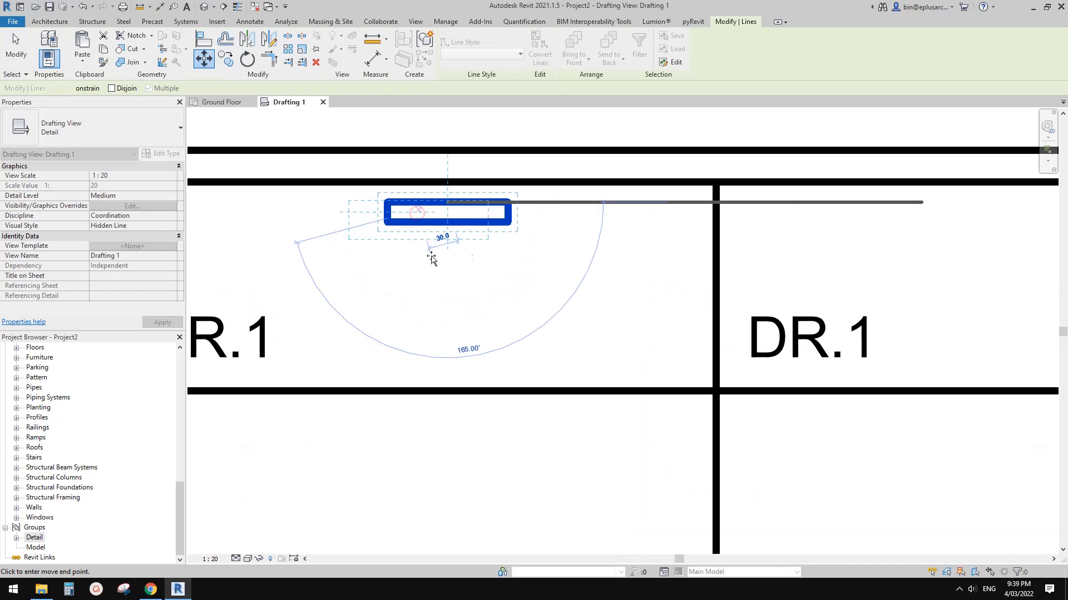
left_click(472, 247)
scroll(473, 247, "down", 4)
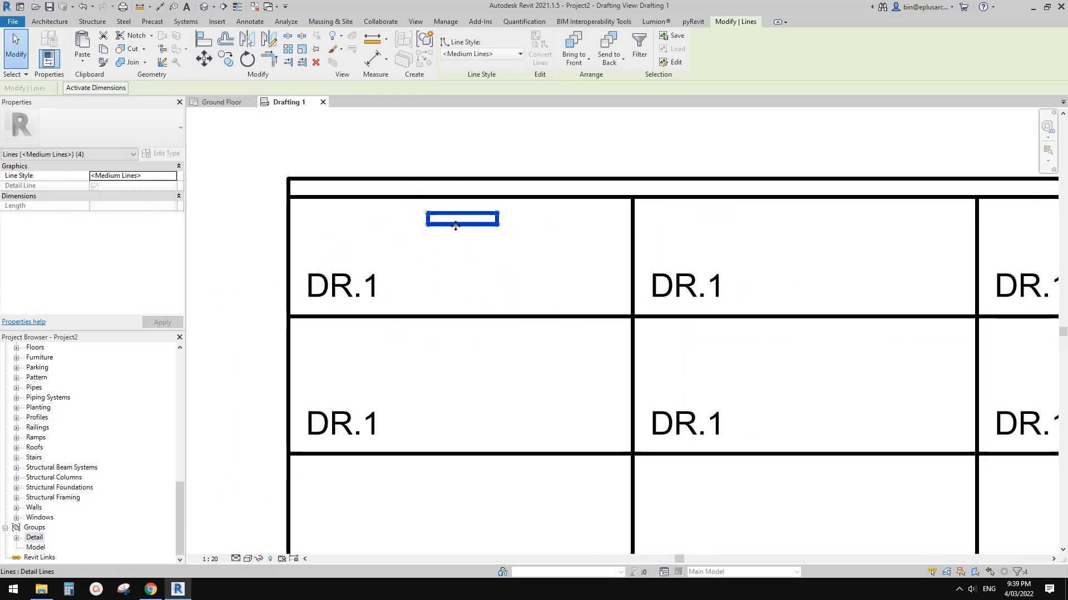
Create a detail group named HANDLE DETAIL from the four rectangle lines
middle_click_drag(452, 229, 451, 233)
scroll(450, 233, "down", 4)
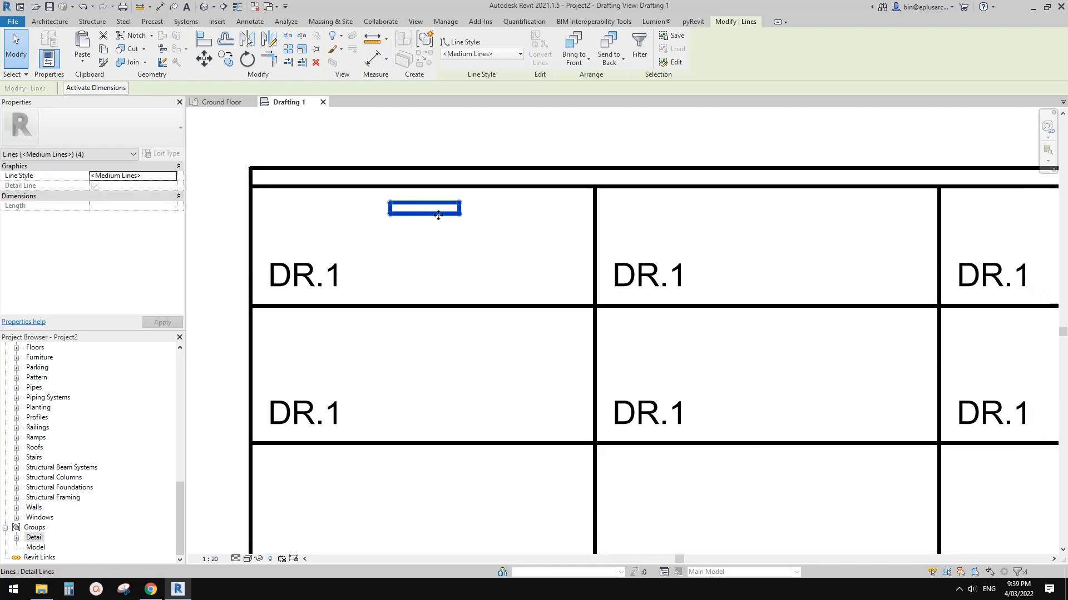
middle_click_drag(440, 225, 512, 203)
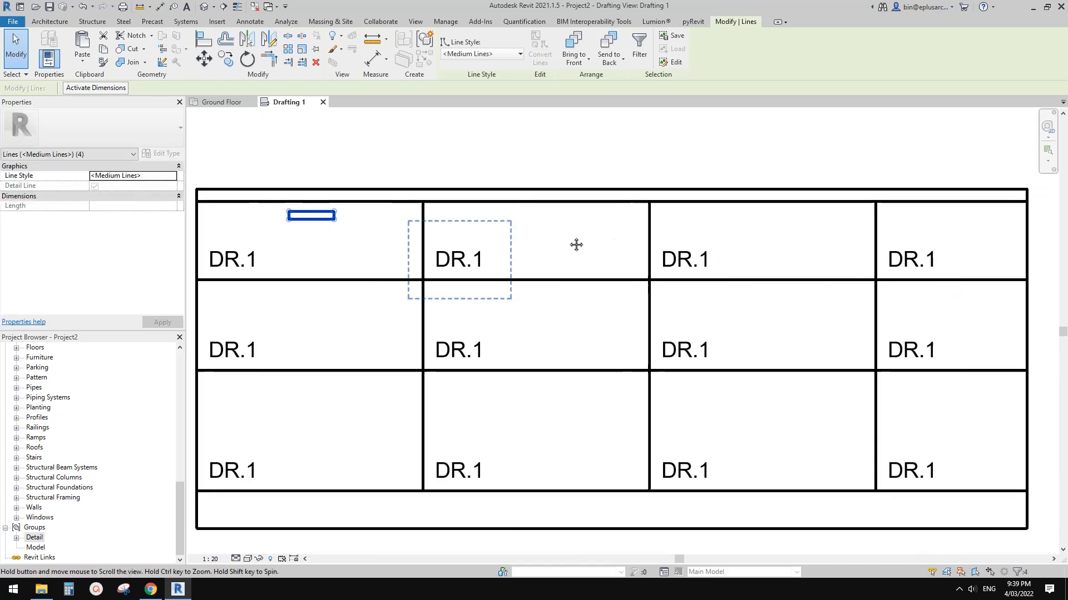
scroll(575, 243, "up", 1)
middle_click_drag(266, 228, 502, 241)
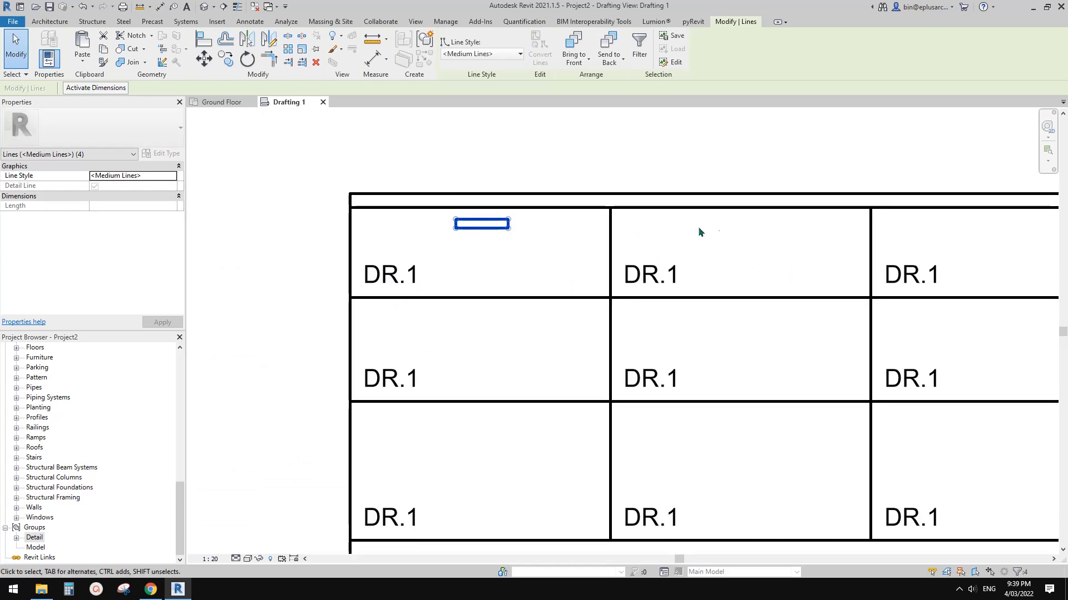
middle_click_drag(655, 230, 639, 234)
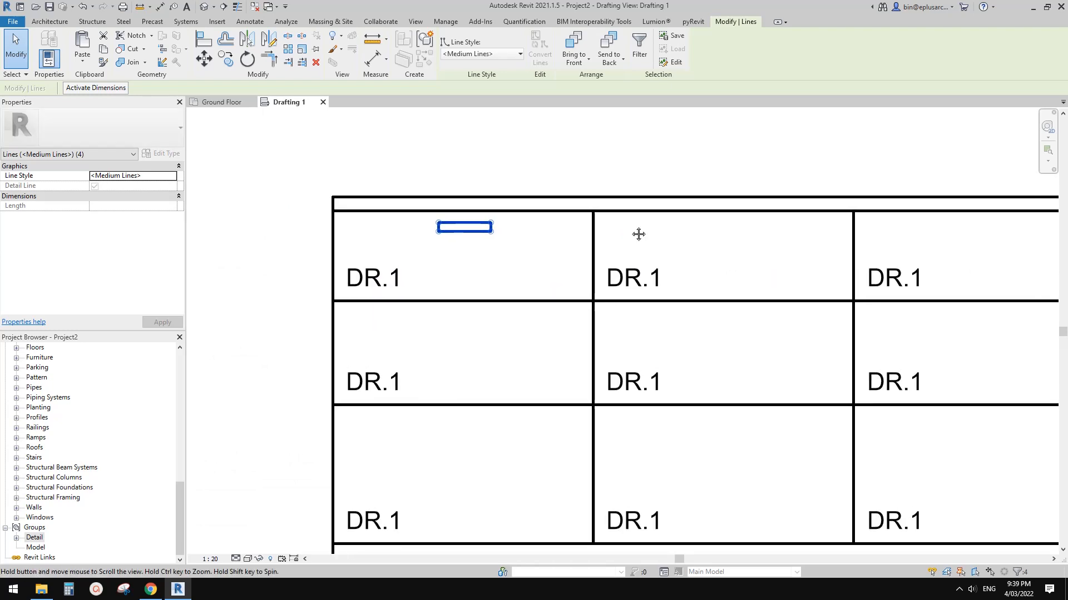
left_click(428, 41)
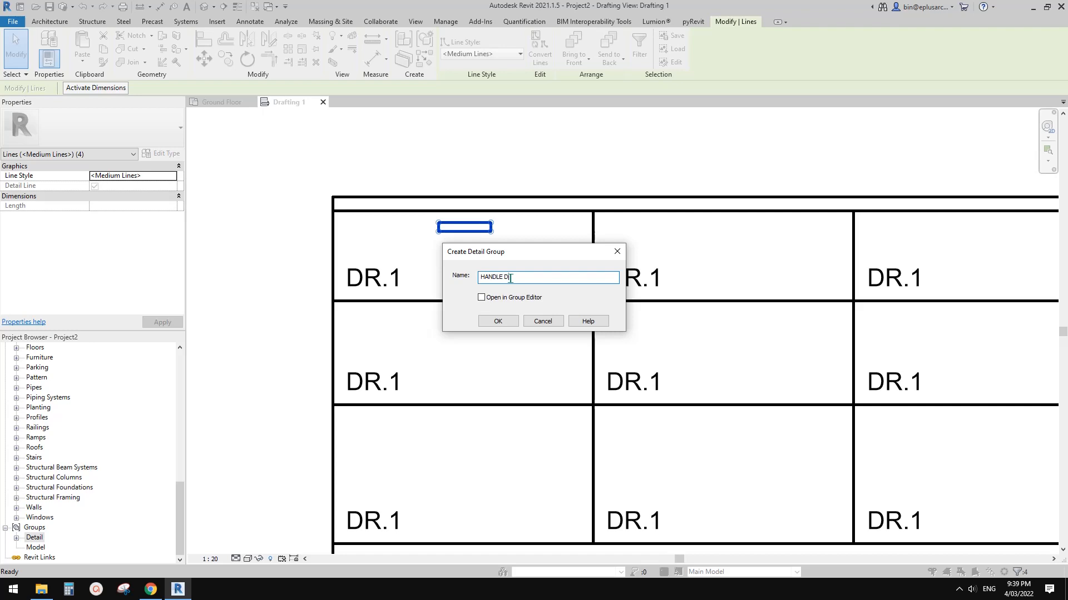
key("Return")
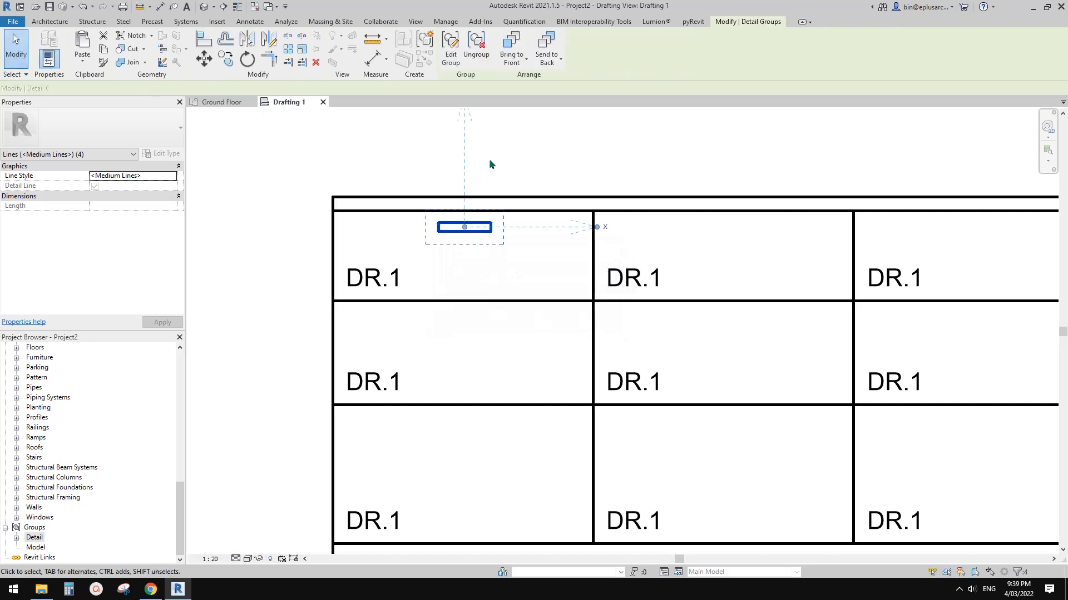
Try to shift the HANDLE DETAIL group's origin up onto the cell's upper edge line
scroll(470, 220, "up", 2)
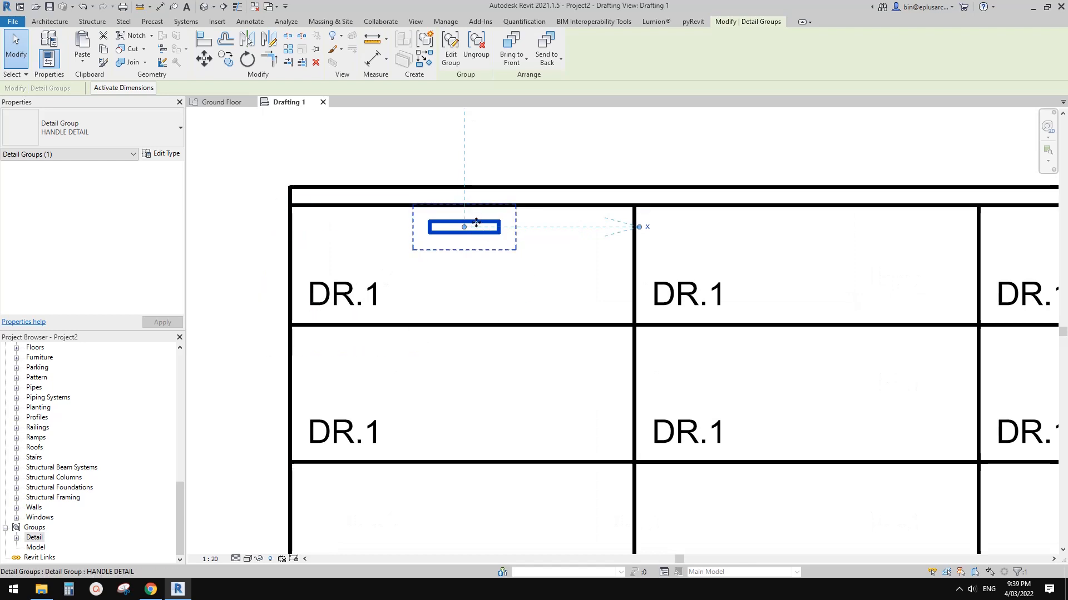
scroll(723, 248, "down", 1)
mouse_move(734, 255)
middle_mouse_down()
mouse_move(603, 248)
mouse_move(736, 255)
middle_mouse_up()
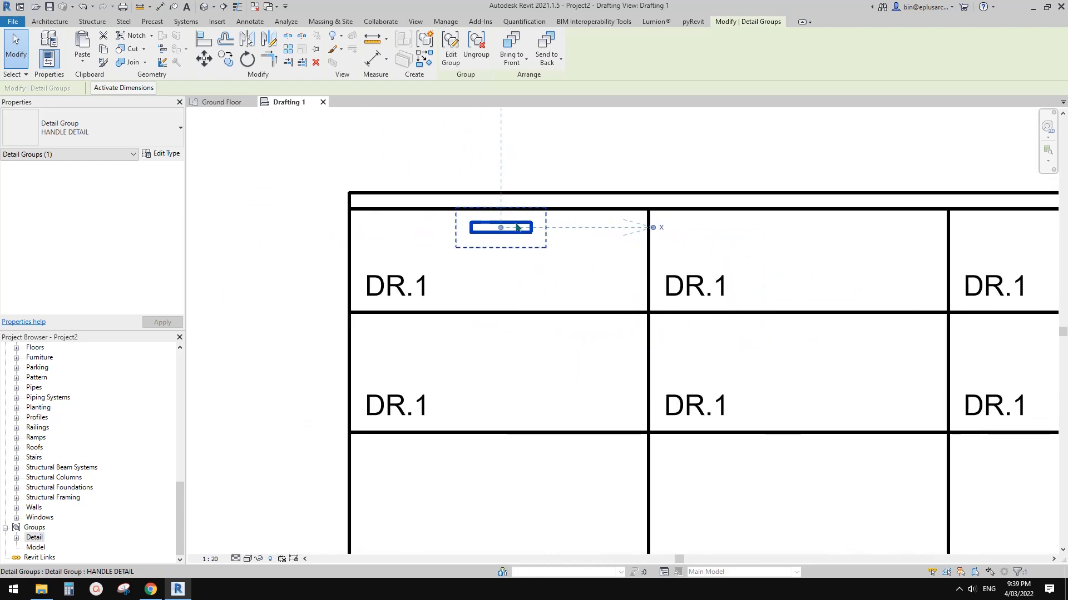
scroll(514, 228, "up", 2)
left_click_drag(498, 232, 497, 207)
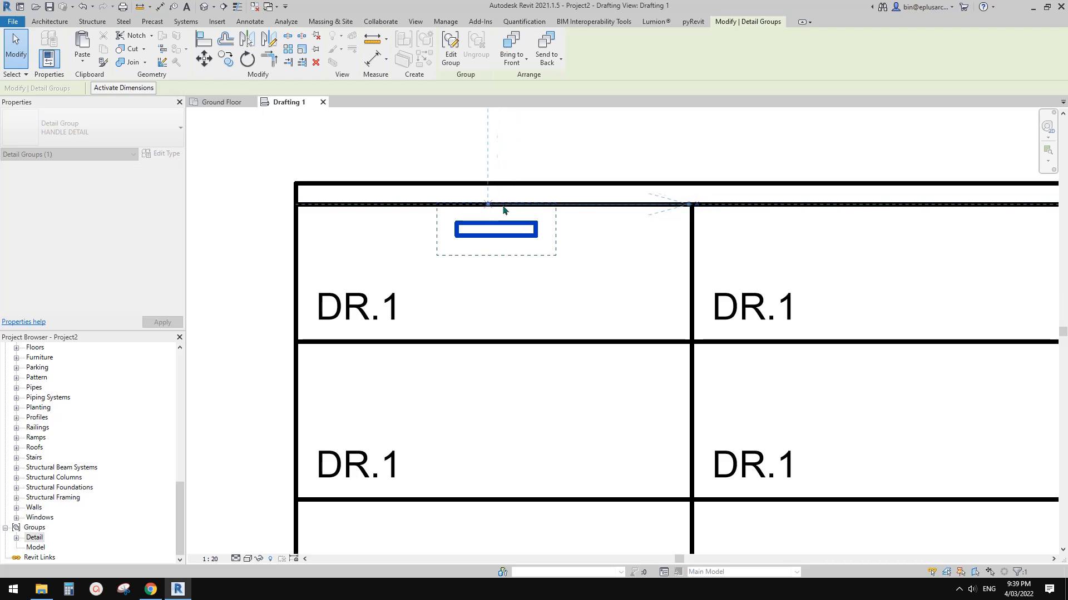
left_click_drag(498, 205, 499, 207)
left_click(526, 251)
Draw a 600 mm horizontal helper line across the top-left cell and a vertical one from its midpoint to the cell's upper edge
middle_click_drag(518, 228, 511, 230)
key("d")
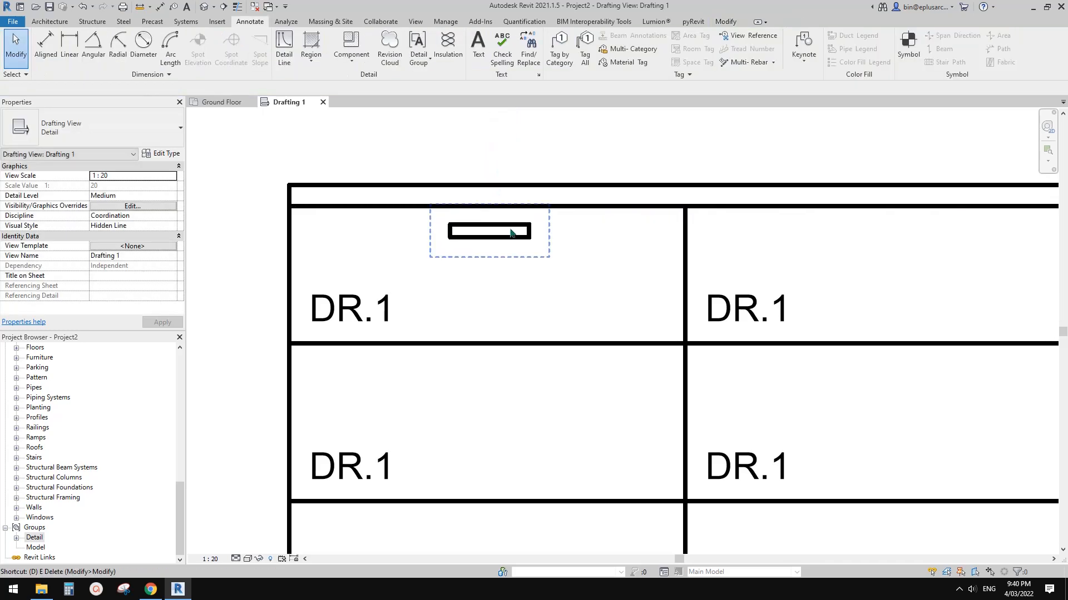
key("l")
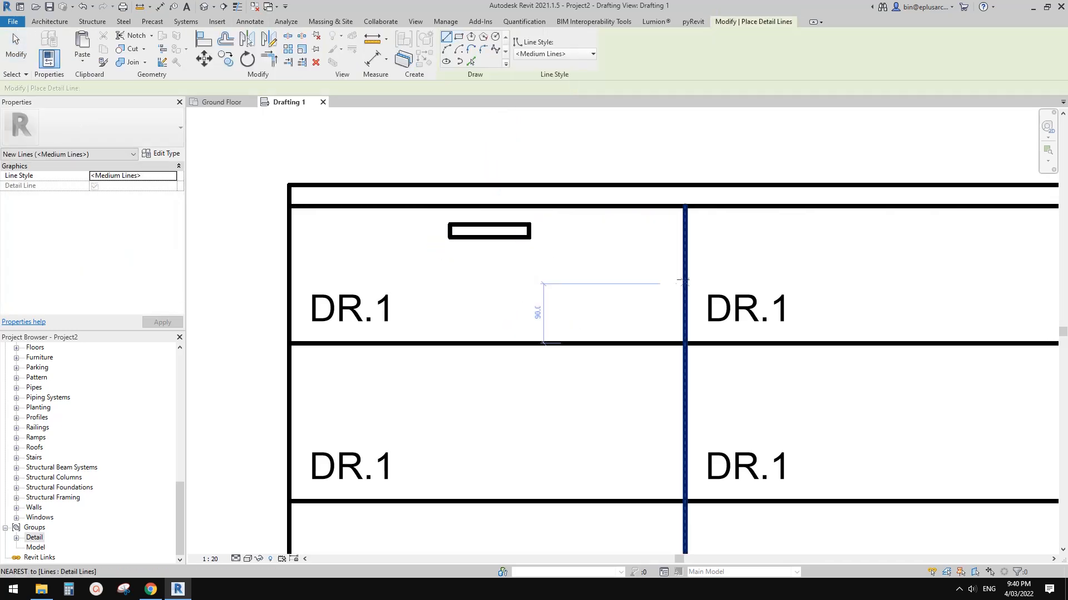
left_click(685, 281)
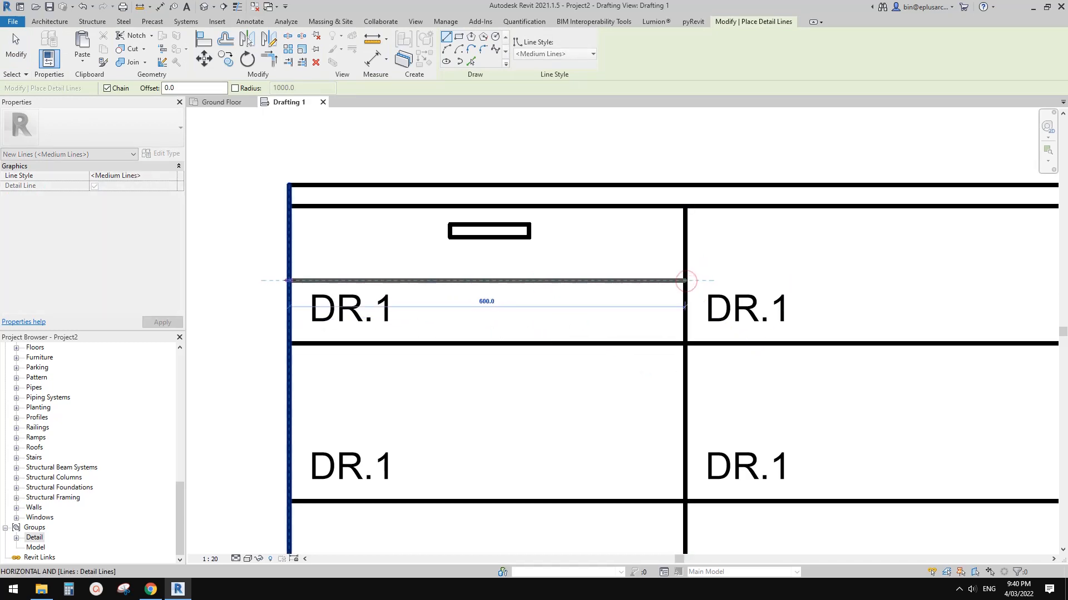
left_click(289, 281)
key("Escape")
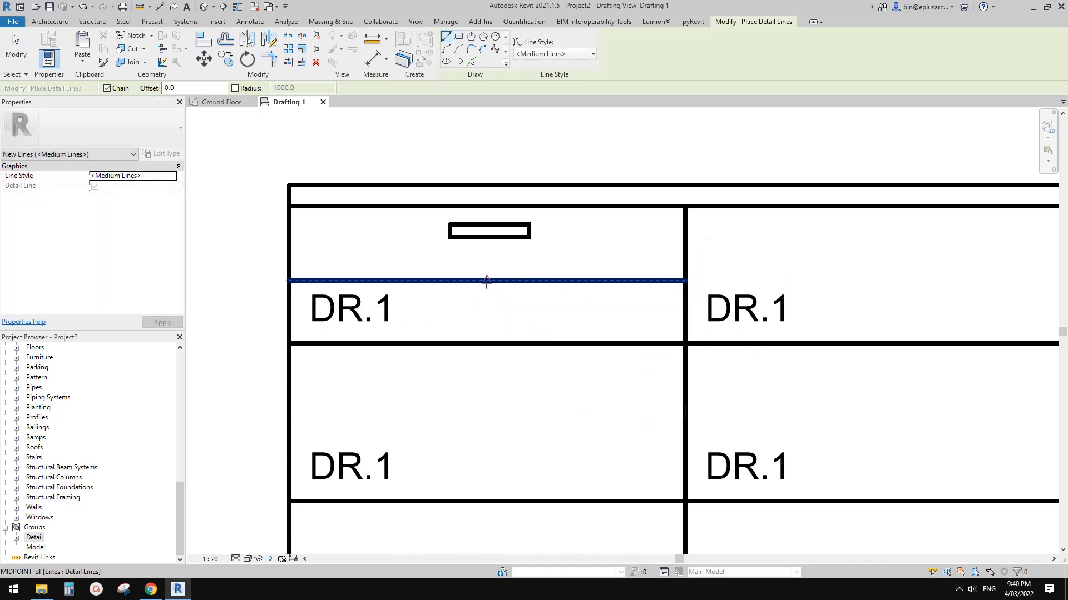
left_click(486, 281)
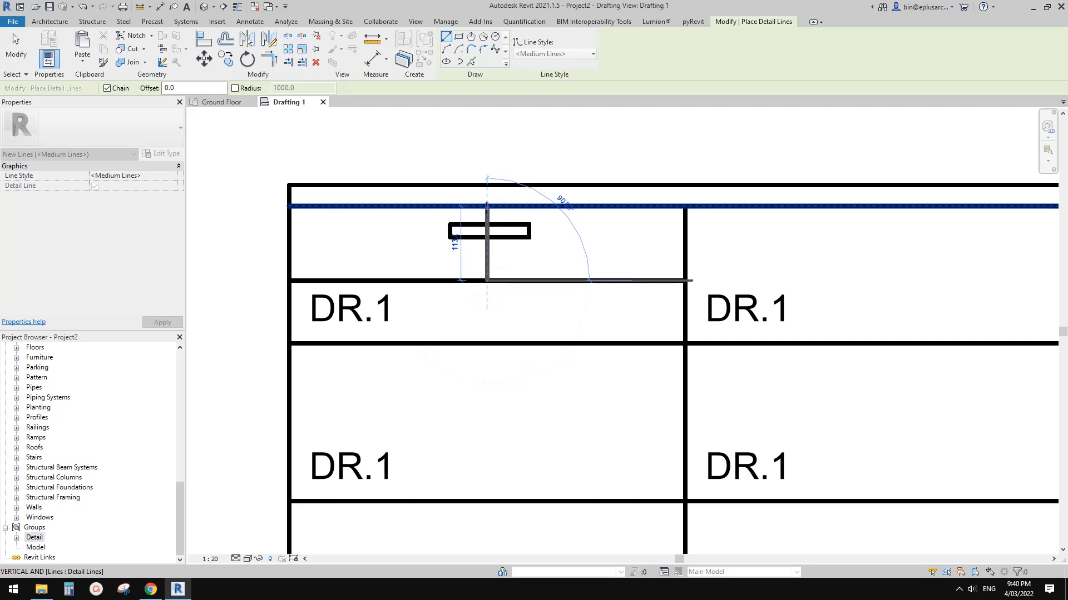
left_click(487, 206)
key("Escape")
key("Escape")
Move the HANDLE DETAIL group horizontally so the midpoint of its upper edge lies on the vertical helper line
left_click(511, 230)
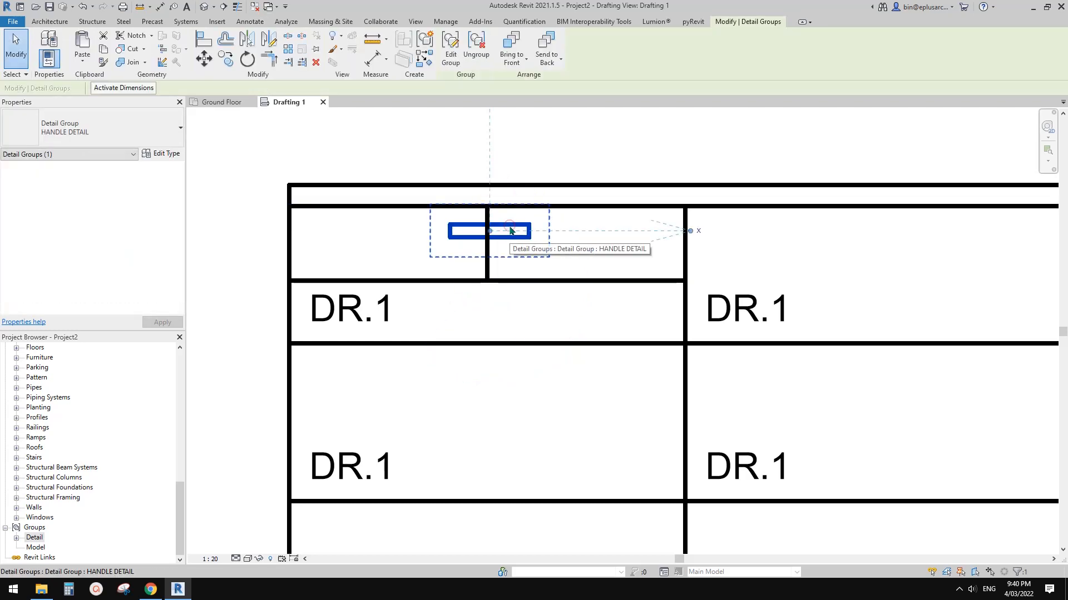
key("m")
key("v")
scroll(501, 229, "up", 3)
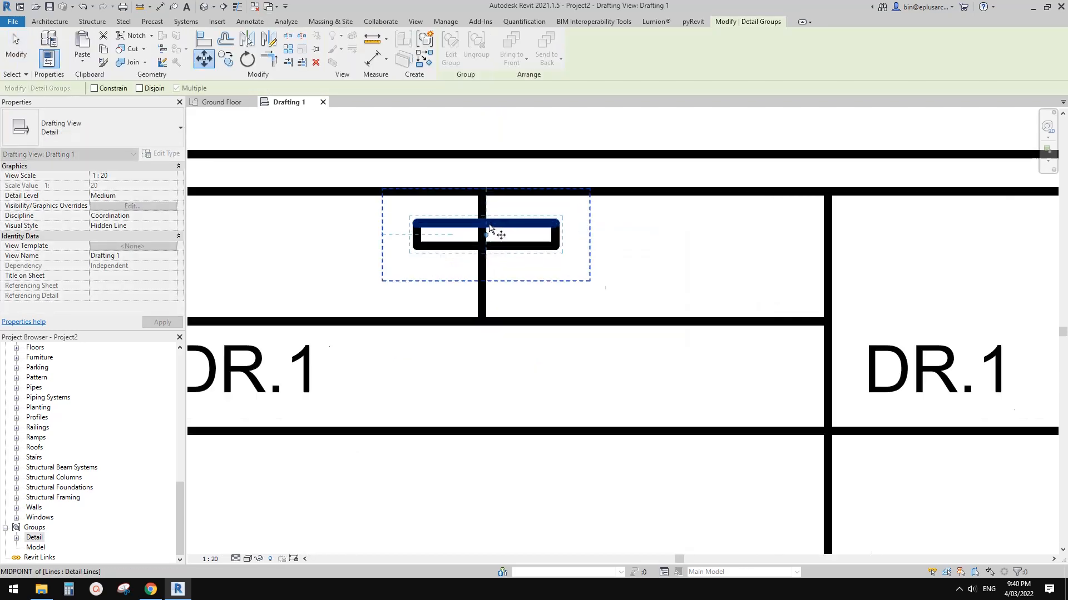
scroll(489, 228, "up", 1)
left_click(488, 226)
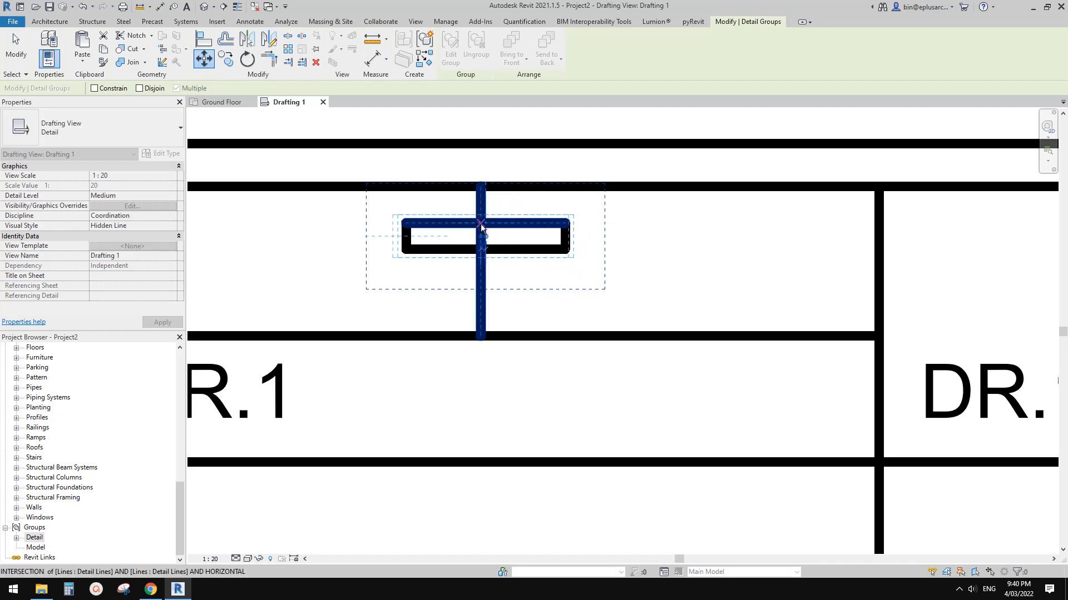
left_click(481, 227)
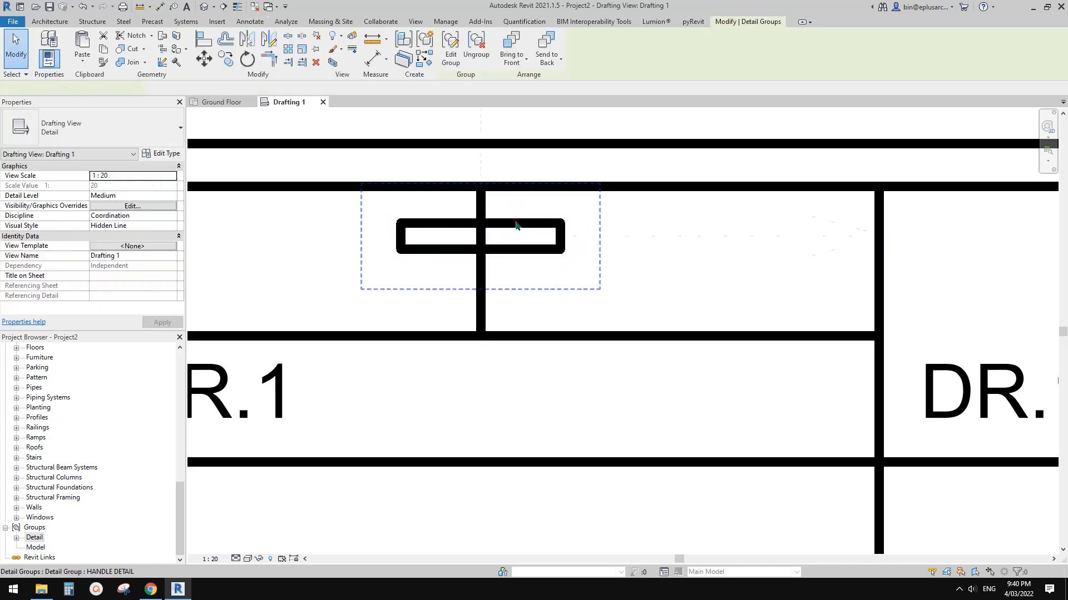
Relocate the HANDLE DETAIL group's origin to where the vertical helper line meets the cell's upper edge
left_click(516, 226)
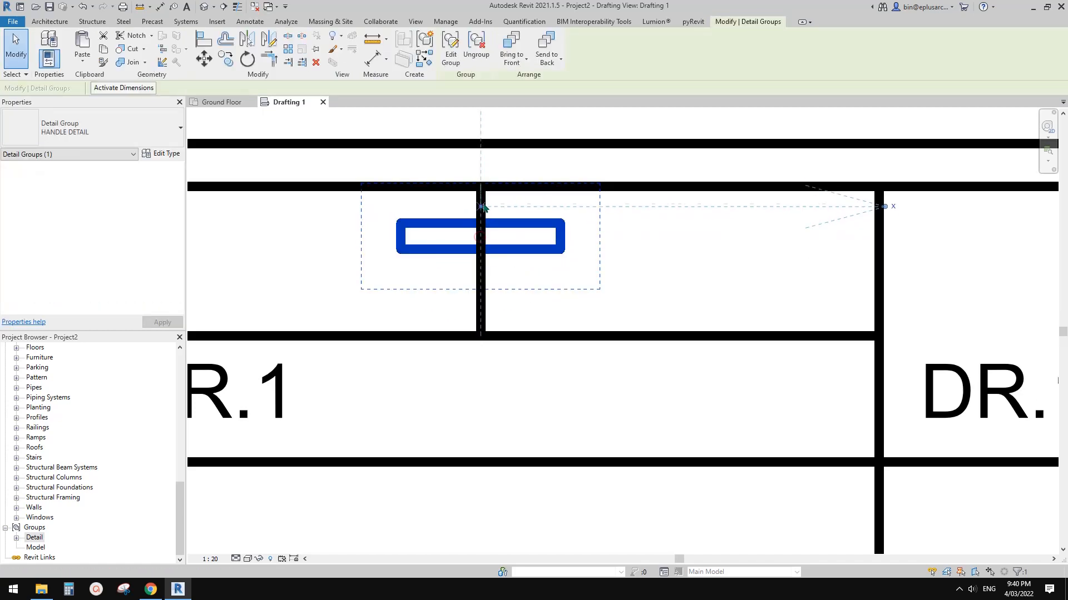
left_click_drag(481, 191, 481, 189)
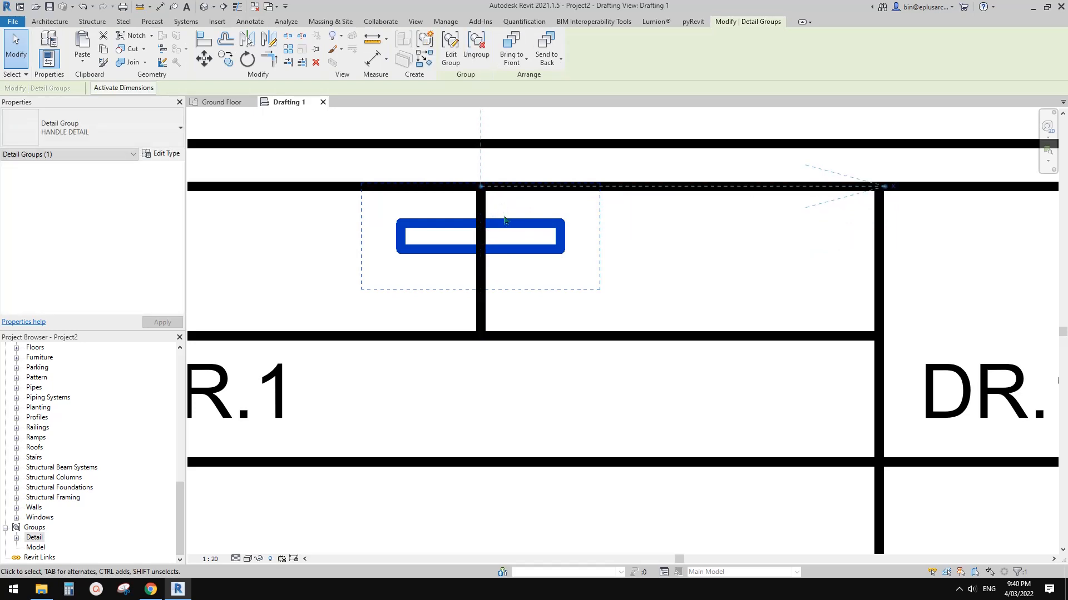
scroll(505, 218, "down", 2)
left_click(516, 259)
Delete the vertical and horizontal helper lines from the top-left cell
left_click(502, 276)
scroll(502, 276, "down", 2)
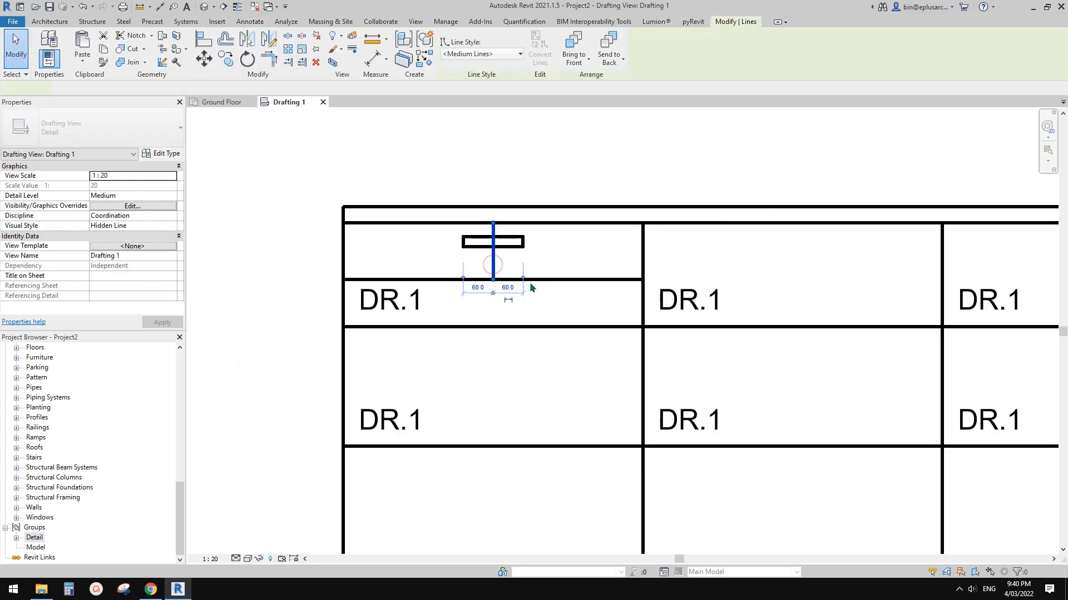
key("Delete")
key("Delete")
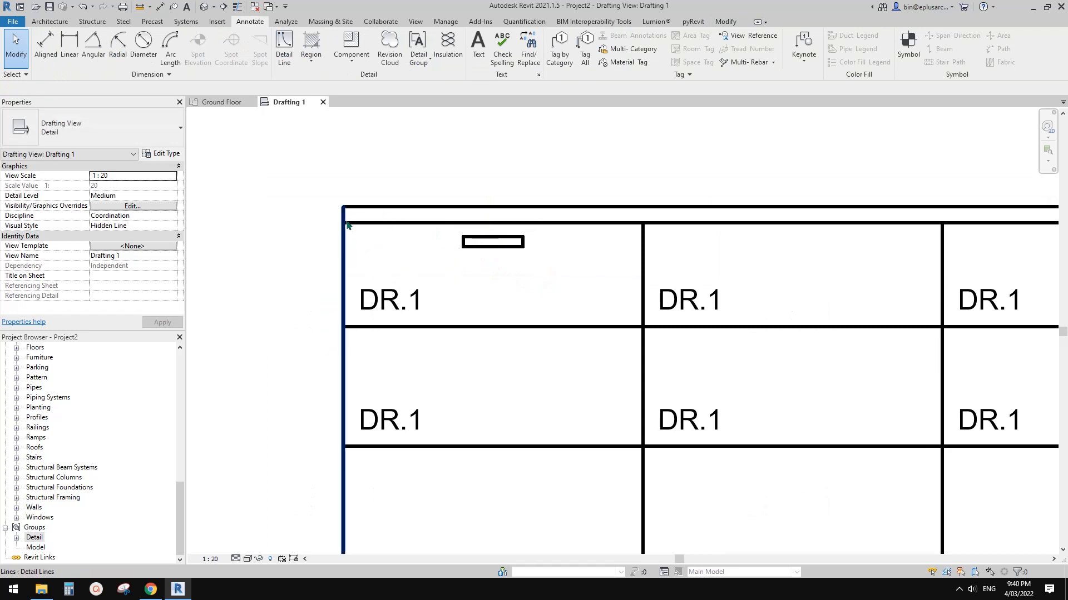
scroll(448, 272, "down", 2)
scroll(539, 288, "down", 1)
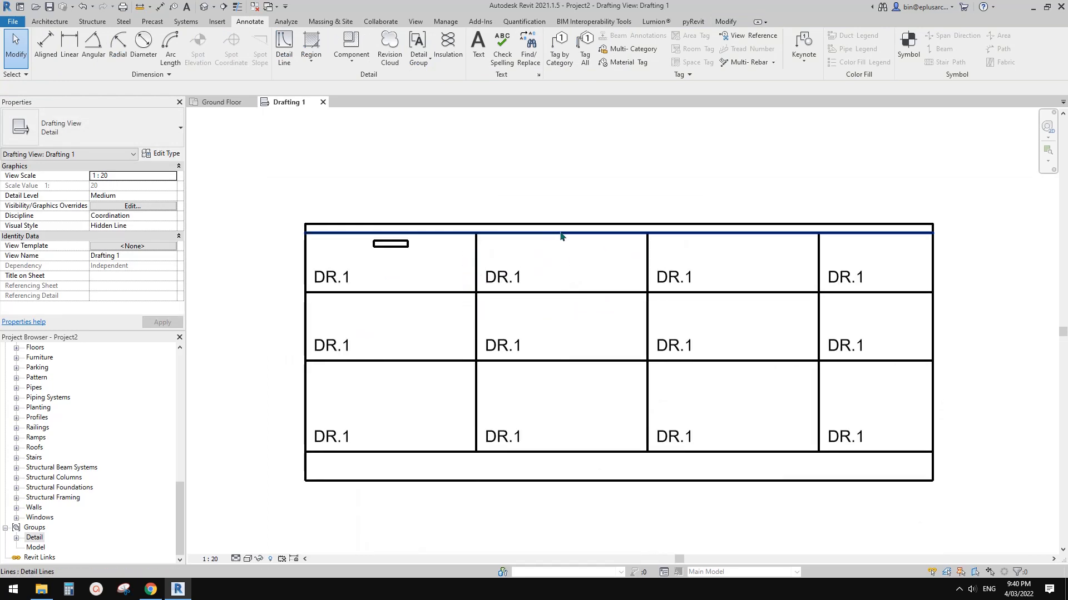
middle_click_drag(560, 236, 583, 249)
scroll(522, 241, "up", 1)
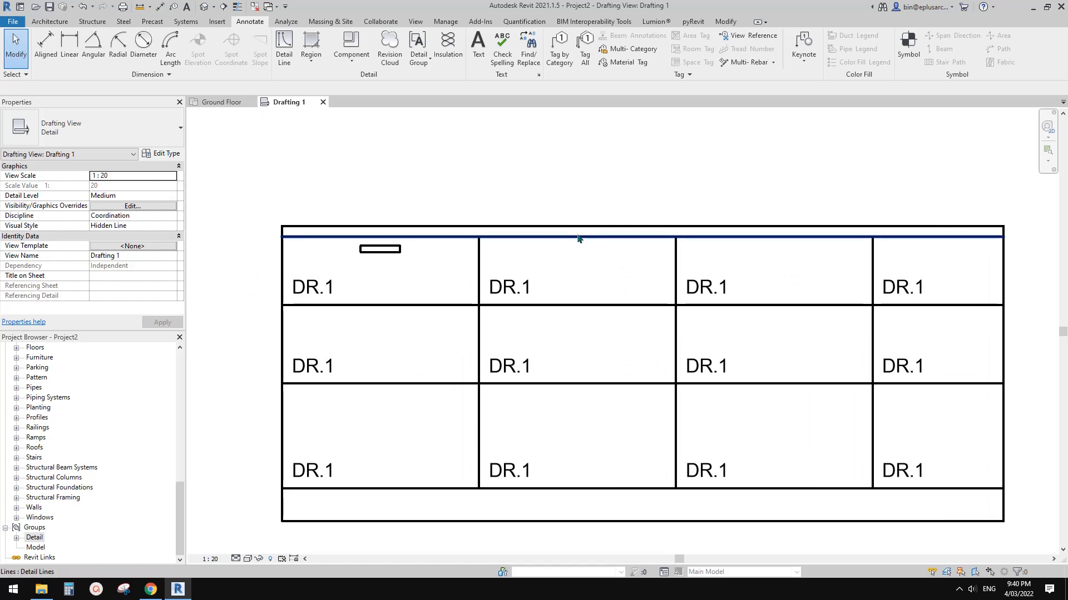
middle_click_drag(679, 268, 639, 324)
scroll(687, 233, "down", 1)
middle_click_drag(468, 221, 475, 227)
middle_click_drag(380, 146, 383, 164)
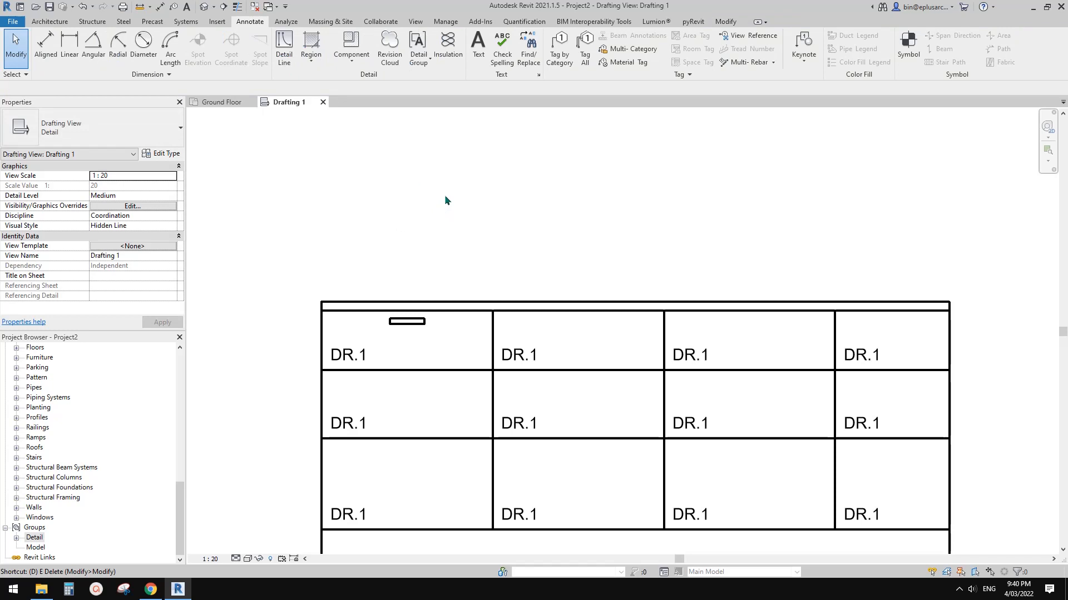
middle_click_drag(566, 206, 567, 209)
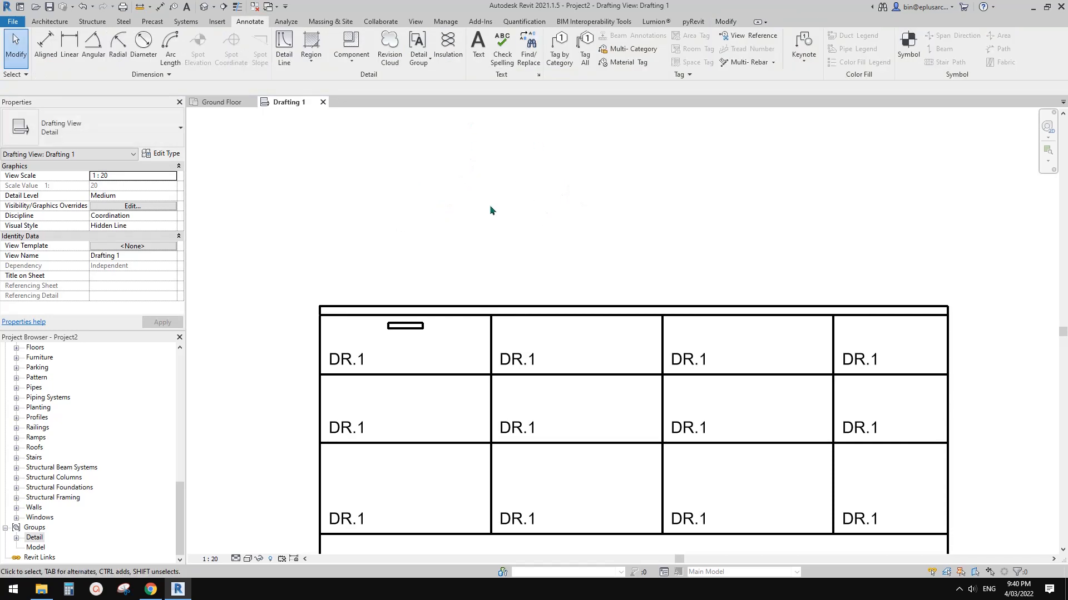
middle_click_drag(489, 217, 496, 228)
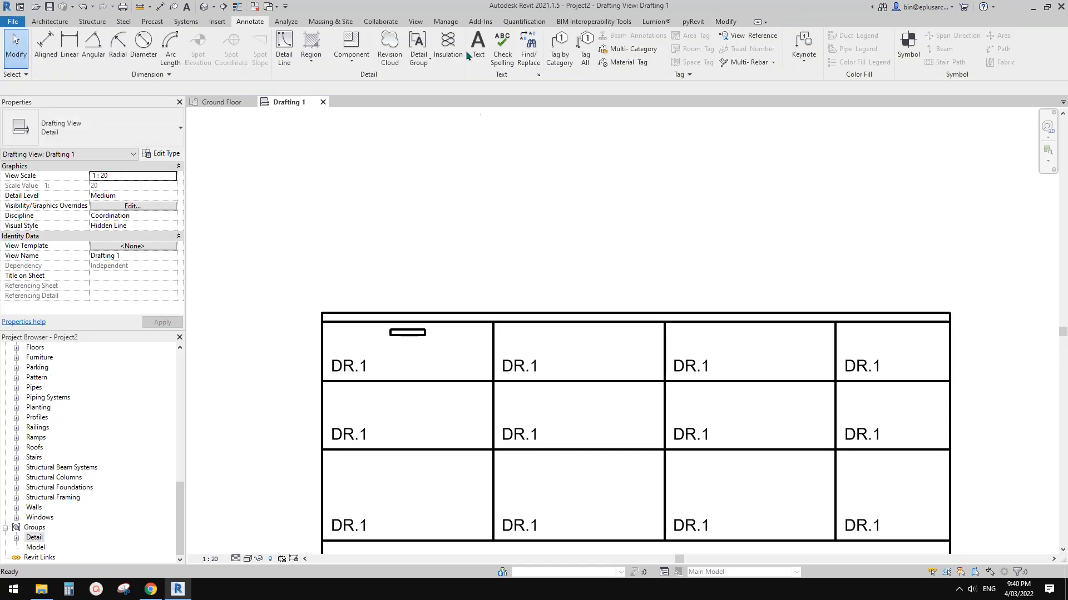
Draw two separate detail-line rectangles of different widths, side by side above the cabinet elevation
left_click(285, 49)
left_click(459, 37)
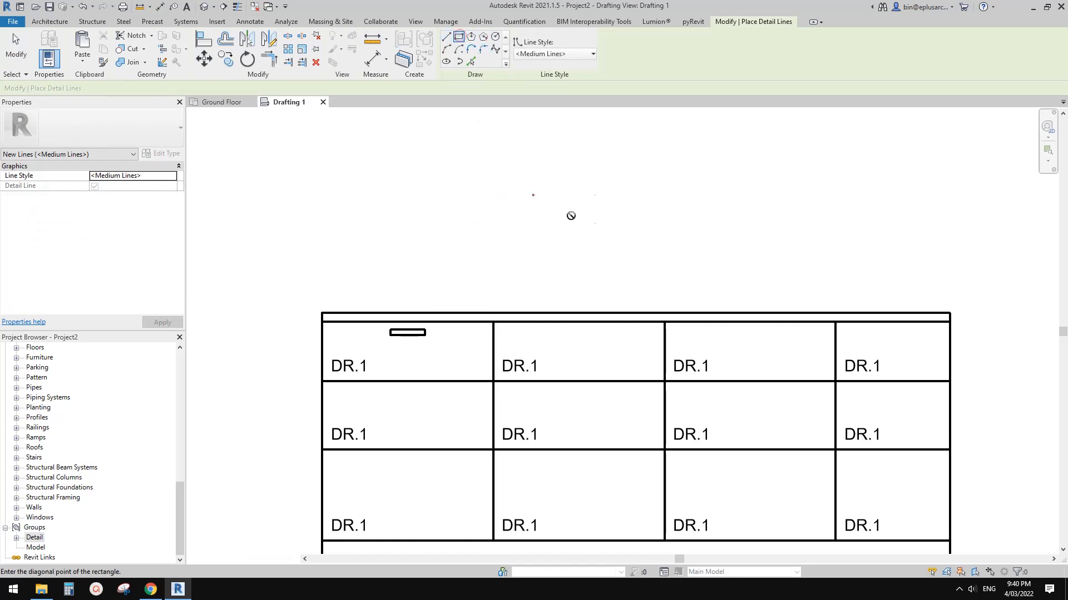
left_click(532, 195)
left_click(653, 235)
left_click(725, 179)
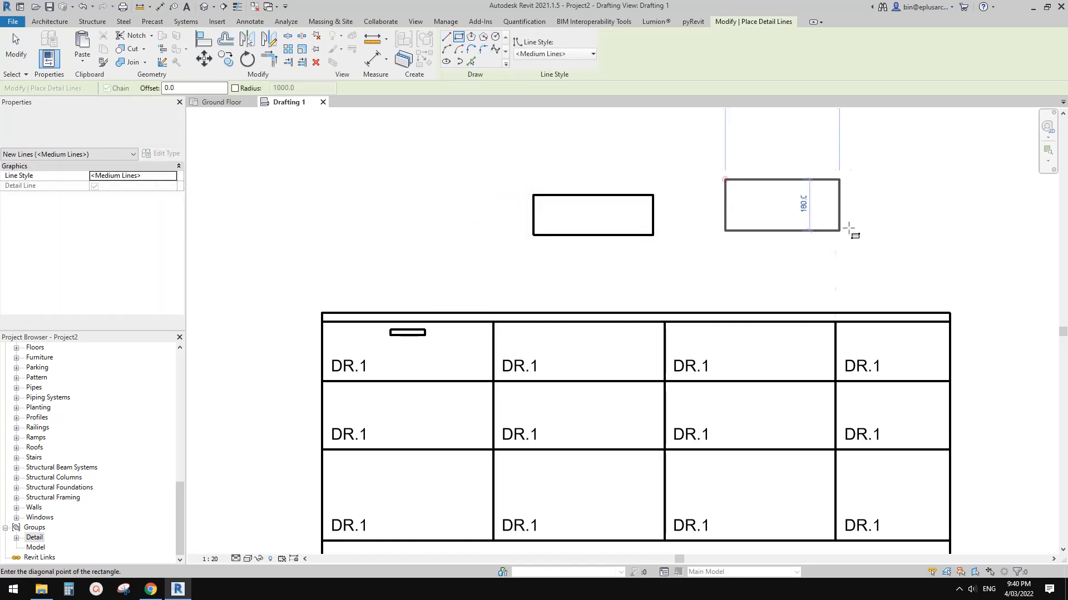
left_click(862, 220)
key("Escape")
key("Escape")
Copy the HANDLE DETAIL group from the top-left cell to the upper-edge midpoint of the narrower rectangle above the cabinet
middle_click_drag(490, 322, 518, 278)
scroll(448, 297, "up", 1)
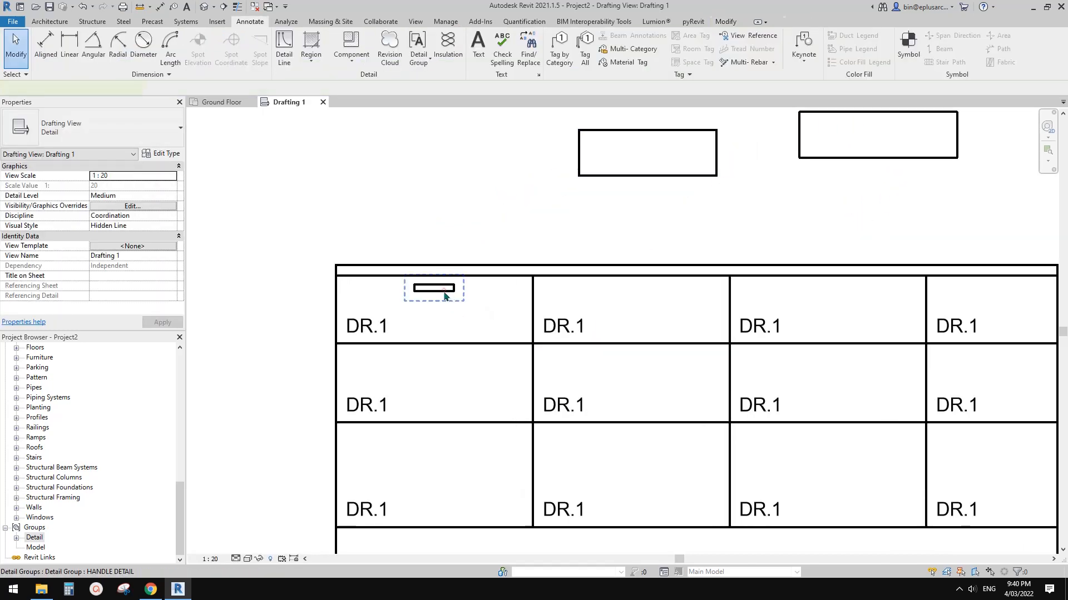
left_click(445, 297)
key("ctrl+c")
key("ctrl+v")
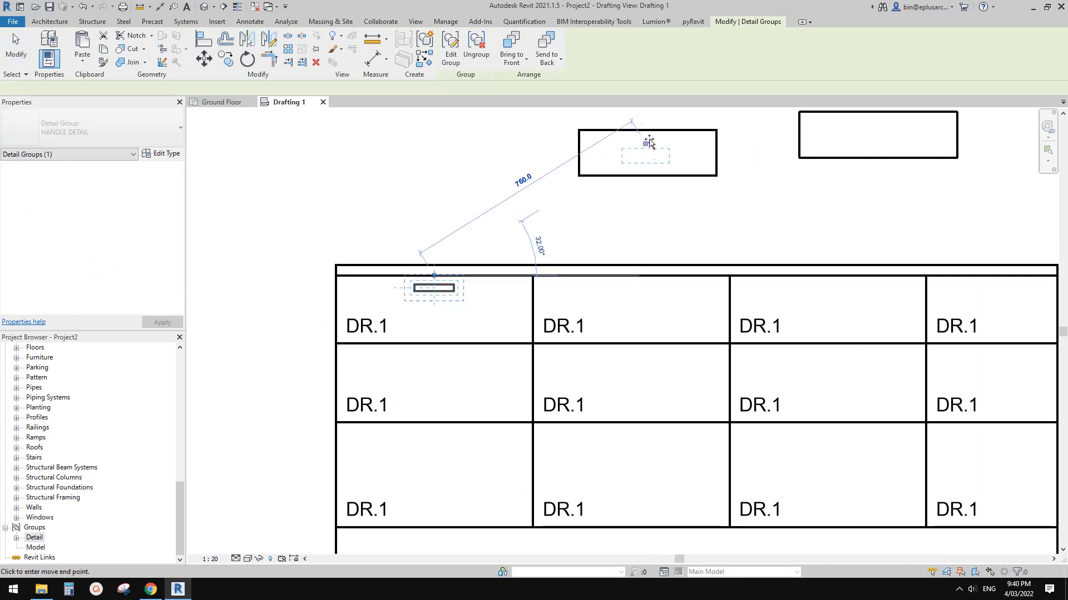
left_click(638, 132)
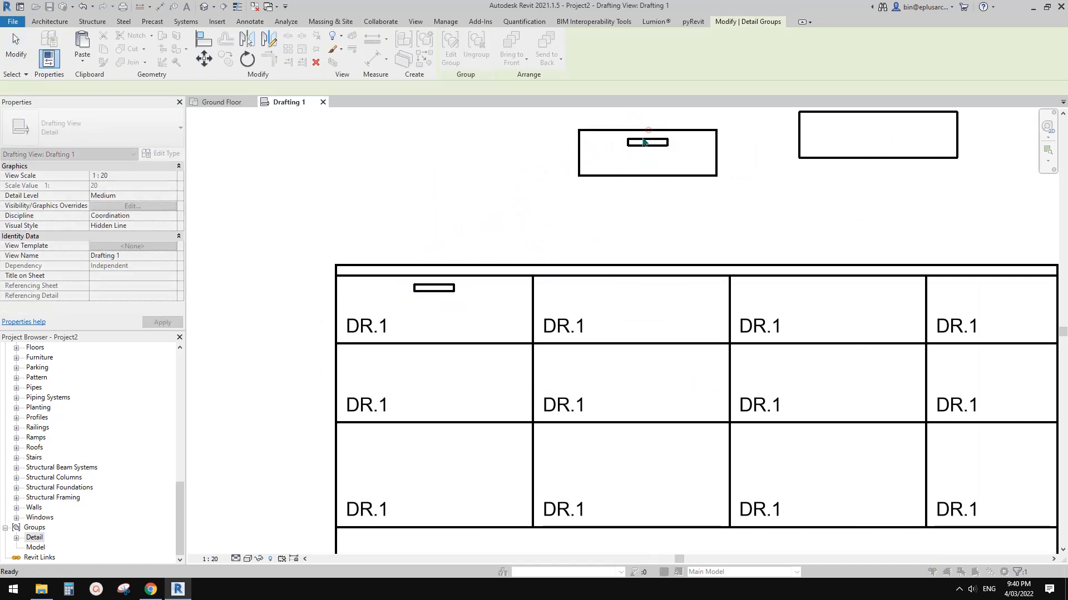
Paste another HANDLE DETAIL group at the upper-edge midpoint of the wider rectangle above the cabinet and finish placing it
middle_click_drag(880, 117, 777, 189)
key("ctrl+v")
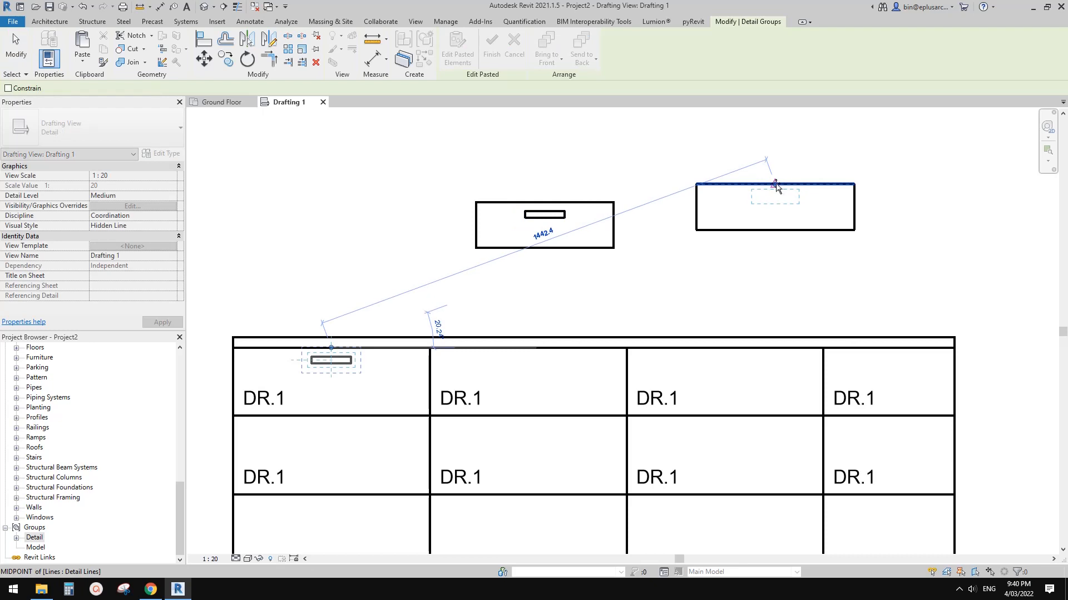
left_click(782, 208)
middle_click_drag(521, 347, 608, 260)
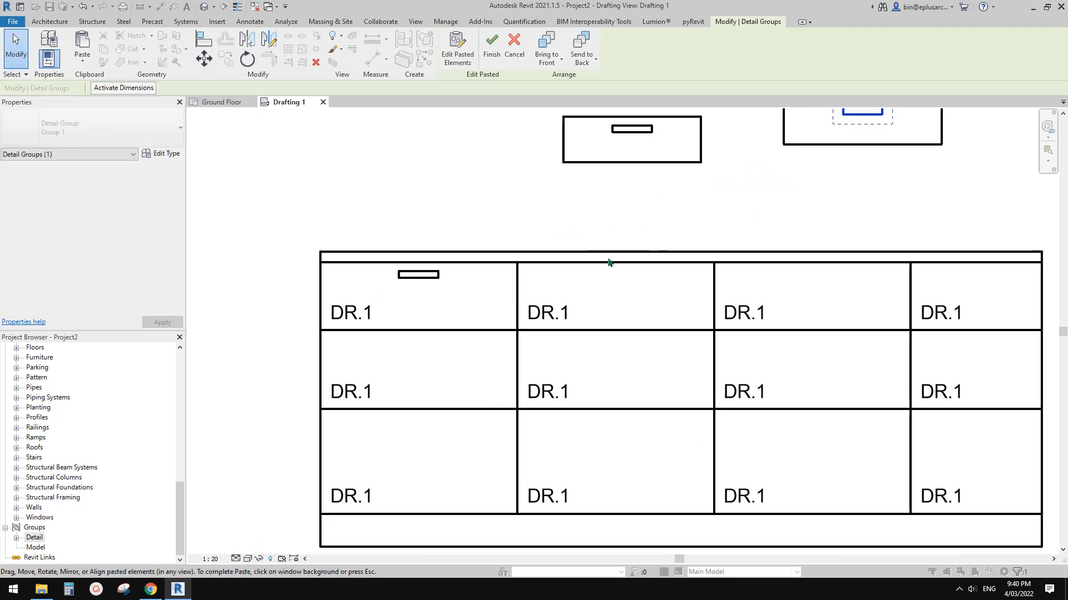
scroll(615, 258, "down", 1)
left_click(601, 278)
scroll(612, 272, "down", 1)
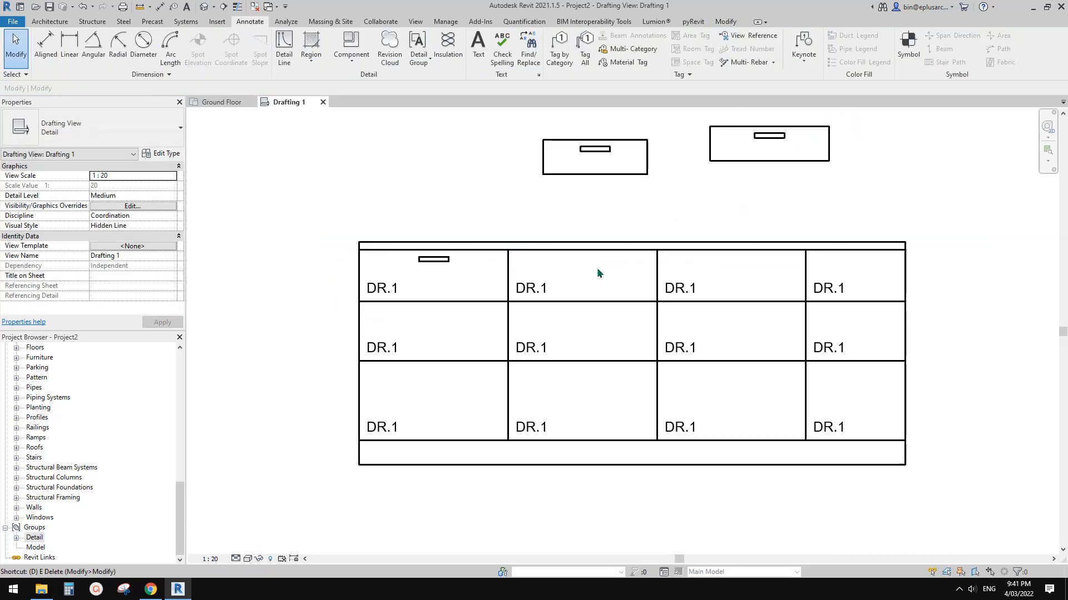
key("d")
key("l")
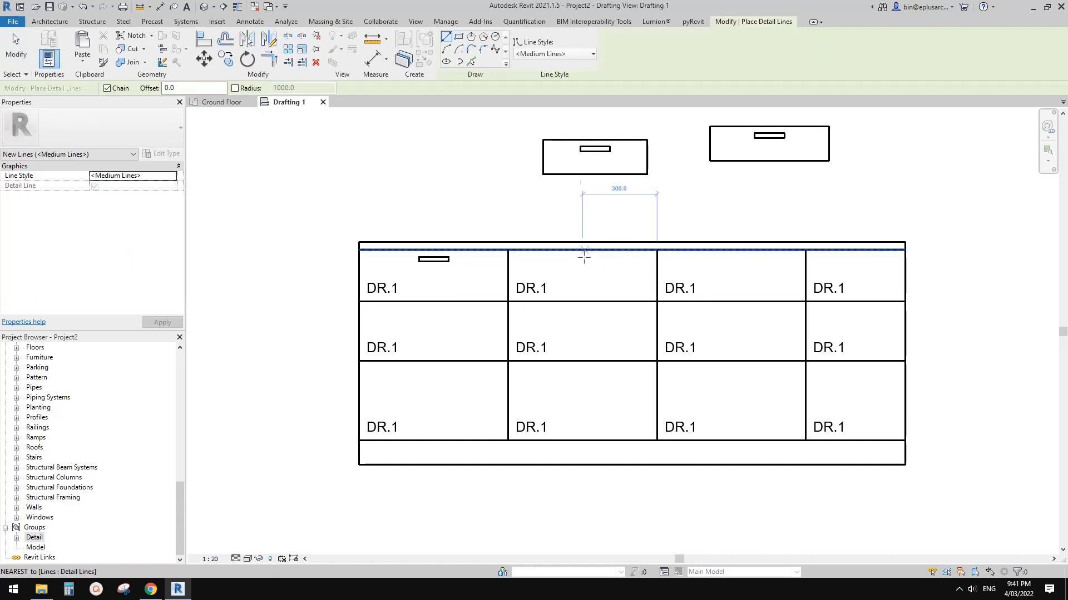
key("Escape")
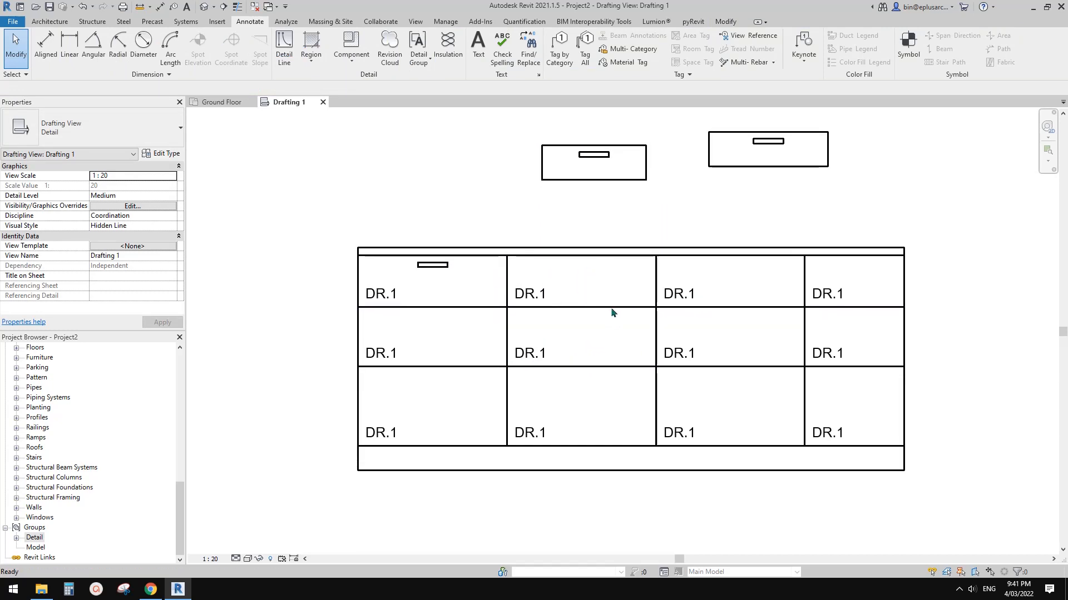
Draw a diagonal helper line across the second top-row cell and a vertical one from its midpoint up past the cabinet's top edge
key("d")
key("l")
left_click(656, 306)
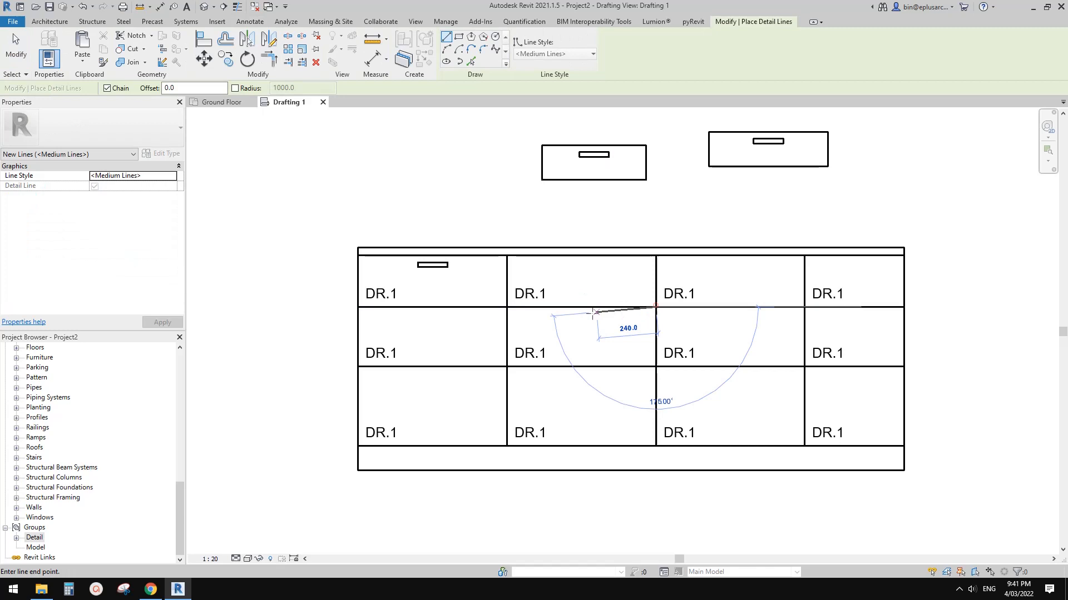
left_click(506, 256)
left_click(581, 281)
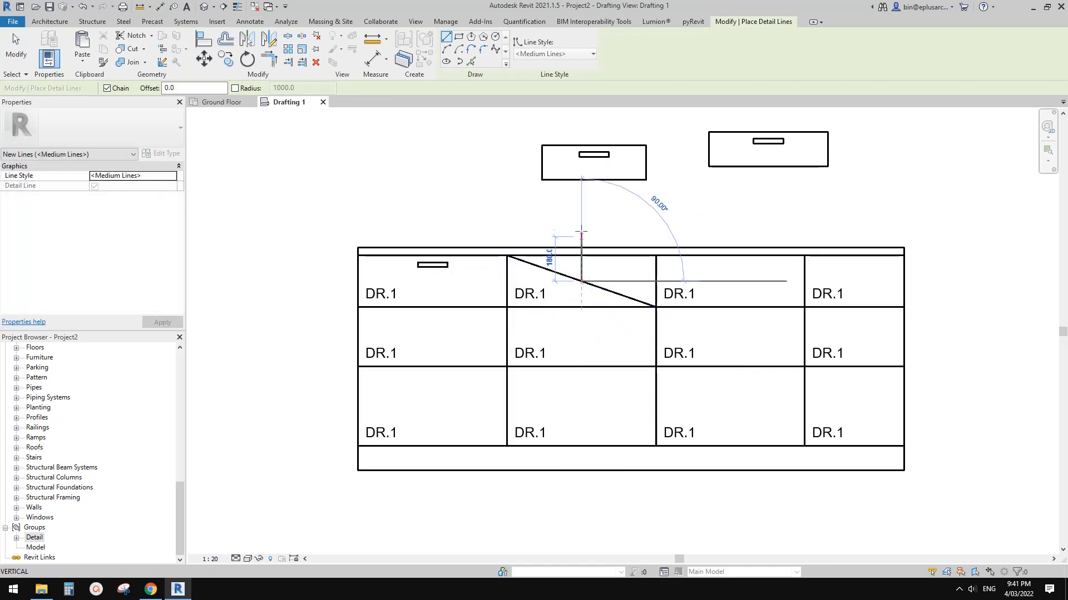
left_click(581, 231)
key("Escape")
key("Escape")
Copy the HANDLE DETAIL group from the top-left cell to where the vertical helper line meets the second cell's upper edge
scroll(581, 263, "up", 1)
left_click(410, 263)
key("c")
key("o")
left_click(409, 262)
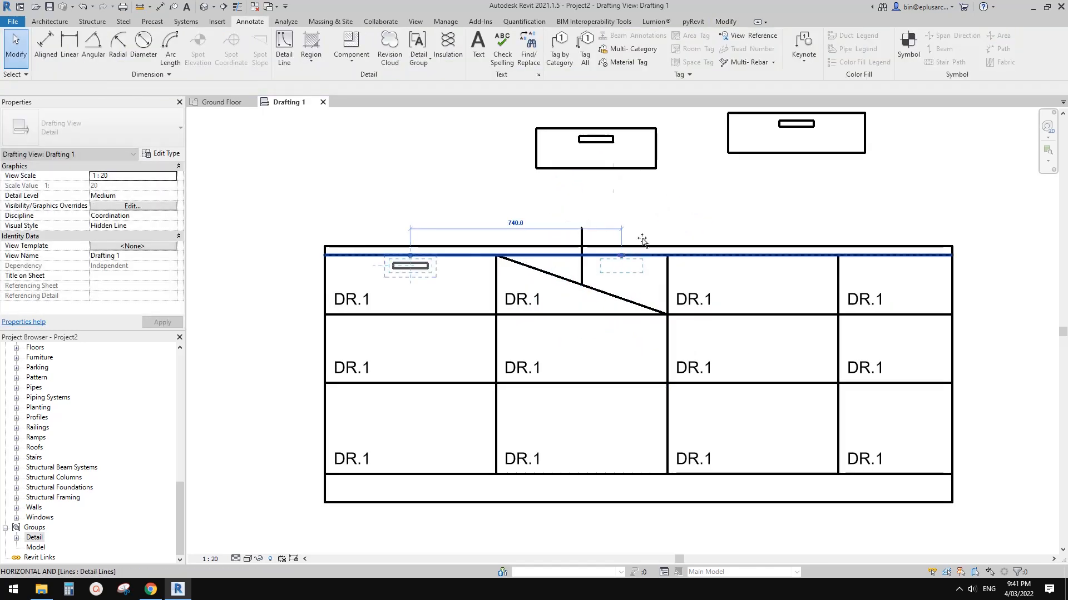
scroll(589, 265, "up", 2)
left_click(577, 263)
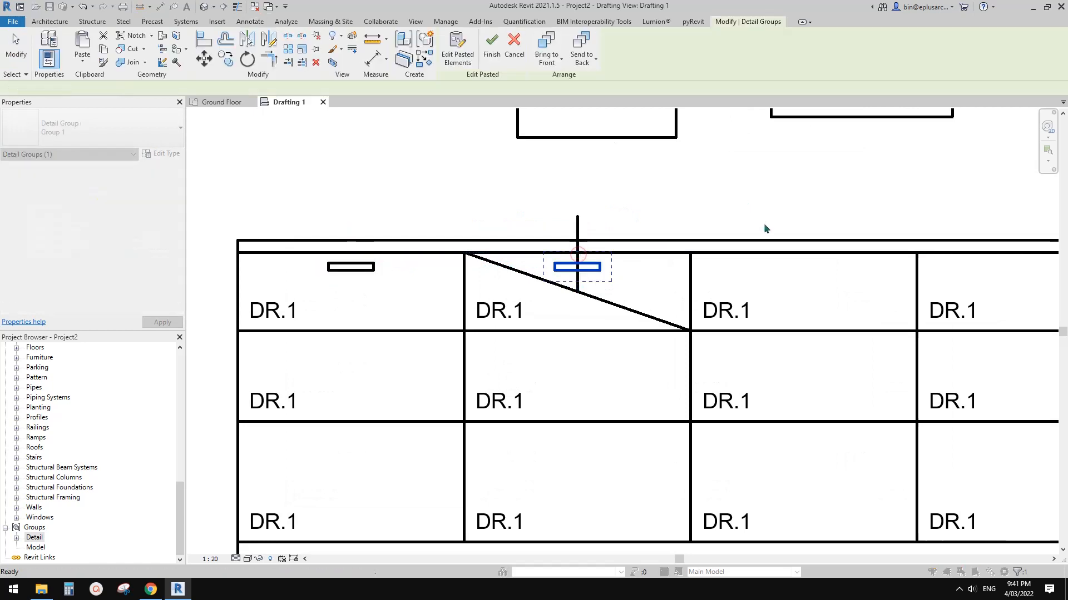
key("Escape")
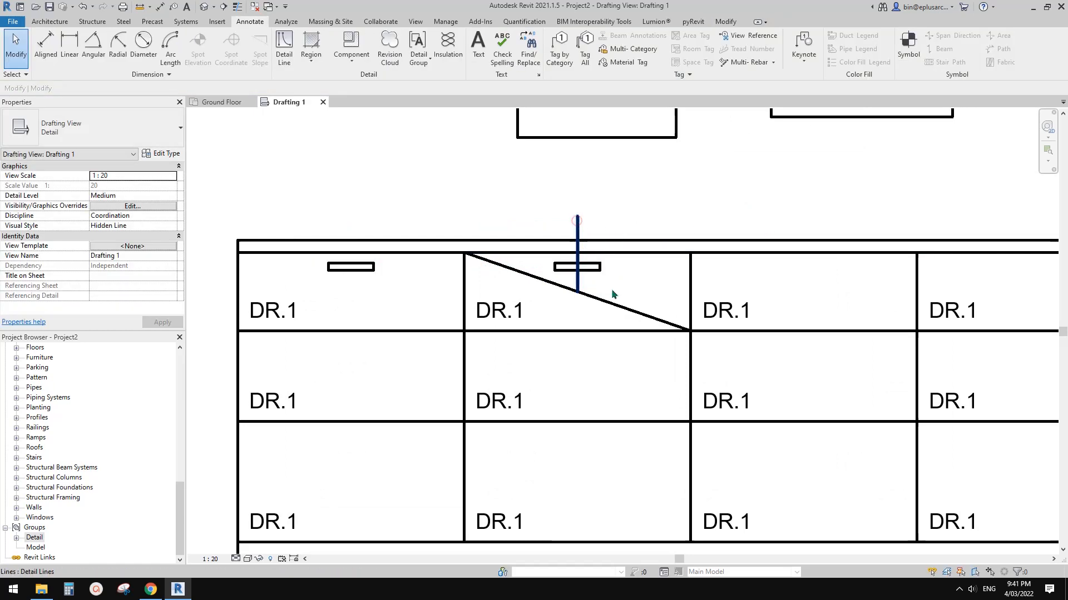
Delete the helper lines in the second top-row cell and the two rectangles with handles above the cabinet
key("Delete")
scroll(615, 296, "down", 3)
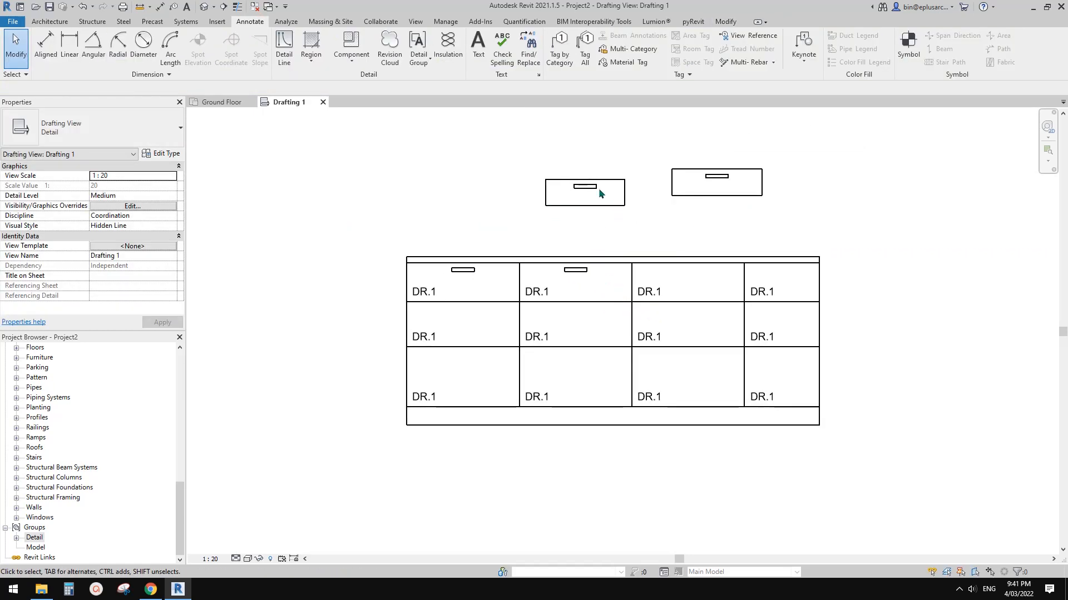
left_click_drag(523, 149, 801, 230)
key("Delete")
Examine the group origins, selecting the top-left handle and the DR. label group in the second top-row cell
middle_click_drag(632, 295, 619, 300)
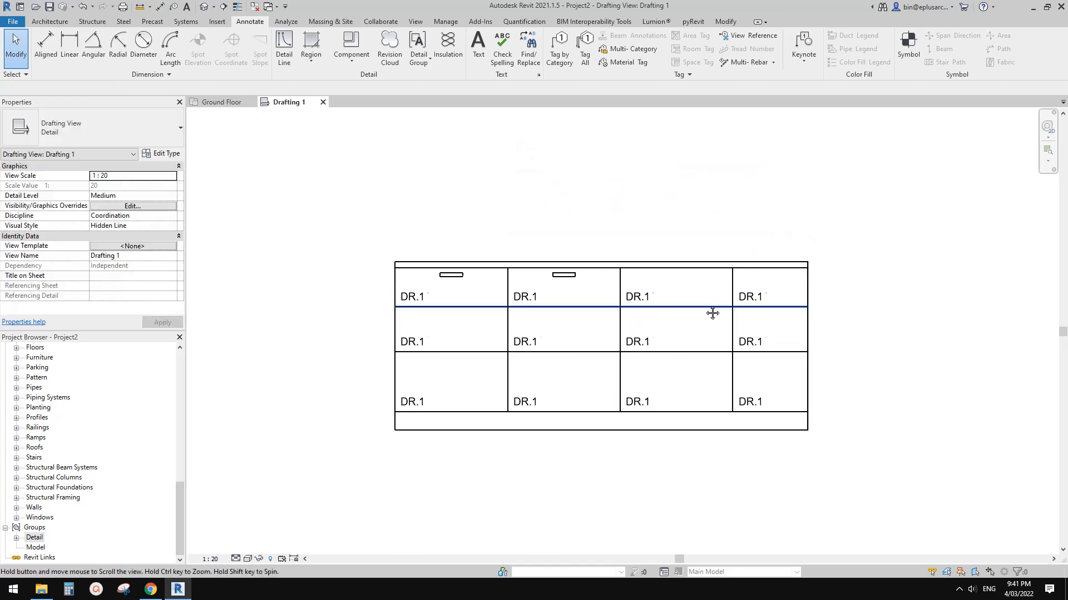
left_click(450, 276)
left_click(562, 235)
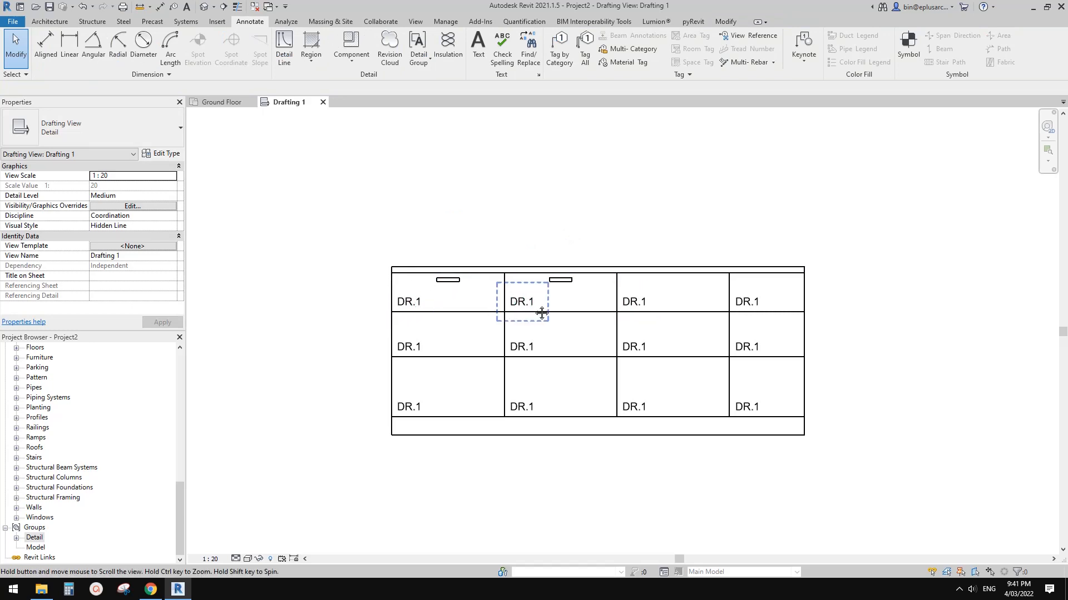
scroll(534, 303, "up", 3)
left_click(522, 309)
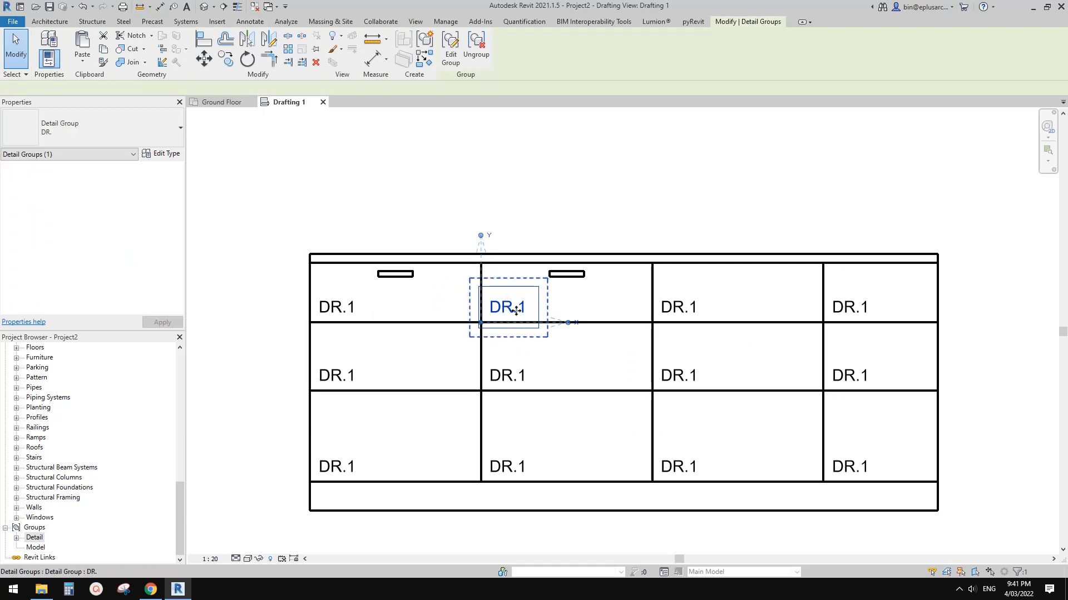
scroll(503, 315, "up", 1)
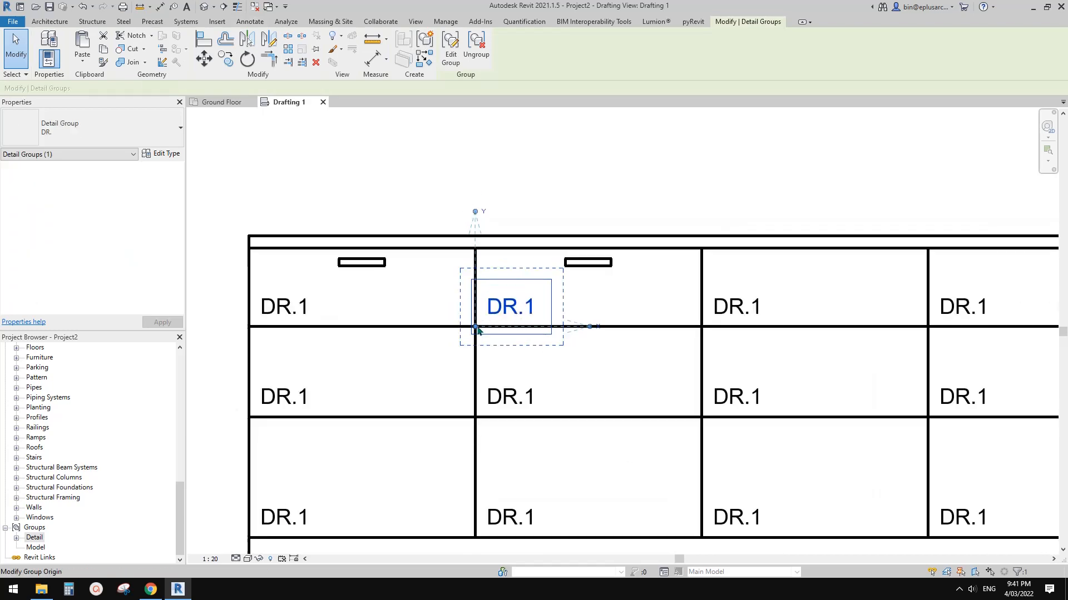
scroll(551, 325, "down", 2)
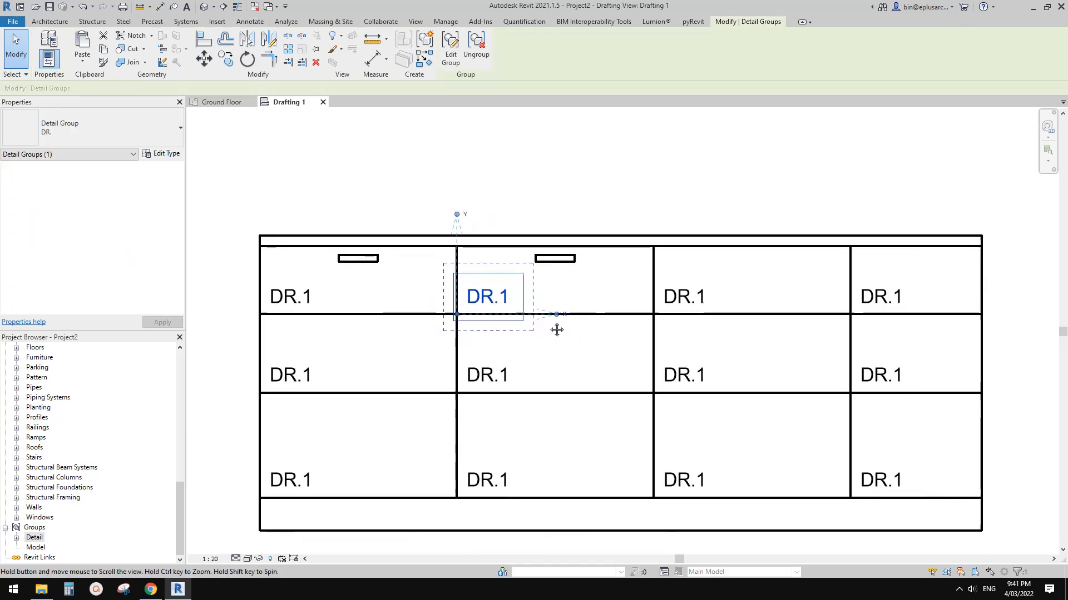
scroll(608, 315, "down", 1)
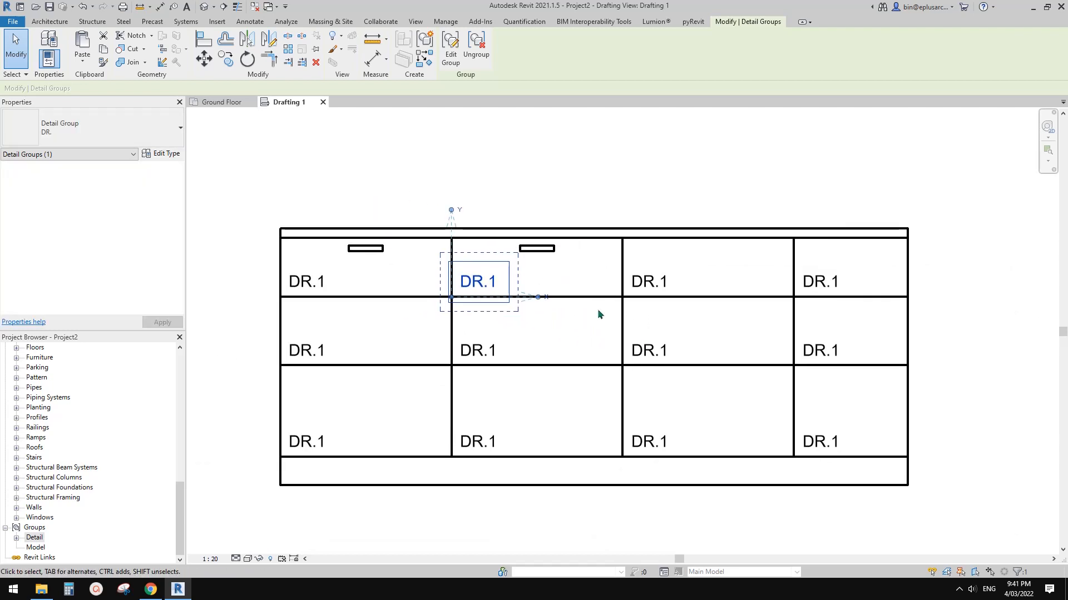
key("Escape")
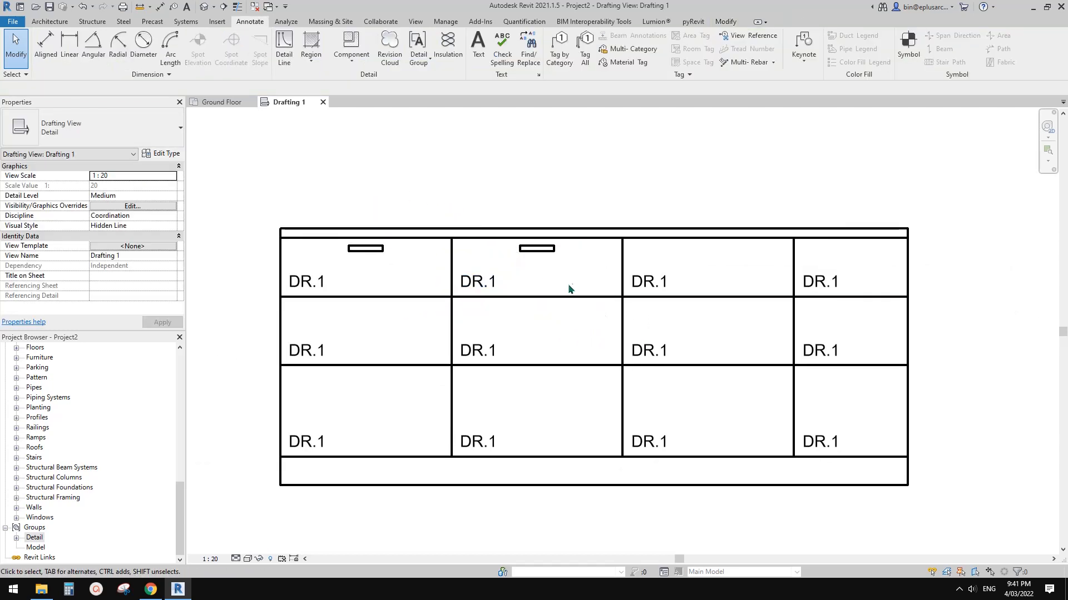
Draw a vertical detail line in the empty area above the cabinet, with a short 45-degree line sloping down-left from its upper end
mouse_move(568, 291)
middle_mouse_down()
mouse_move(610, 328)
mouse_move(618, 371)
middle_mouse_up()
scroll(555, 321, "down", 2)
middle_click_drag(555, 322, 502, 300)
scroll(550, 278, "up", 2)
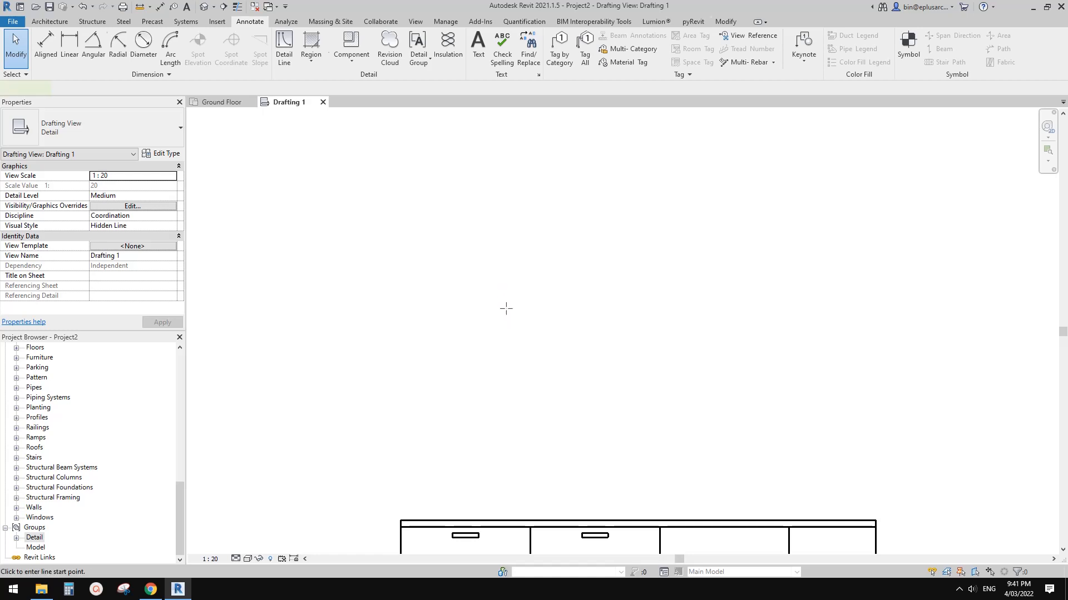
scroll(506, 309, "up", 1)
left_click(522, 327)
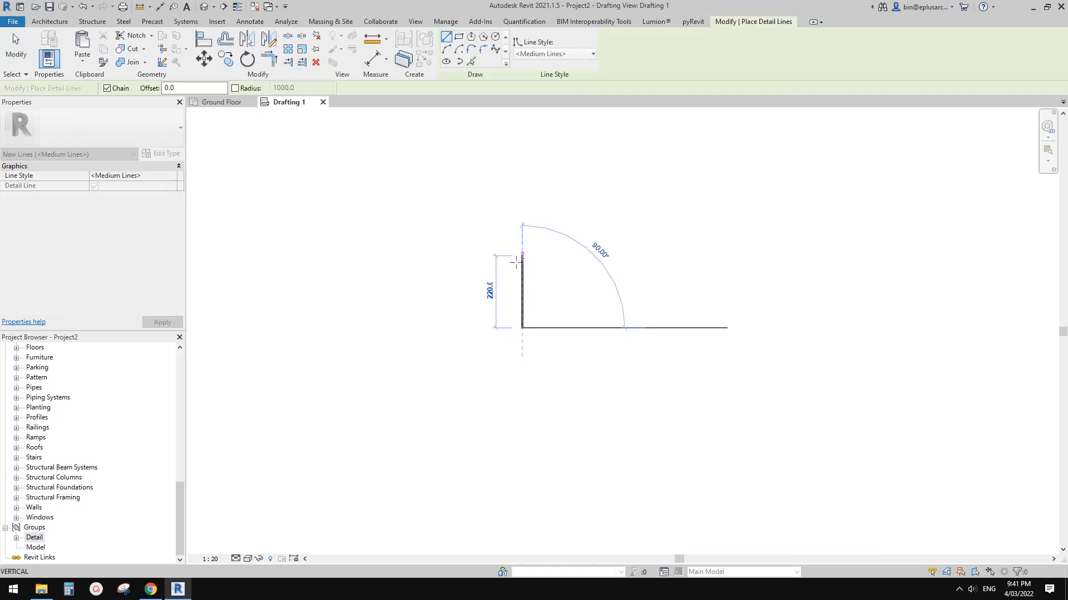
left_click(522, 263)
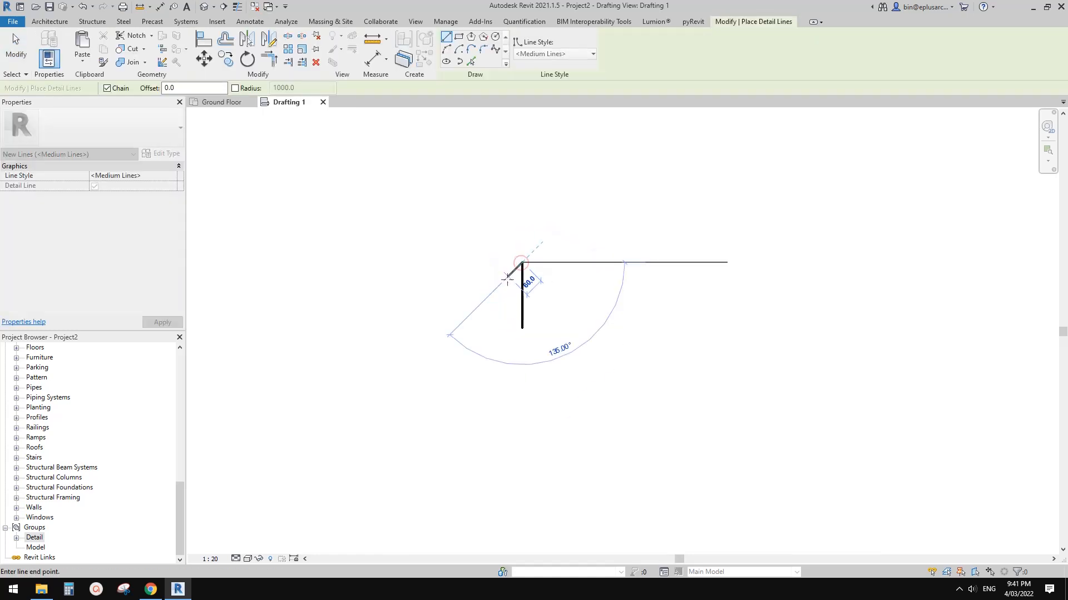
left_click(504, 281)
key("Escape")
key("Escape")
key("Escape")
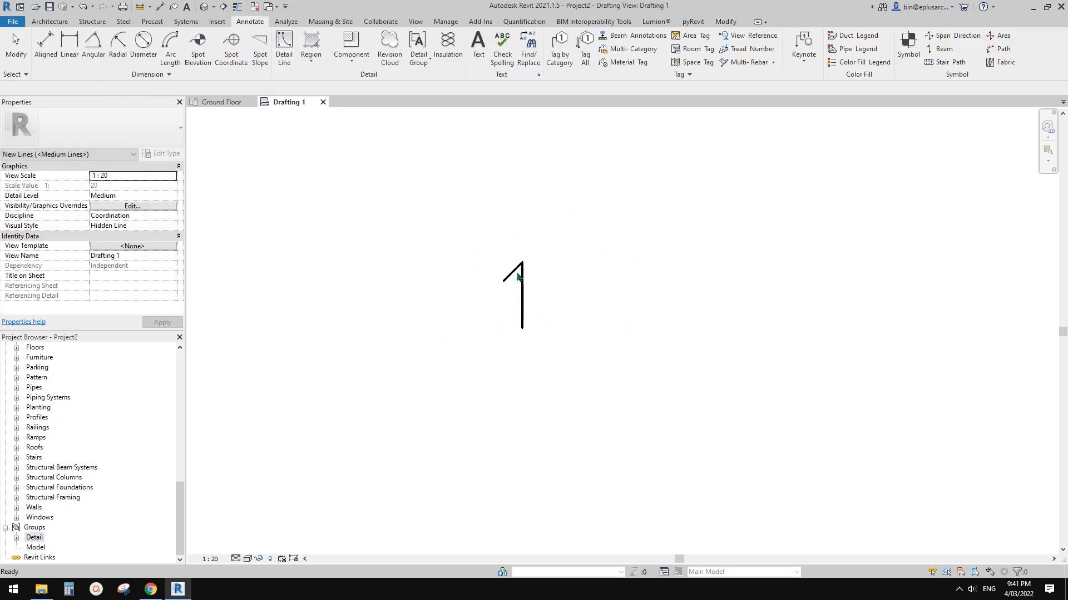
Mirror the short sloping line about the vertical line to complete the arrowhead
left_click(516, 284)
key("m")
key("m")
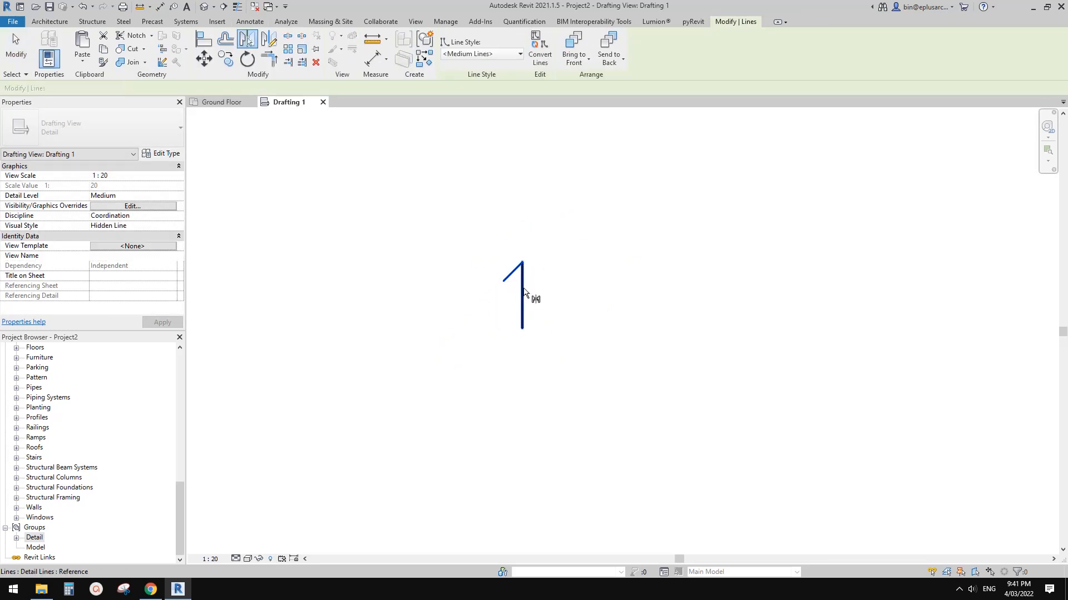
left_click(523, 268)
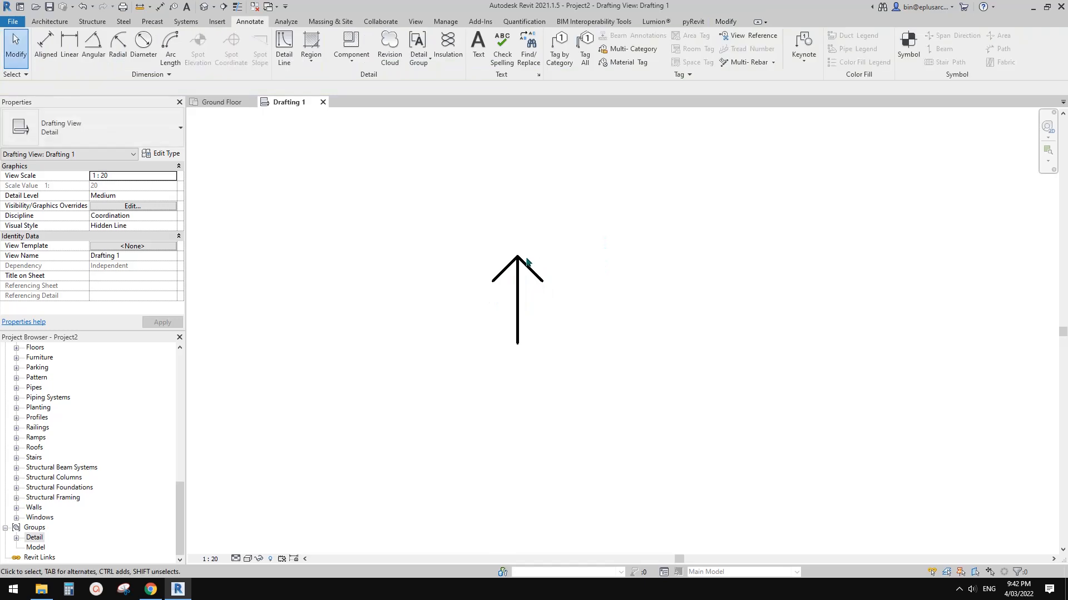
Group the arrow's three detail lines into a detail group named ARROW 200
left_click_drag(412, 210, 606, 378)
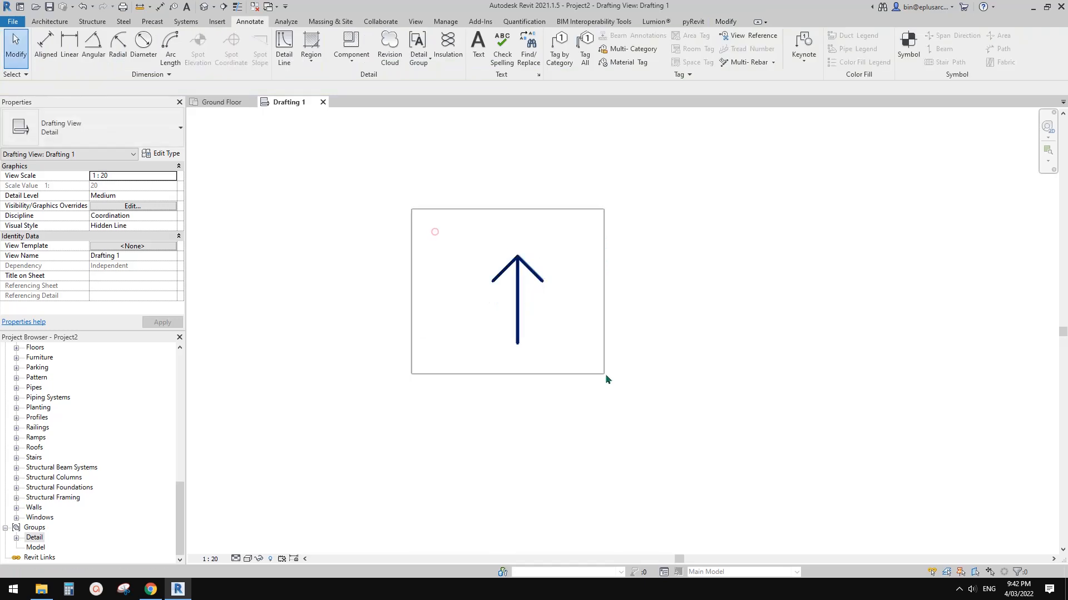
left_click(516, 298)
left_click_drag(426, 204, 598, 378)
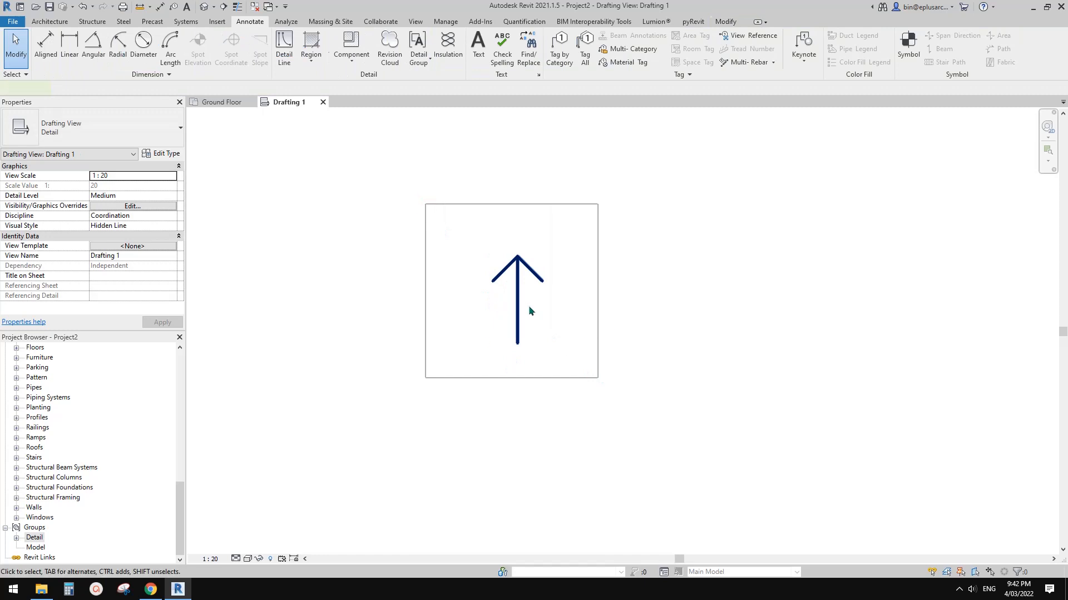
scroll(611, 300, "down", 2)
middle_click_drag(662, 298, 555, 315)
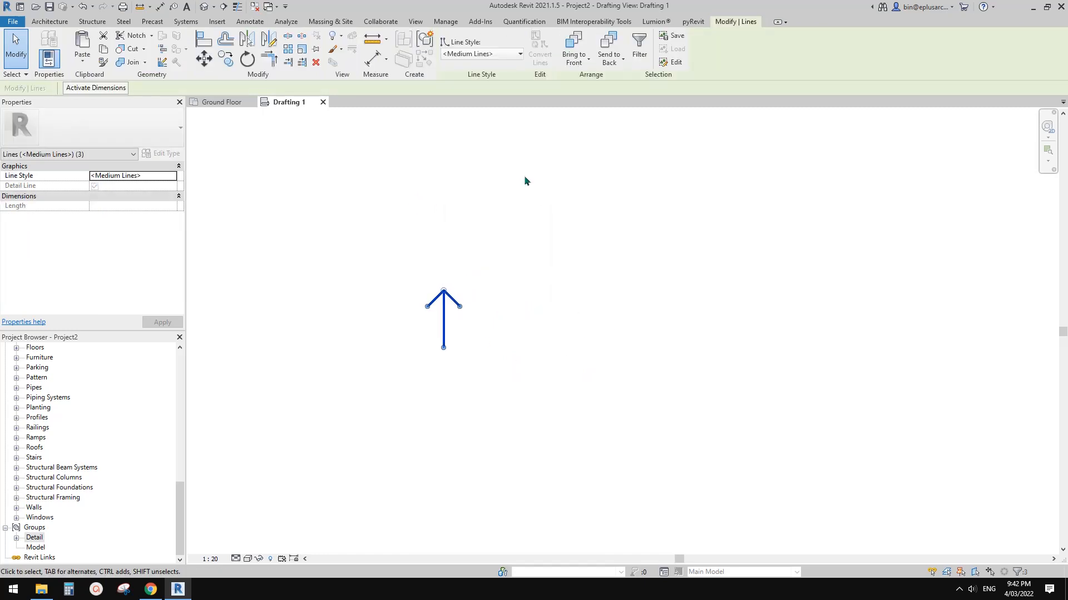
left_click(433, 43)
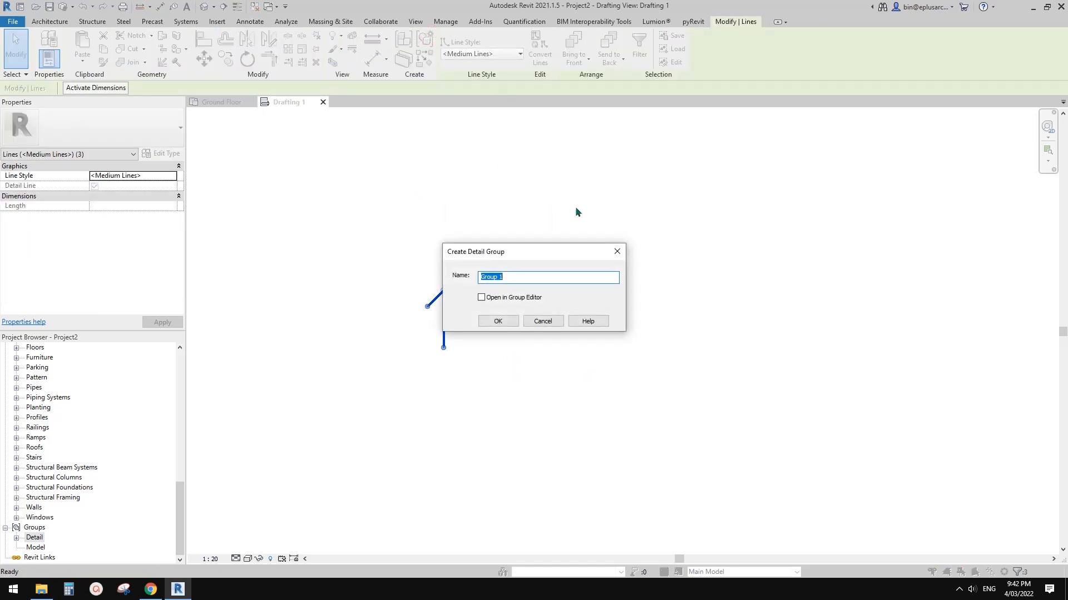
type("ARROW 200")
key("Return")
key("Escape")
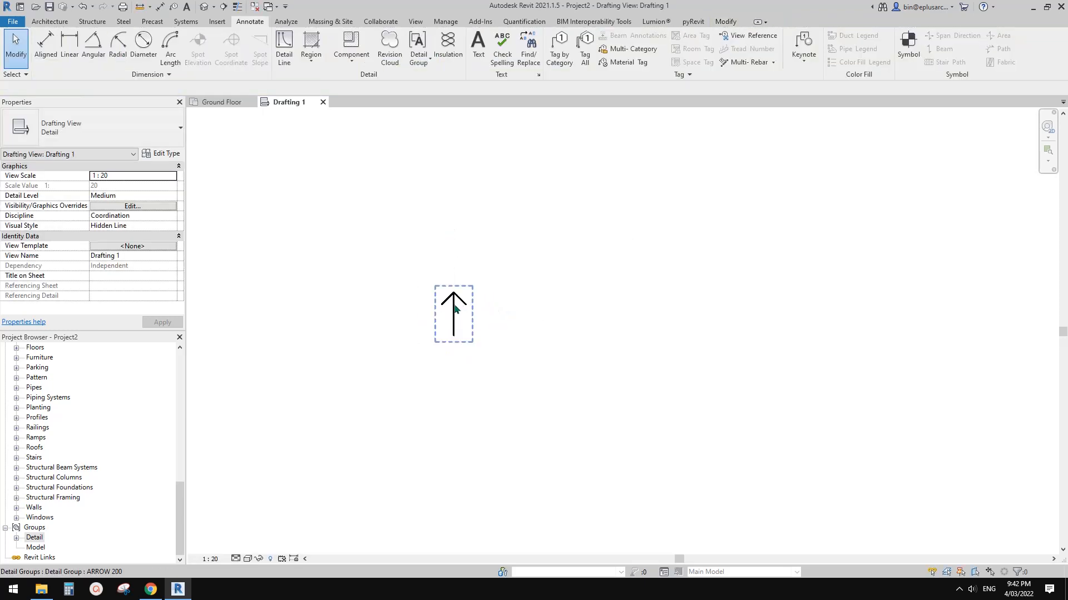
Copy the ARROW 200 group about 760 mm horizontally to its right and ungroup the copy
left_click(455, 309)
scroll(454, 308, "down", 2)
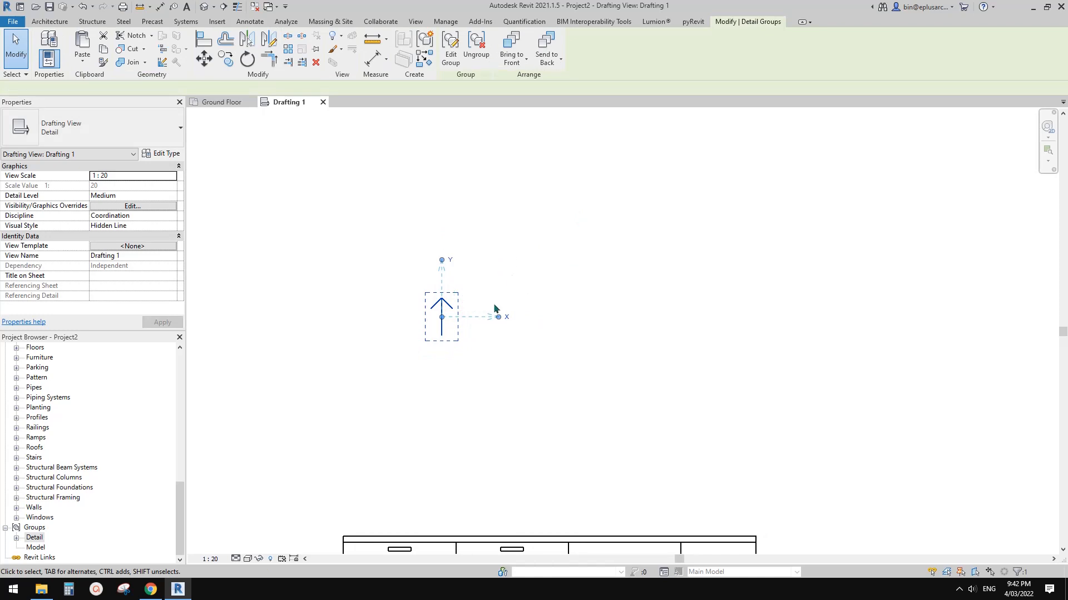
key("c")
key("o")
left_click(442, 335)
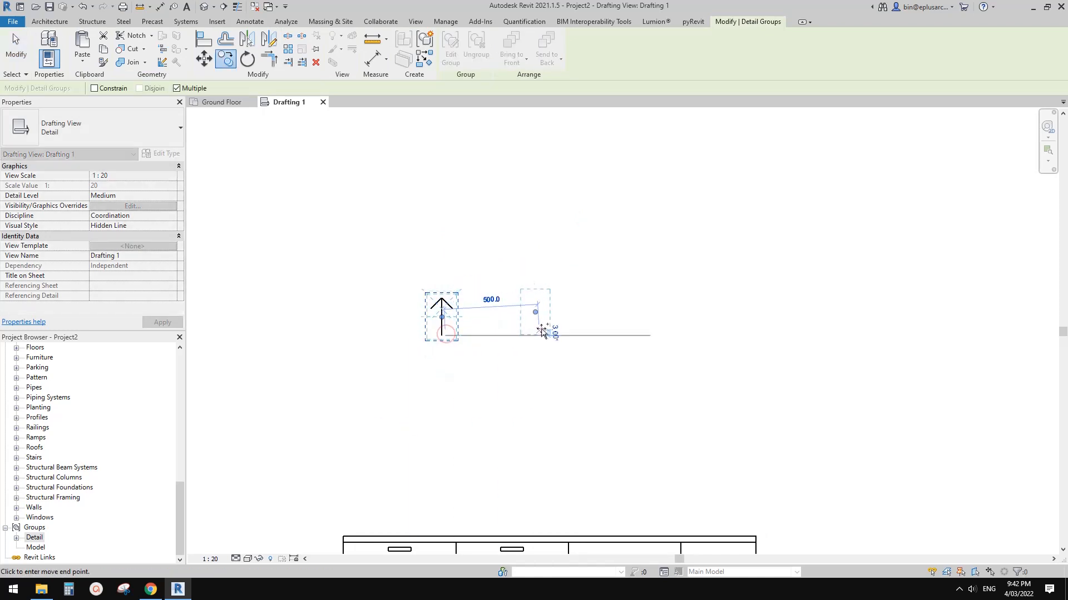
middle_click_drag(550, 322, 548, 330)
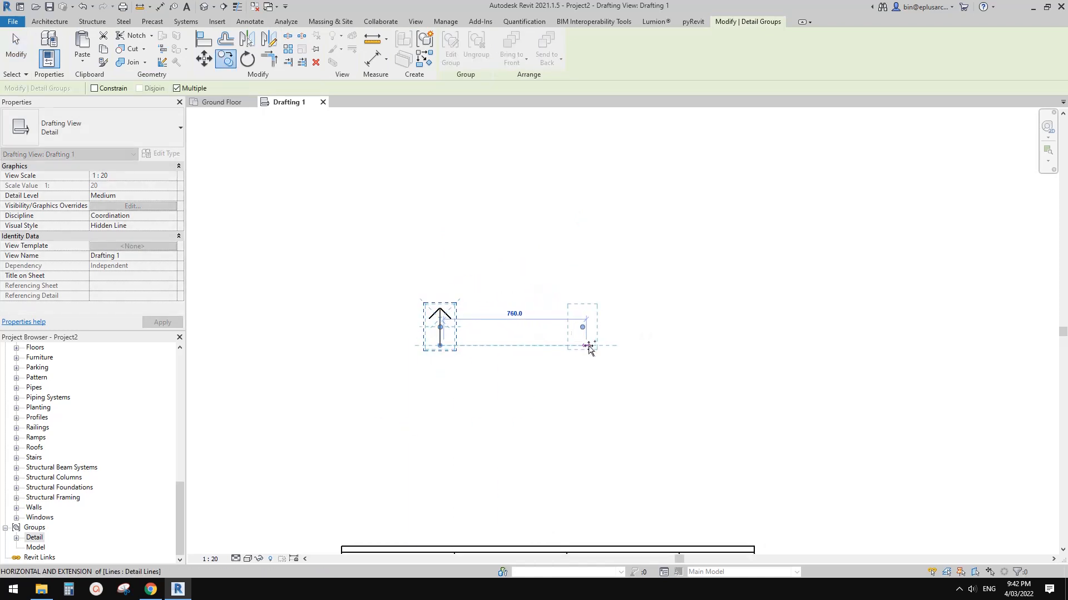
left_click(600, 330)
key("Escape")
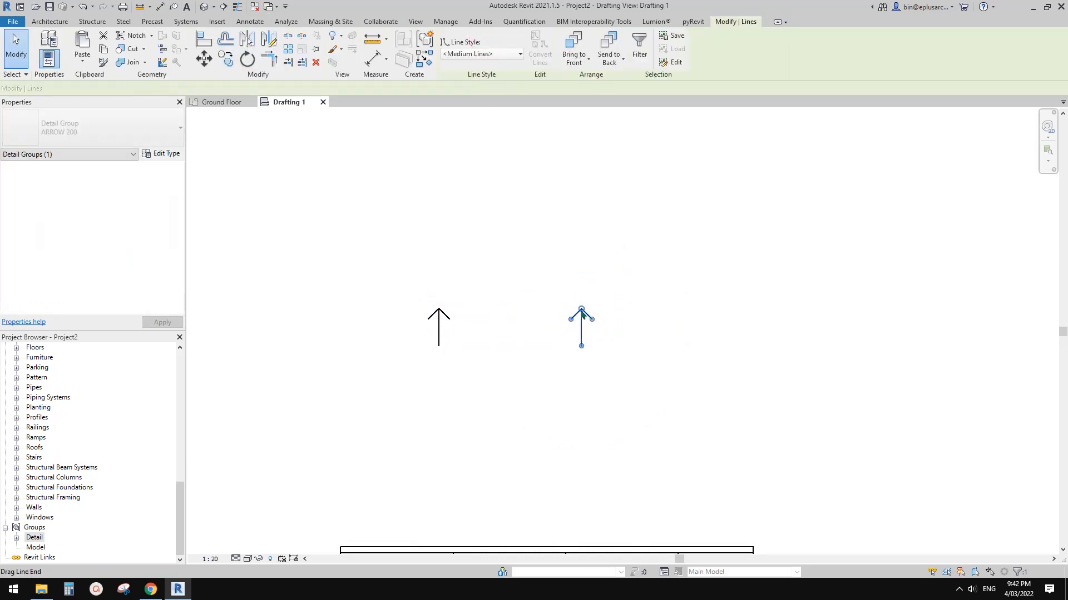
scroll(584, 315, "up", 4)
key("Escape")
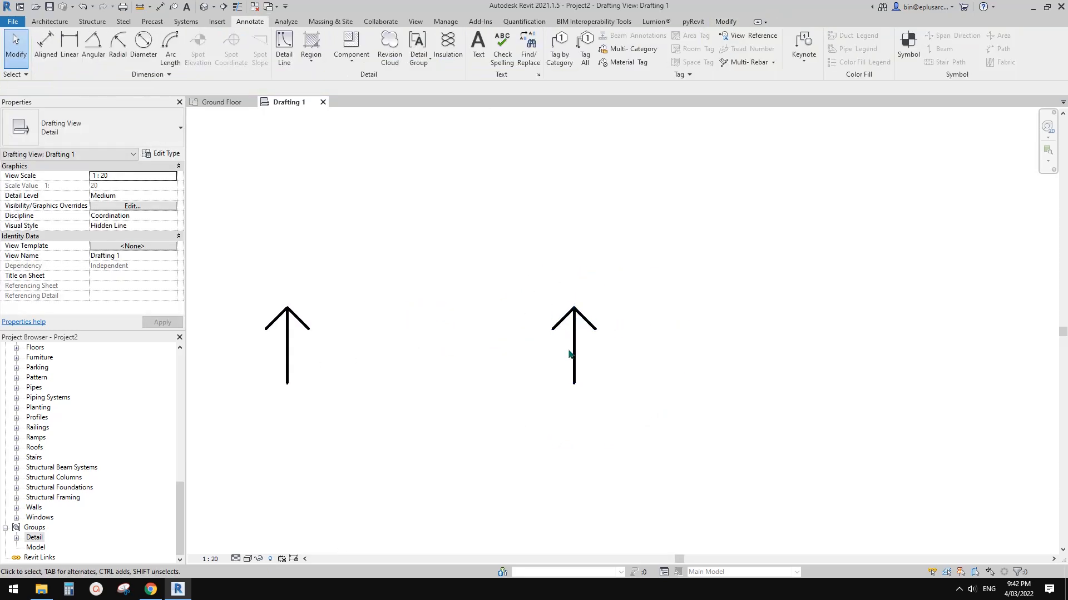
Stretch the lower end of the copied arrow's shaft downward until the shaft is about 340 mm long
left_click(575, 389)
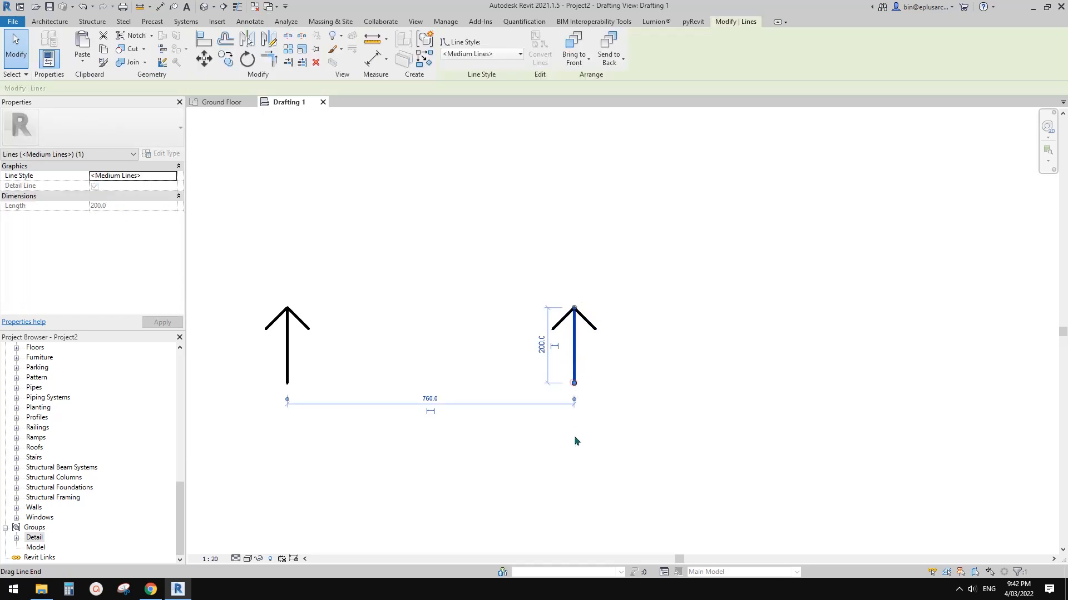
left_click_drag(574, 383, 573, 436)
key("Escape")
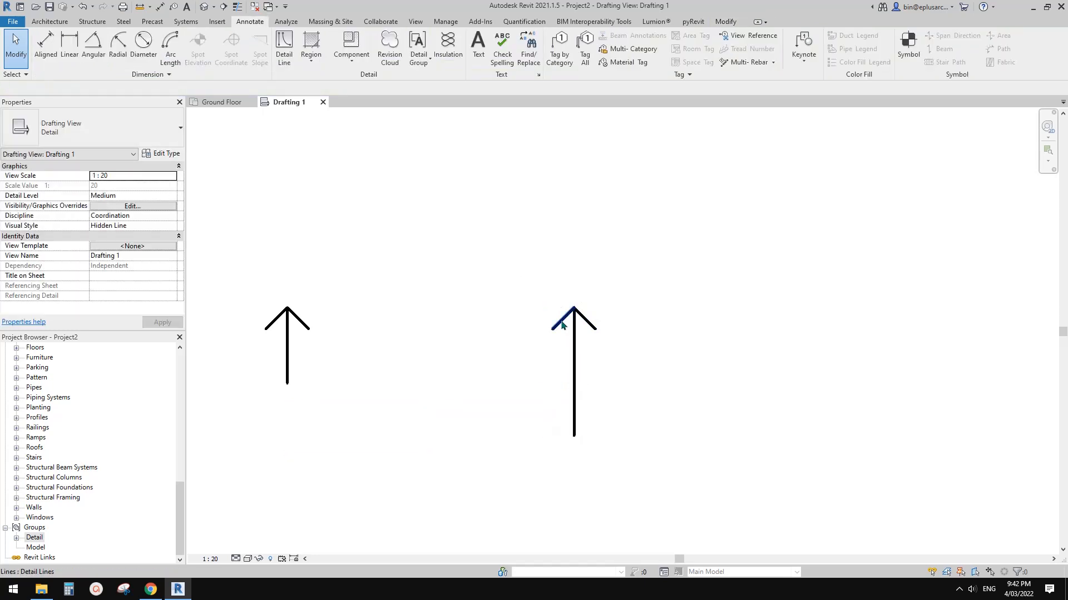
Try to change the copied arrow's two arrowhead lines to the <Wide Lines> style
left_click(593, 327)
left_click(492, 55)
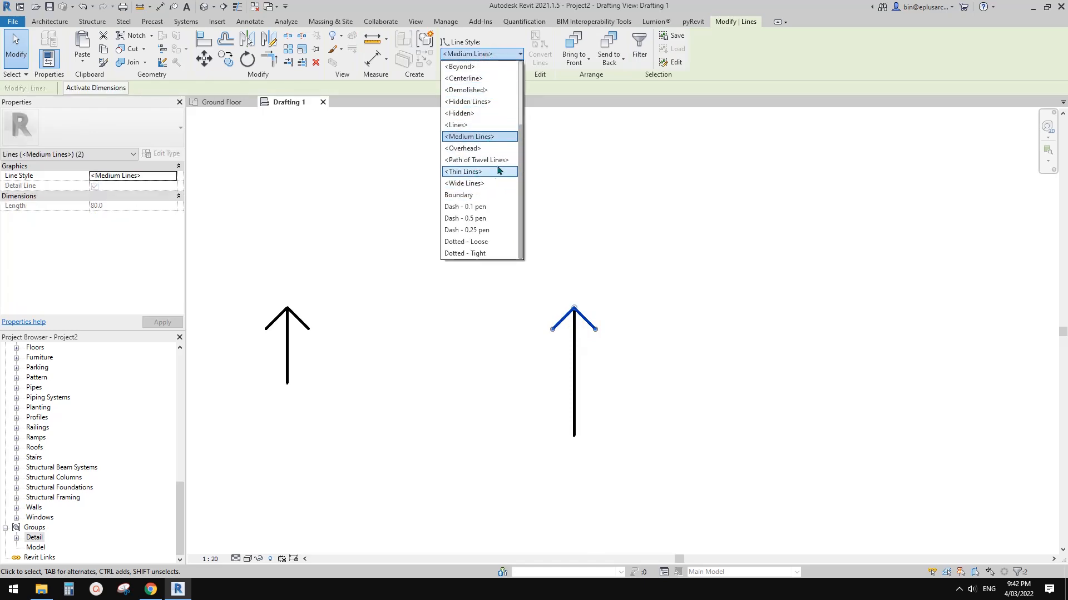
left_click(476, 184)
scroll(577, 328, "up", 2)
key("Escape")
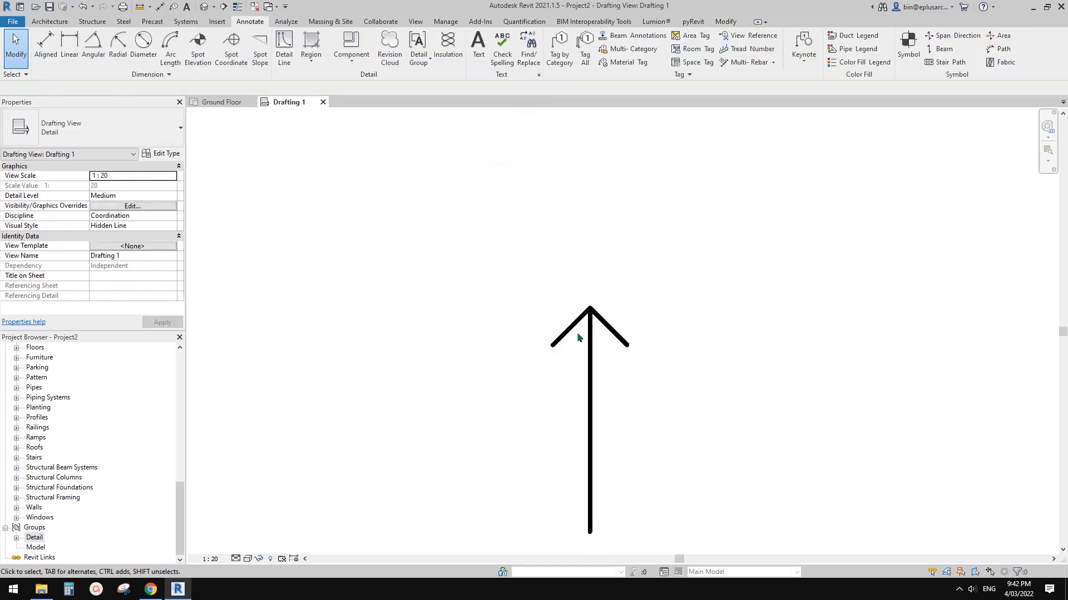
Draw a short detail line outward from the left barb's end and a second line from there to the arrow's tip
left_click(550, 347)
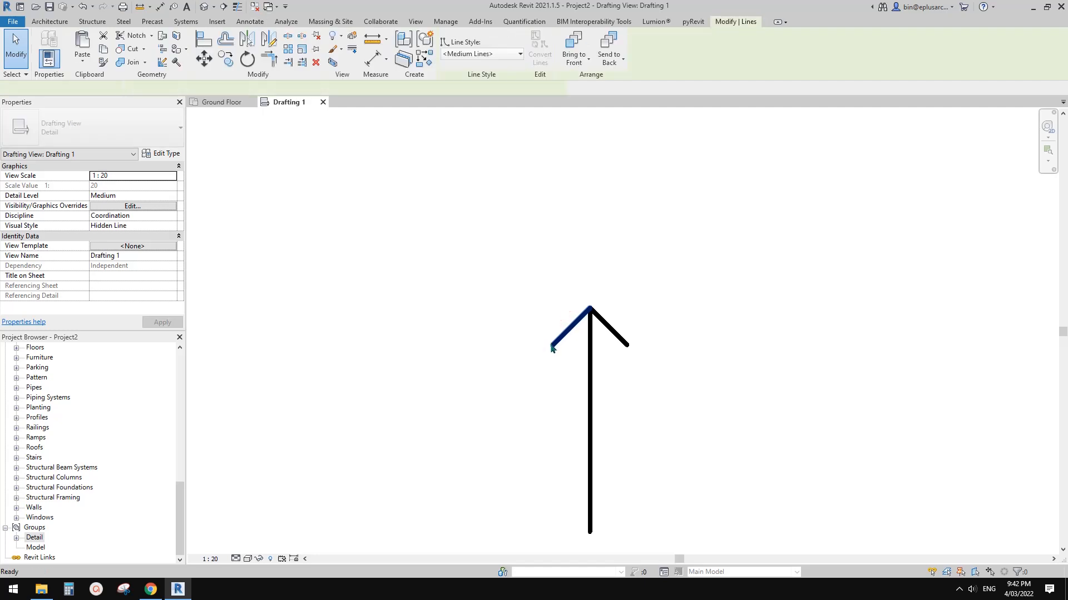
key("d")
key("l")
left_click(545, 337)
left_click(589, 309)
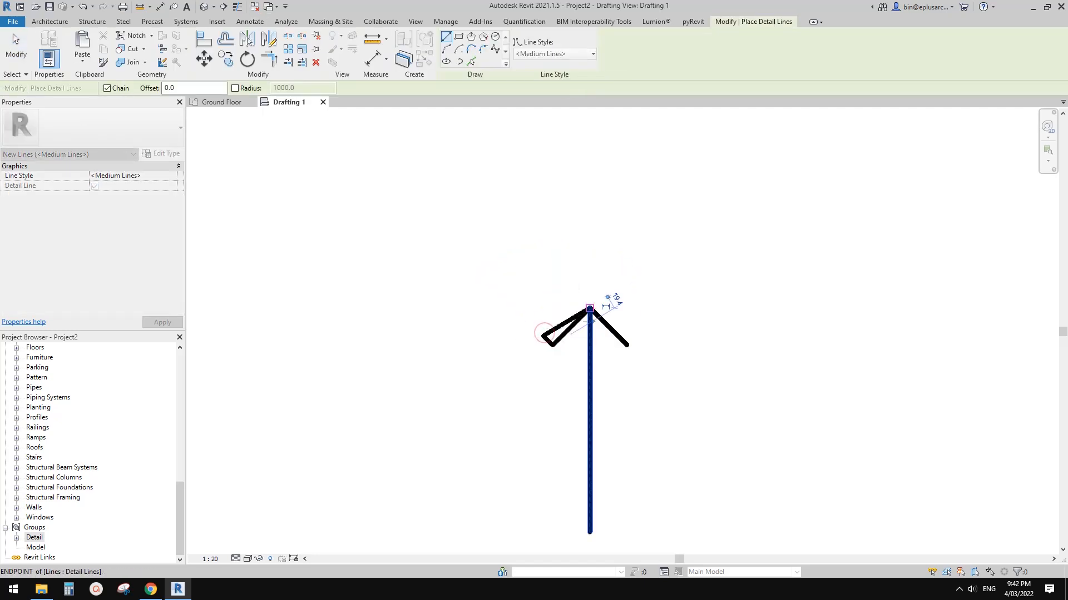
key("Escape")
key("Escape")
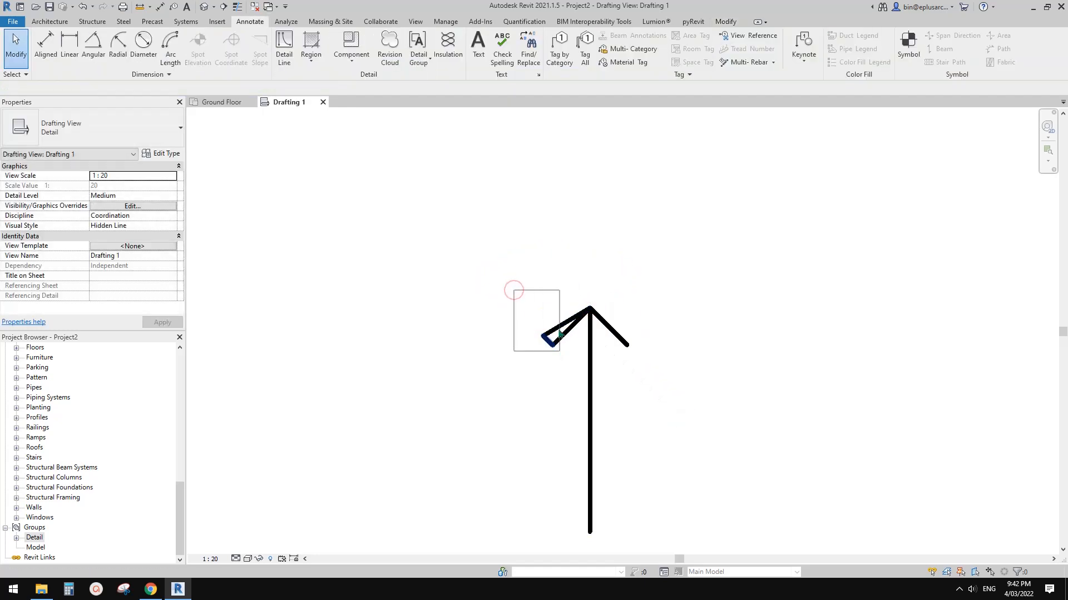
Mirror the two added barb lines about the copied arrow's shaft
left_click(565, 327)
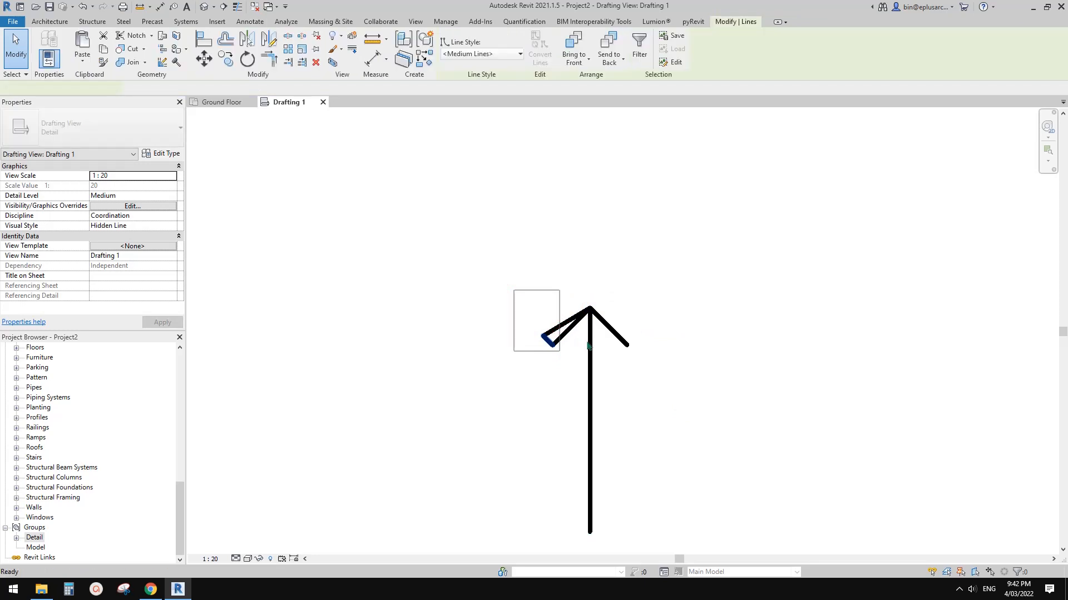
key("m")
key("m")
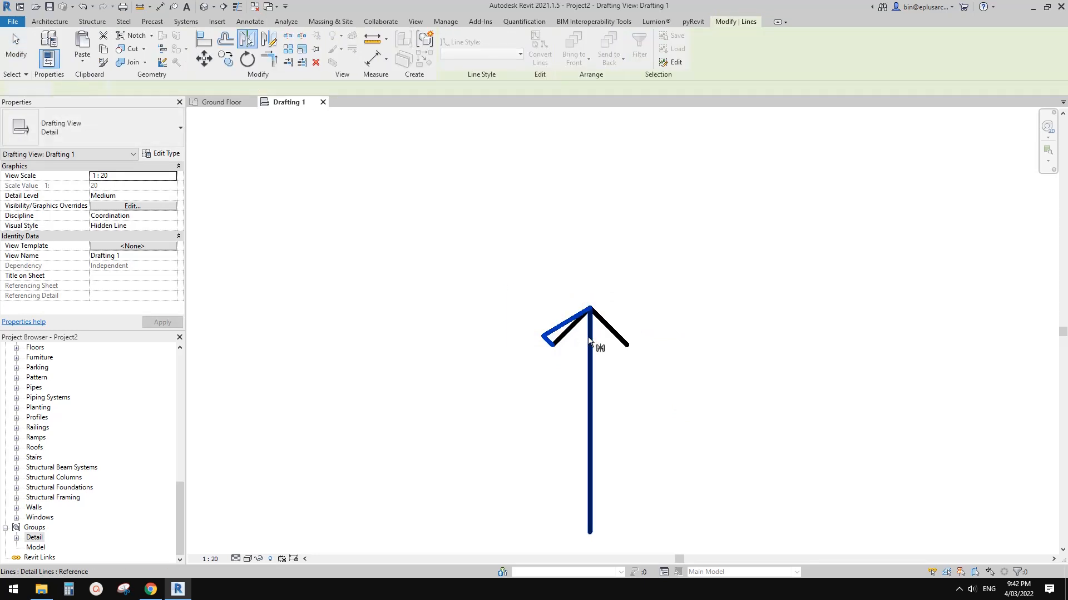
left_click(588, 336)
Rotate the whole copied arrow 90 degrees so that it points right
scroll(589, 336, "down", 3)
left_click_drag(514, 282, 665, 459)
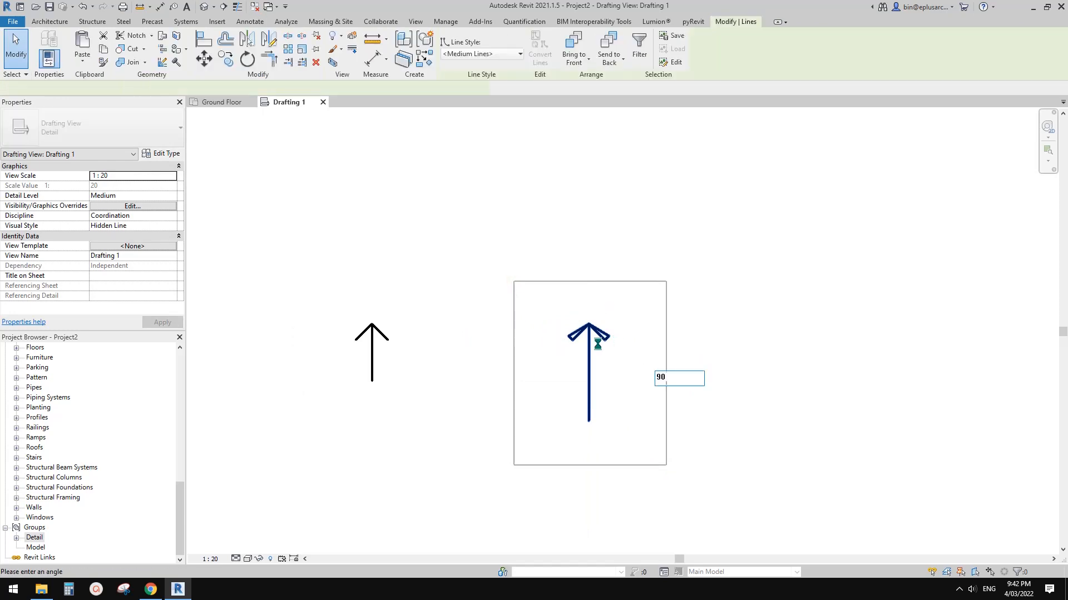
key("Return")
key("Escape")
scroll(709, 342, "down", 2)
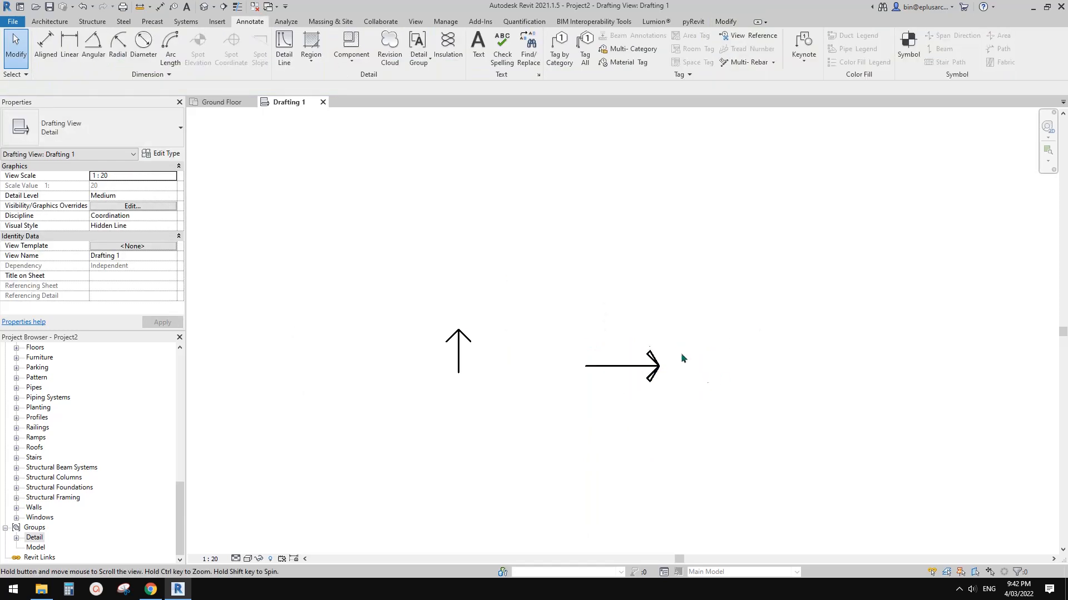
Set the length of the horizontal arrow's shaft to 300 mm
scroll(629, 308, "up", 2)
left_click_drag(495, 255, 718, 410)
key("Escape")
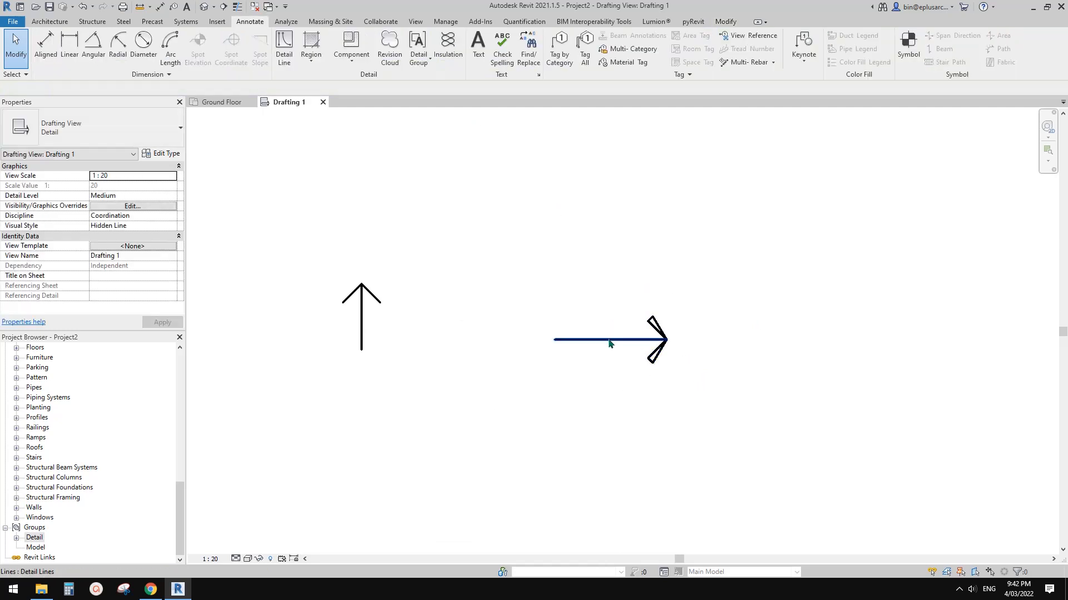
left_click(609, 344)
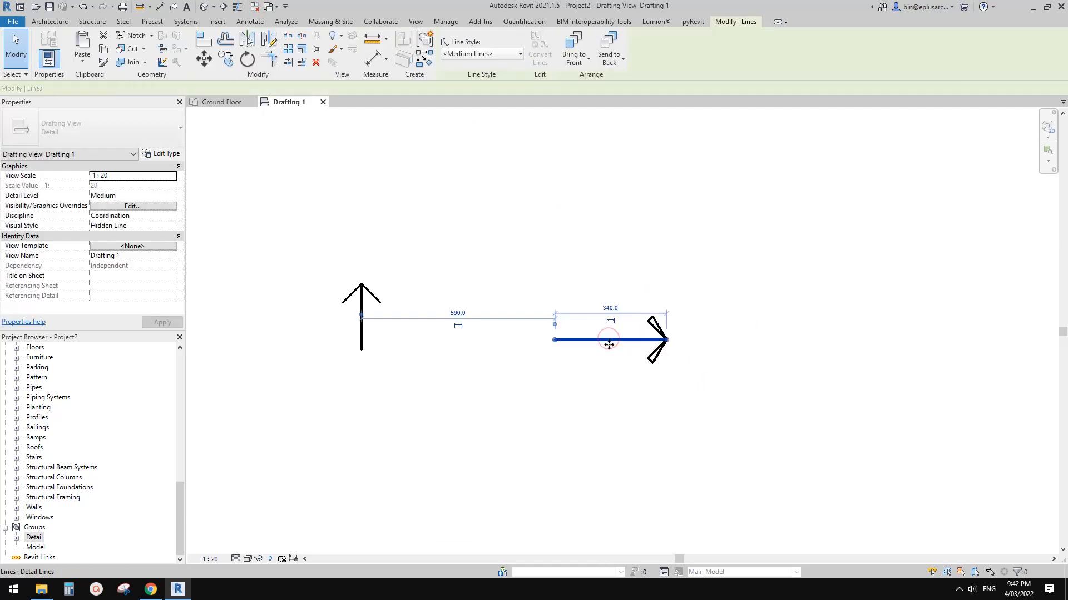
left_click(610, 307)
key("Return")
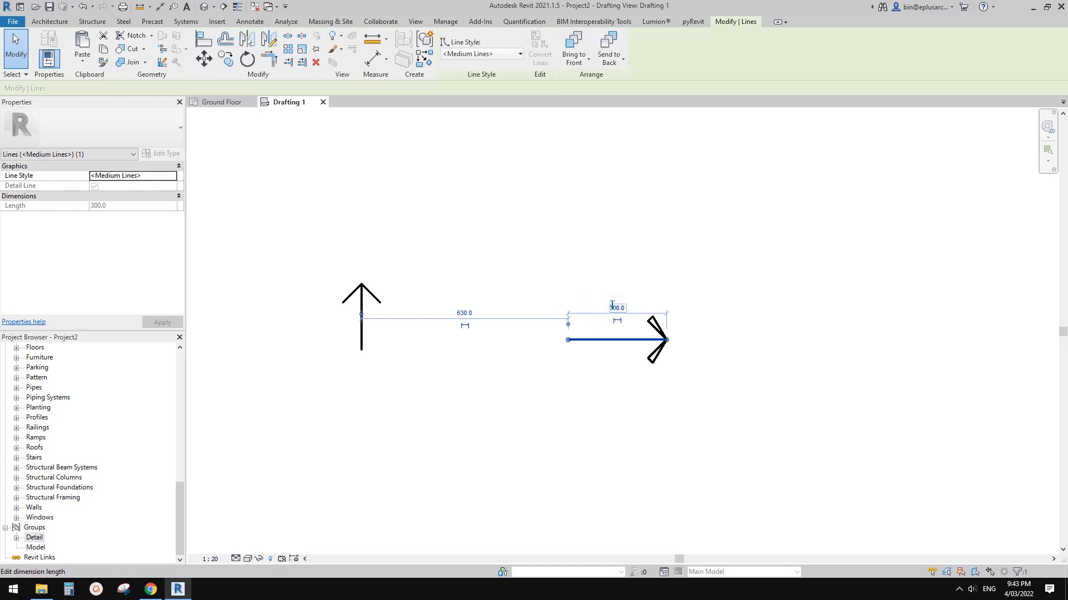
Group all lines of the horizontal arrow into a detail group named ARROW 300
mouse_move(527, 259)
left_mouse_down()
mouse_move(669, 374)
mouse_move(556, 265)
left_mouse_up()
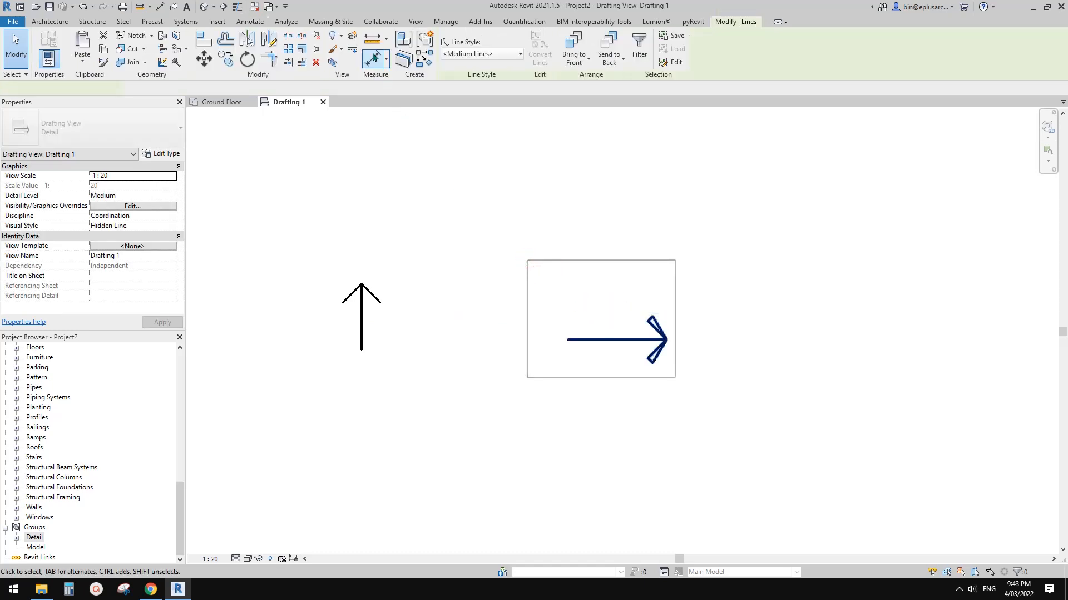
left_click(426, 39)
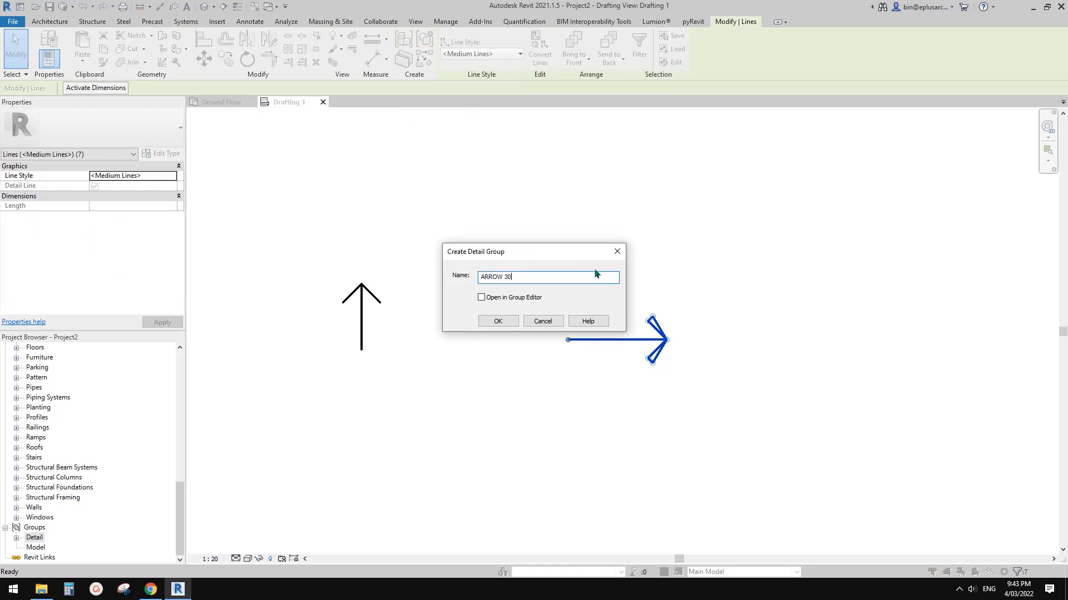
left_click(516, 322)
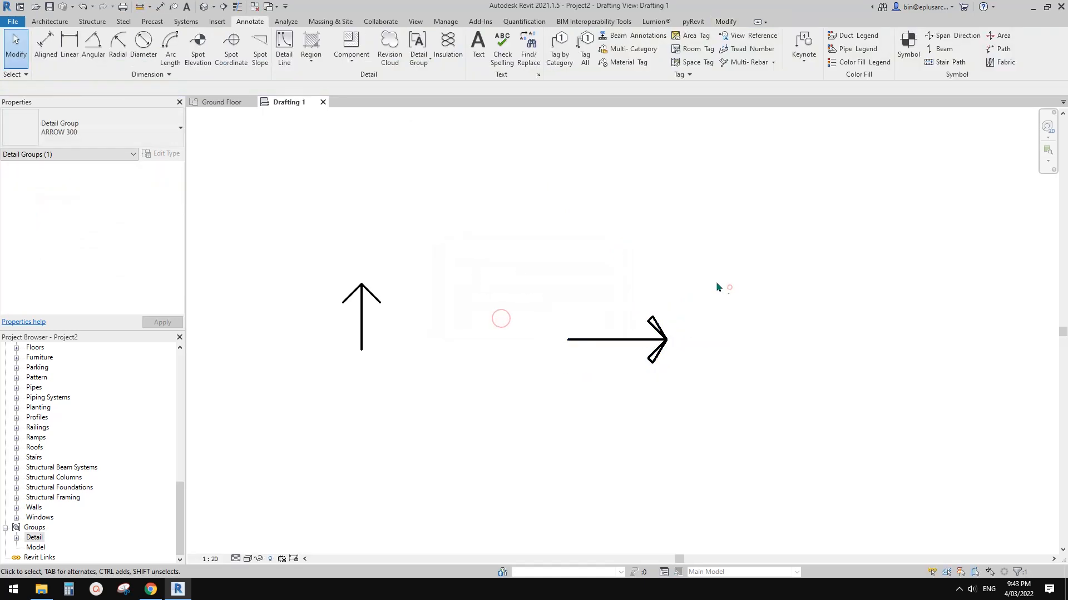
Copy the ARROW 300 group to the right, slightly lower than the original, and ungroup the copy
scroll(715, 282, "down", 2)
middle_click_drag(715, 281, 581, 275)
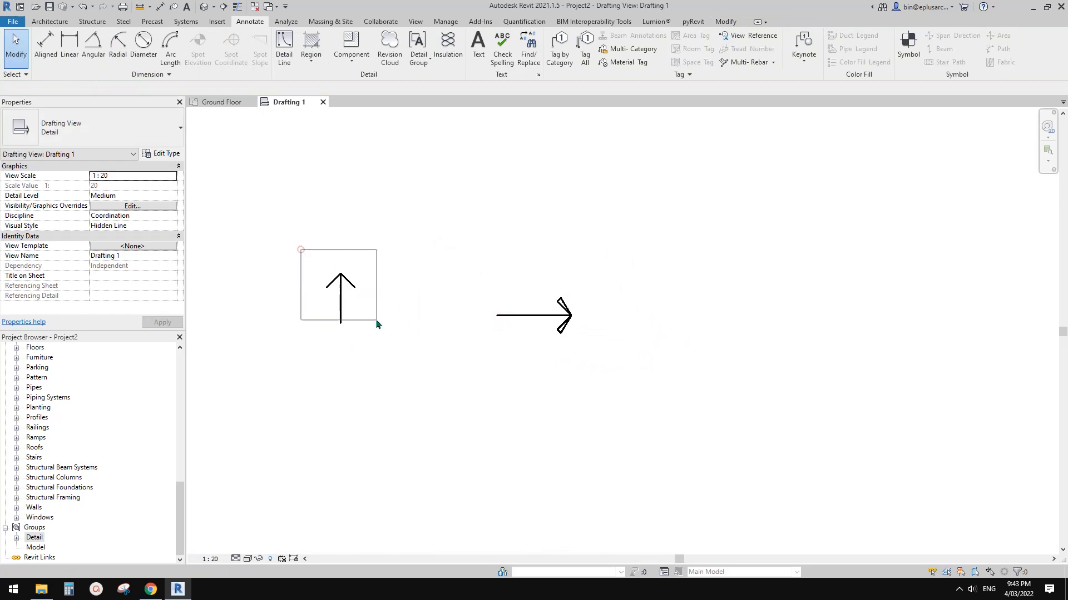
left_click(572, 319)
key("o")
left_click(573, 318)
left_click(749, 326)
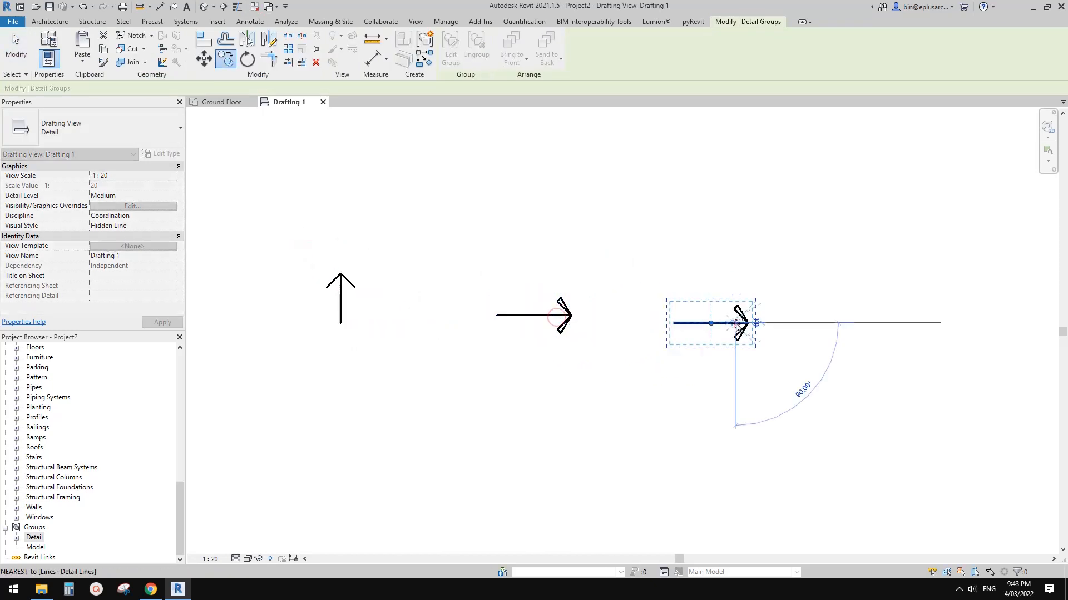
left_click(476, 50)
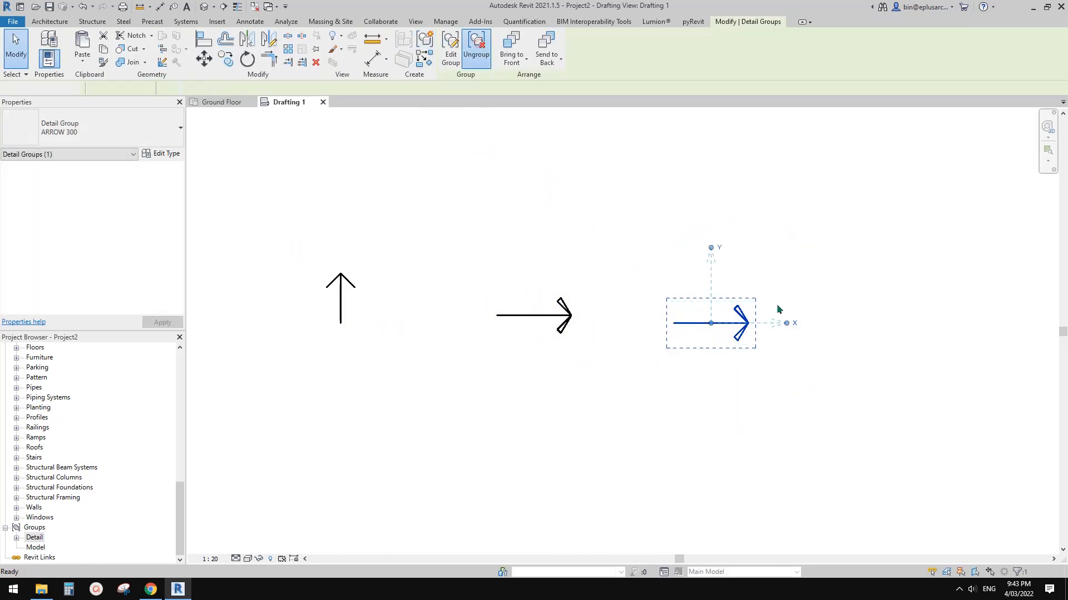
scroll(734, 341, "up", 2)
key("Escape")
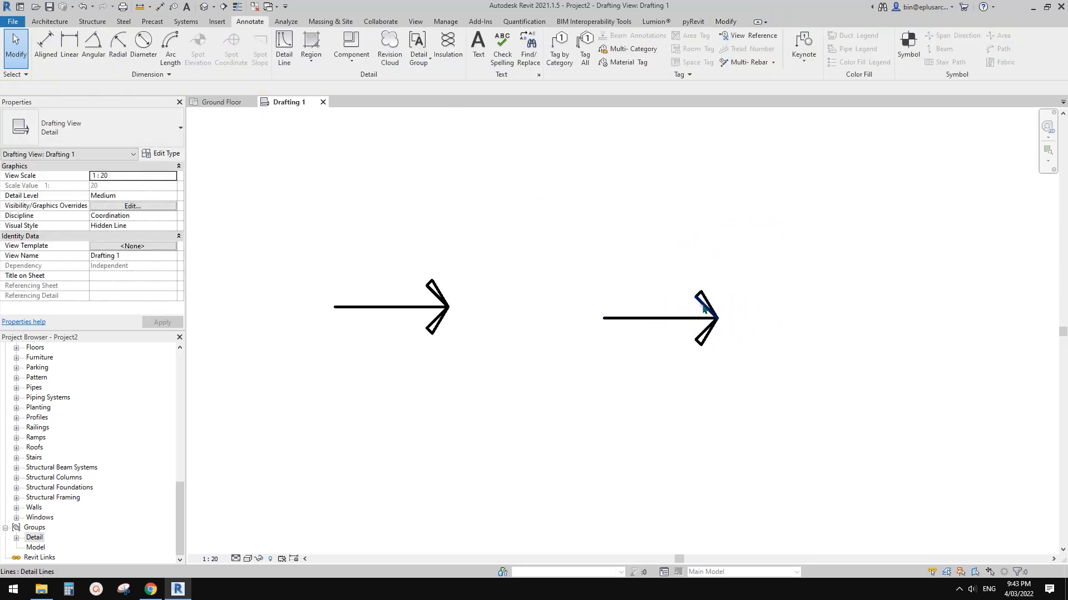
Delete the inner barb lines and the short end lines from the rightmost arrow, leaving a plain two-line arrowhead
left_click(704, 308)
key("Delete")
scroll(706, 311, "up", 2)
left_click(704, 353)
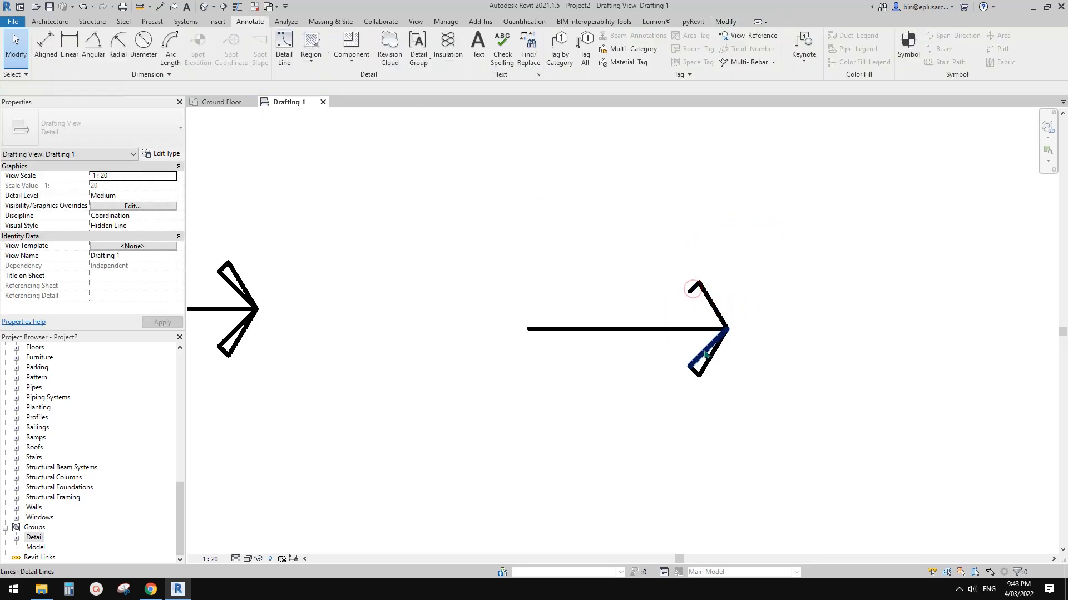
key("Delete")
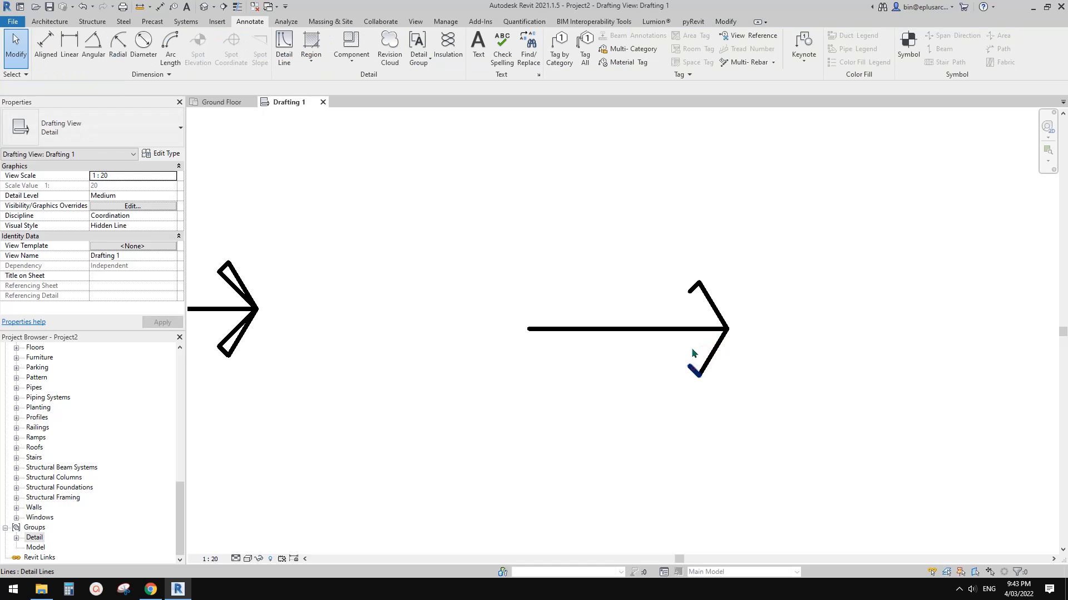
left_click(693, 291)
key("Delete")
Change the line style of the rightmost arrow's horizontal shaft to Dash - 0.25 pen
left_click(592, 328)
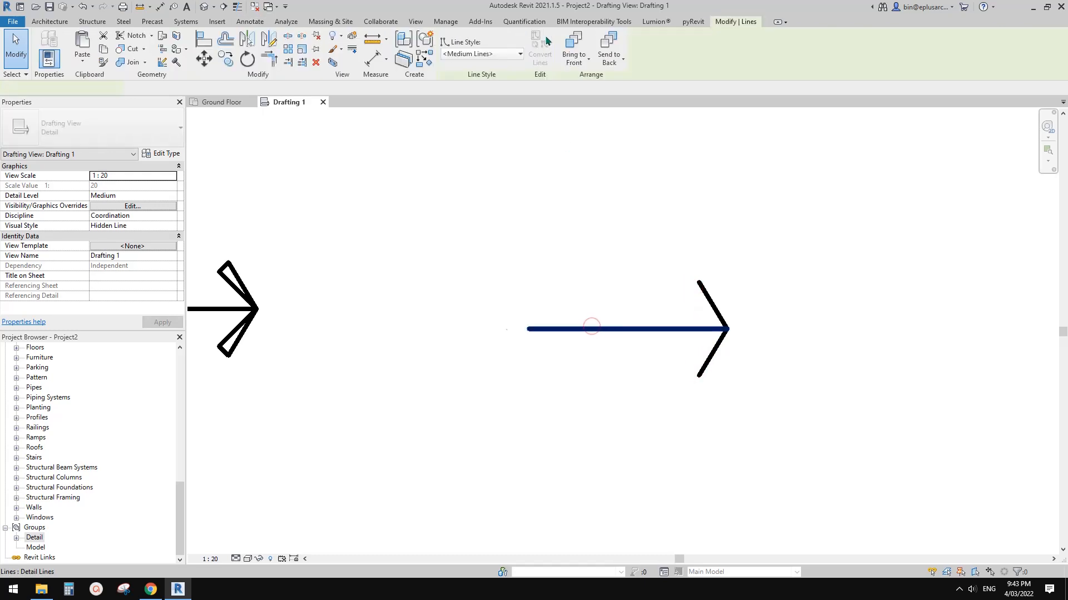
left_click(483, 53)
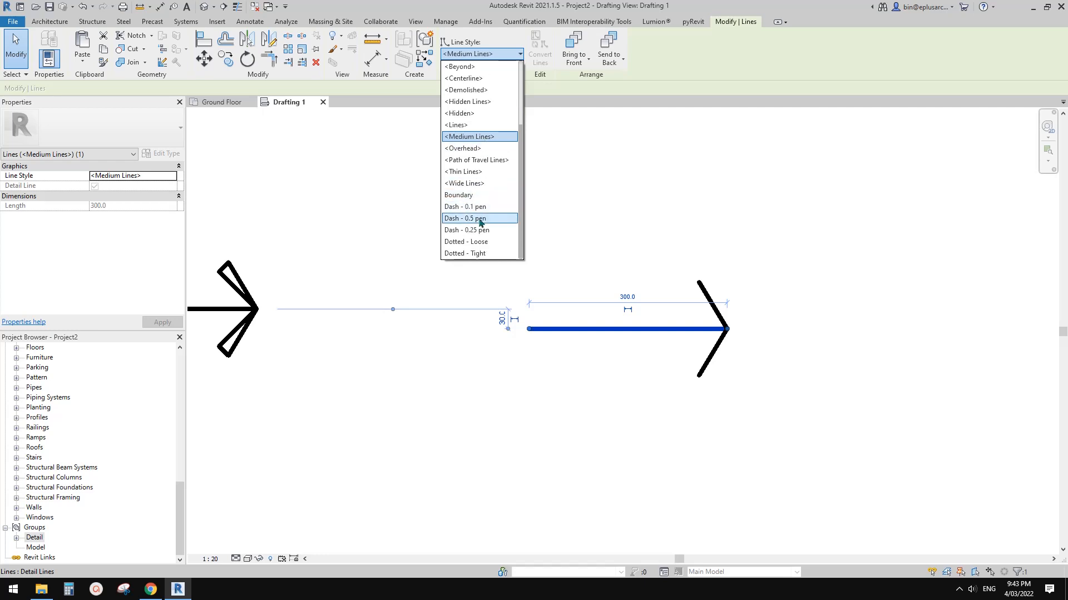
left_click(481, 231)
left_click(690, 250)
scroll(692, 250, "down", 5)
middle_click_drag(726, 259, 739, 262)
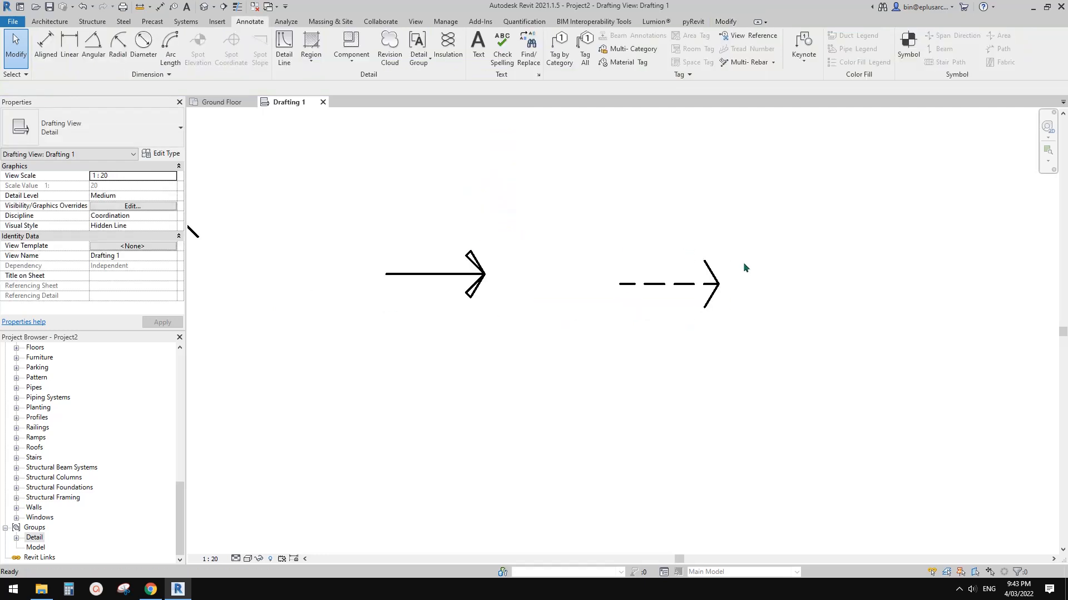
scroll(735, 267, "down", 1)
scroll(731, 269, "up", 2)
Swing the dashed arrow's upper barb to a flatter angle and replace the lower barb with its mirror image about the shaft
left_click(702, 265)
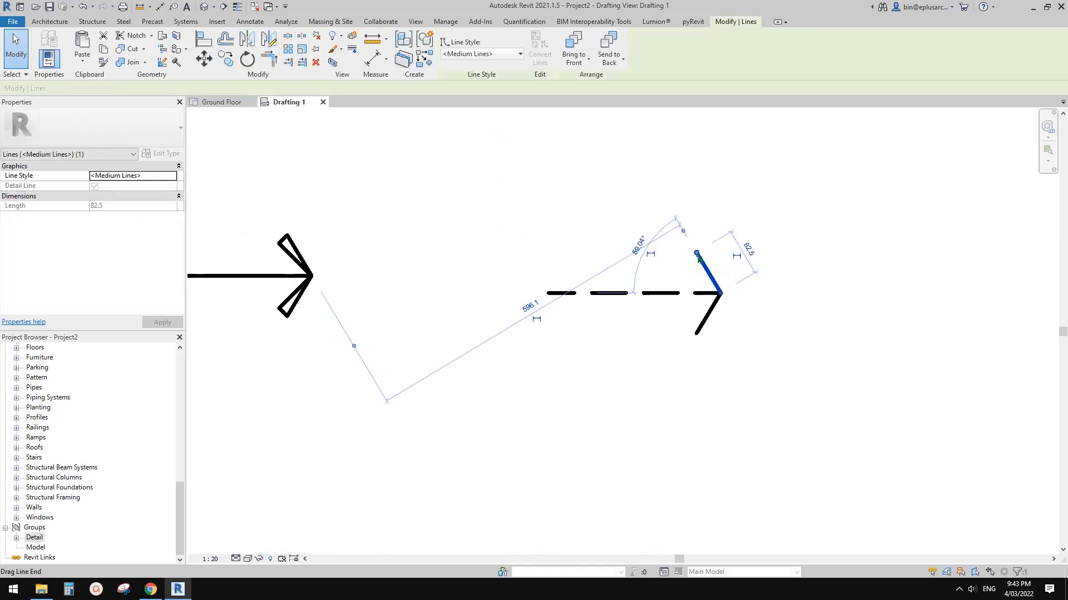
scroll(702, 265, "up", 1)
left_click_drag(698, 257, 699, 310)
key("Escape")
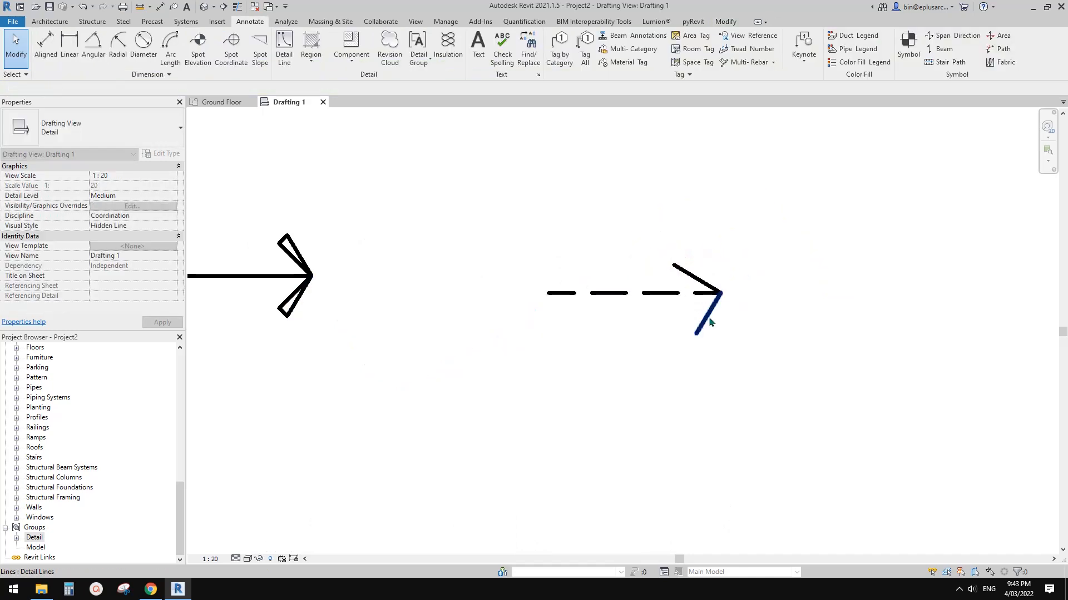
key("Delete")
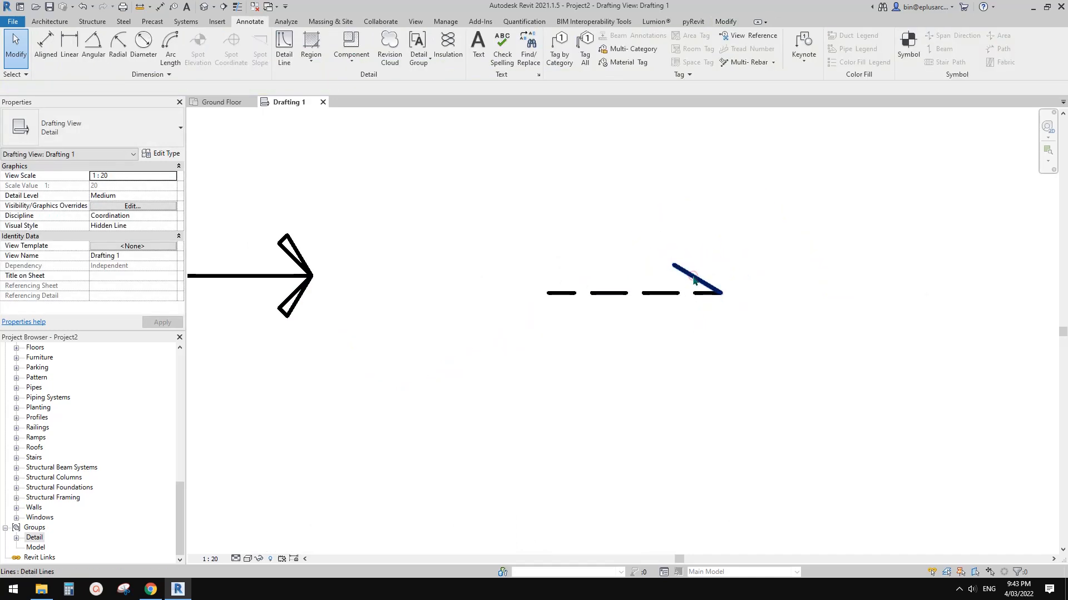
left_click(693, 278)
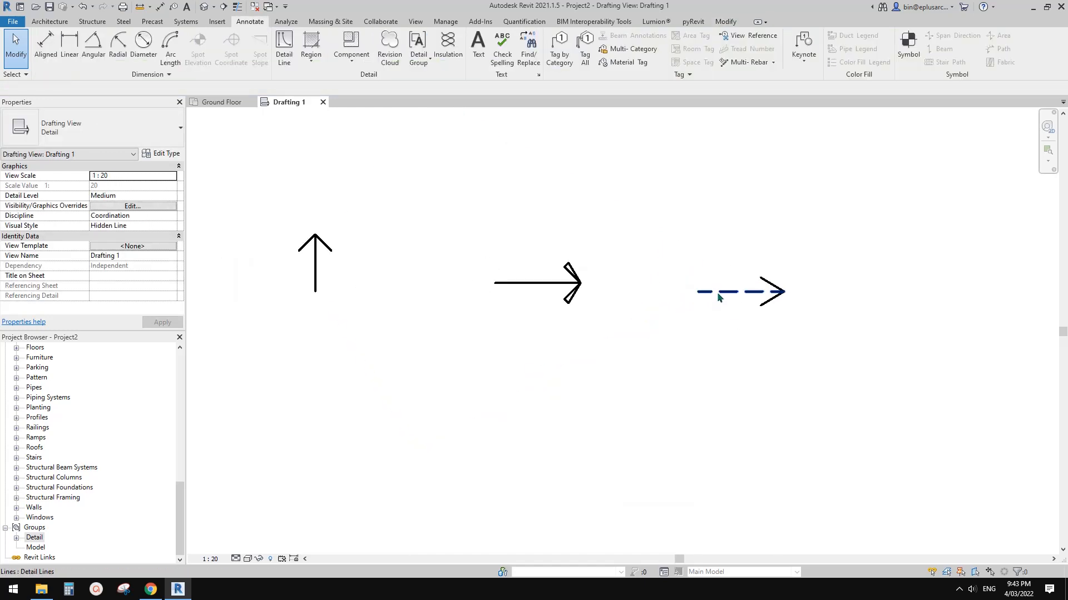
Lengthen the dashed arrow's shaft to the left, keeping its tip at the arrowhead
left_click(699, 292)
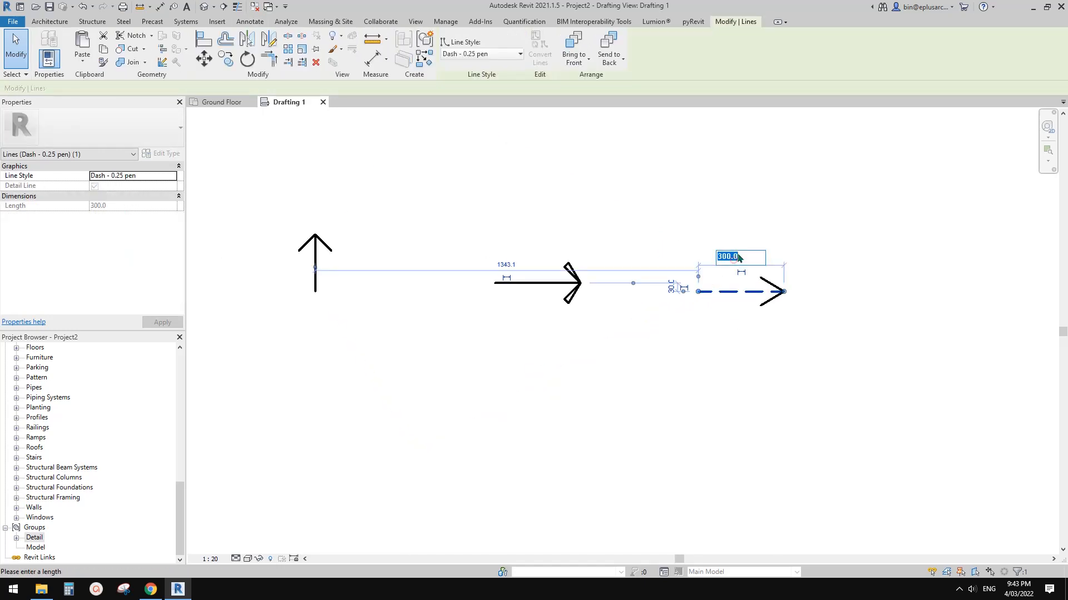
key("Return")
left_click(755, 257)
scroll(756, 257, "up", 3)
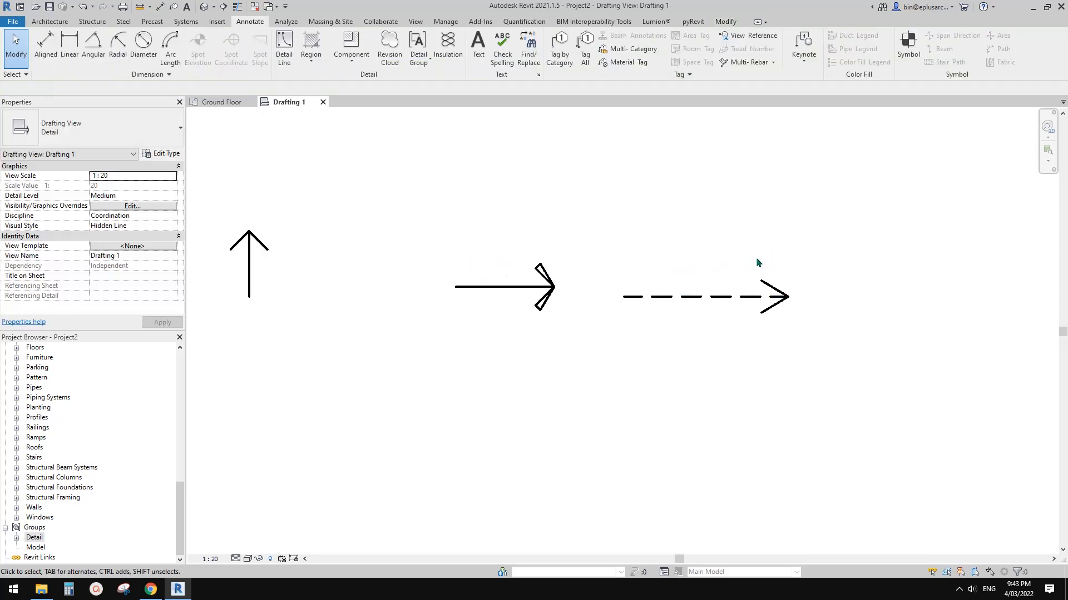
Place a text note reading XX above the dashed arrow's head and set its type to Arial 2.0mm
middle_click_drag(747, 274, 728, 298)
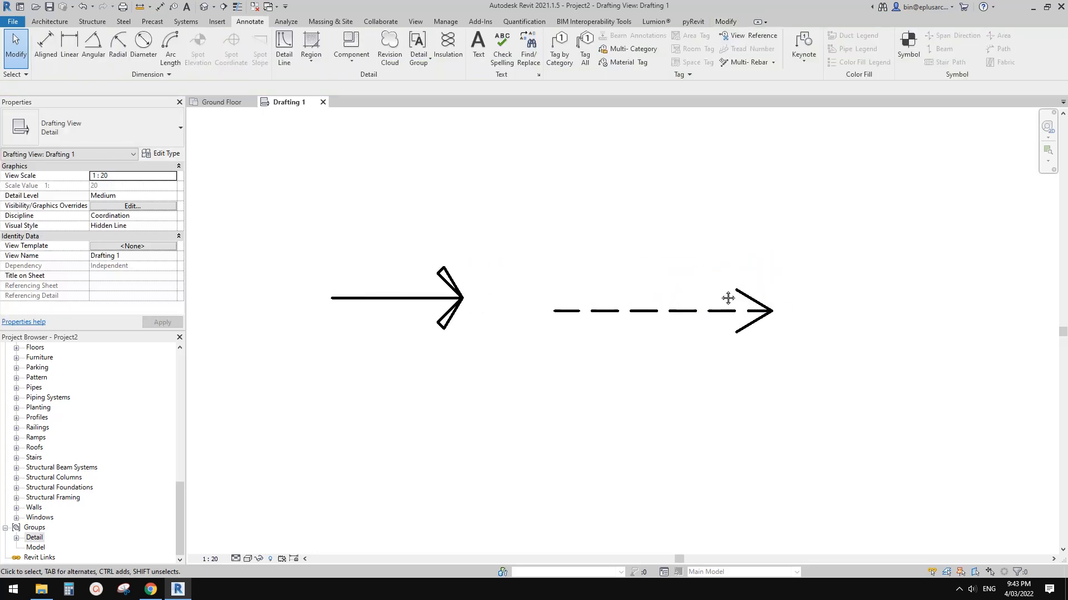
key("t")
key("x")
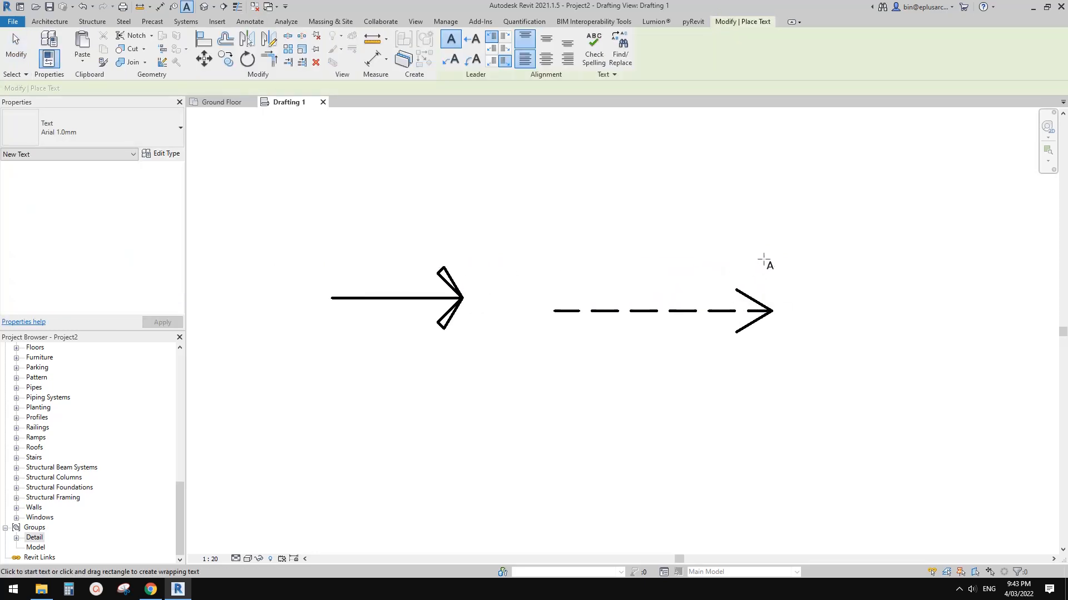
left_click(756, 255)
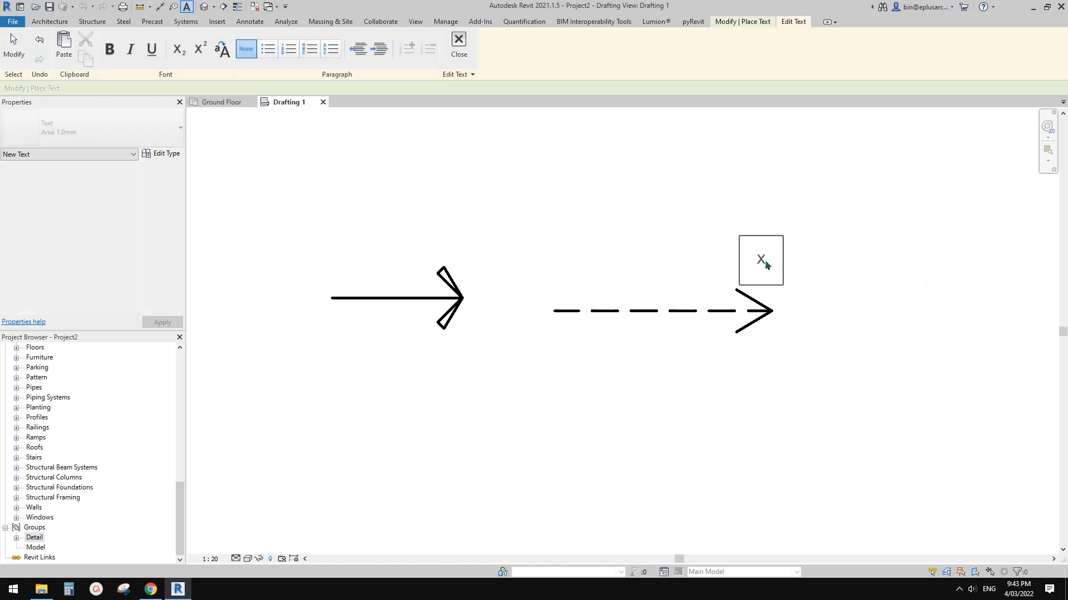
left_click(815, 279)
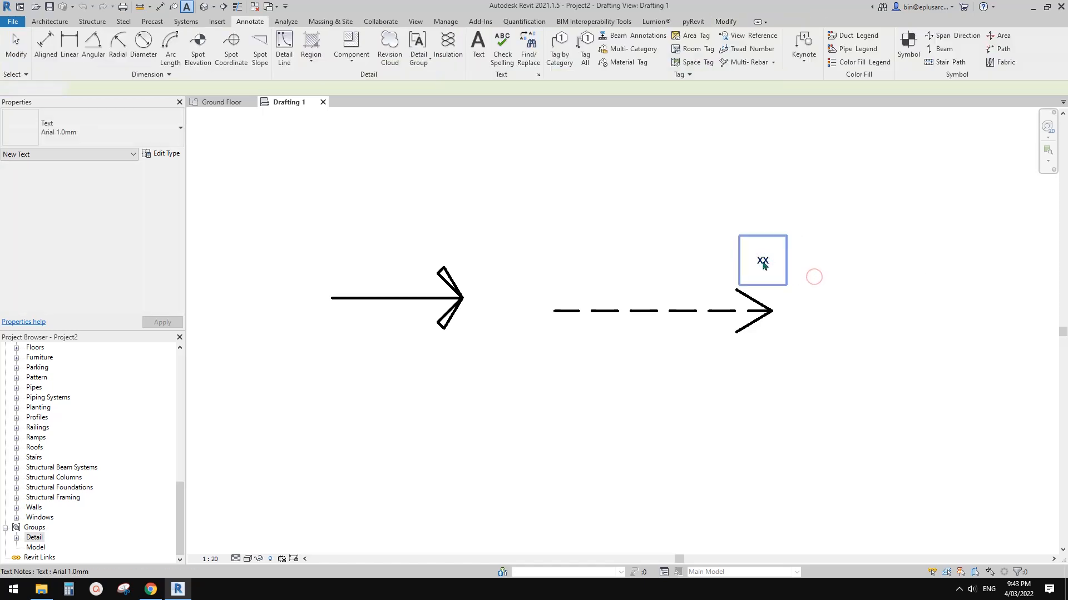
left_click(128, 140)
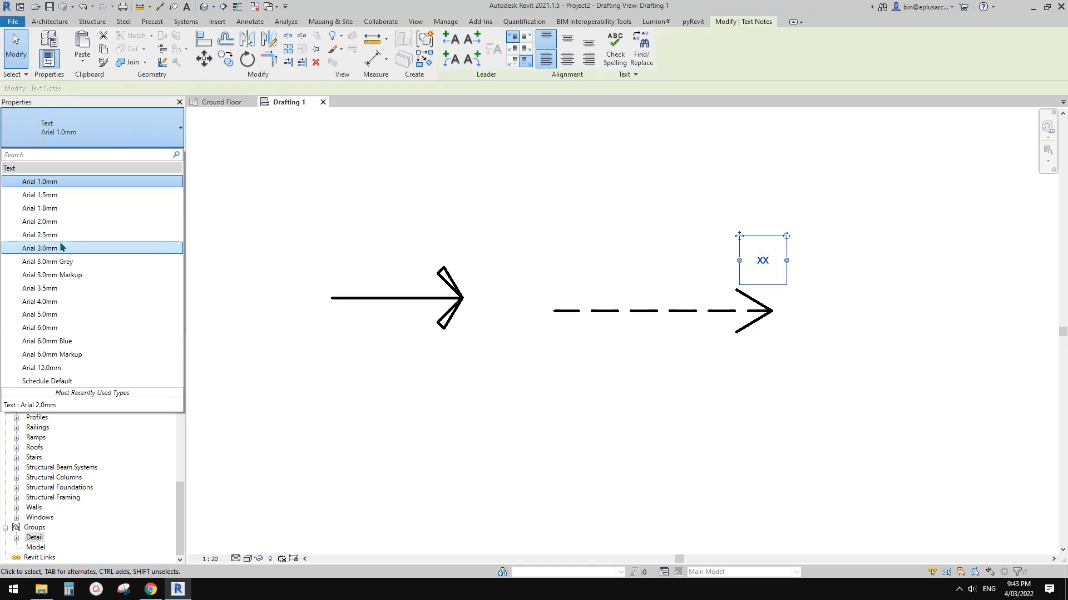
left_click(87, 225)
Change the text note above the dashed arrow to XYZ
scroll(768, 276, "up", 1)
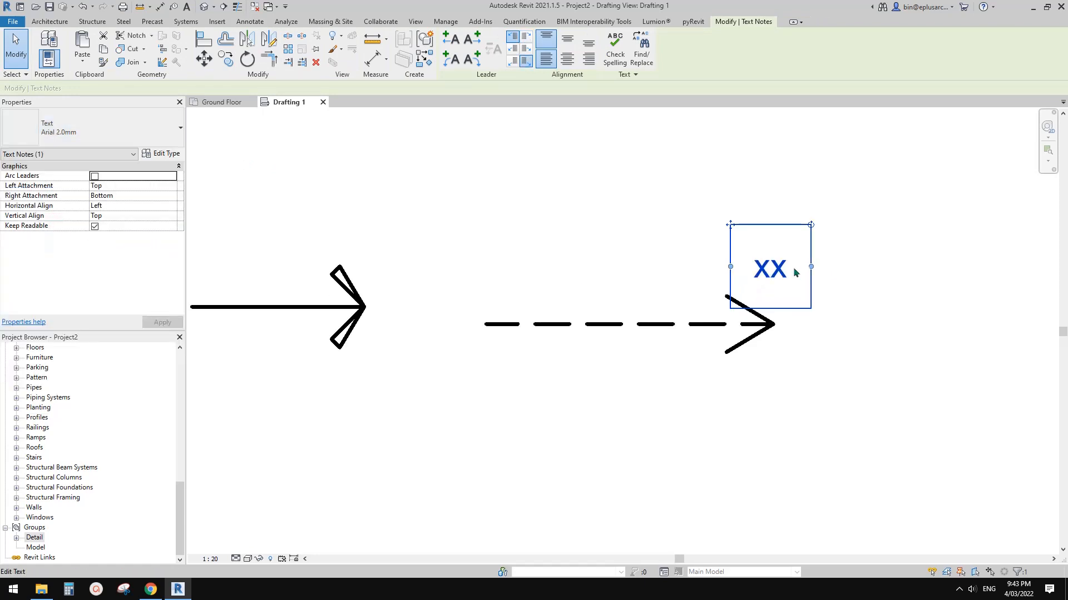
double_click(747, 275)
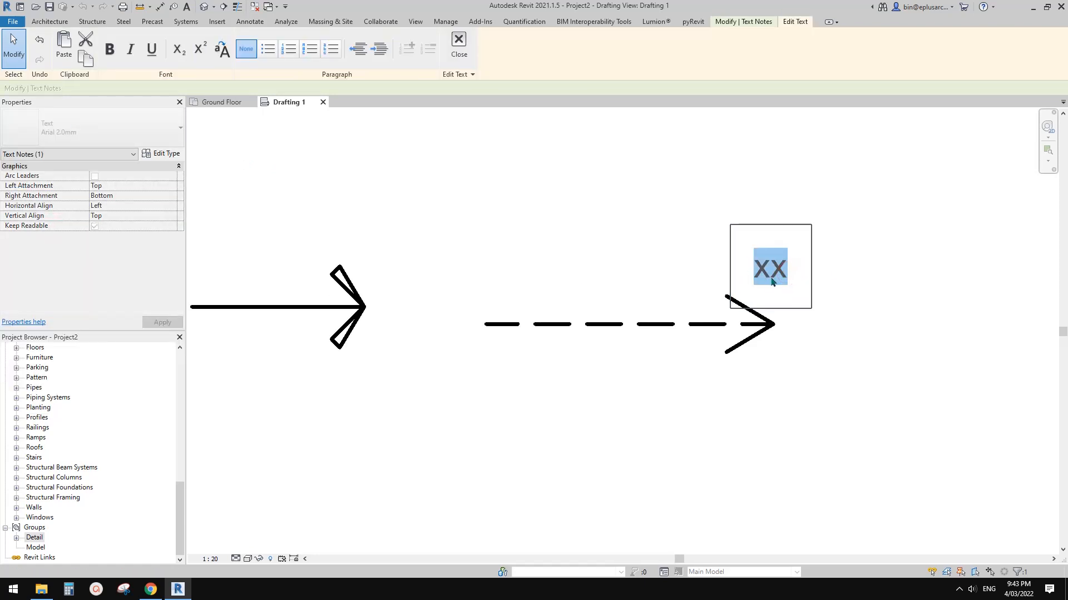
type("XYZ")
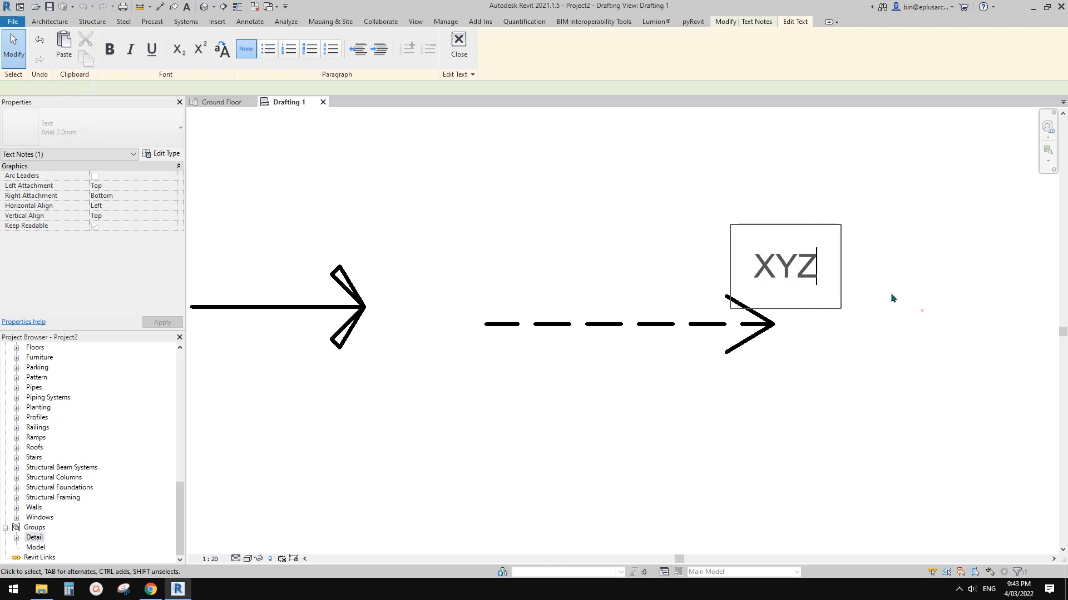
left_click(922, 310)
Group the dashed arrow's lines and its text note into a detail group named ARROW XYZ
left_click_drag(885, 188, 456, 402)
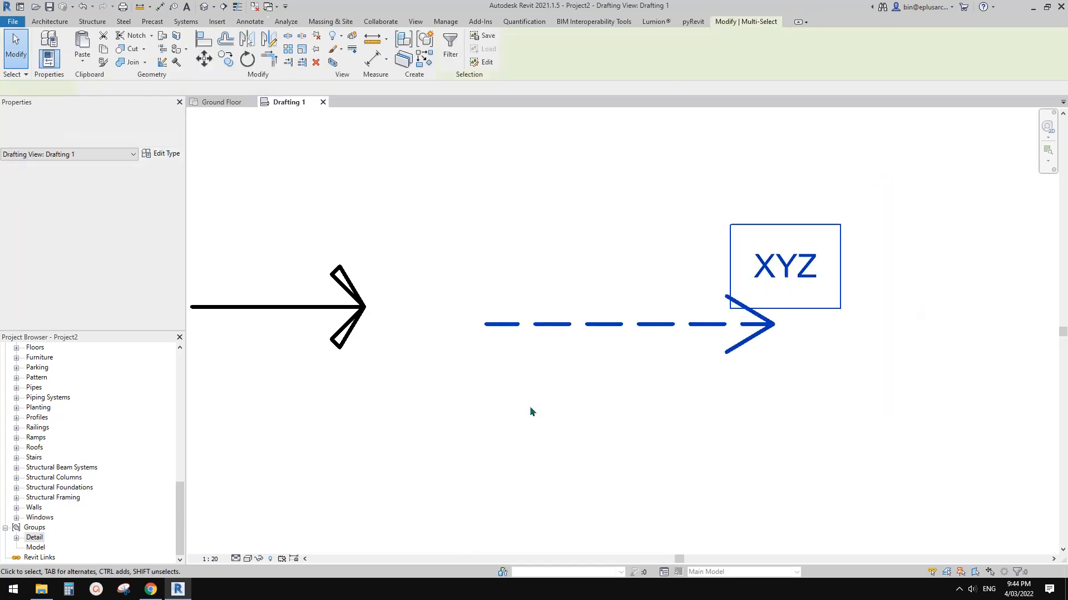
left_click(429, 47)
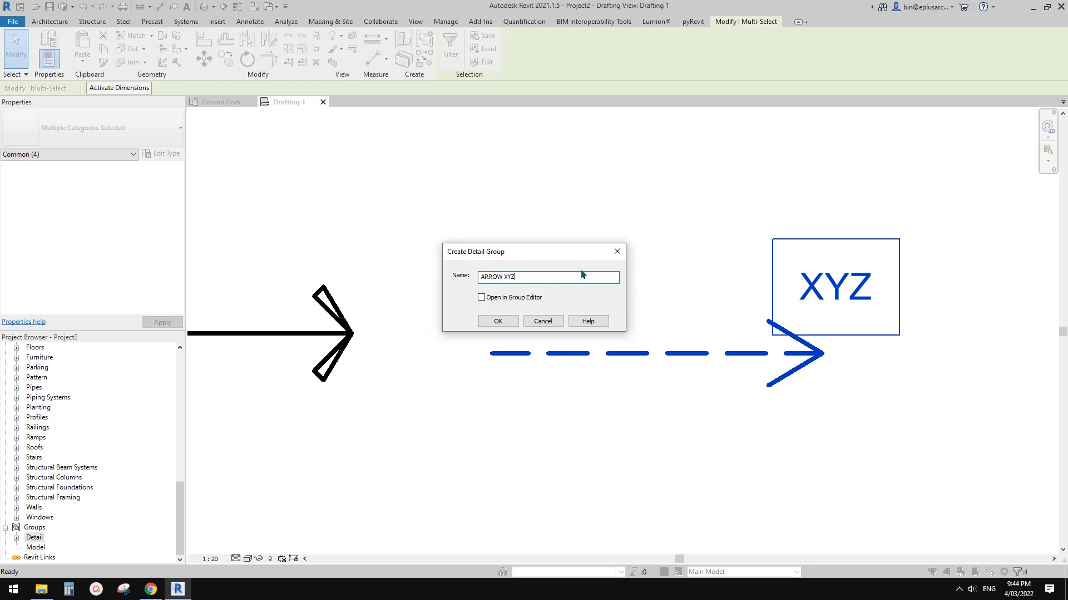
left_click(507, 322)
scroll(619, 278, "down", 5)
Examine the three arrow groups above the cabinet elevation, checking that the dashed arrow and its text select as one group
left_click(621, 328)
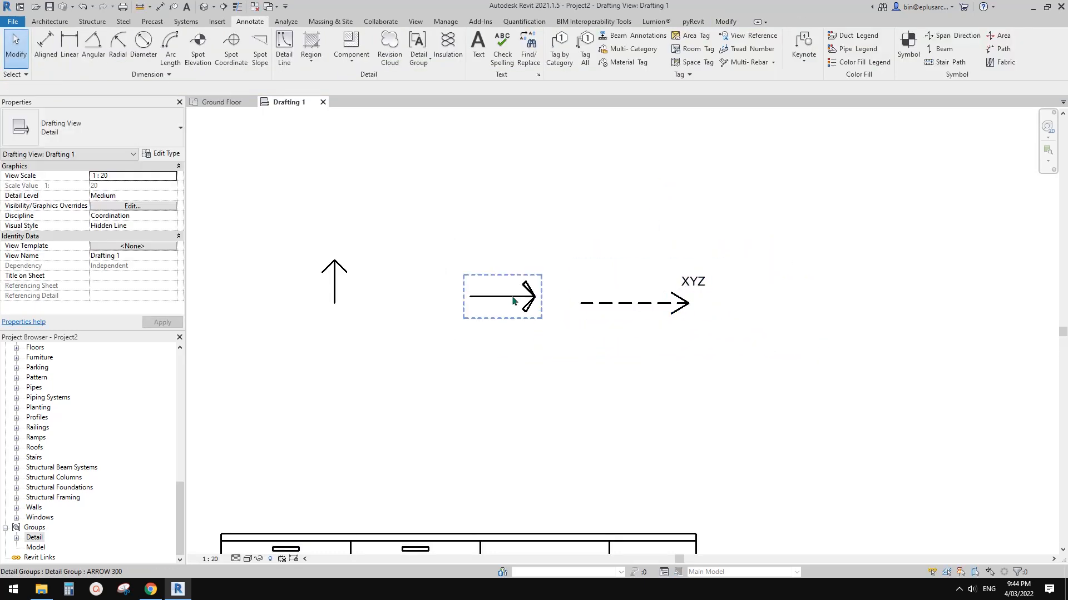
middle_click_drag(618, 325, 698, 320)
left_click_drag(603, 298, 420, 268)
left_click(744, 301)
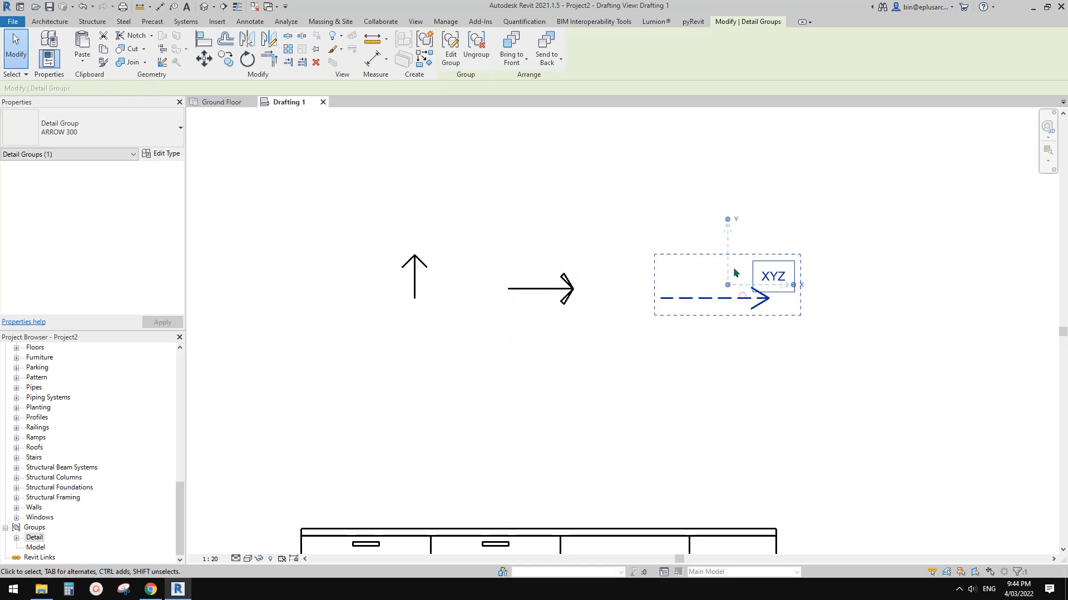
left_click(627, 278)
scroll(627, 278, "down", 1)
mouse_move(627, 278)
middle_mouse_down()
mouse_move(596, 298)
mouse_move(438, 313)
mouse_move(241, 295)
middle_mouse_up()
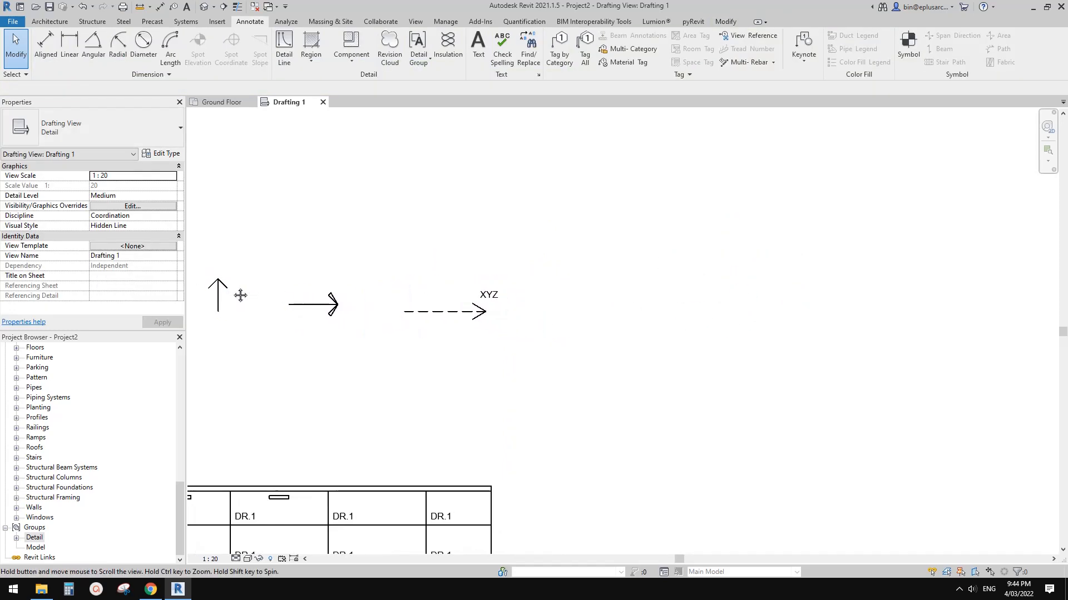
middle_click_drag(558, 285, 456, 283)
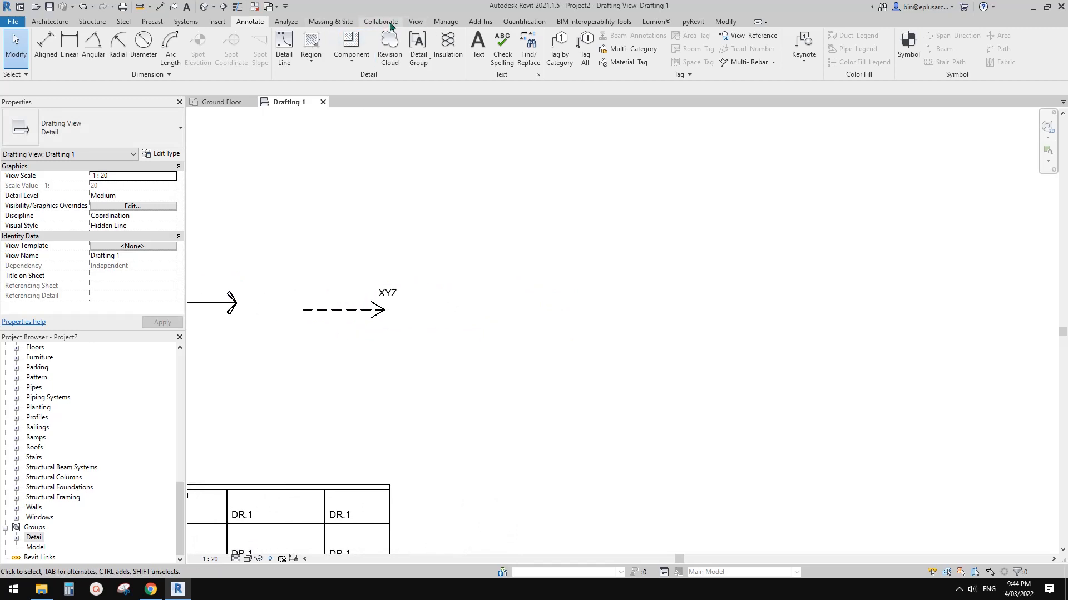
middle_click_drag(223, 268, 378, 259)
middle_click_drag(308, 293, 417, 291)
scroll(390, 287, "up", 1)
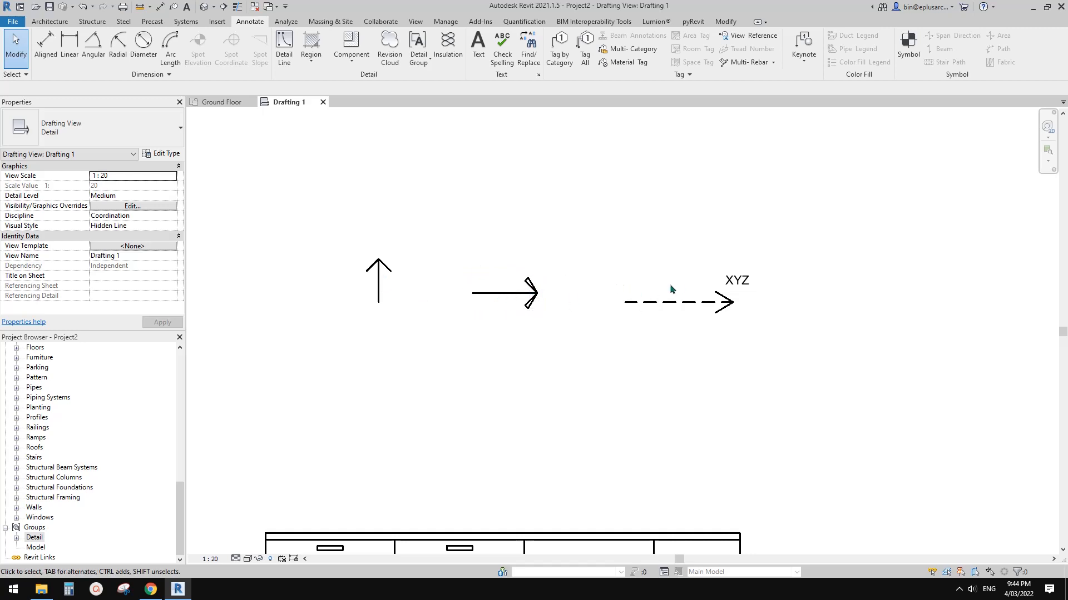
Place an ARROW 200 detail group in the empty area right of the dashed arrow, about 2.9 m from the original and level with it
middle_click_drag(670, 286, 507, 288)
scroll(480, 222, "down", 1)
middle_click_drag(439, 142, 411, 156)
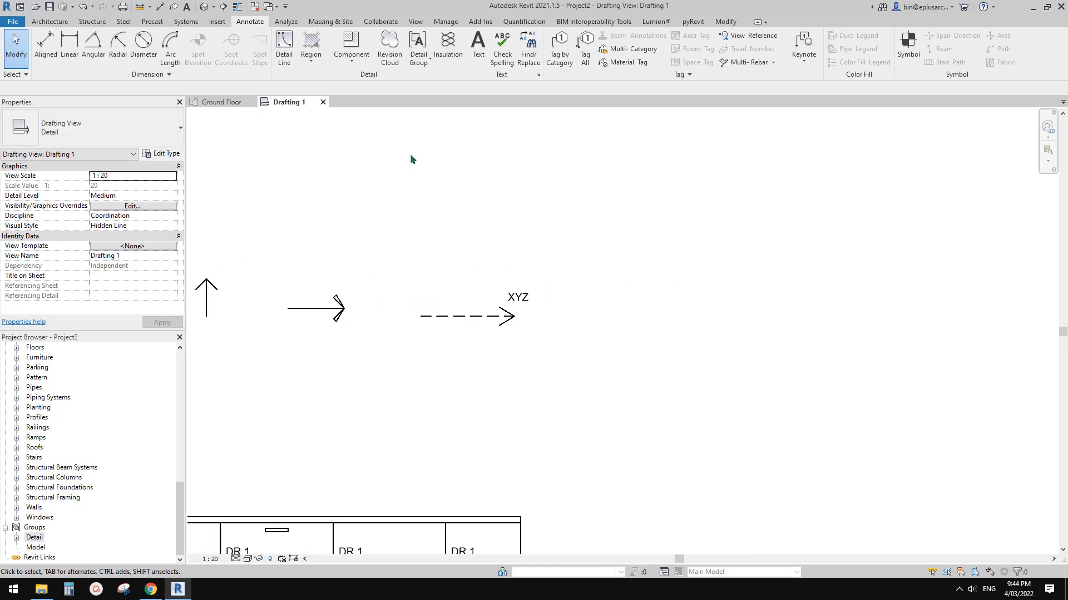
left_click(418, 66)
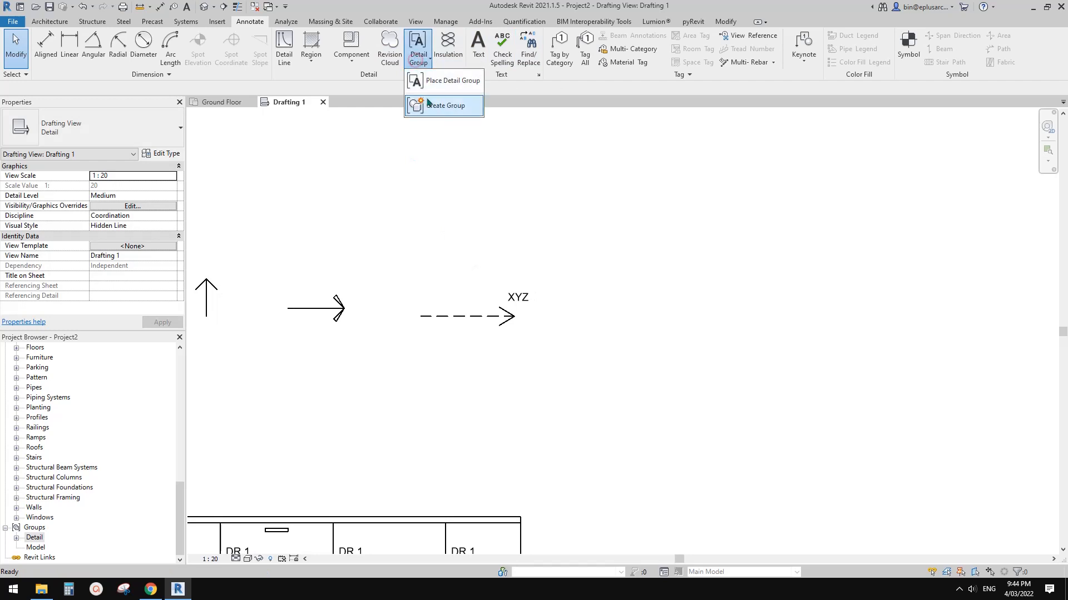
left_click(446, 83)
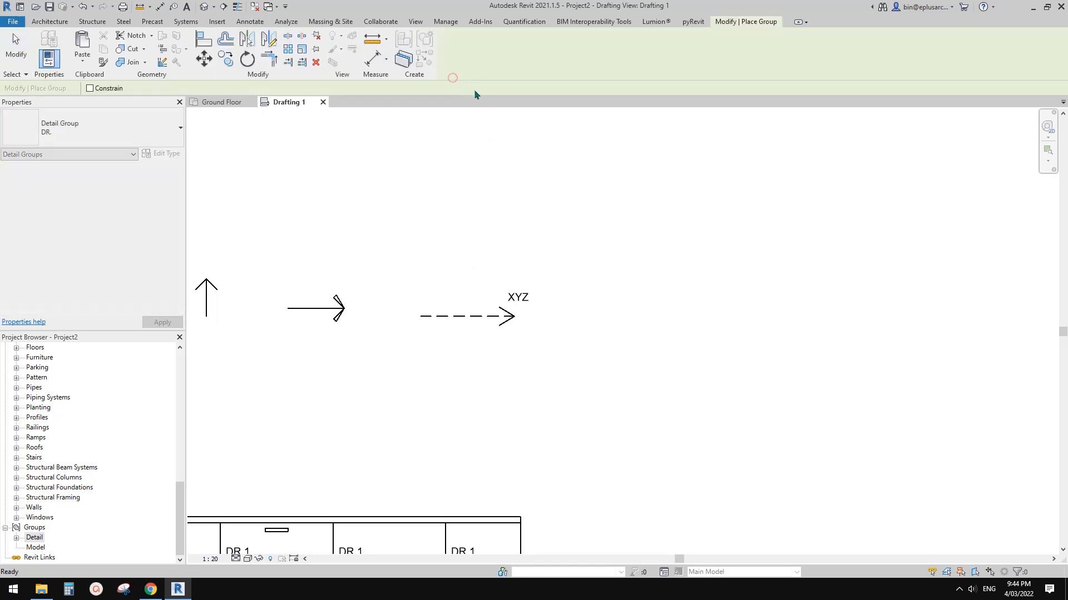
left_click(153, 132)
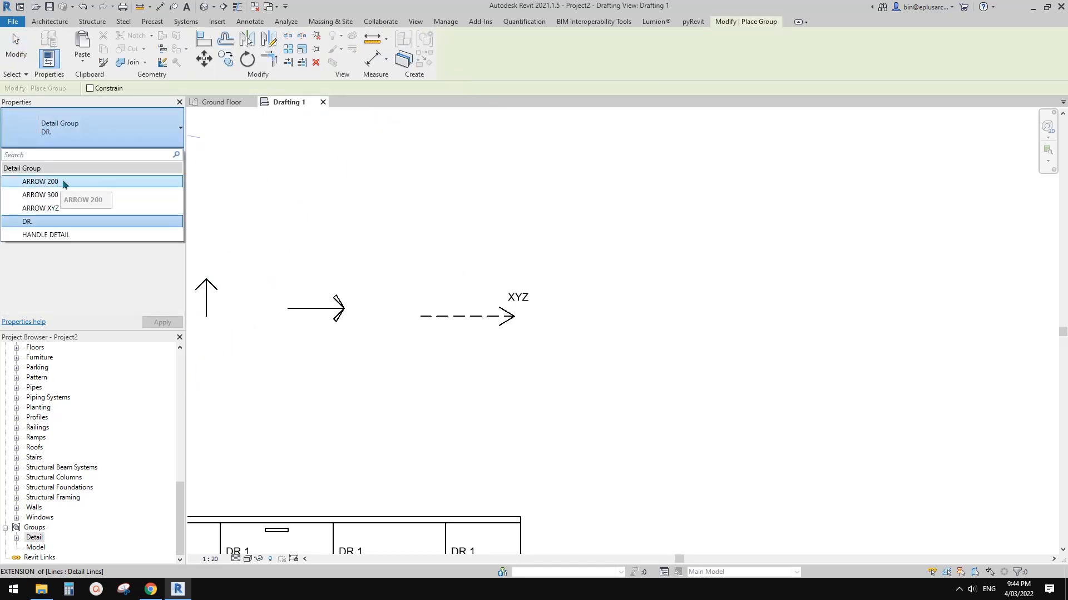
left_click(64, 183)
scroll(300, 312, "down", 1)
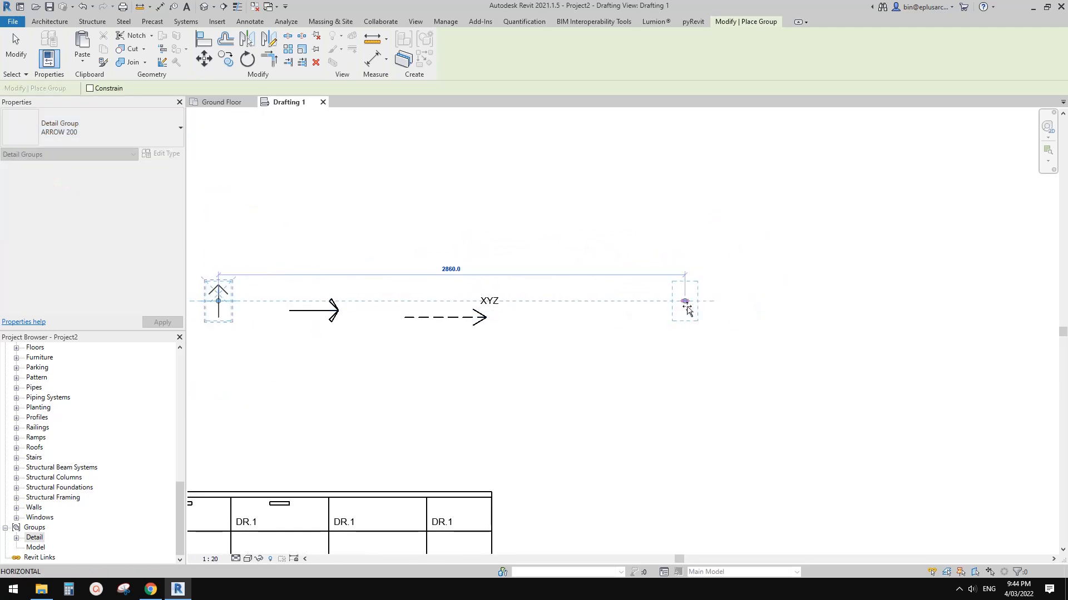
left_click(685, 303)
key("Escape")
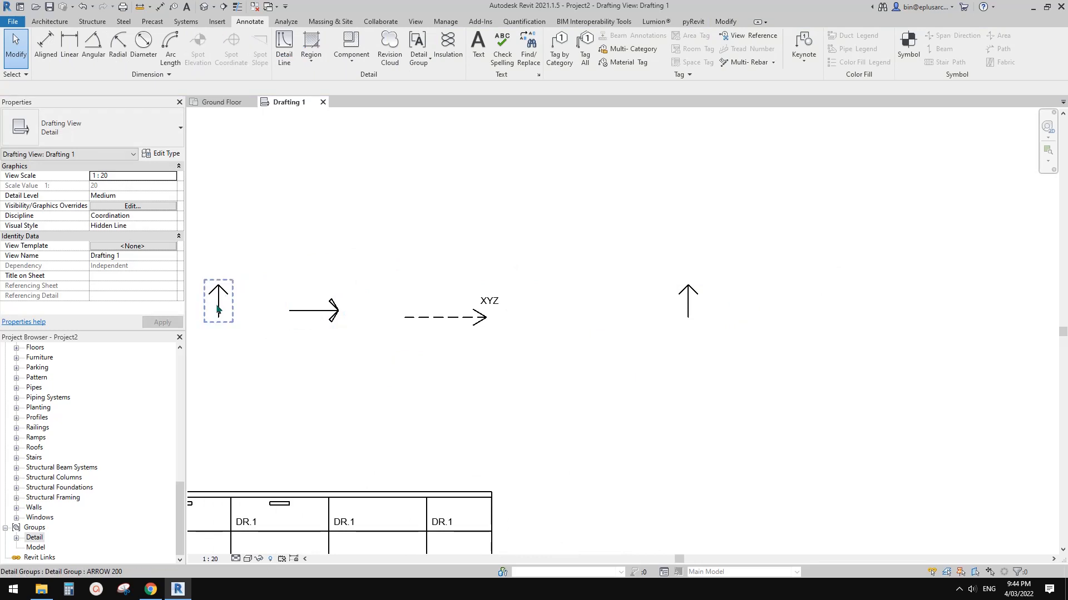
Switch the newly placed arrow group's type to ARROW 300
scroll(690, 337, "up", 4)
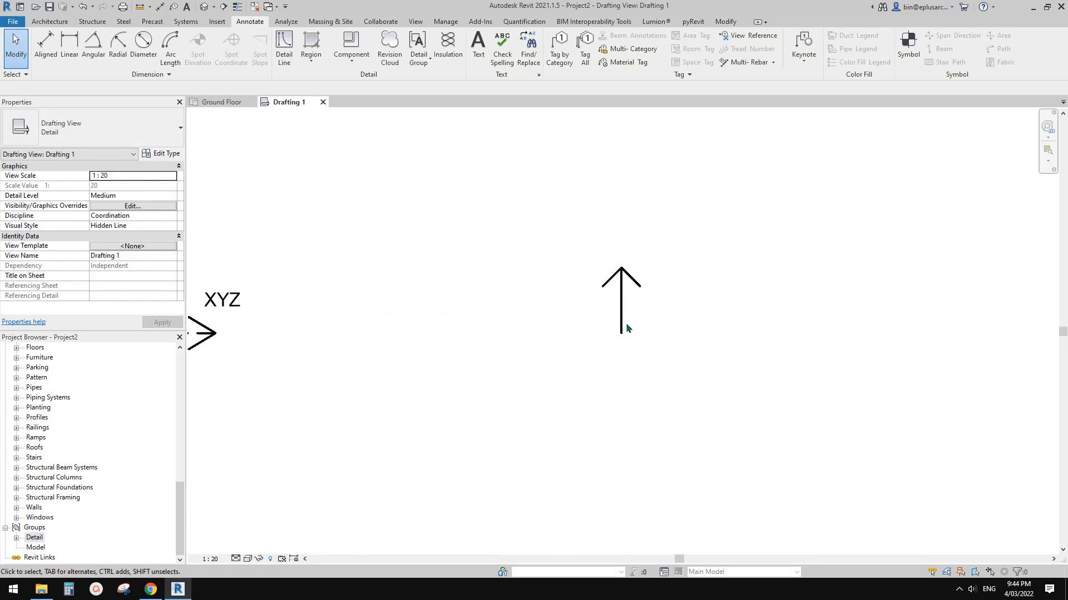
left_click(621, 302)
left_click(143, 138)
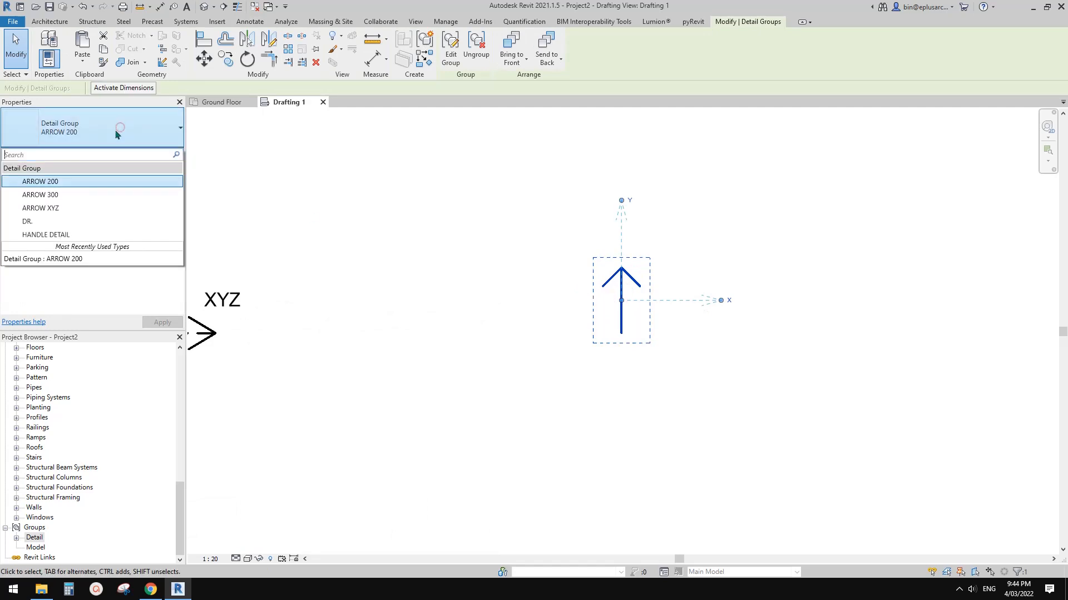
left_click(40, 194)
scroll(680, 311, "down", 2)
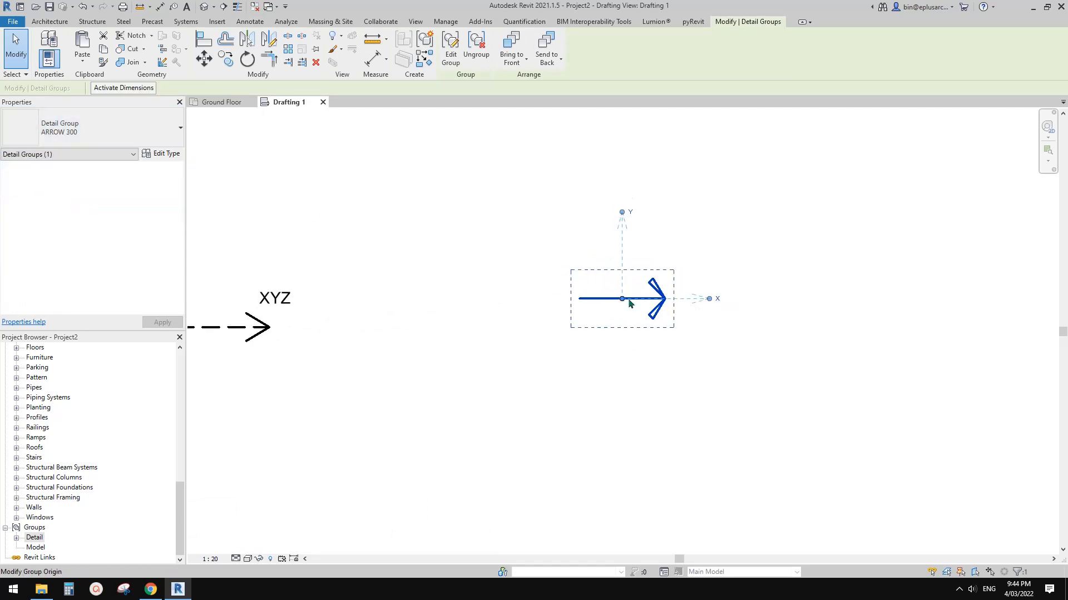
Switch the selected arrow group's type to ARROW XYZ
middle_click_drag(681, 316, 702, 313)
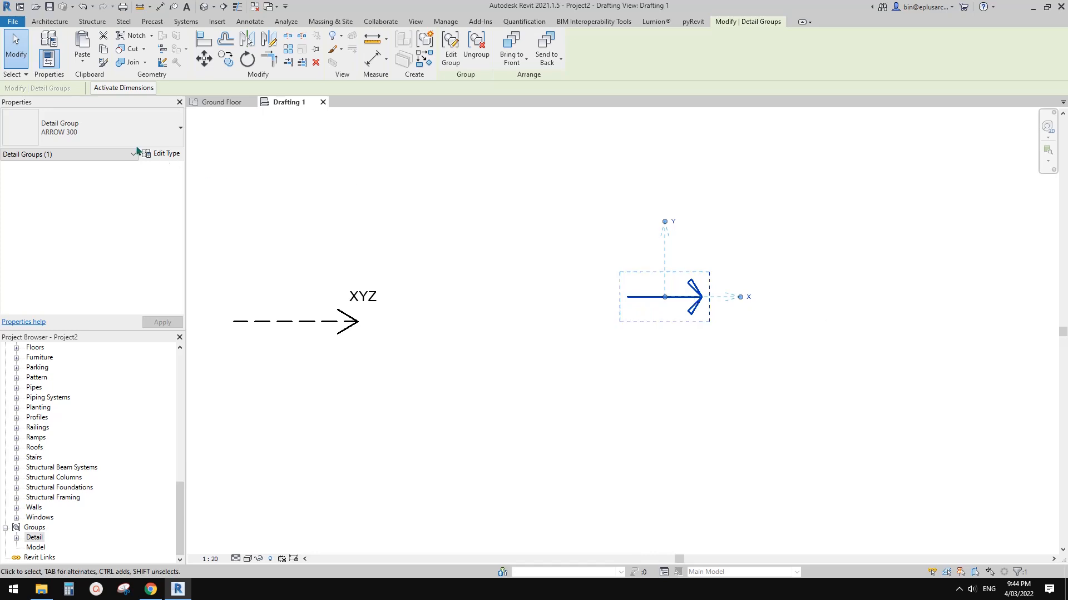
left_click(111, 128)
left_click(61, 204)
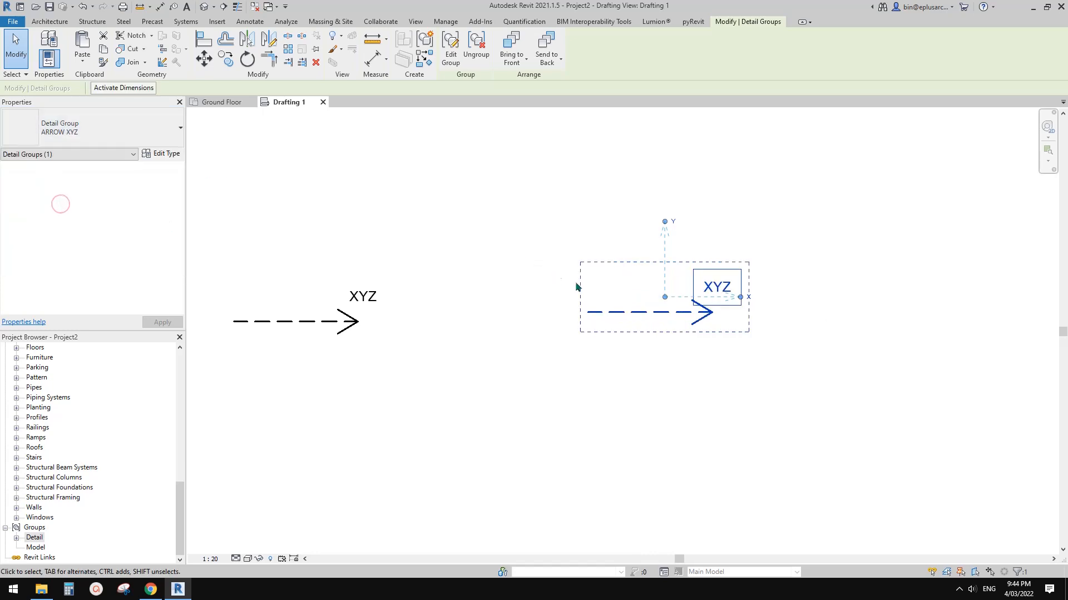
Compare the placed arrow group with the original dashed XYZ arrow, checking the original's group origin and axes
left_click(770, 277)
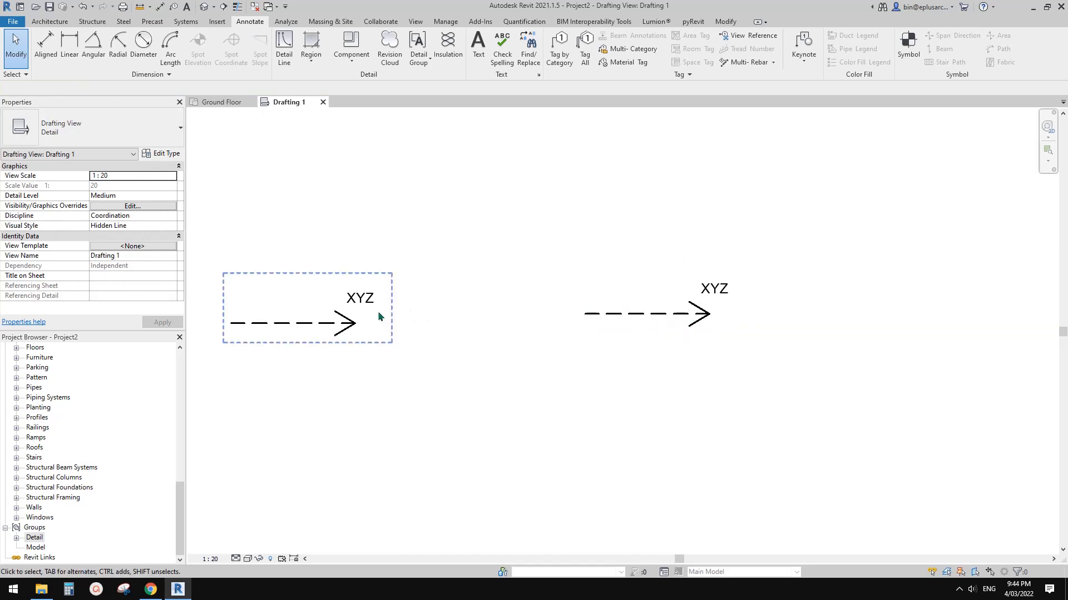
left_click(339, 323)
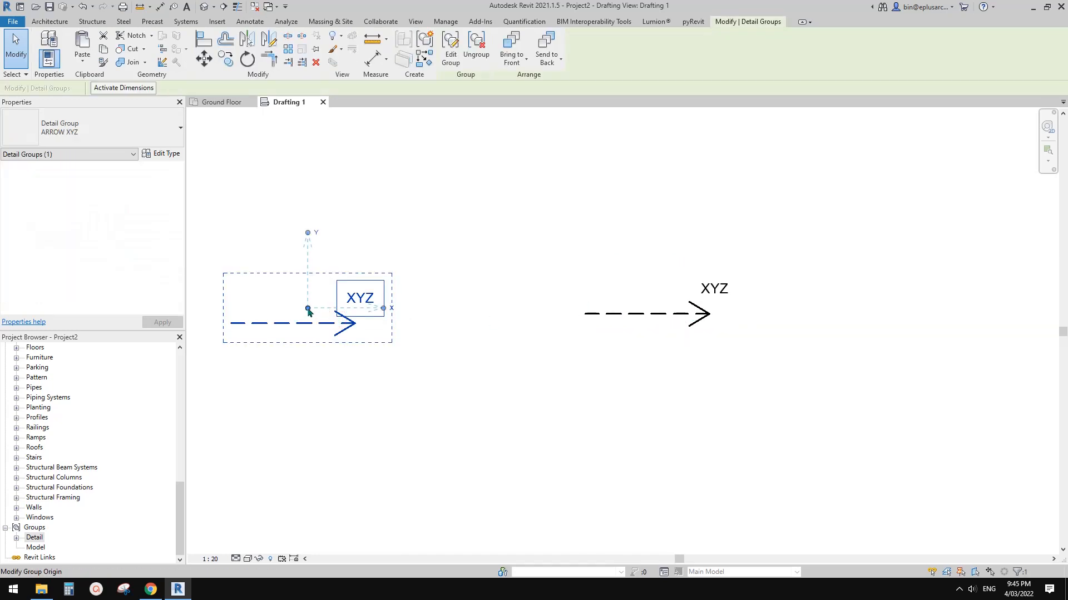
left_click(671, 291)
scroll(673, 290, "down", 2)
middle_click_drag(640, 309, 760, 300)
mouse_move(696, 309)
middle_mouse_down()
mouse_move(732, 306)
mouse_move(697, 327)
middle_mouse_up()
scroll(576, 322, "up", 1)
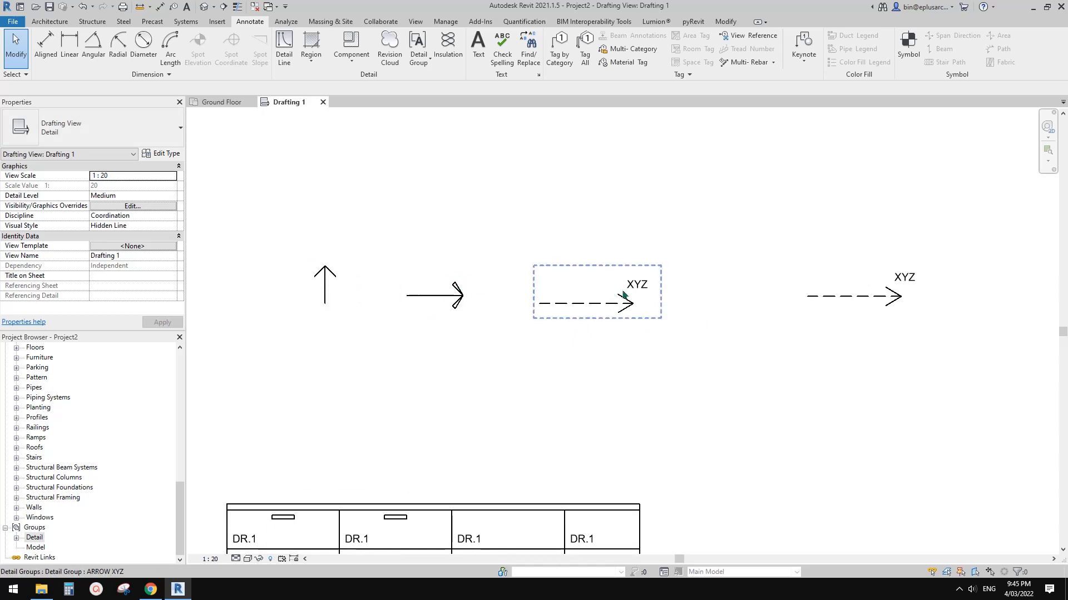
Switch the separately placed XYZ arrow group beyond the three original arrows to the ARROW 200 group type
middle_click_drag(695, 308, 677, 308)
middle_click_drag(872, 305, 829, 310)
left_click(834, 306)
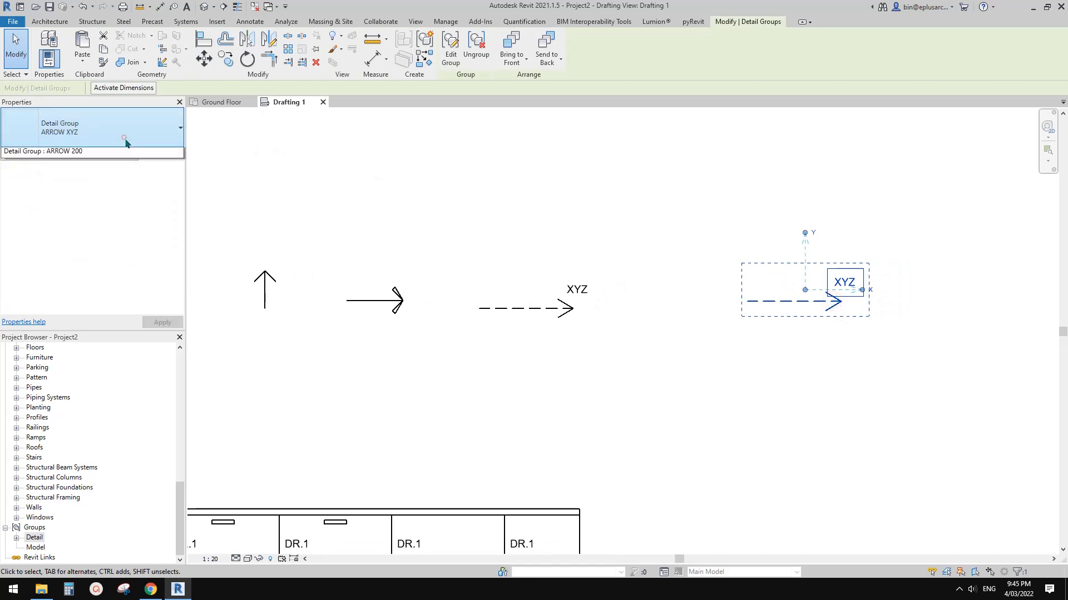
left_click(124, 136)
left_click(56, 182)
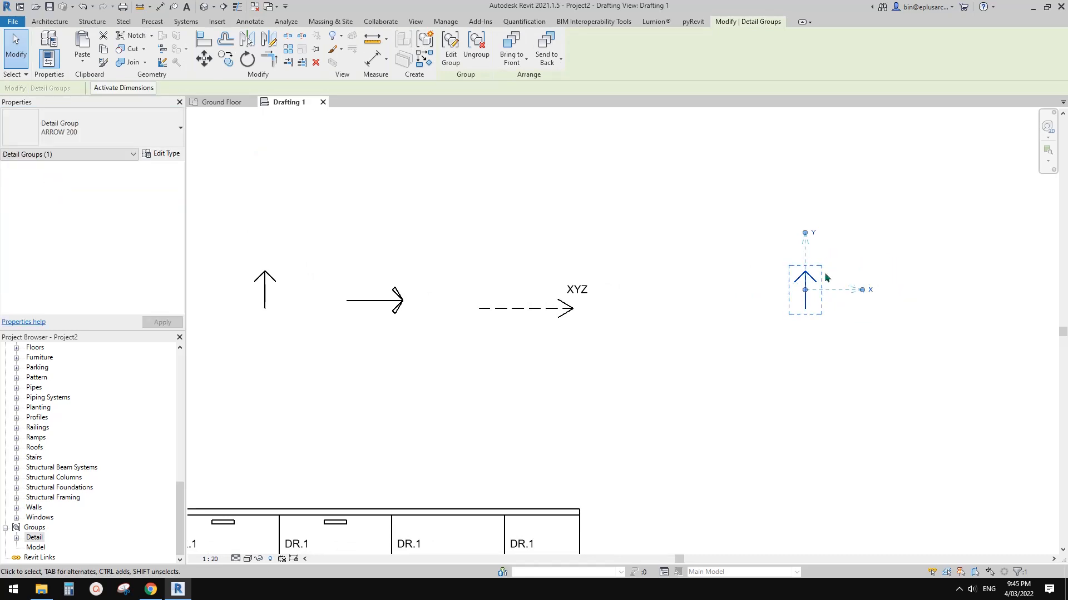
left_click(843, 315)
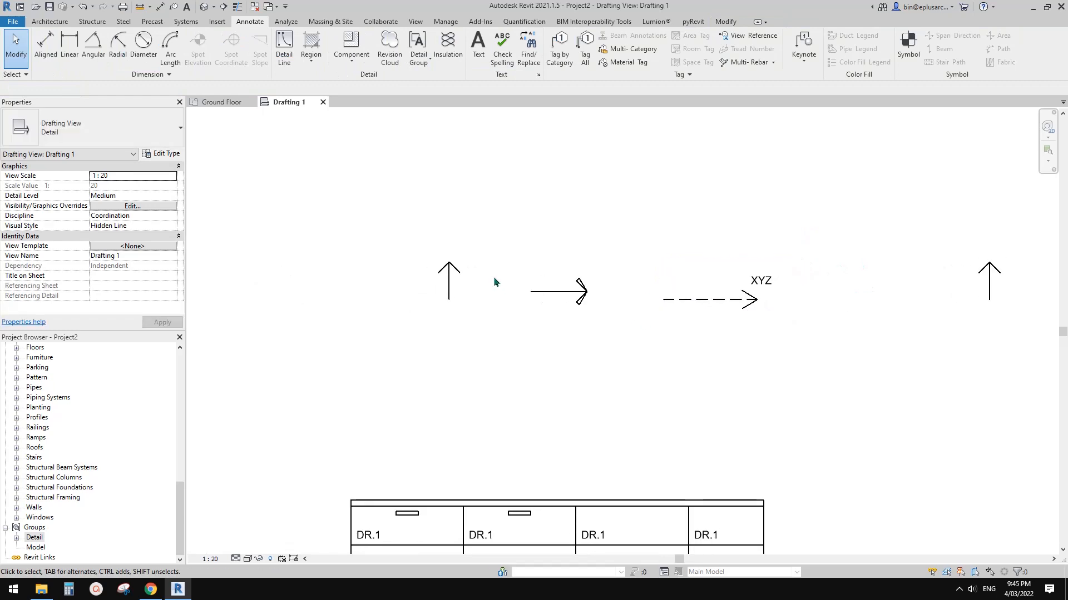
Examine the three original arrow groups, checking the direction of each arrow and the axes of the upward ARROW 200 group
scroll(493, 281, "up", 3)
scroll(678, 285, "down", 4)
middle_click_drag(773, 303, 650, 305)
middle_click_drag(504, 296, 550, 308)
scroll(610, 303, "up", 3)
scroll(565, 301, "down", 1)
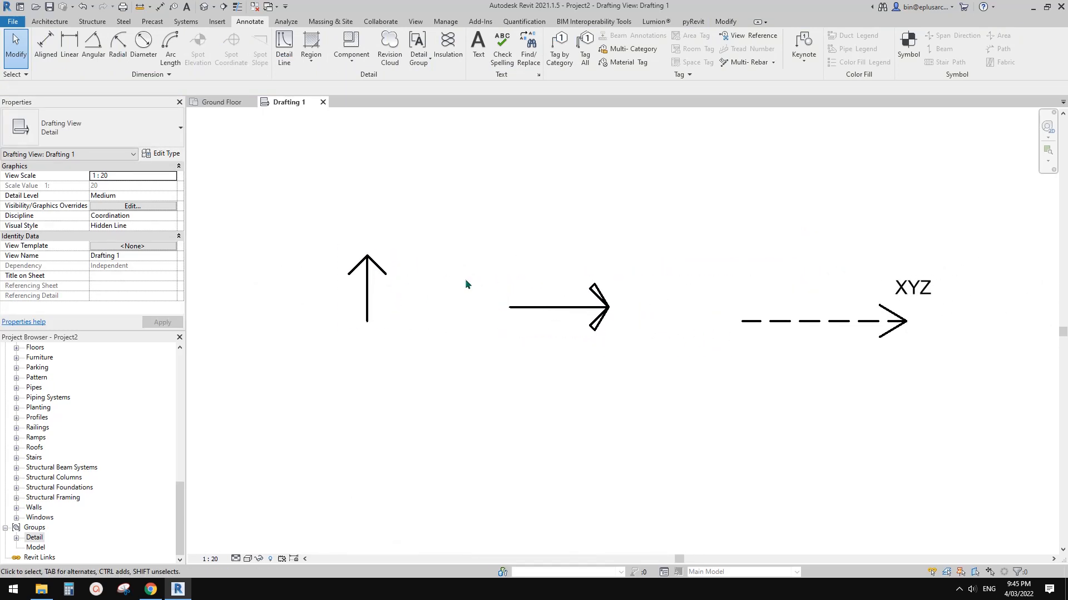
left_click(367, 278)
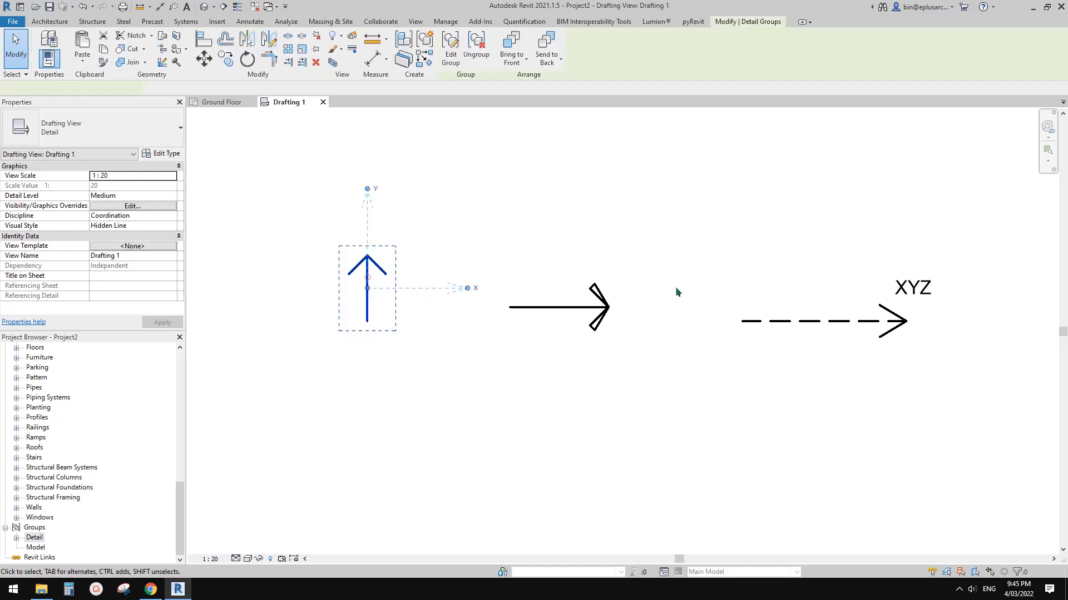
left_click(563, 324)
middle_click_drag(773, 337, 676, 328)
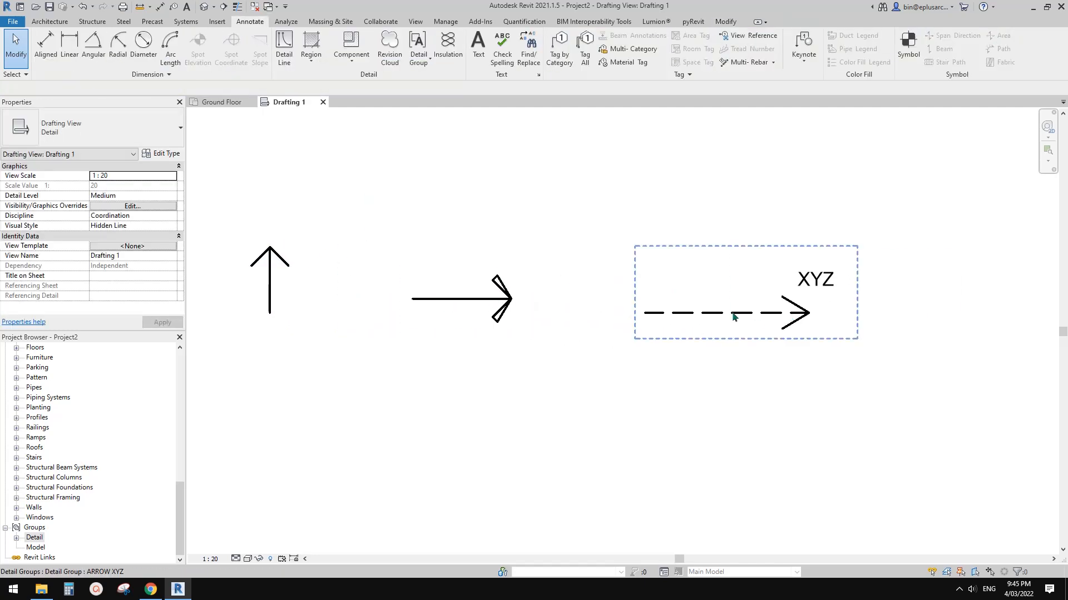
middle_click_drag(526, 318, 669, 332)
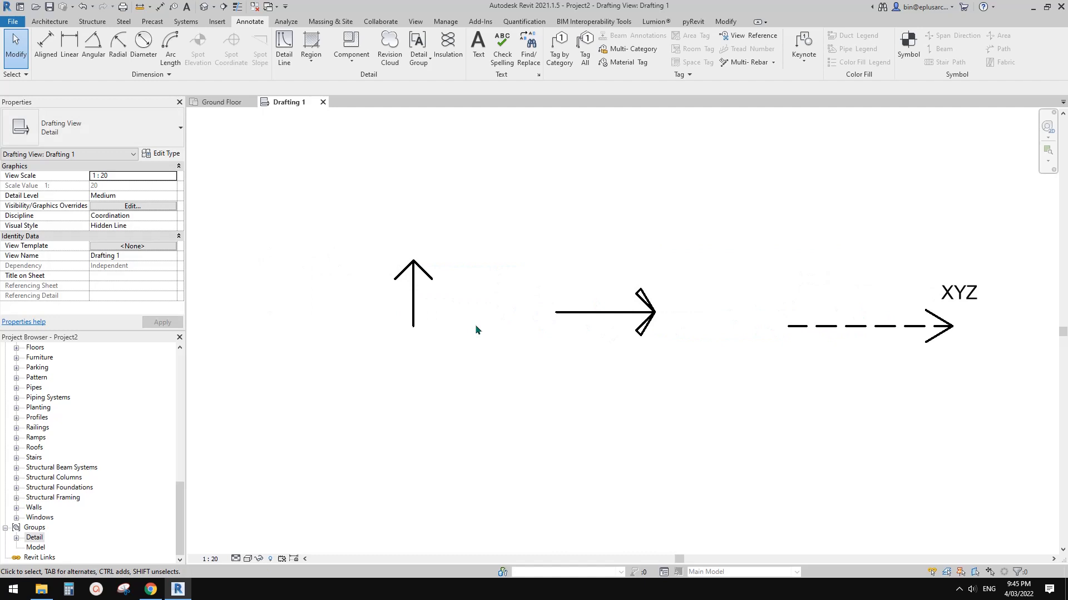
left_click(417, 282)
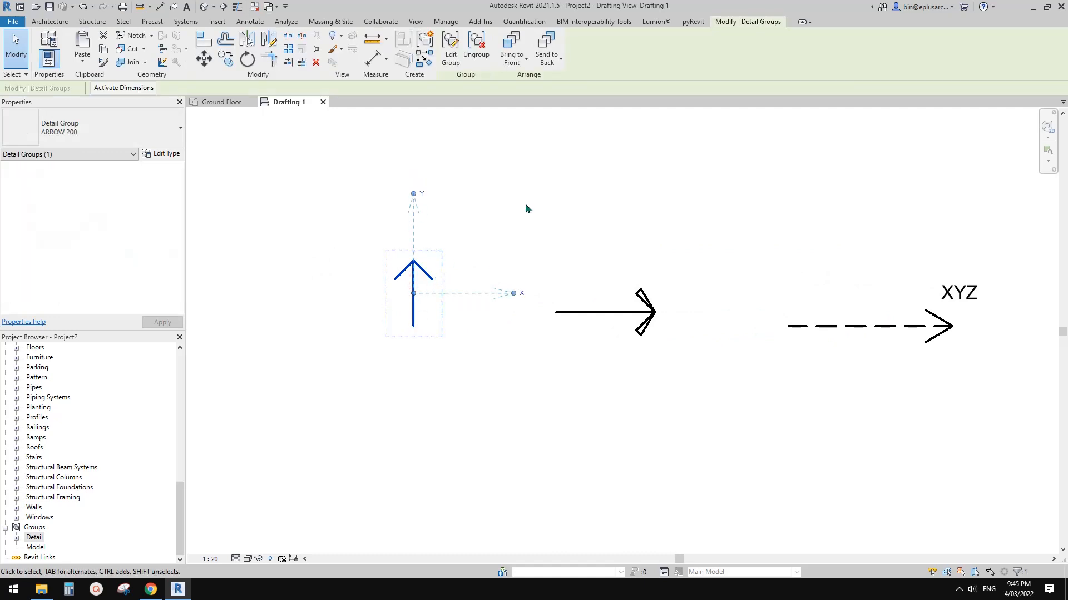
left_click(487, 269)
middle_click_drag(487, 269, 412, 269)
Rotate the original upward ARROW 200 group 90 degrees clockwise about its origin
left_click(427, 294)
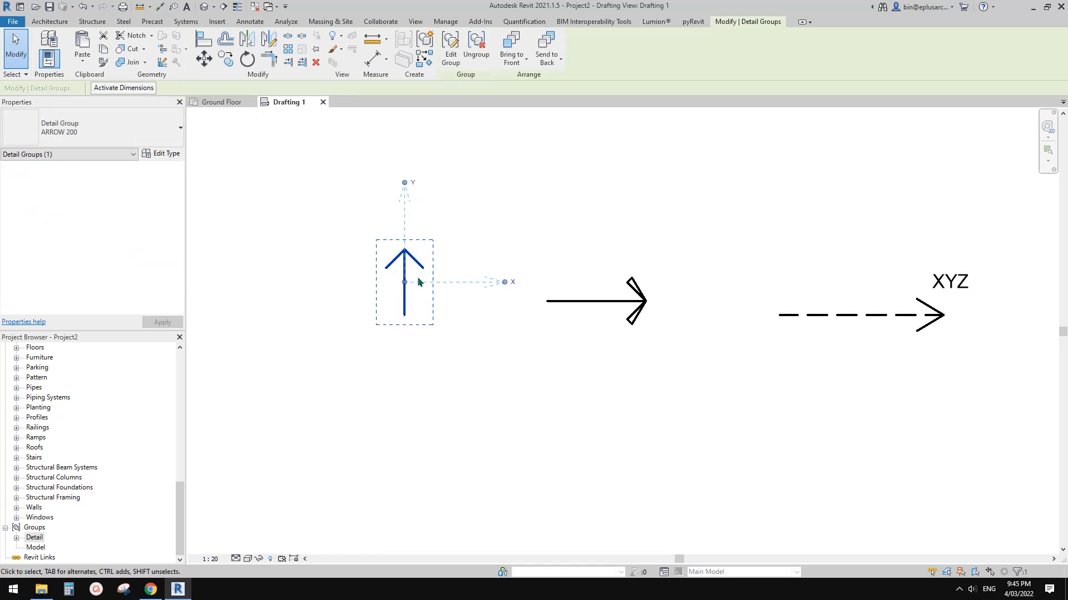
key("r")
key("o")
left_click(465, 223)
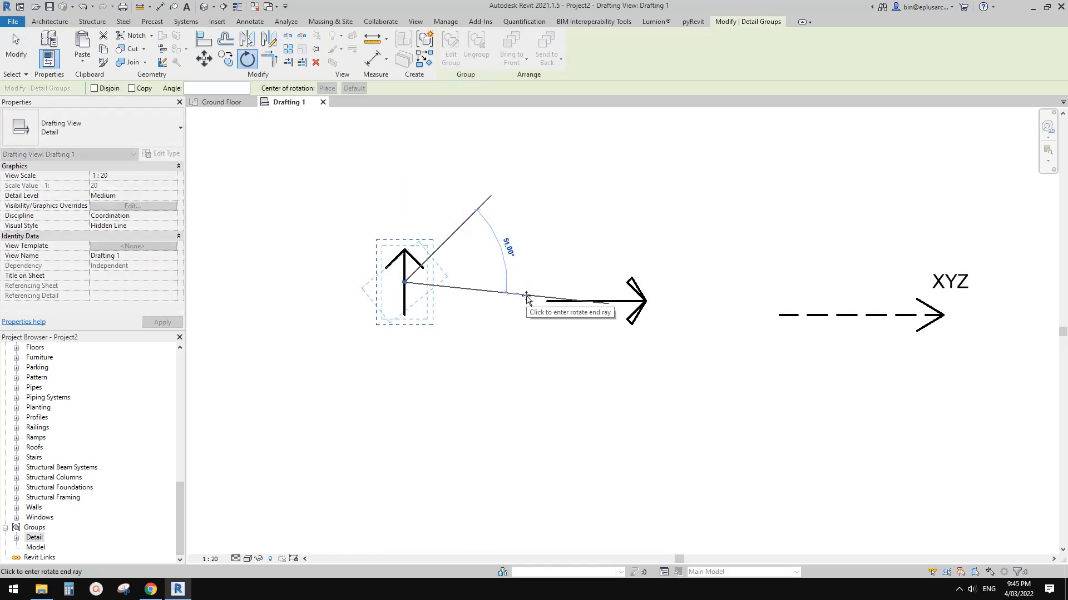
type("90")
key("Return")
left_click(493, 303)
left_click(432, 287)
scroll(432, 288, "down", 2)
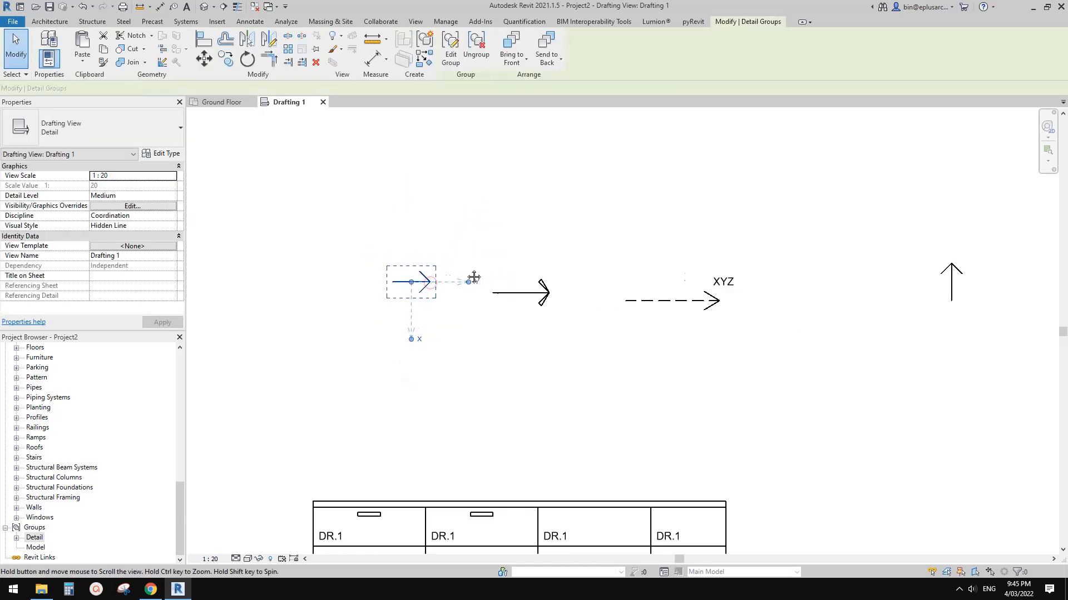
key("Escape")
mouse_move(907, 289)
middle_mouse_down()
mouse_move(798, 277)
mouse_move(844, 285)
middle_mouse_up()
left_click(841, 279)
key("Escape")
left_click(366, 54)
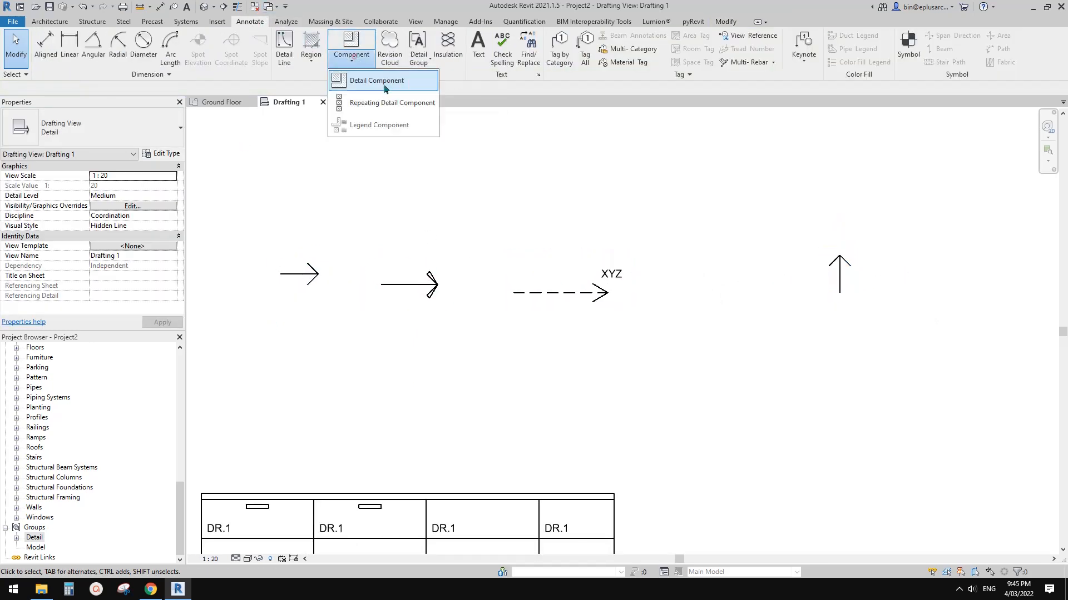
left_click(371, 82)
left_click(118, 132)
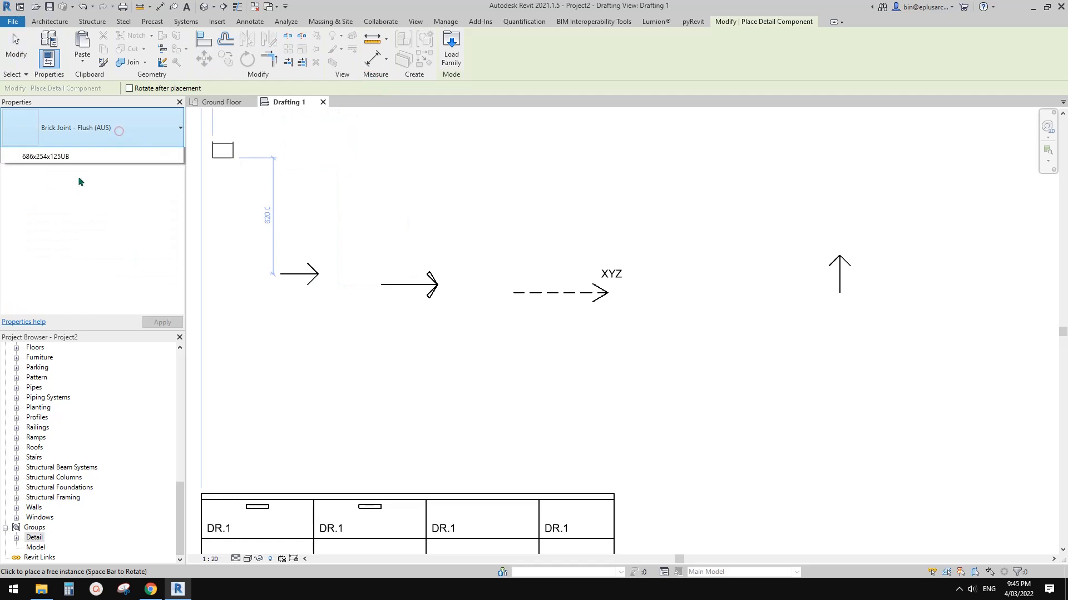
Place an ARROW 200 detail group in the empty area just above the head of the dashed XYZ arrow
left_click(252, 21)
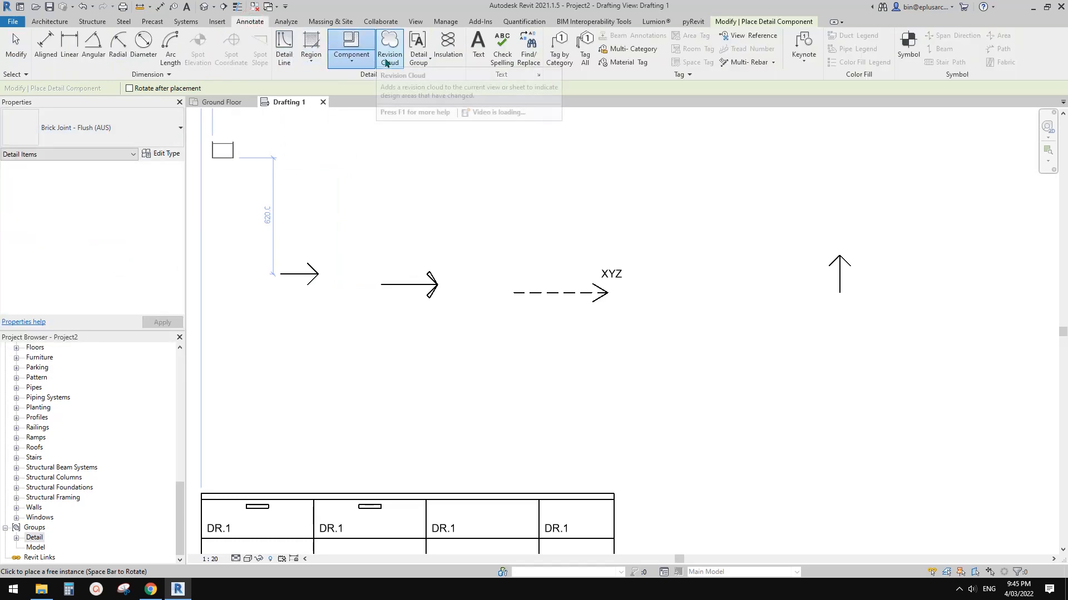
left_click(429, 60)
left_click(441, 85)
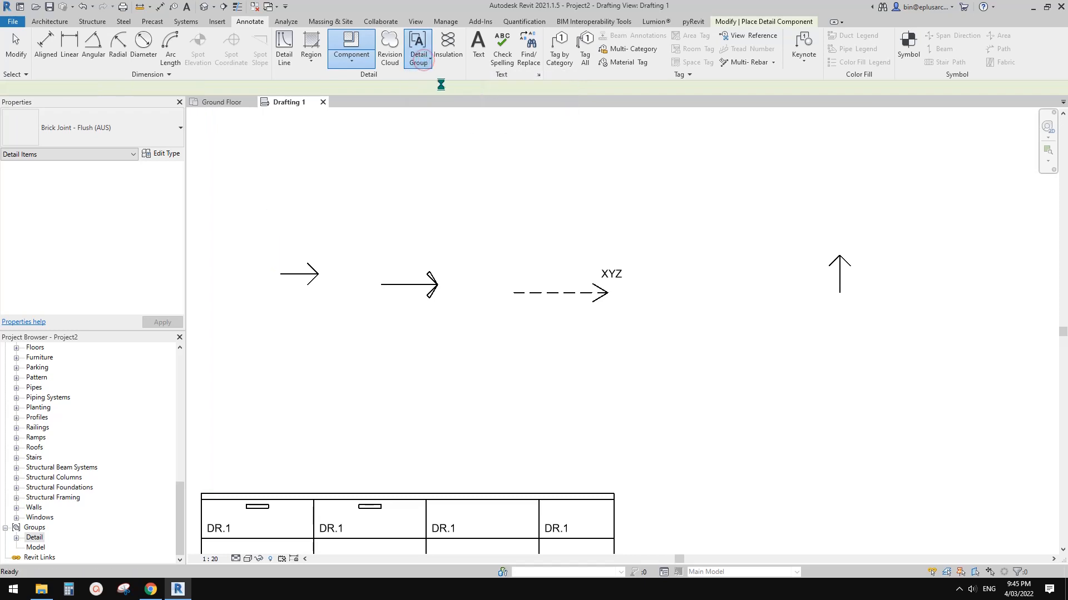
left_click(126, 126)
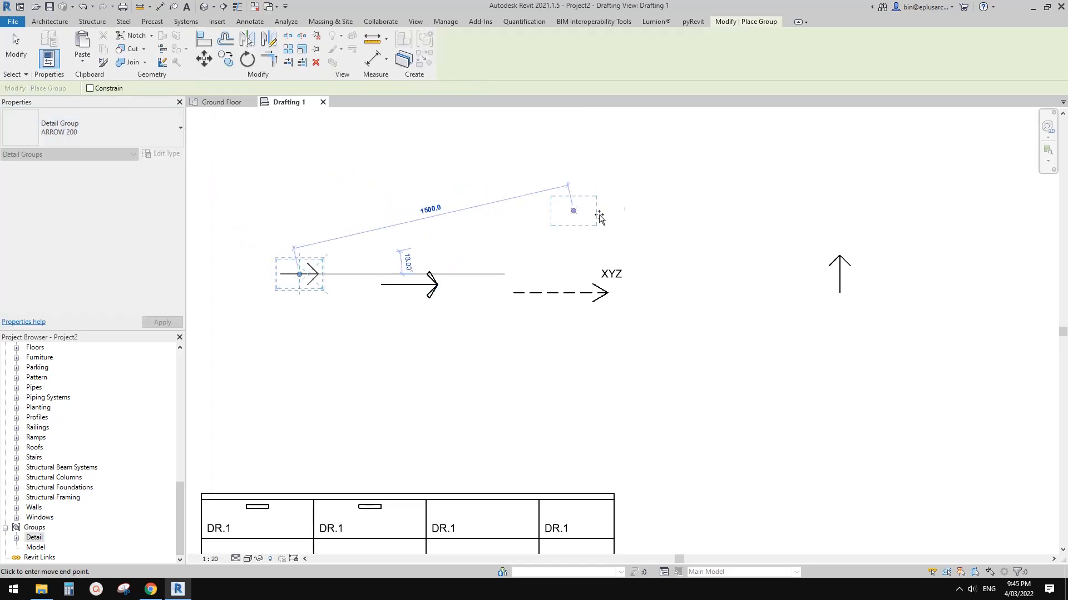
left_click(634, 216)
key("Escape")
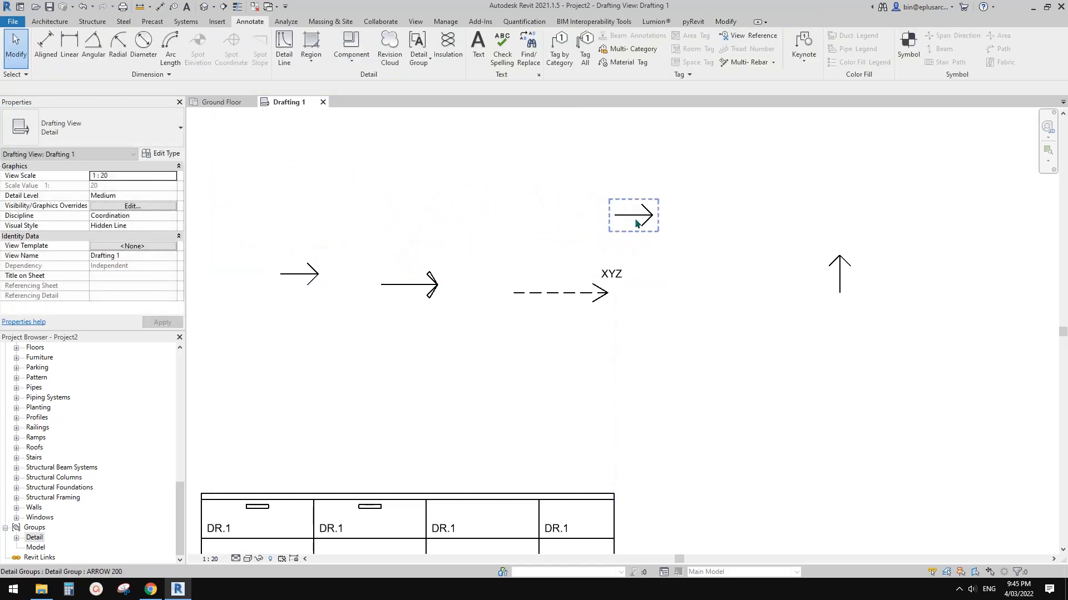
Switch the new arrow group above the dashed XYZ arrow to the ARROW 300 group type
left_click(627, 227)
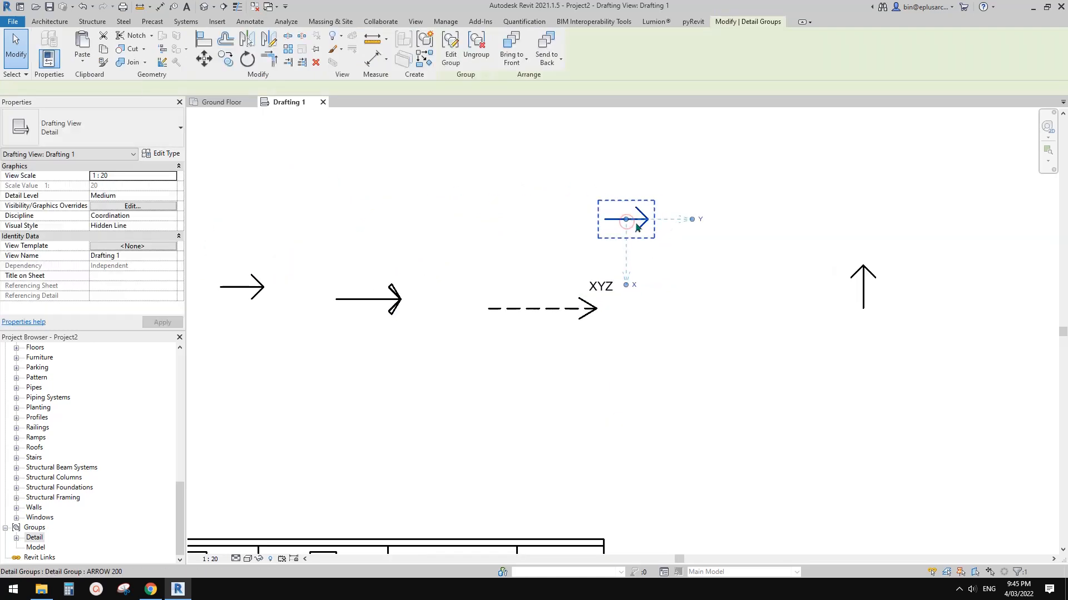
scroll(637, 222, "up", 2)
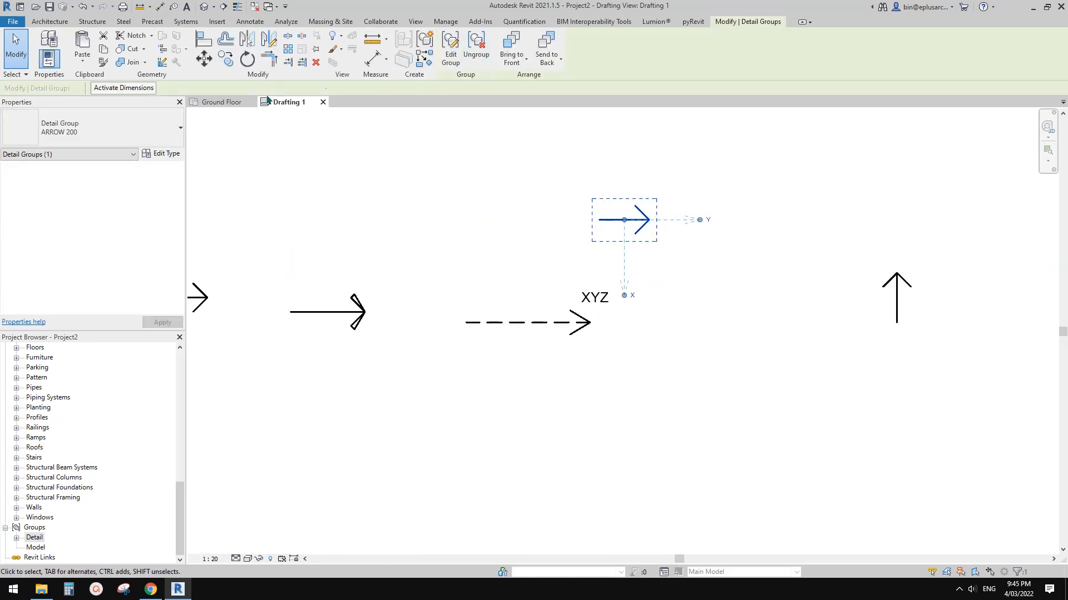
left_click(105, 122)
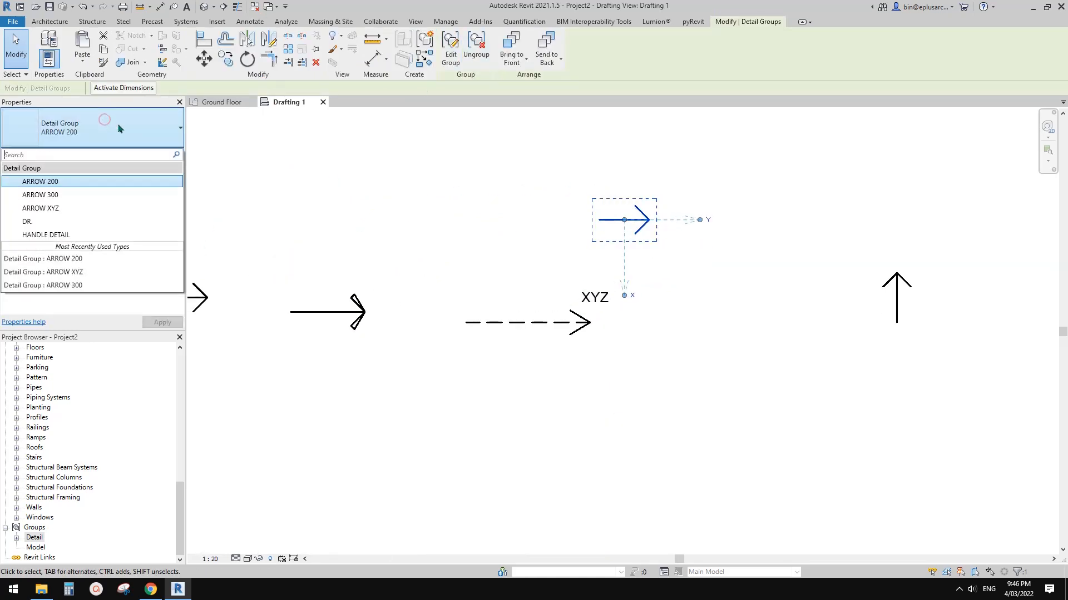
left_click(67, 195)
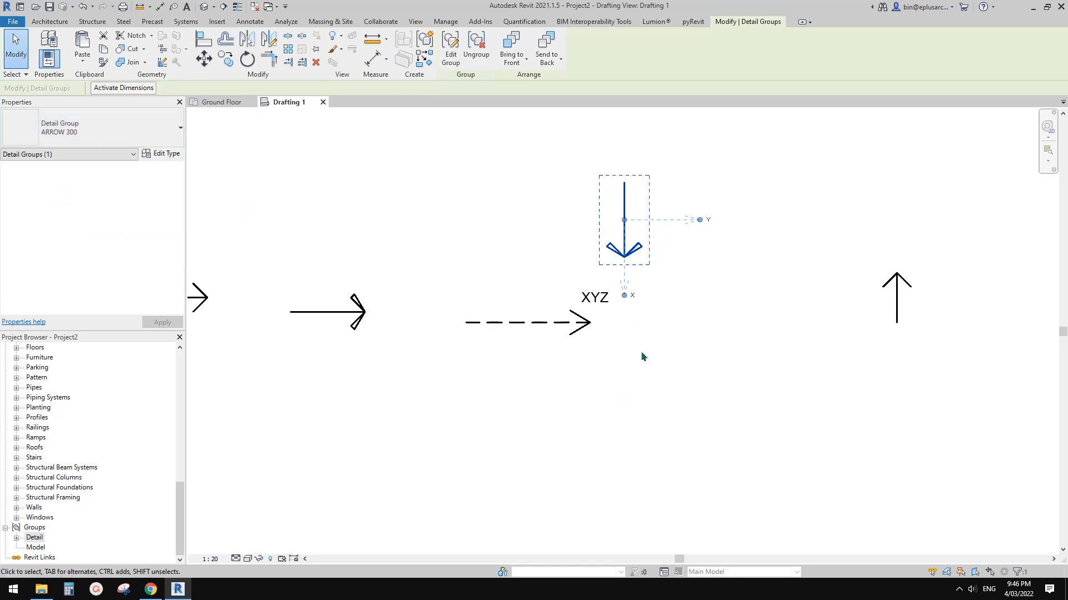
left_click(642, 329)
Delete the ARROW 300 group placed above the dashed XYZ arrow
scroll(644, 322, "down", 2)
left_click(631, 245)
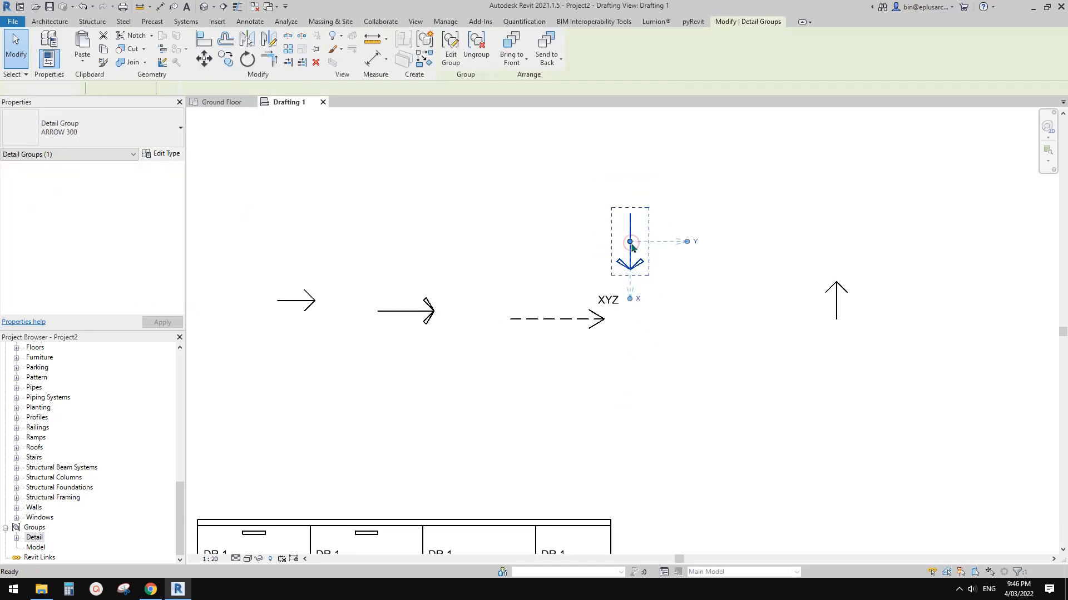
key("Delete")
Rotate the original ARROW 200 group 90 degrees counterclockwise about its origin
middle_click_drag(472, 332, 627, 332)
scroll(465, 303, "up", 1)
left_click(446, 304)
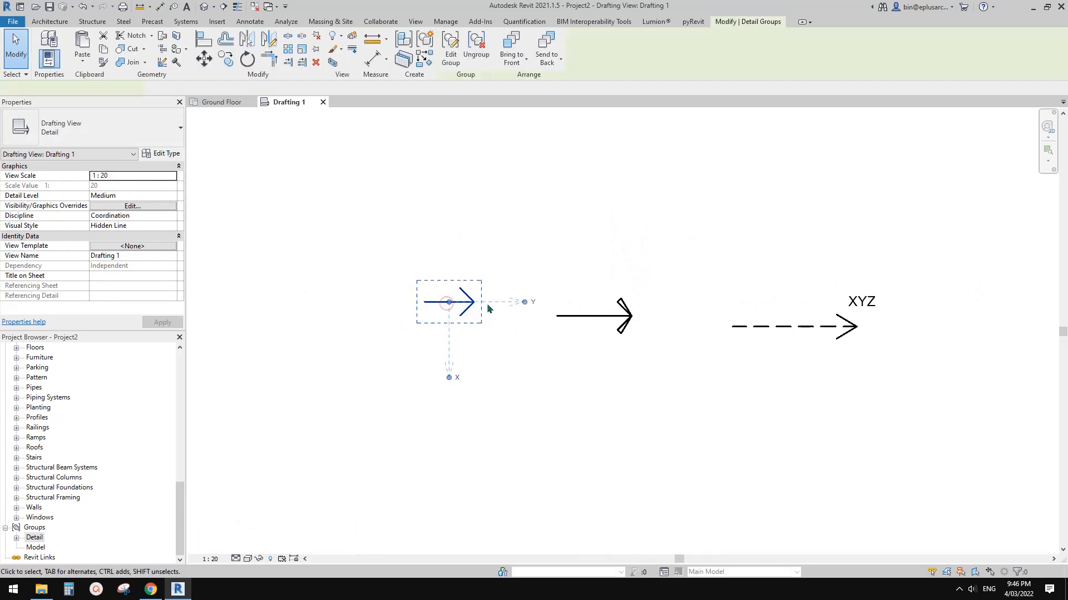
key("r")
key("o")
left_click(570, 302)
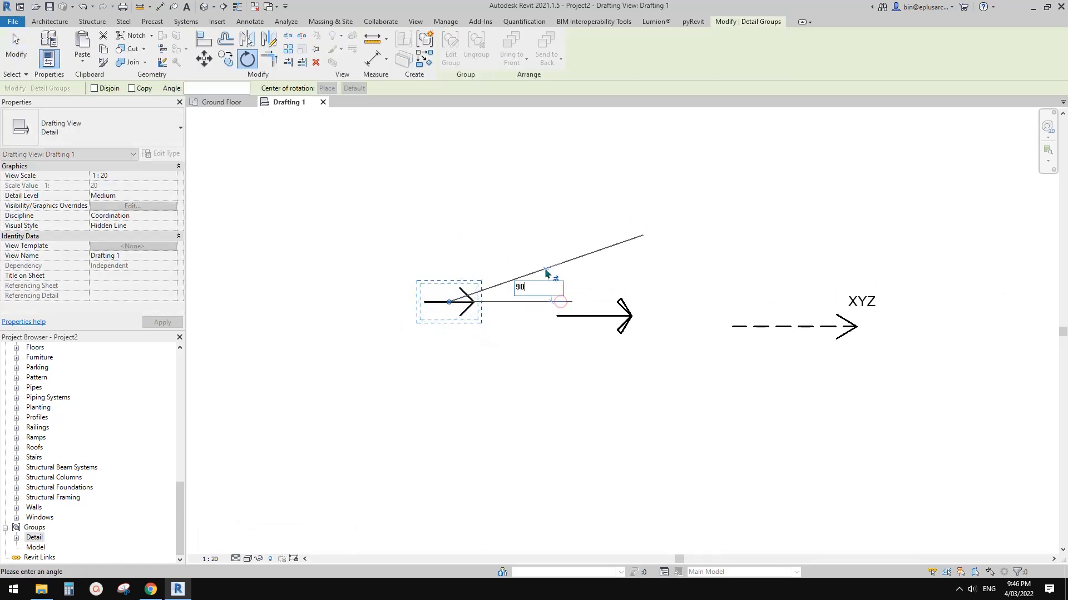
type("90")
key("Return")
left_click(525, 351)
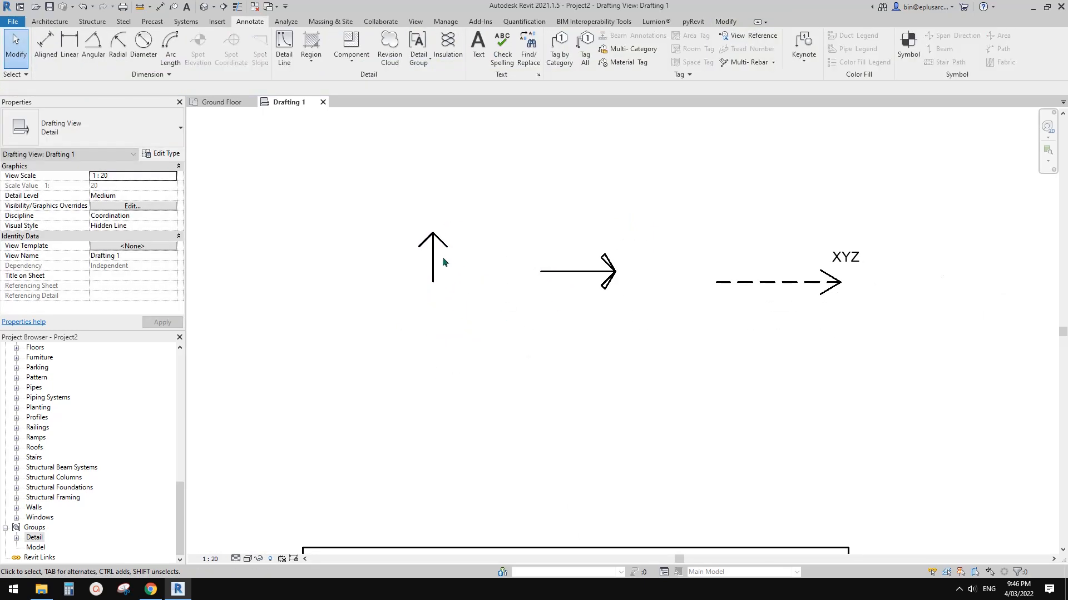
Select the original upward ARROW 200 group and inspect its group origin and its X and Y axes
scroll(439, 261, "up", 1)
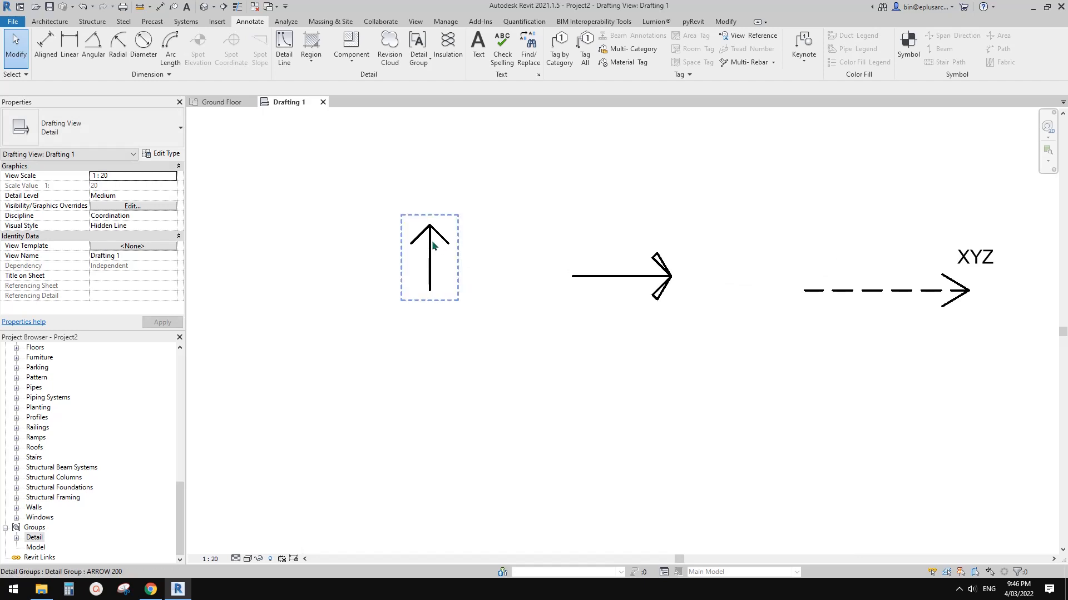
left_click(433, 246)
middle_click_drag(470, 284, 455, 287)
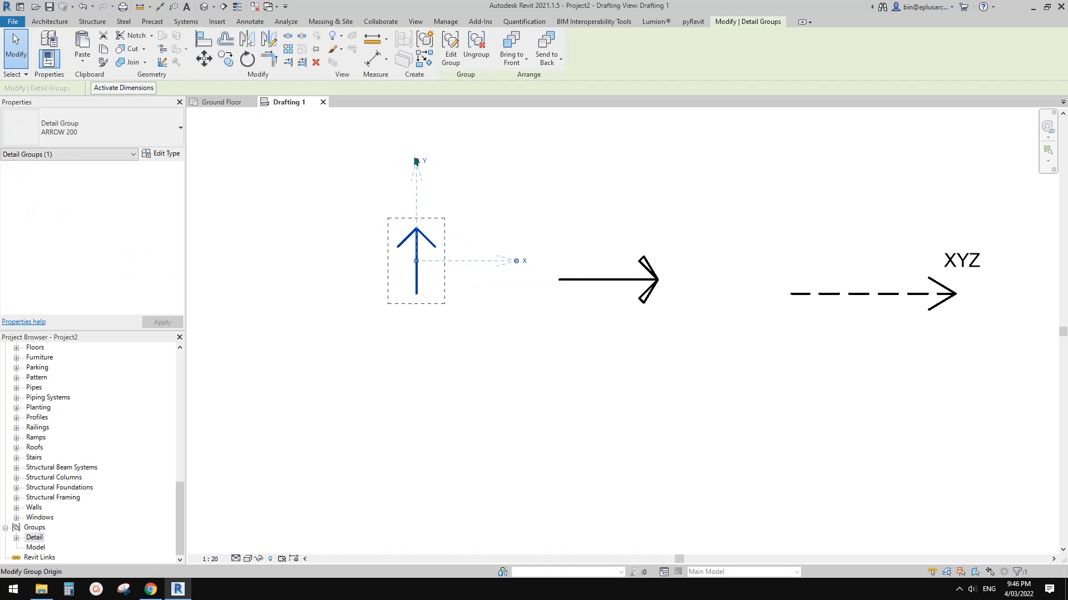
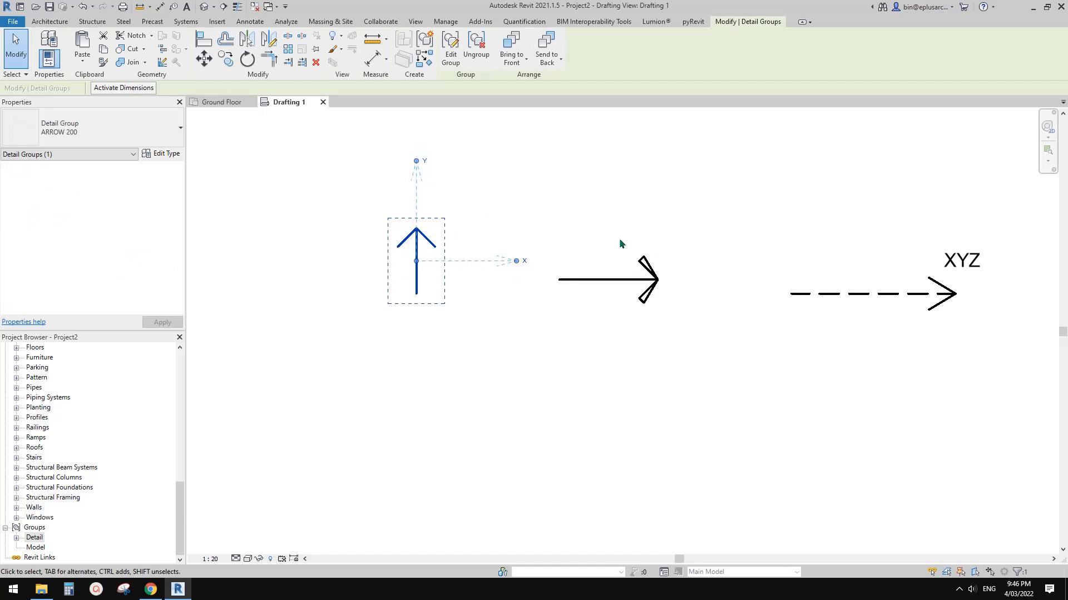
Rotate the origin axes of the ARROW 200 detail group so its X axis points up along the arrow
left_click(626, 286)
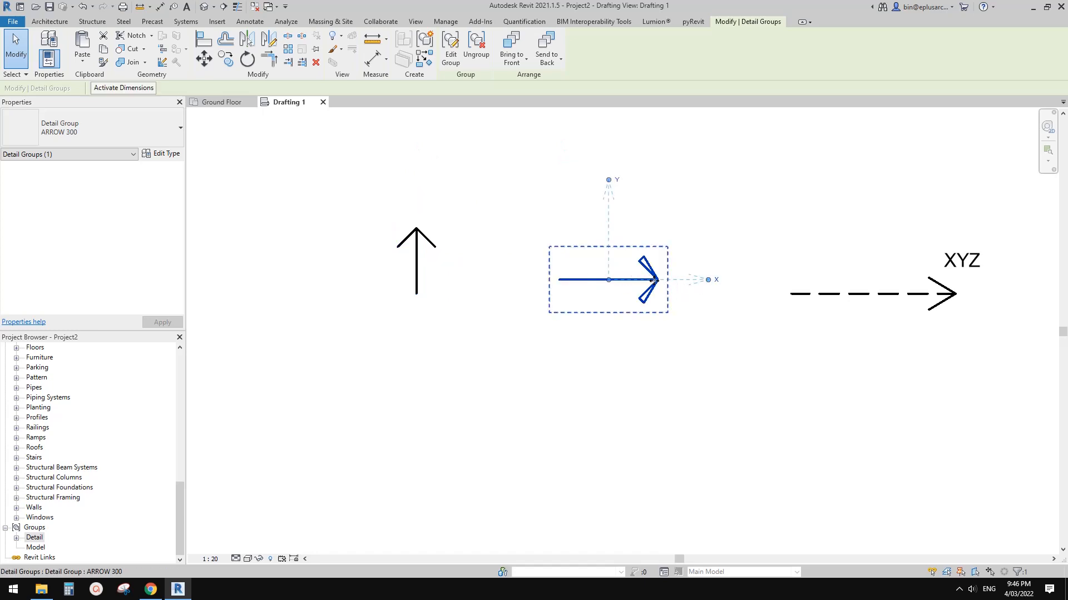
left_click(458, 255)
left_click(418, 250)
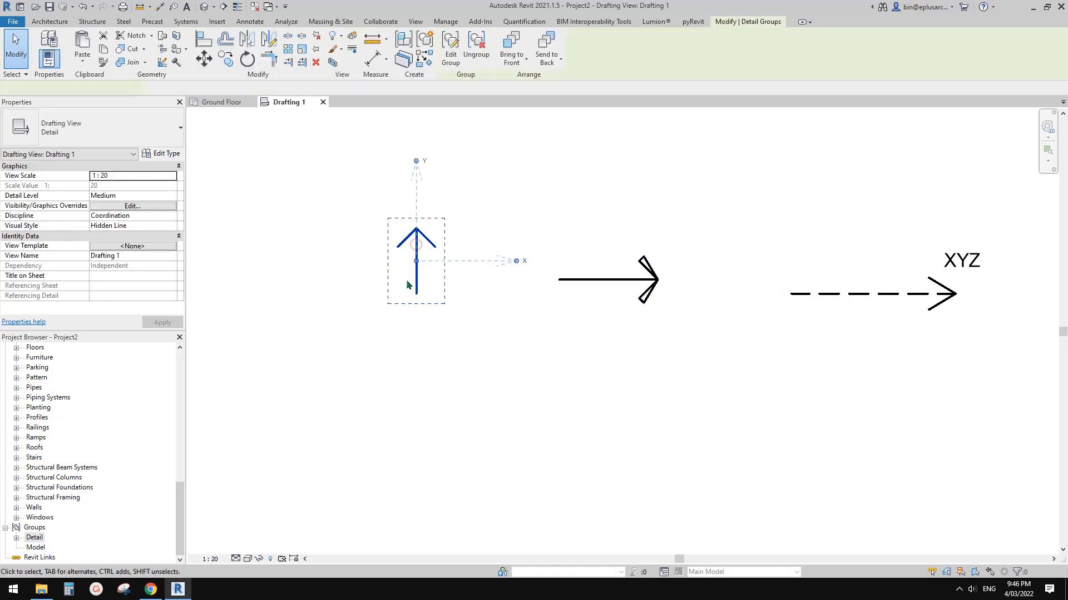
left_click_drag(517, 263, 517, 263)
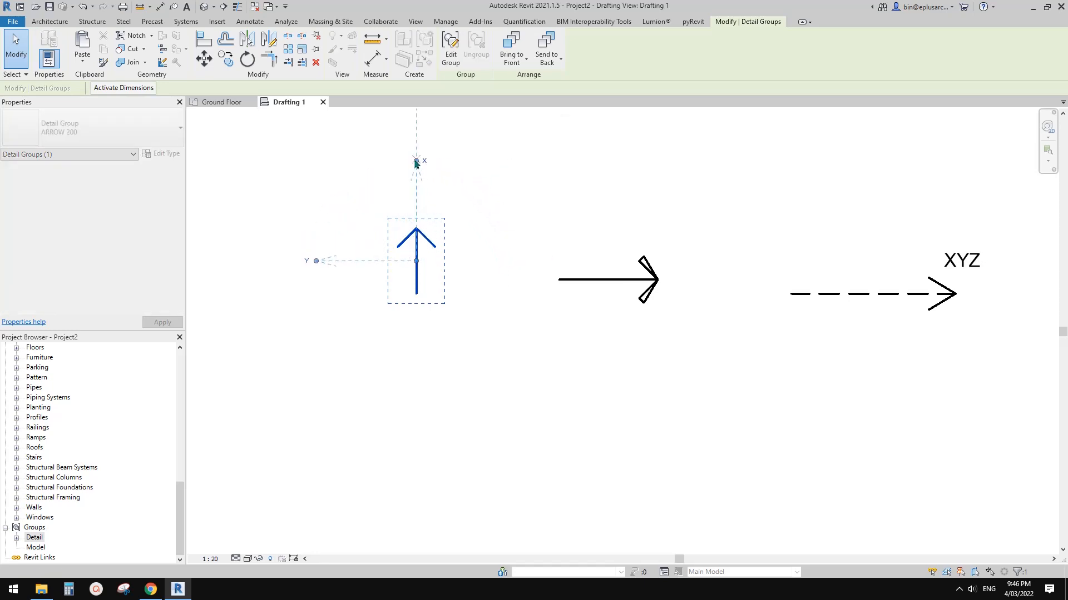
left_click_drag(416, 163, 416, 161)
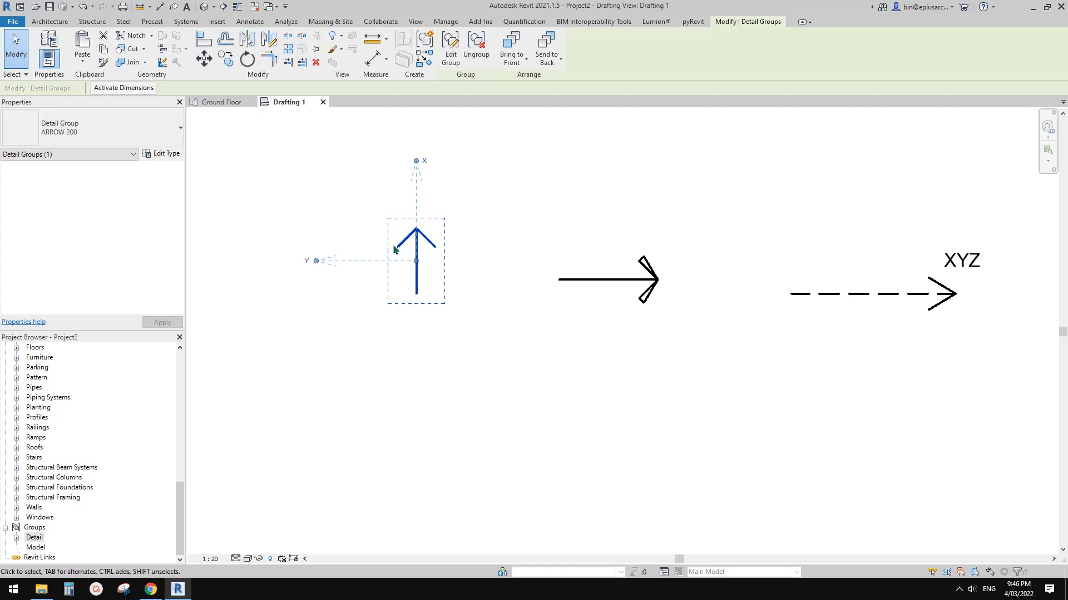
left_click(509, 204)
Switch the separate upright arrow instance through group types ARROW 300 and ARROW XYZ, and set it back to ARROW 200
scroll(508, 200, "down", 2)
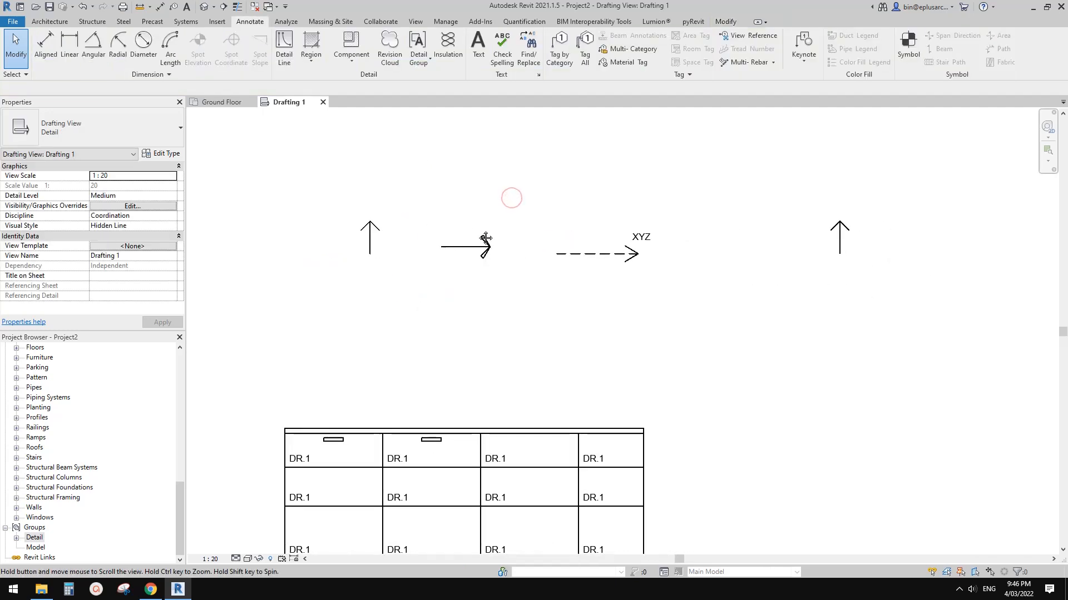
left_click(840, 238)
scroll(739, 239, "up", 3)
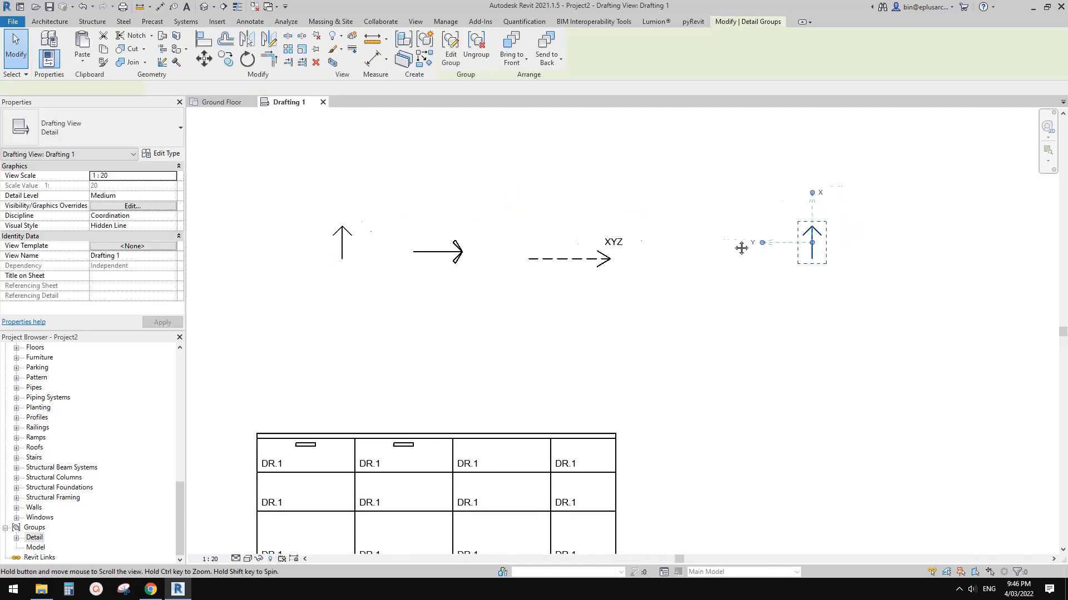
left_click(110, 118)
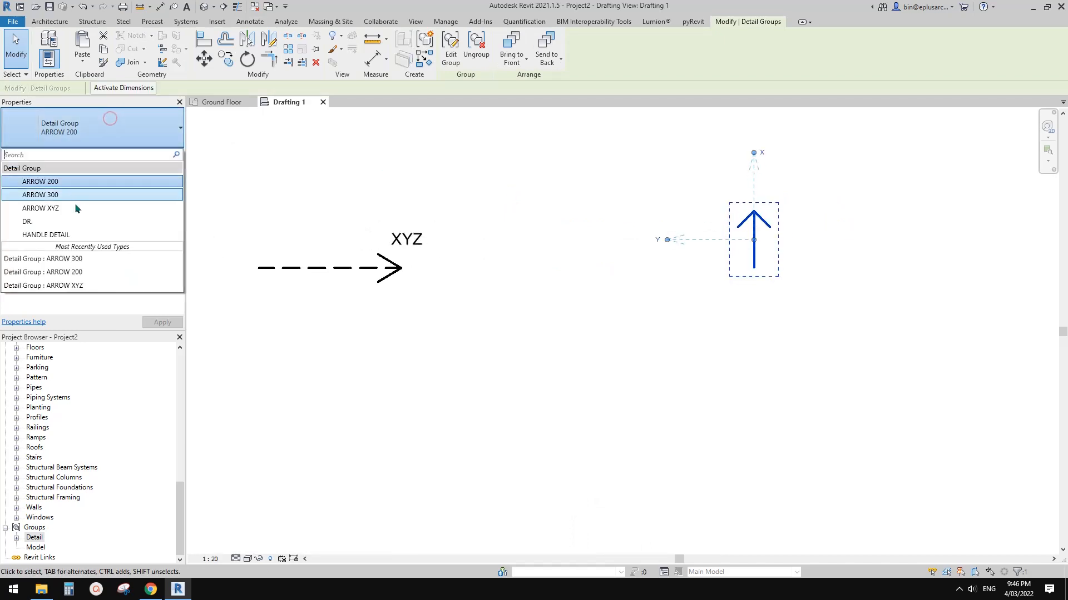
left_click(69, 195)
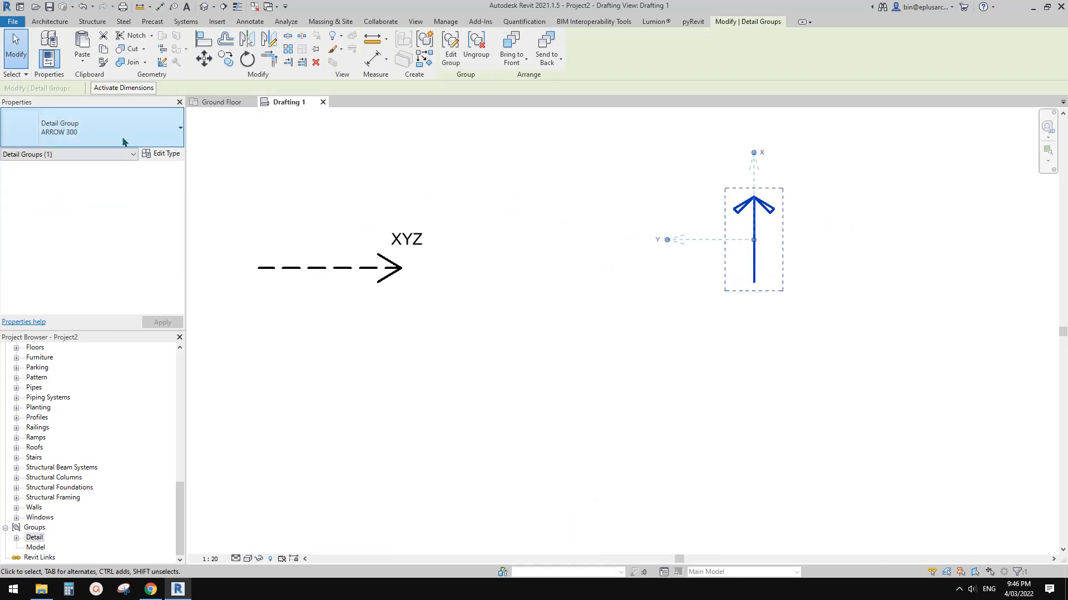
left_click(111, 127)
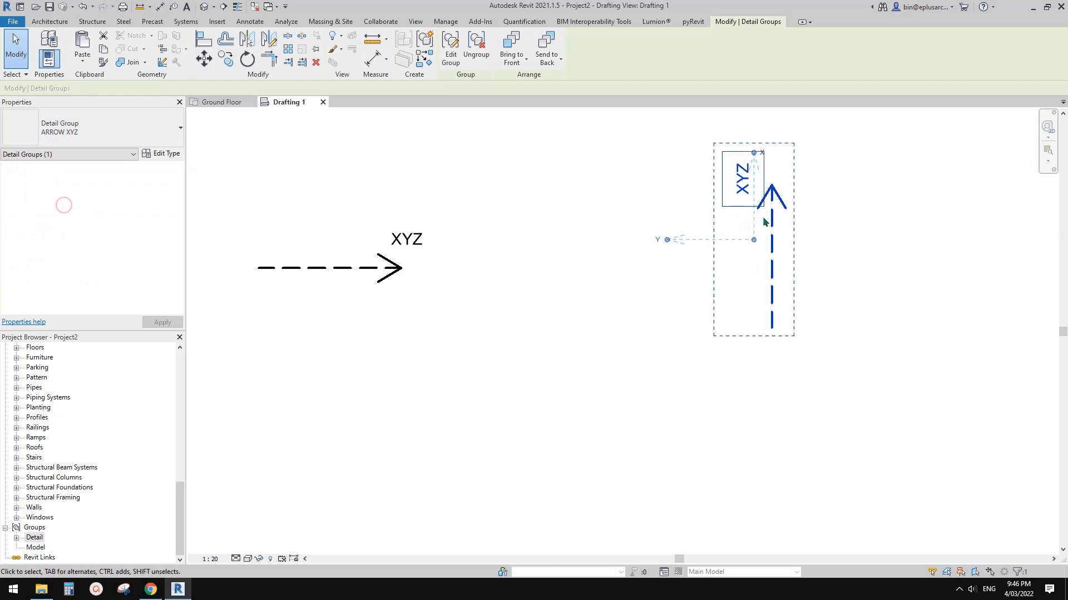
left_click(135, 128)
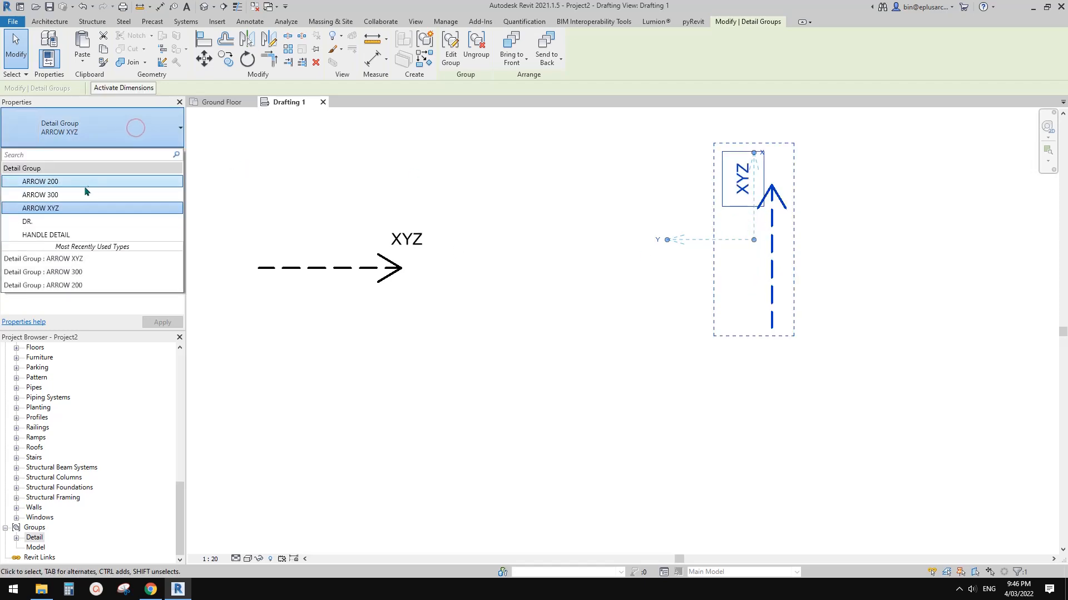
left_click(85, 191)
left_click(121, 134)
left_click(72, 181)
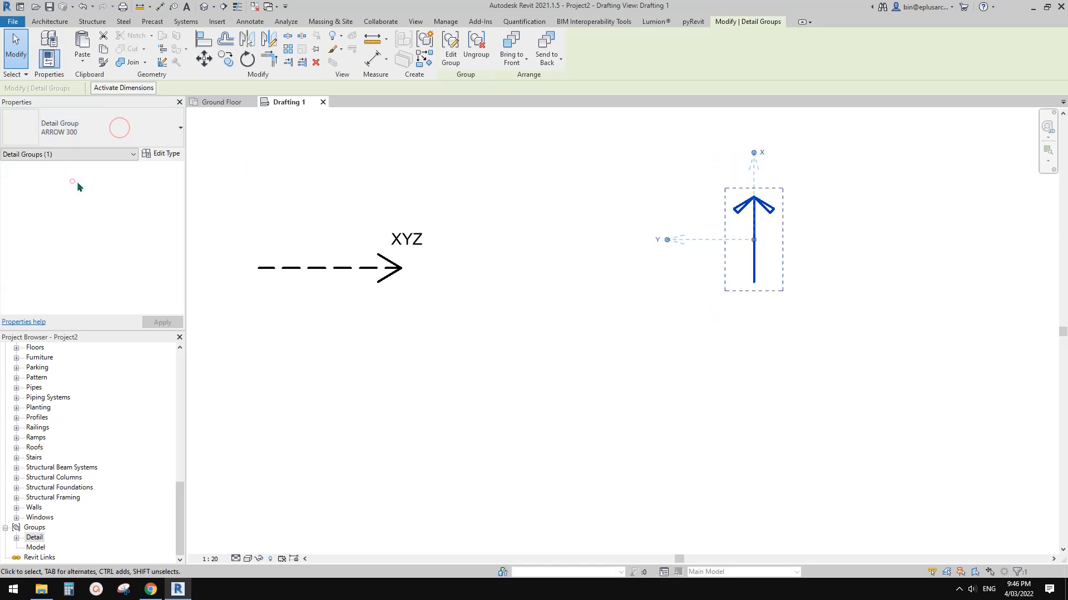
Move the ARROW XYZ group's origin down onto its dashed line, near the middle of the arrow
scroll(439, 228, "down", 2)
middle_click_drag(454, 236, 704, 236)
scroll(667, 256, "up", 4)
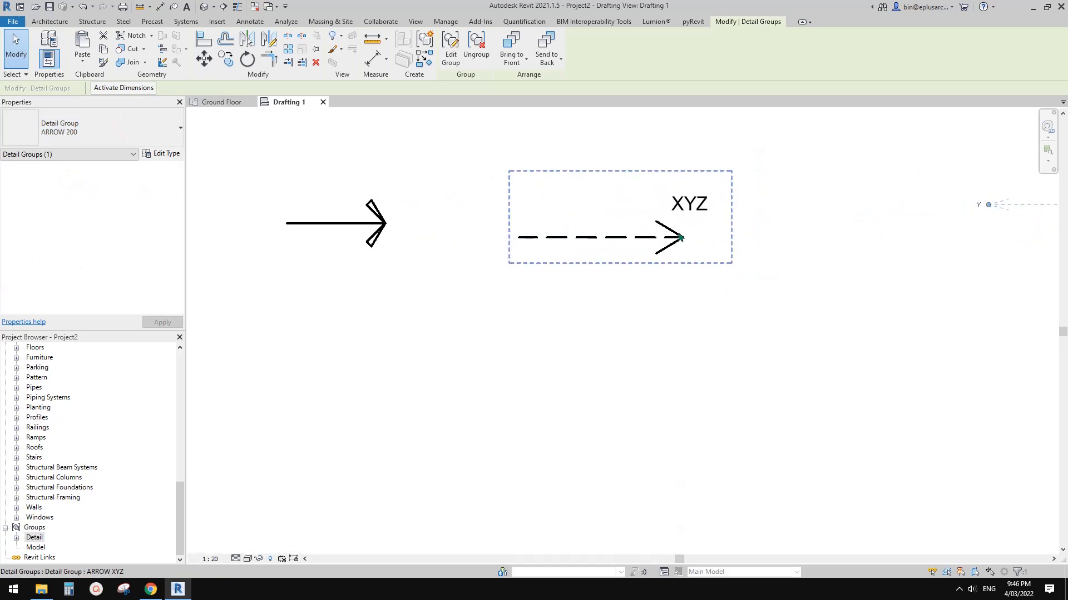
key("Escape")
left_click(644, 264)
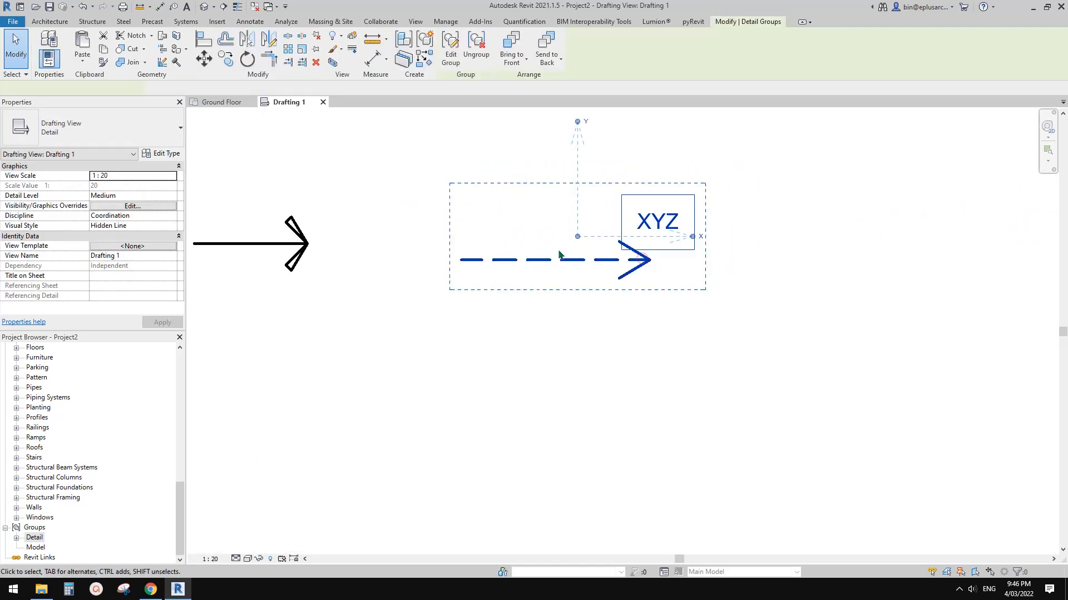
scroll(675, 255, "down", 1)
middle_click_drag(432, 265, 507, 255)
key("Escape")
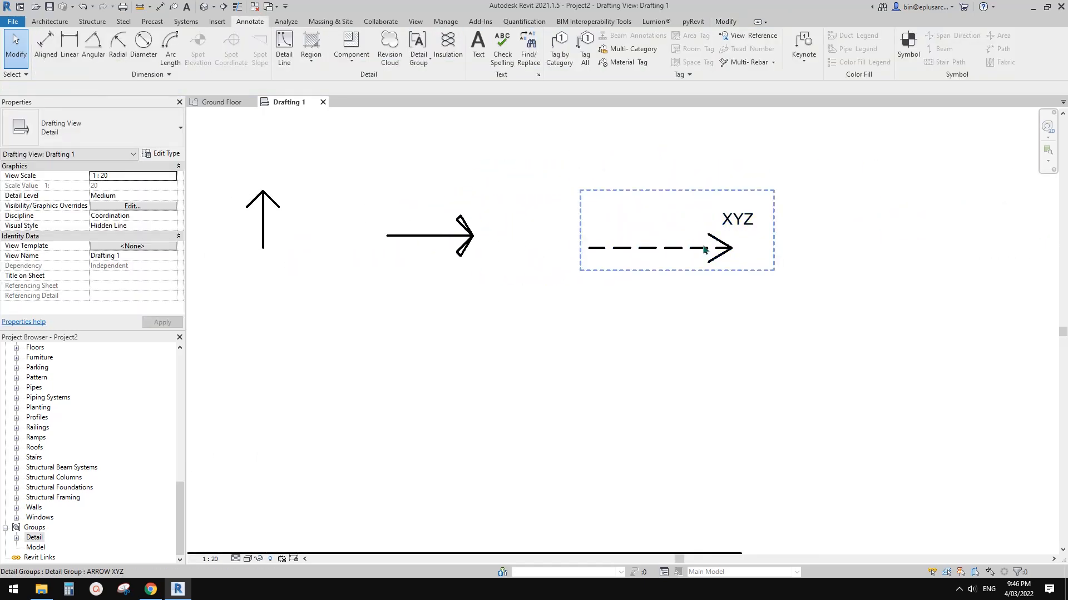
left_click(704, 247)
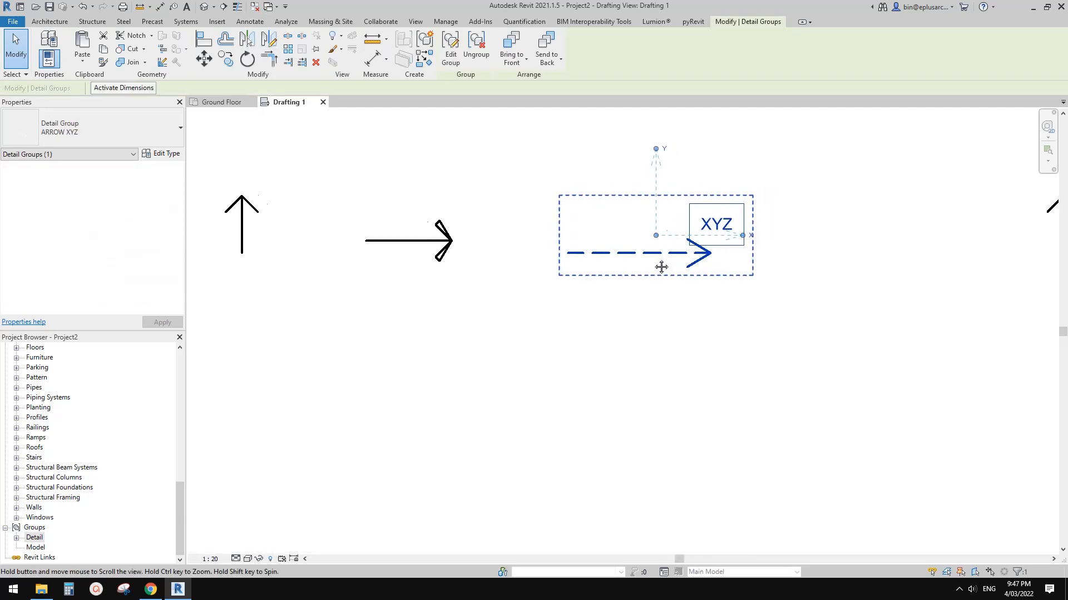
scroll(651, 258, "up", 3)
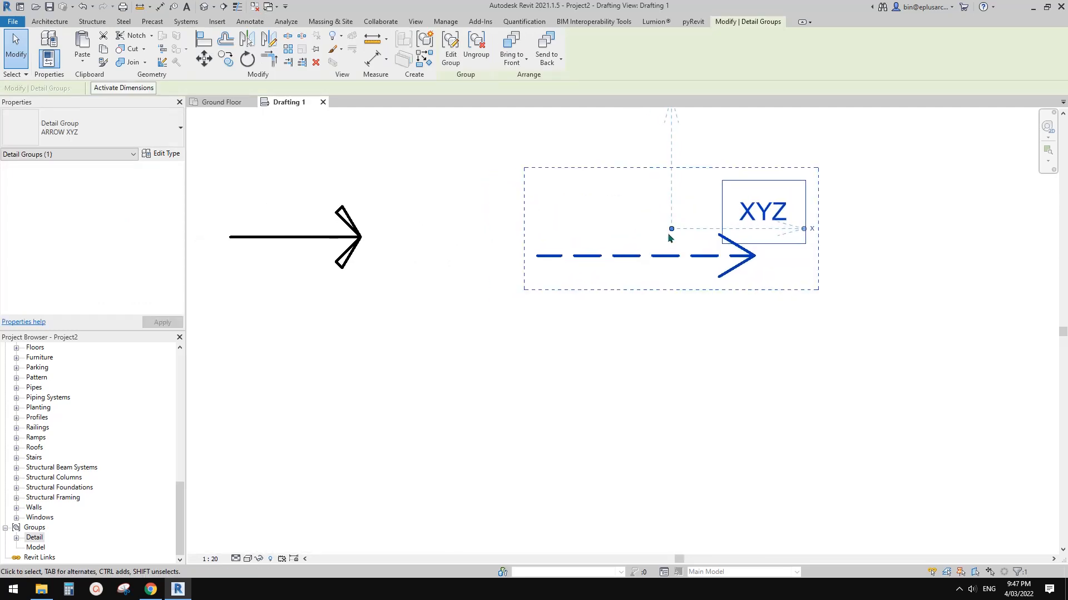
left_click_drag(672, 230, 664, 242)
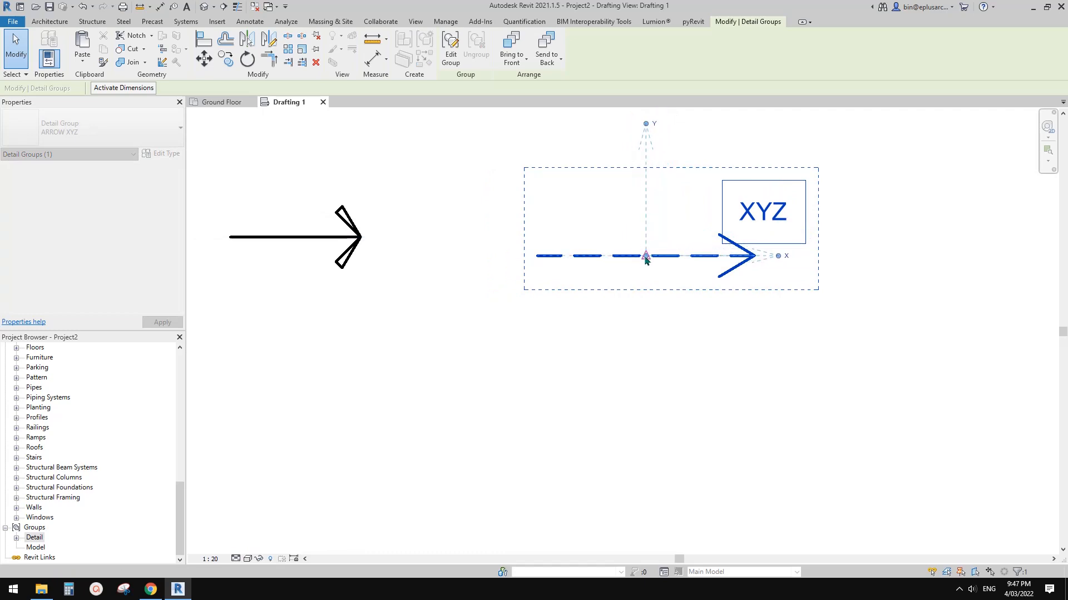
left_click_drag(645, 258, 645, 258)
scroll(648, 264, "down", 2)
middle_click_drag(586, 295, 340, 325)
left_click(537, 341)
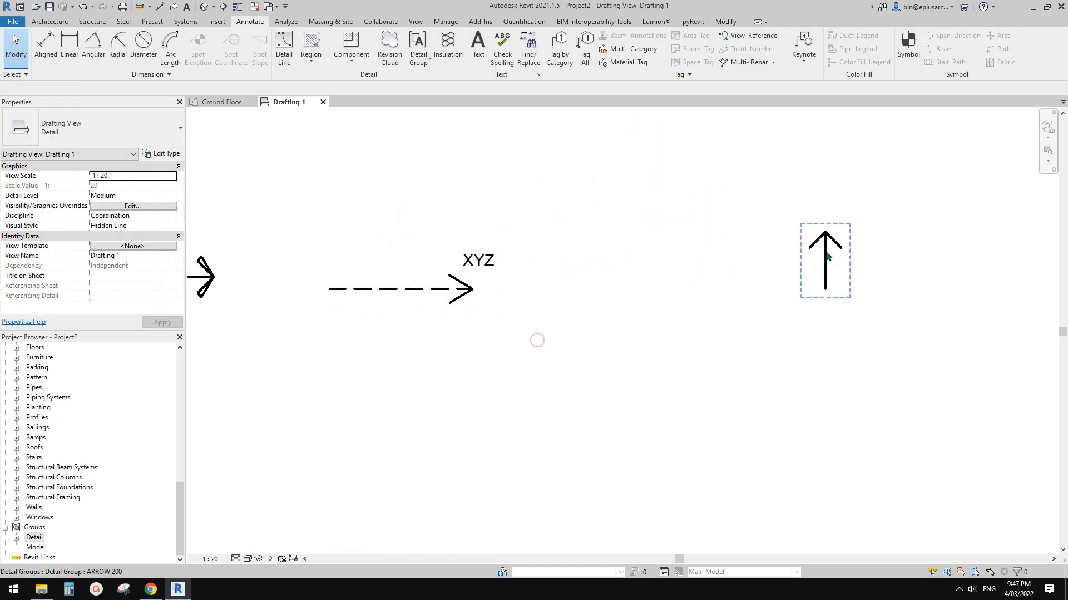
Change the separate upright arrow instance to ARROW 300, to ARROW XYZ, and back to ARROW 300
left_click(827, 255)
left_click(141, 124)
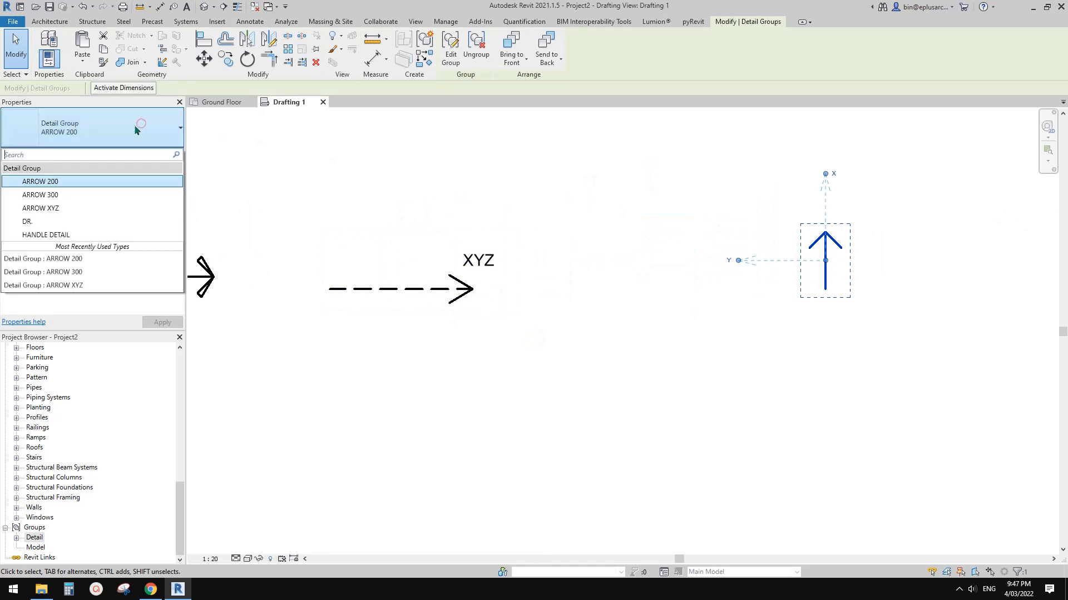
left_click(63, 194)
left_click(92, 138)
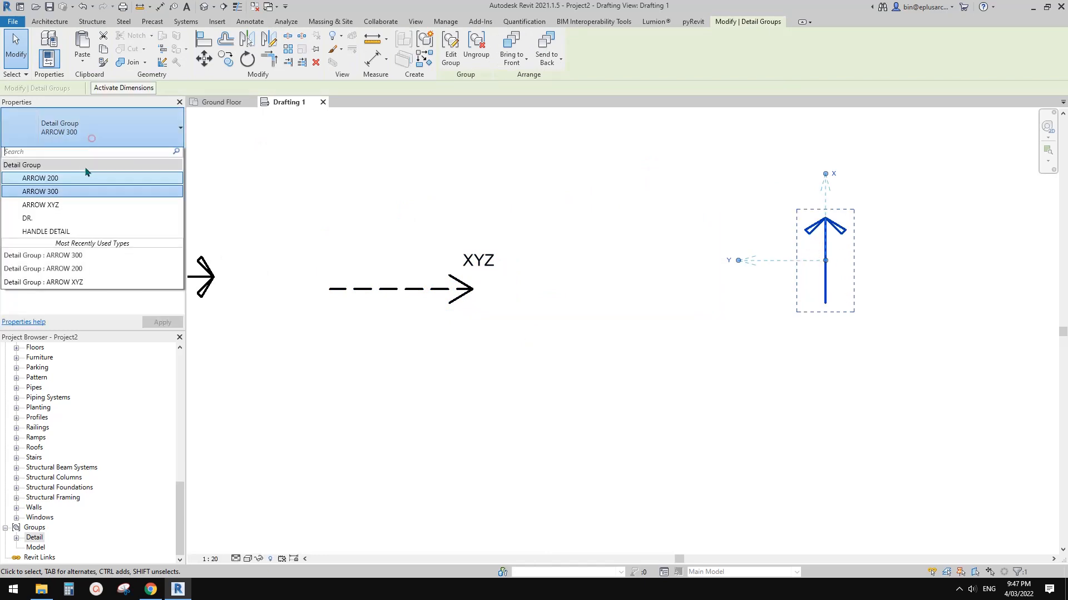
left_click(76, 207)
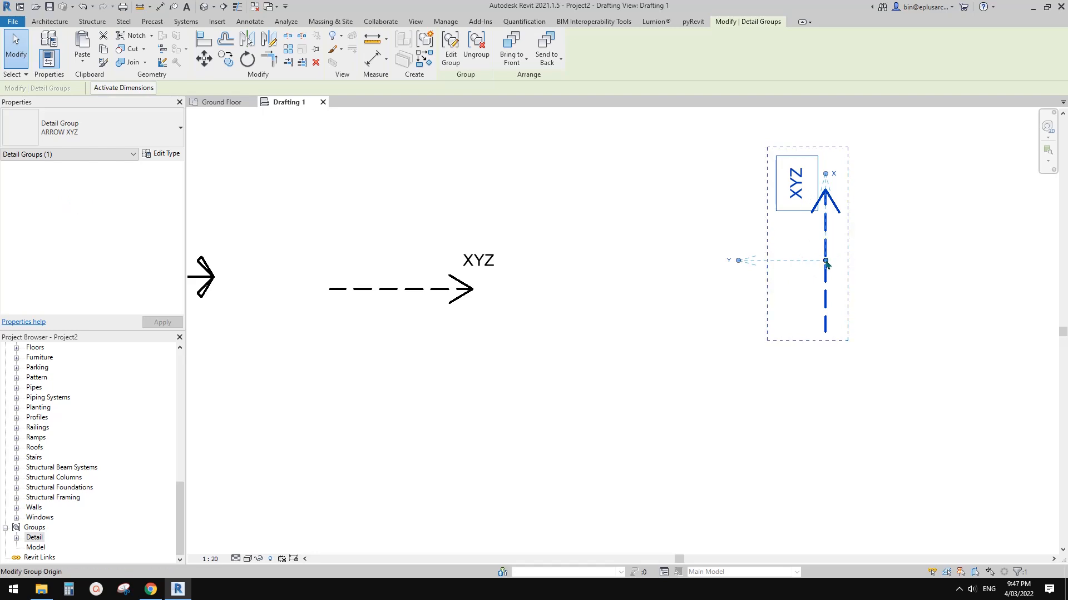
left_click(92, 133)
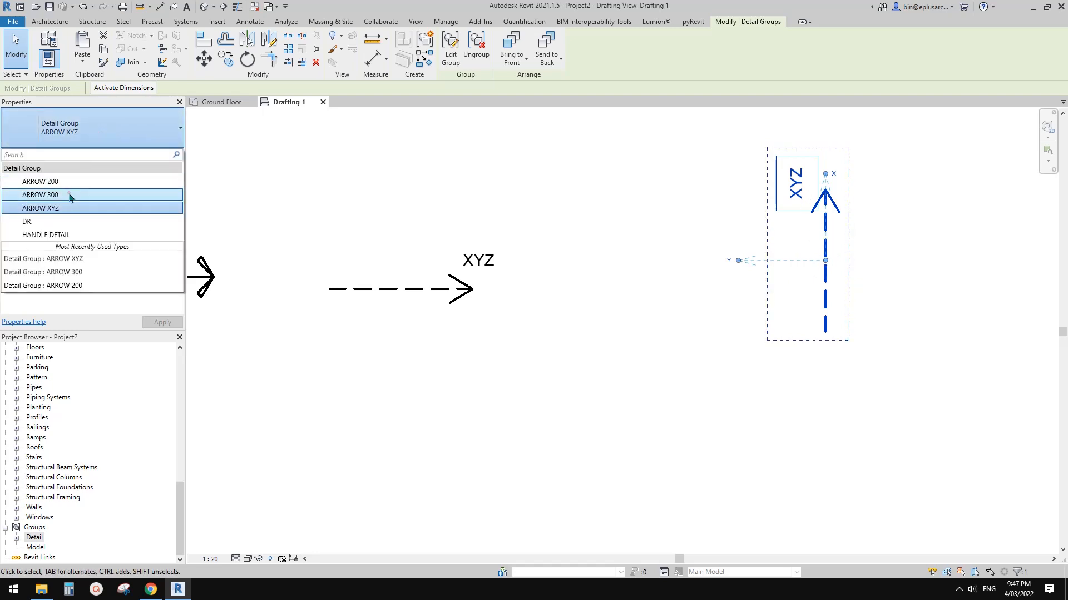
left_click(68, 192)
left_click(120, 132)
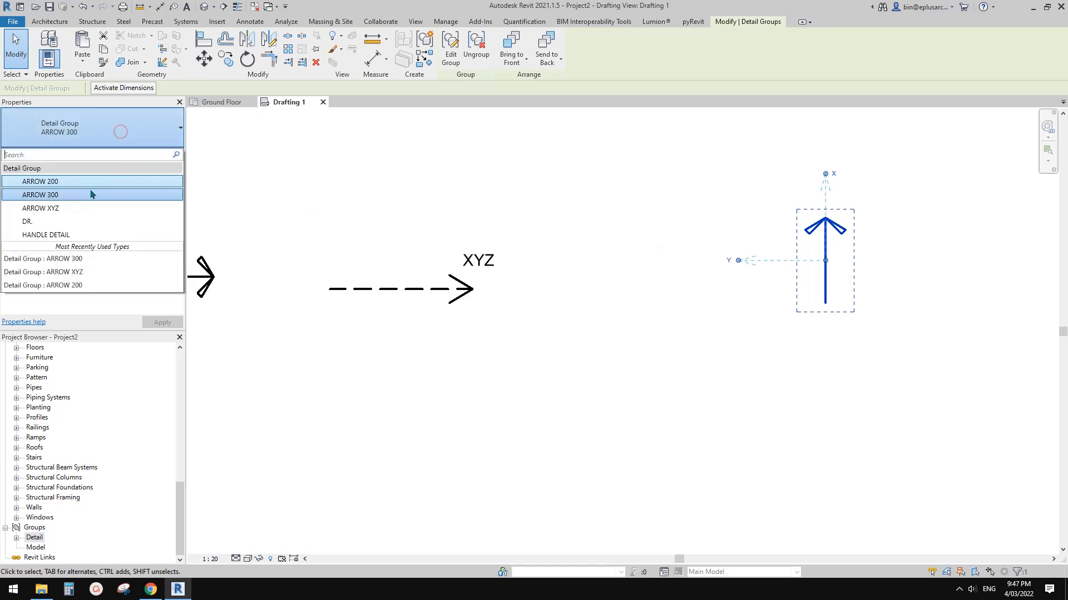
Shift the ARROW XYZ group's origin along the dashed line to near the arrow's tail
middle_click_drag(479, 276, 692, 265)
scroll(589, 295, "up", 1)
left_click(591, 294)
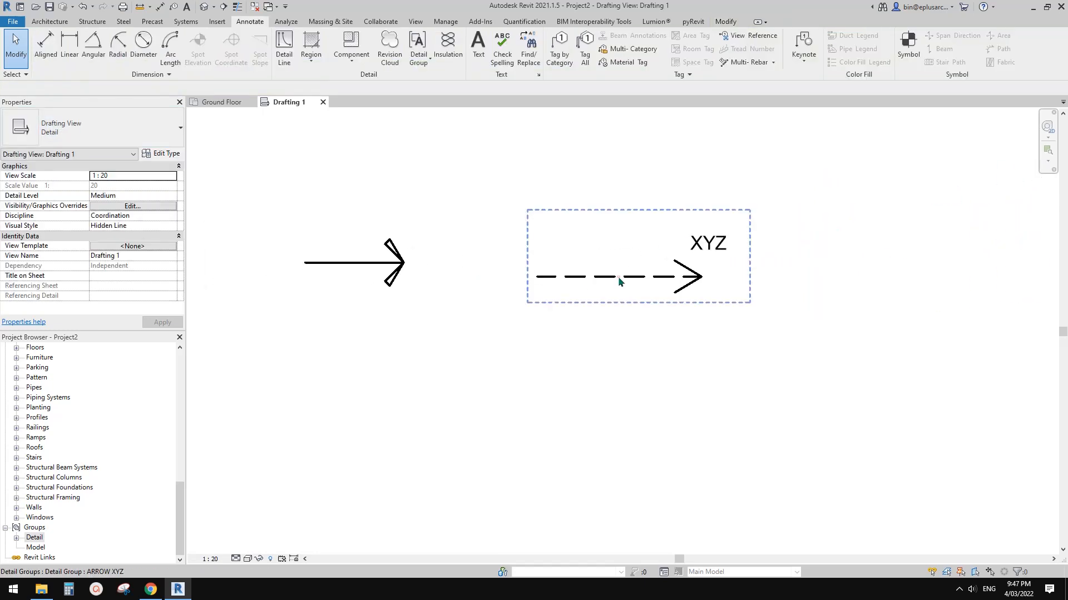
left_click(619, 278)
scroll(621, 277, "up", 1)
middle_click_drag(621, 275, 635, 276)
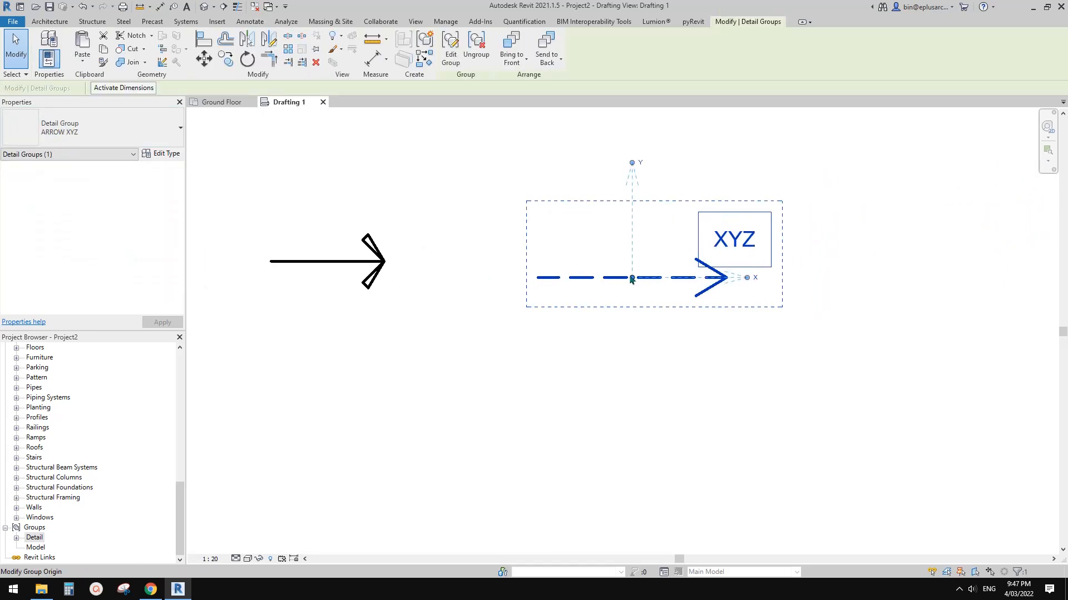
left_click_drag(633, 279, 583, 283)
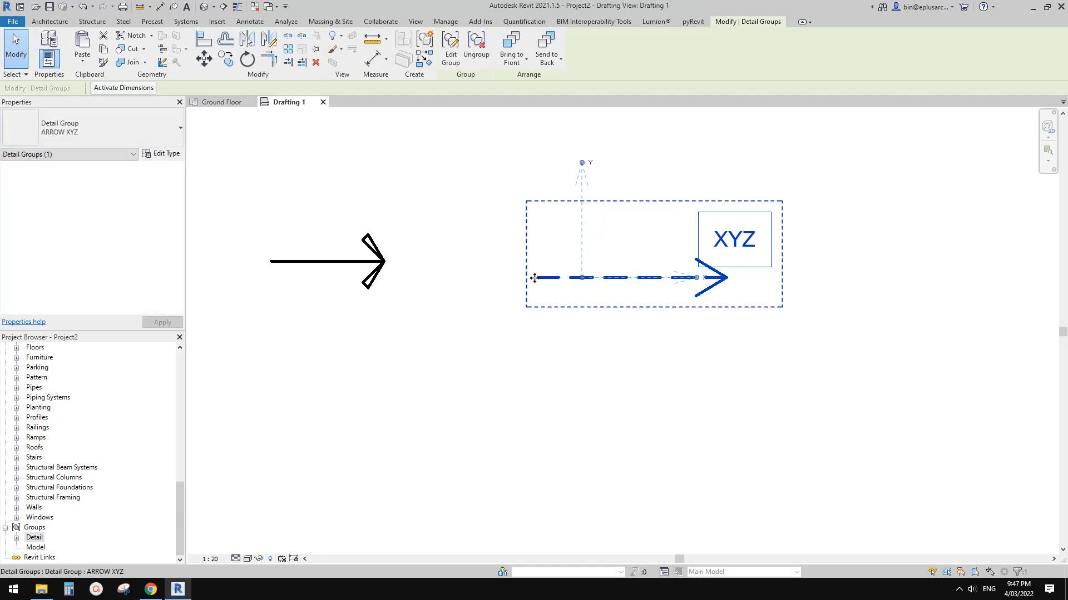
middle_click_drag(371, 266, 655, 268)
middle_click_drag(833, 297, 701, 297)
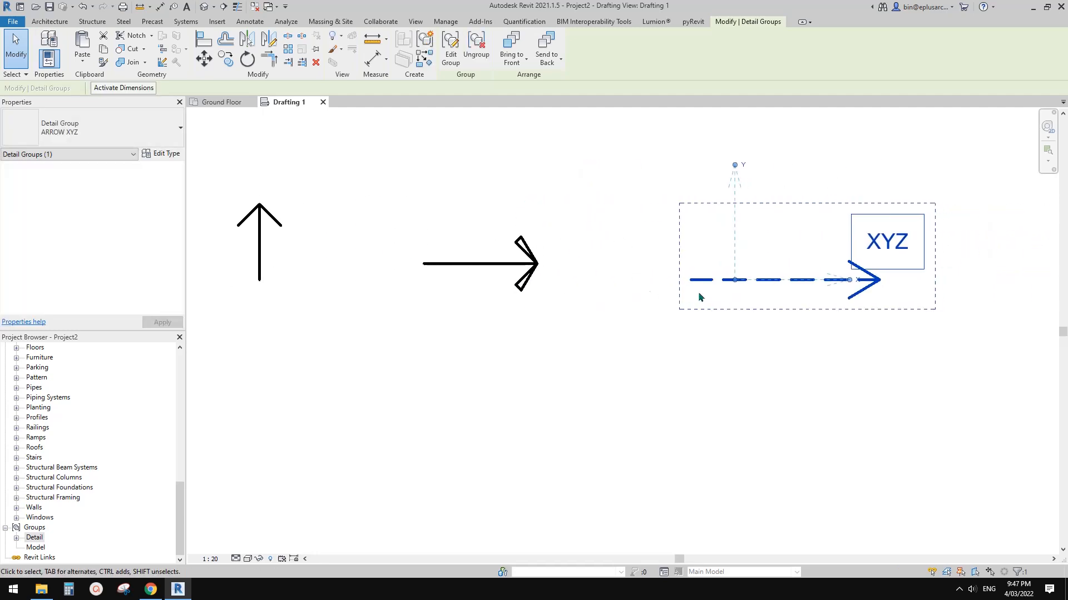
left_click_drag(740, 280, 734, 284)
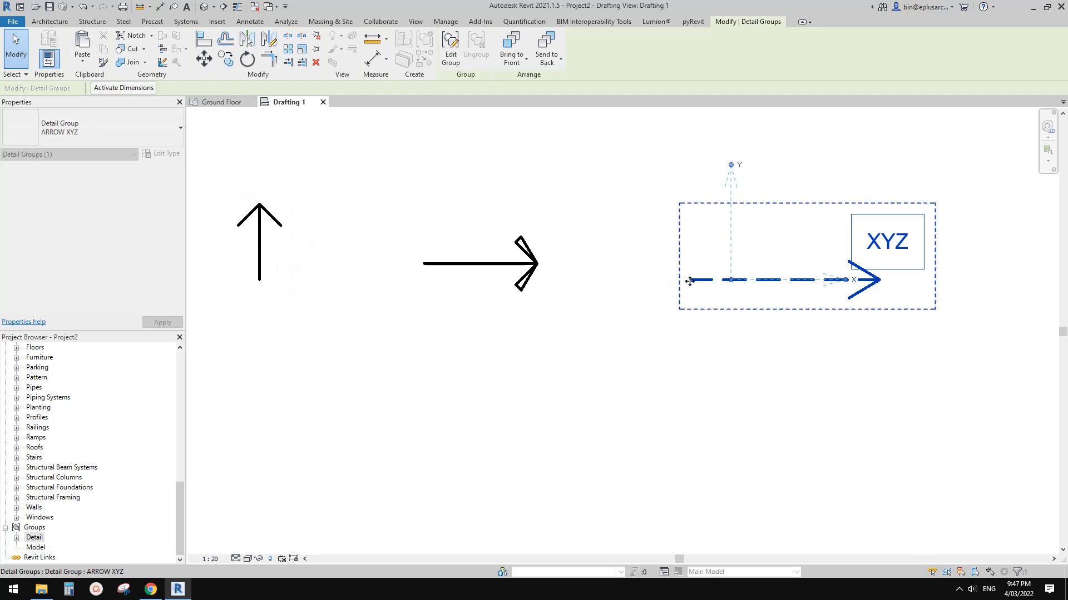
Move the ARROW 300 group's origin along its line, closer to the arrow's tail
left_click(515, 266)
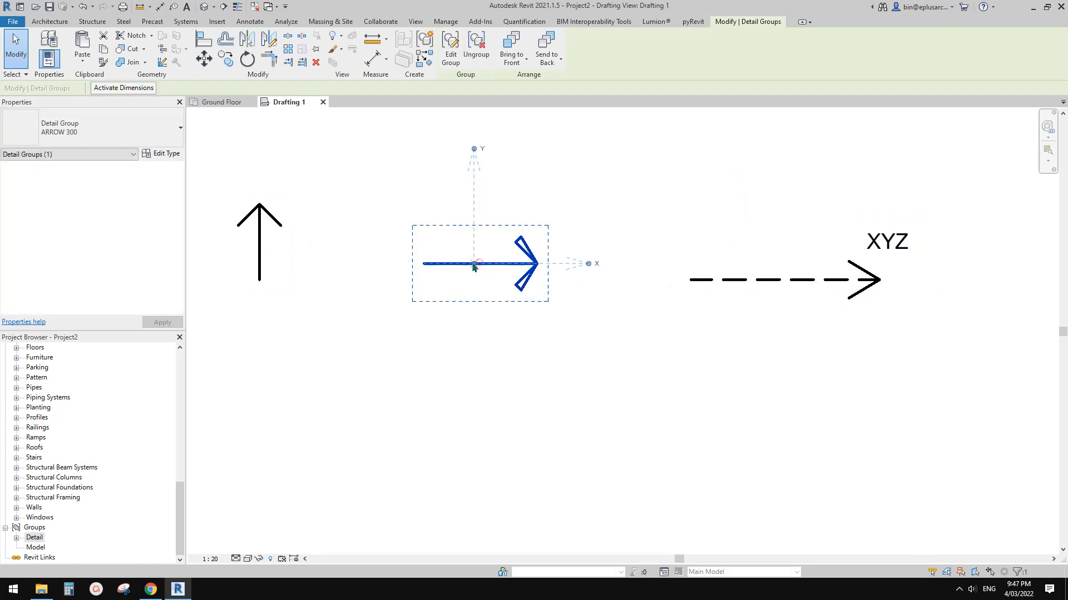
left_click_drag(473, 267, 467, 268)
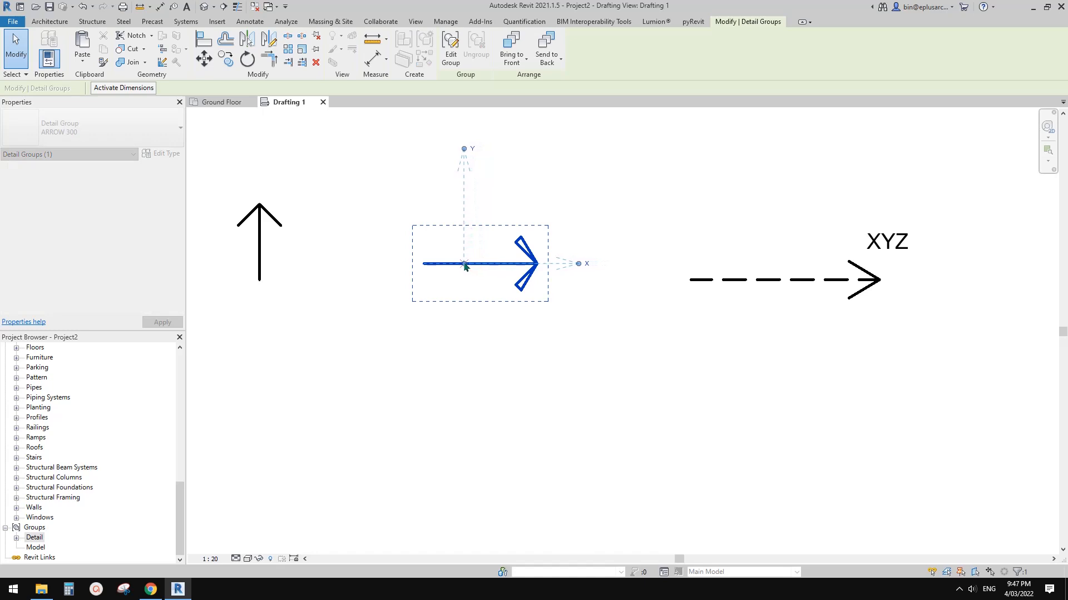
scroll(517, 288, "down", 2)
middle_click_drag(845, 268, 600, 282)
left_click(758, 297)
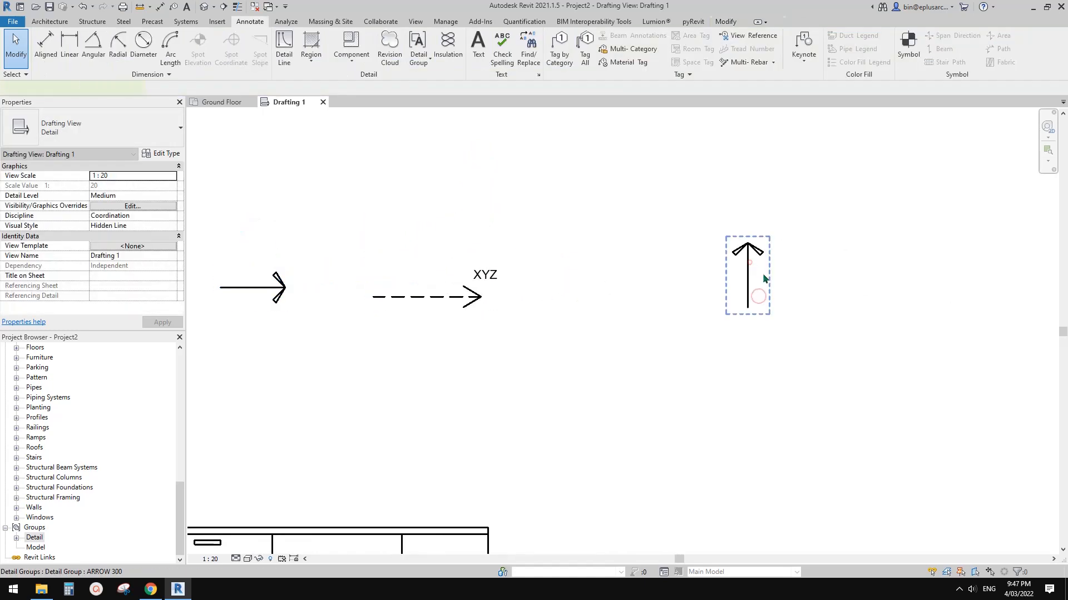
Change the separate upright arrow instance to ARROW 200, then ARROW XYZ, then ARROW 300, and back to ARROW 200
left_click(749, 262)
scroll(760, 286, "up", 2)
middle_click_drag(760, 286, 582, 331)
left_click(147, 132)
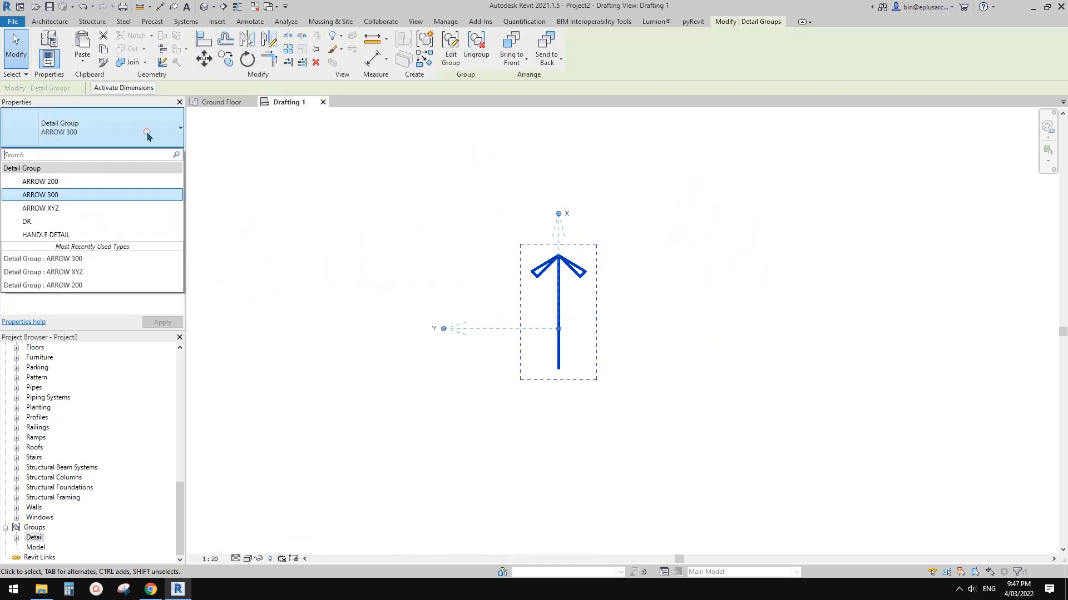
left_click(60, 181)
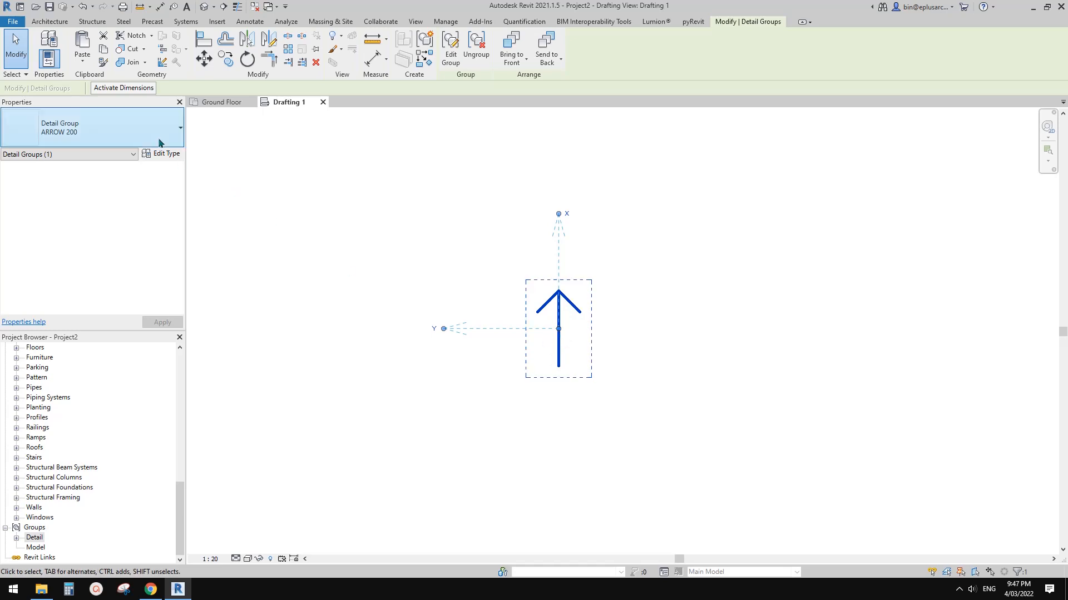
left_click(144, 132)
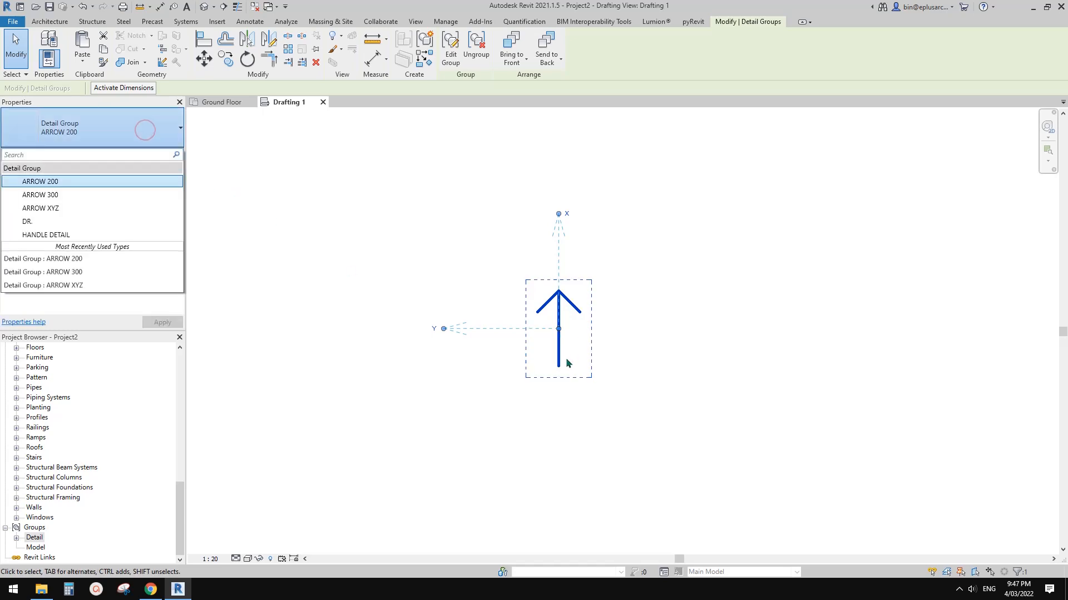
left_click(72, 208)
left_click(112, 129)
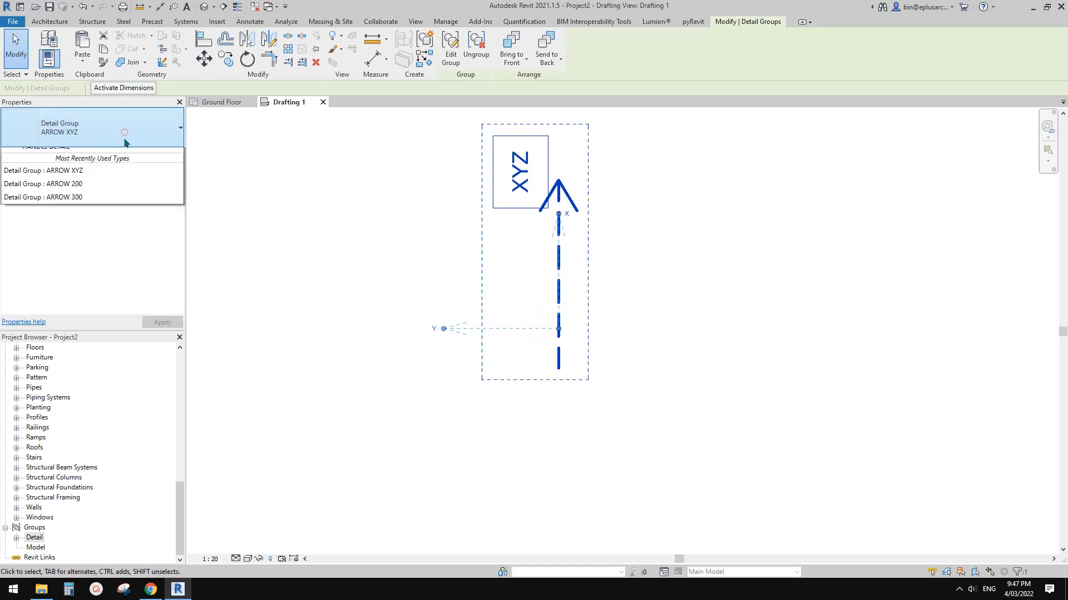
left_click(82, 194)
left_click(139, 130)
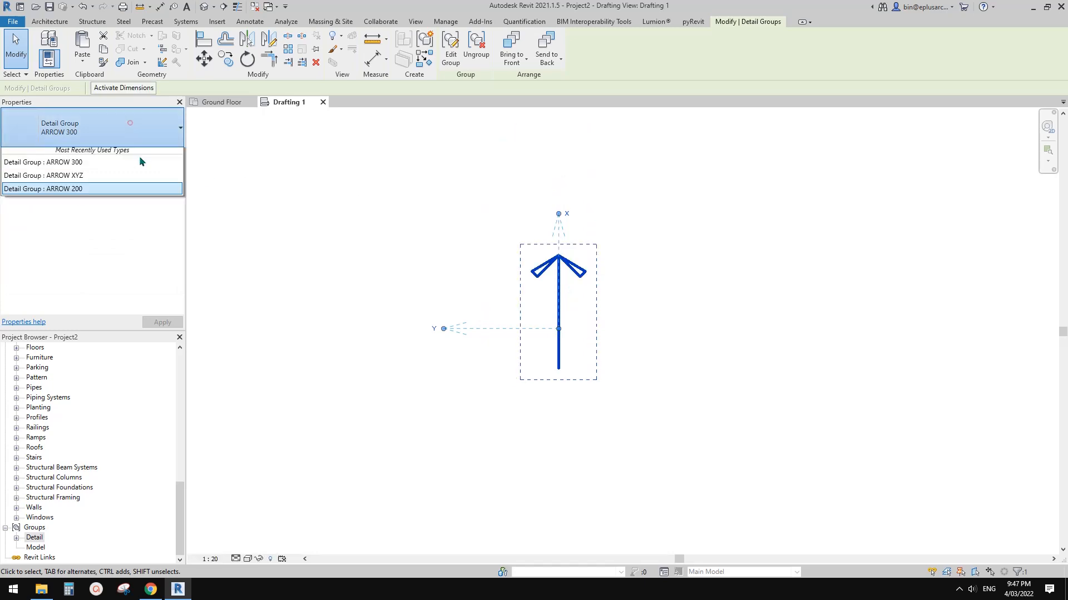
left_click(83, 181)
Compare the separate upright arrow with the row of arrow groups, checking the ARROW XYZ instance and the upright arrow's axes
scroll(445, 272, "down", 1)
middle_click_drag(450, 276, 867, 263)
scroll(628, 275, "down", 1)
middle_click_drag(617, 281, 739, 269)
left_click(701, 309)
middle_click_drag(718, 322, 705, 324)
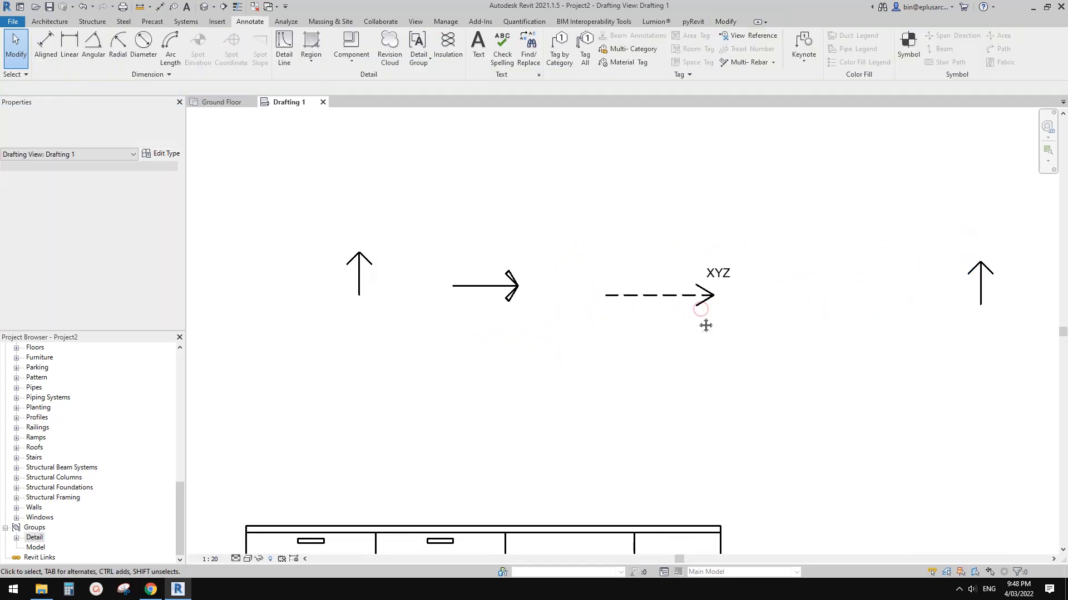
left_click(688, 295)
left_click(798, 343)
left_click(986, 276)
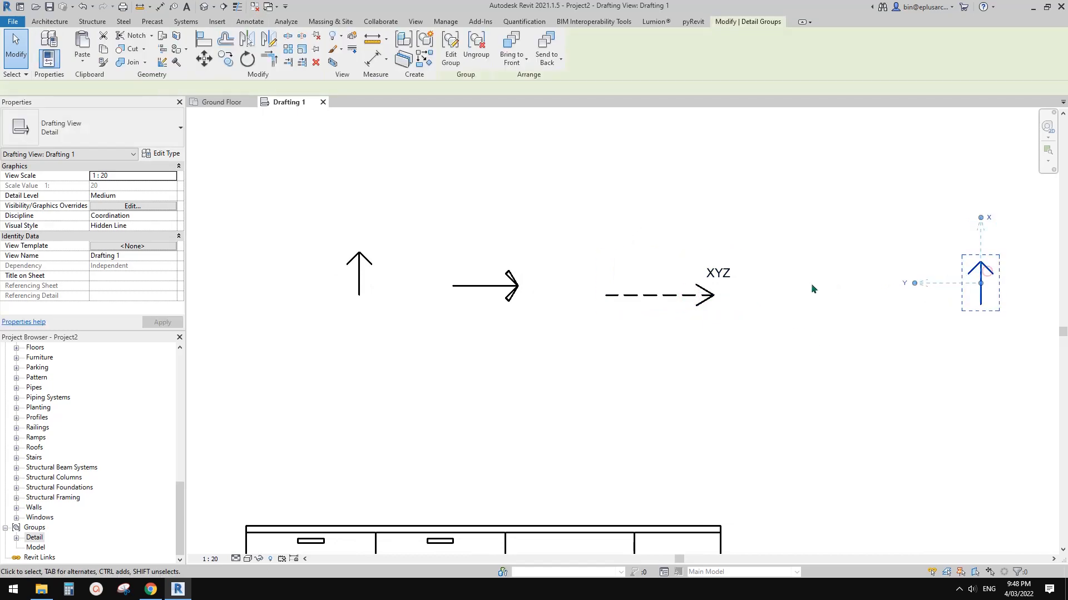
scroll(658, 311, "up", 2)
middle_click_drag(664, 333, 617, 337)
scroll(650, 335, "down", 1)
scroll(618, 326, "down", 3)
left_click(613, 327)
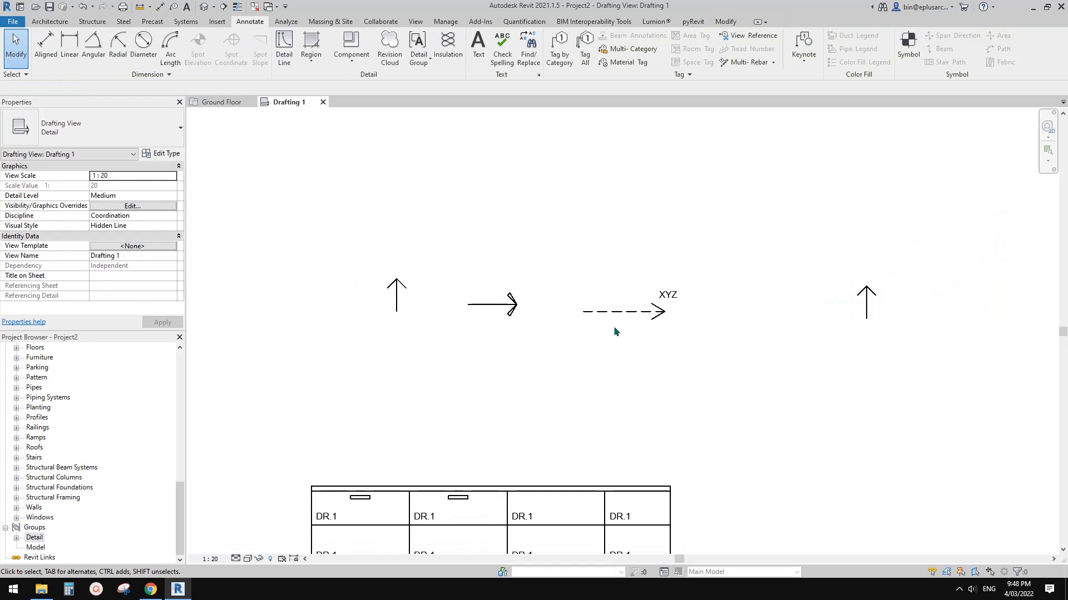
middle_click_drag(562, 226, 531, 285)
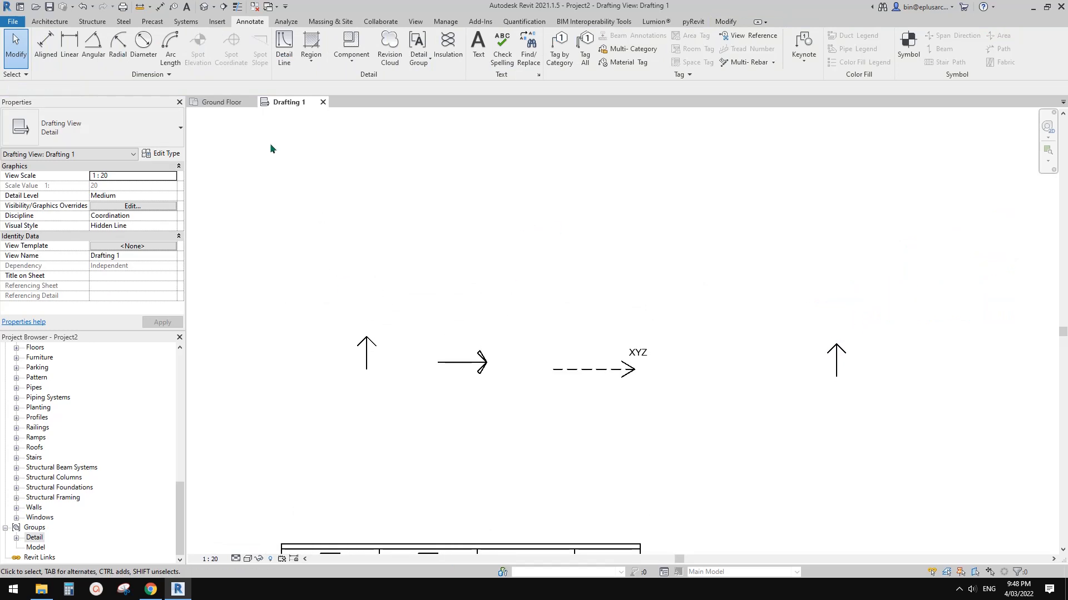
In the Ground Floor plan, draw a rectangle of Double brick - 270 walls, about 22600 by 12600 mm, above the section line
left_click(222, 101)
scroll(572, 293, "down", 2)
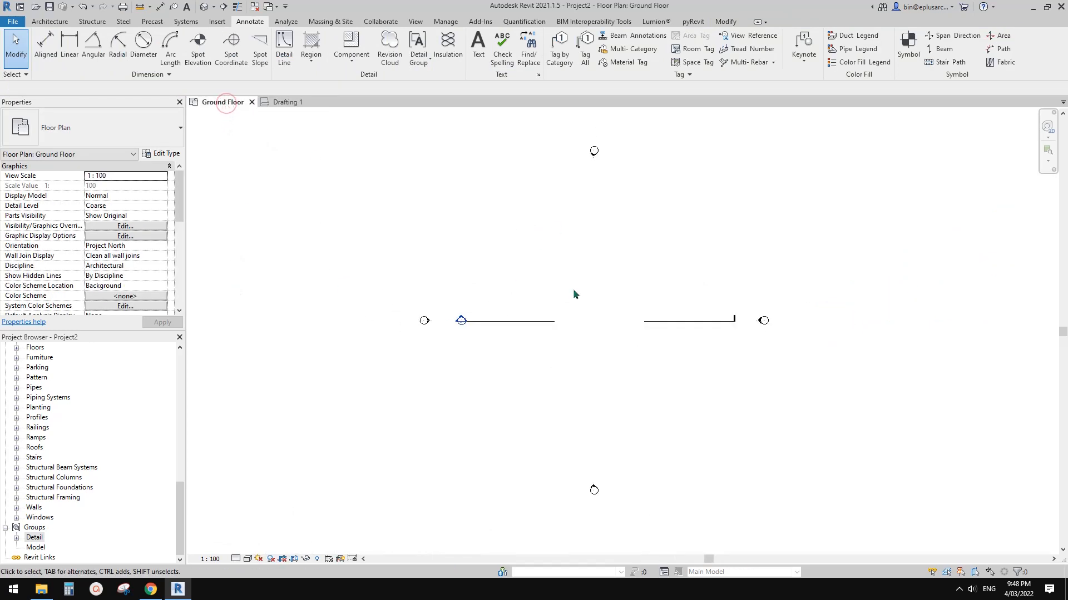
scroll(532, 274, "up", 1)
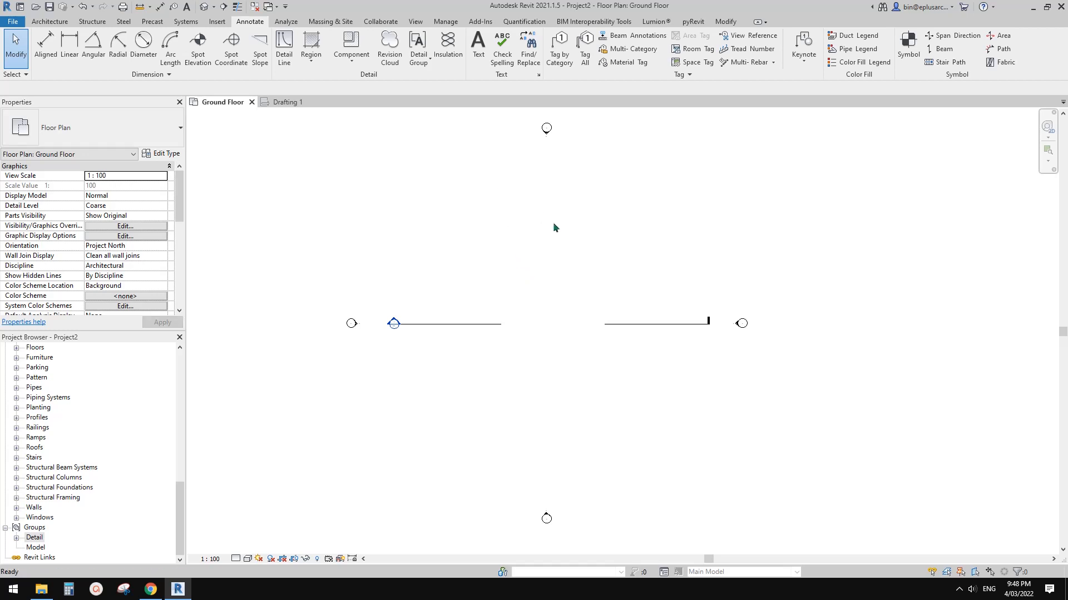
key("w")
key("a")
scroll(525, 216, "up", 1)
left_click(458, 36)
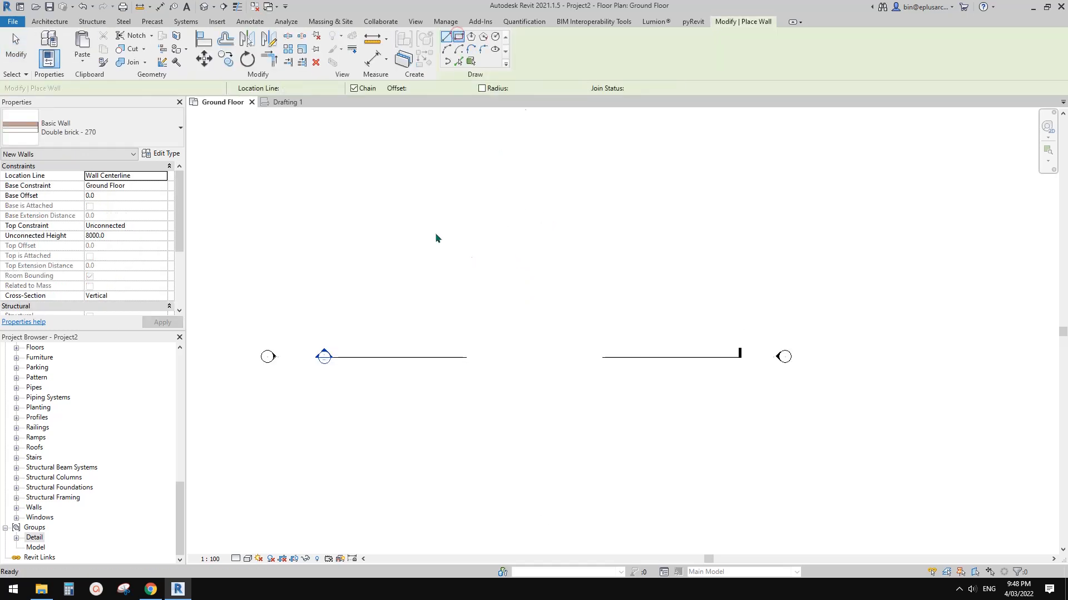
left_click(394, 205)
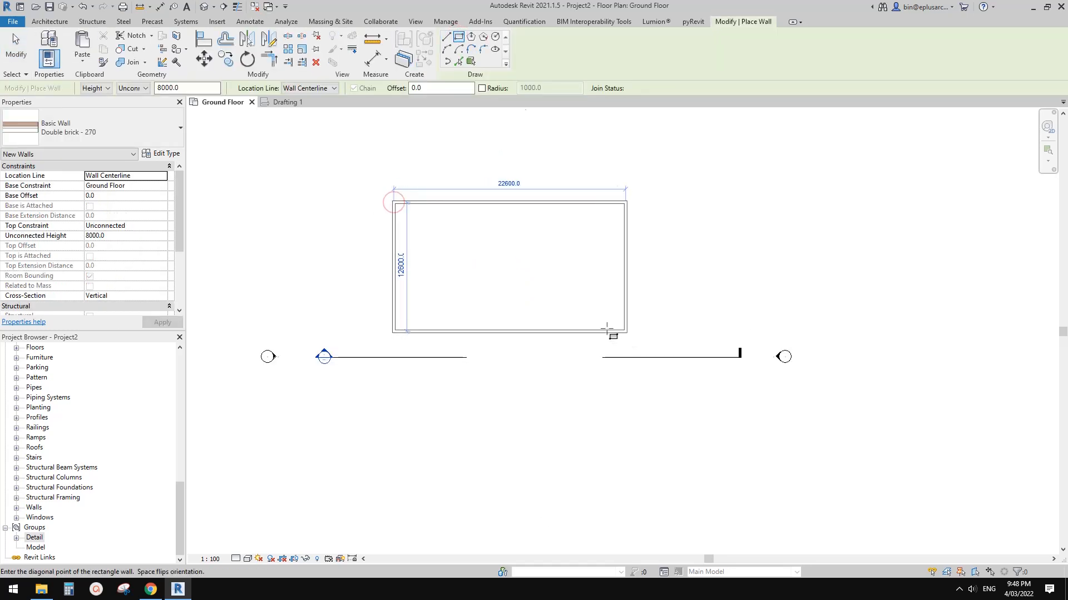
left_click(619, 330)
scroll(496, 278, "up", 3)
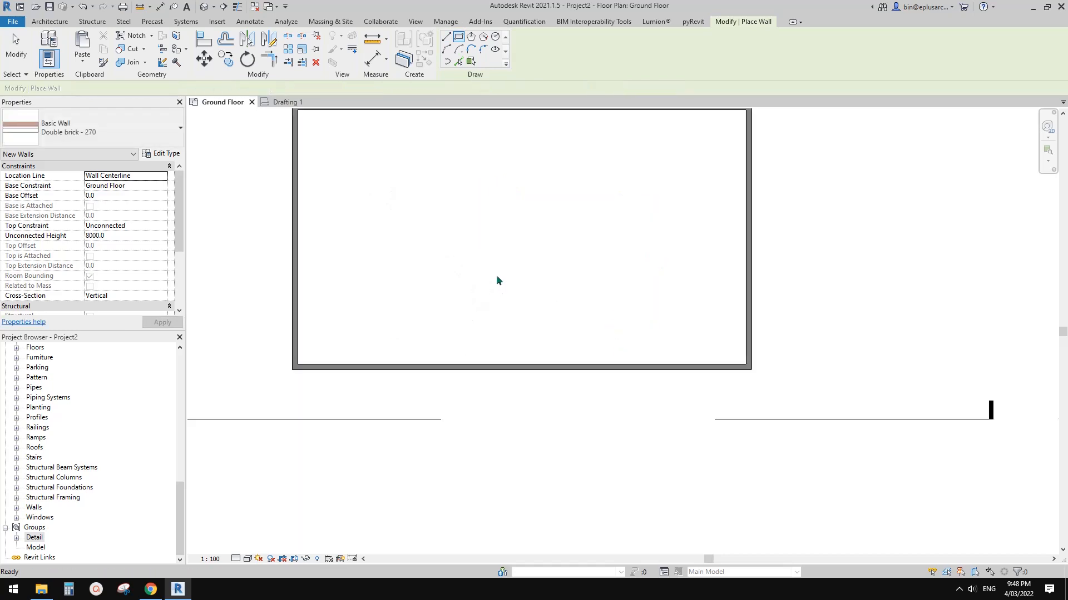
key("Escape")
key("Escape")
Shrink the room by moving its lower wall up to about 9800 mm from the upper wall and its right wall inward
left_click_drag(516, 399, 572, 326)
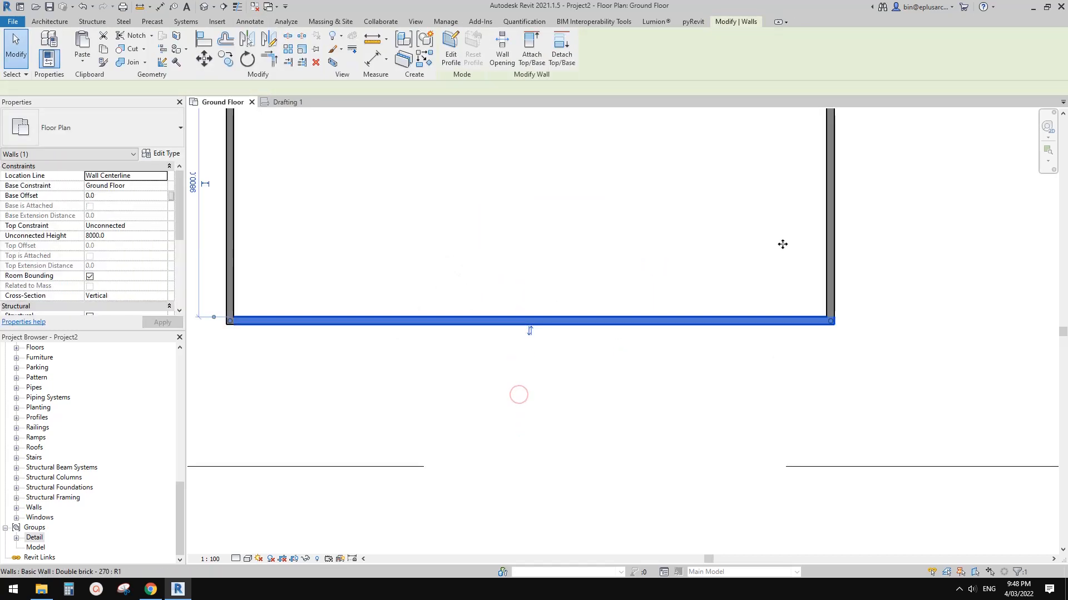
left_click_drag(830, 230, 692, 238)
scroll(674, 322, "down", 2)
left_click(645, 295)
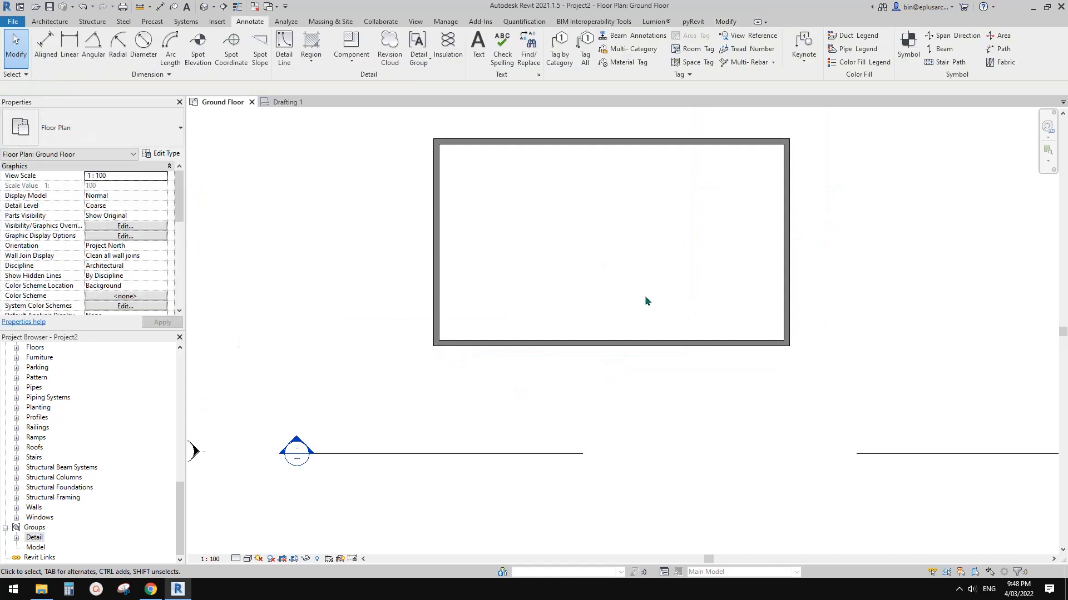
scroll(589, 296, "up", 3)
middle_click_drag(578, 316, 509, 337)
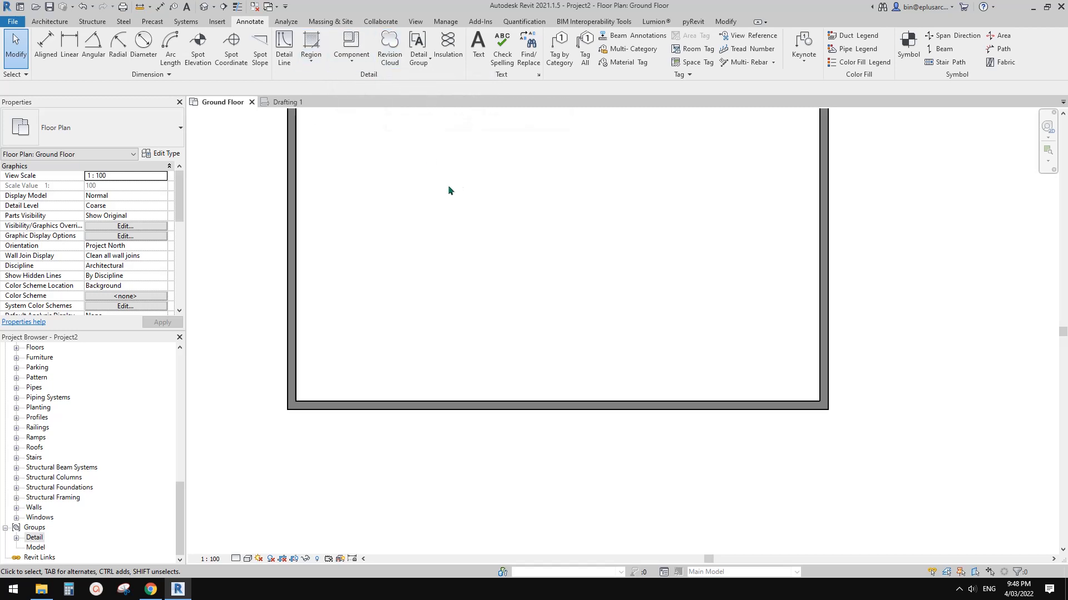
scroll(485, 261, "up", 1)
middle_click_drag(532, 256, 467, 291)
scroll(494, 276, "down", 1)
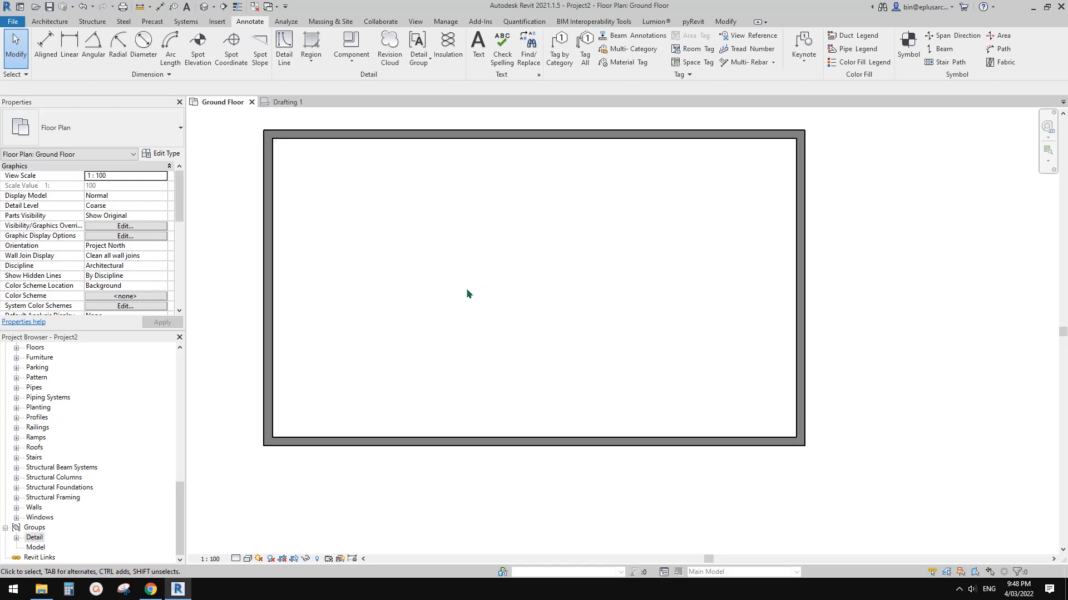
scroll(463, 281, "up", 1)
scroll(432, 394, "down", 1)
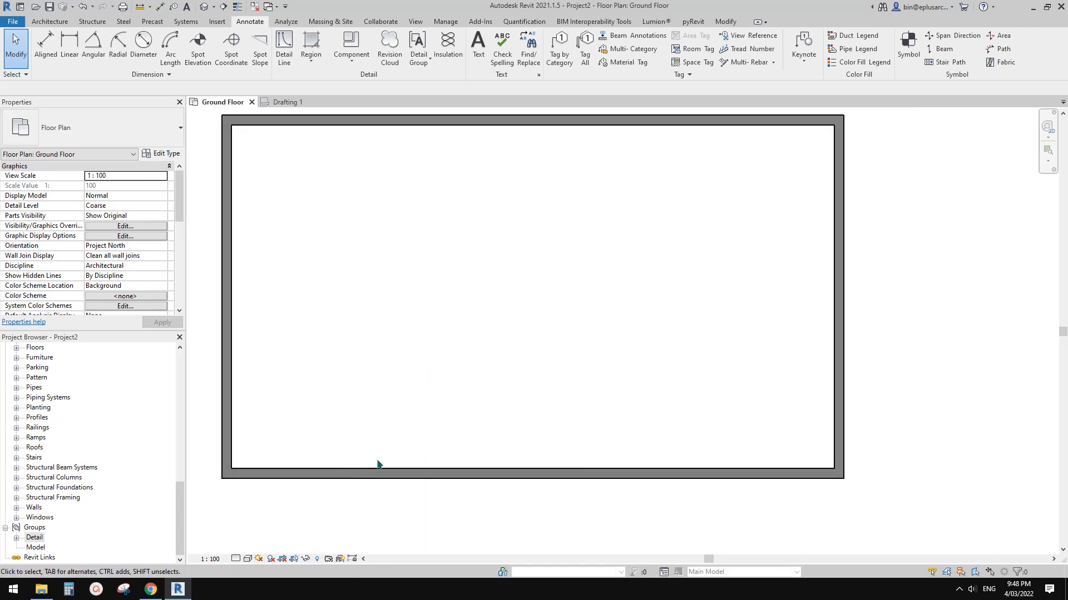
middle_click_drag(639, 293, 638, 298)
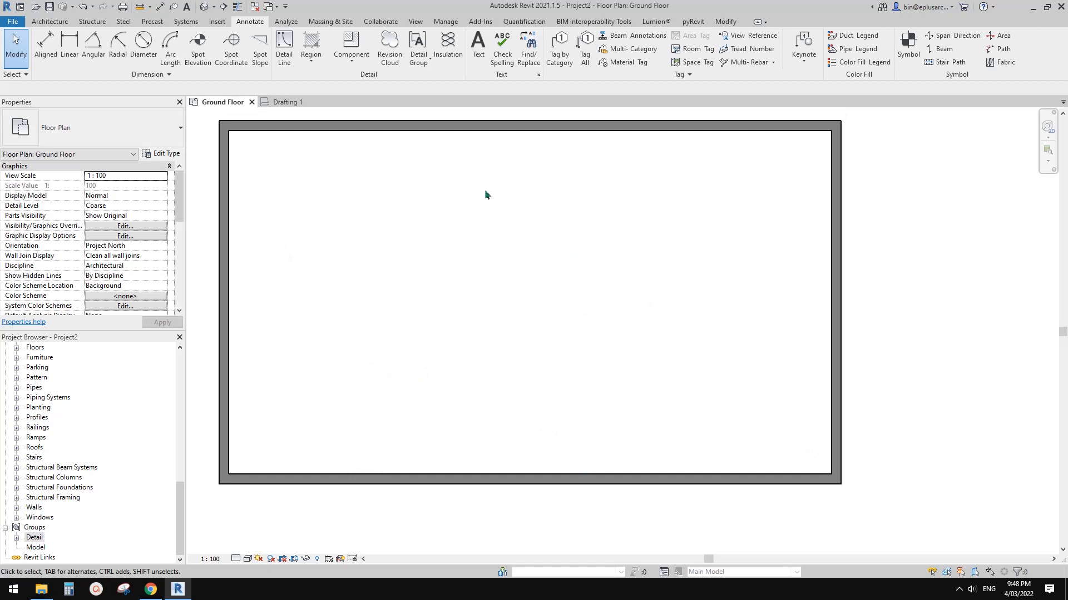
Create a Solid Black filled region inside the room as a semicircle of about 100 mm radius, closed by a straight base line
left_click(313, 60)
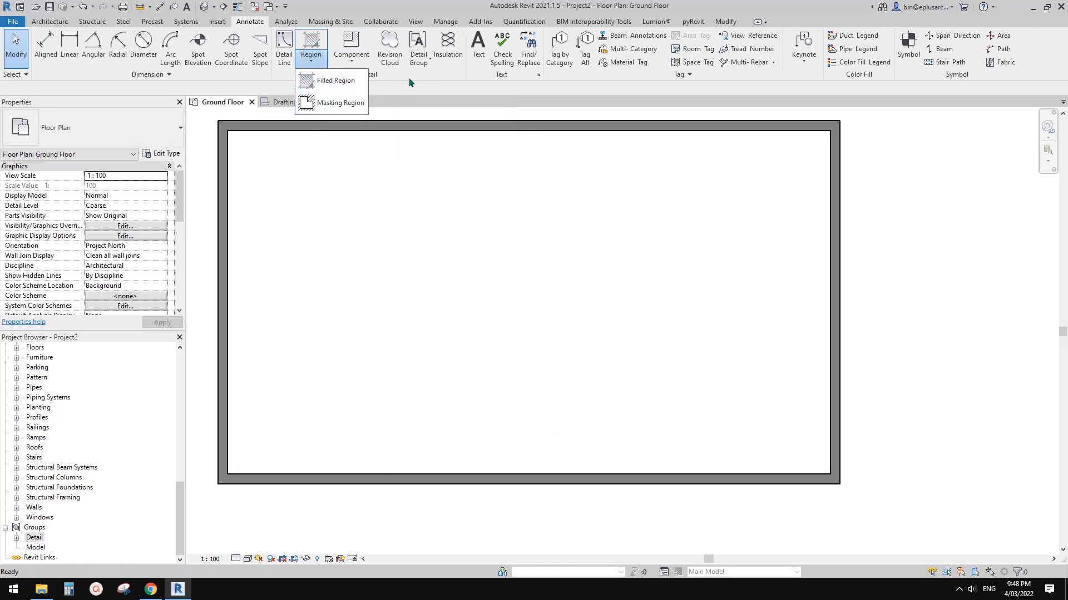
left_click(331, 81)
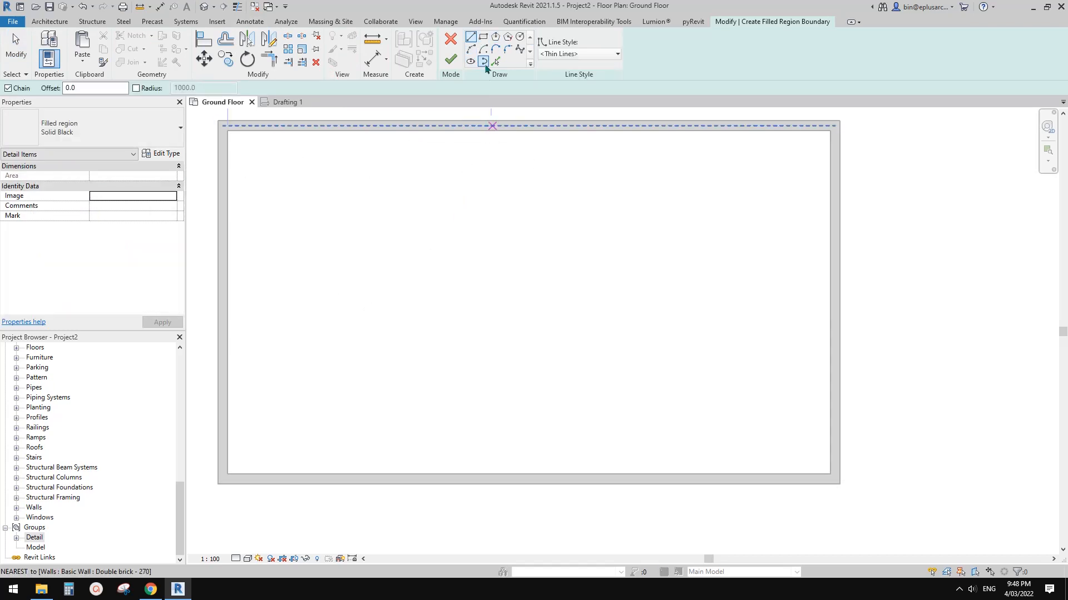
left_click(472, 51)
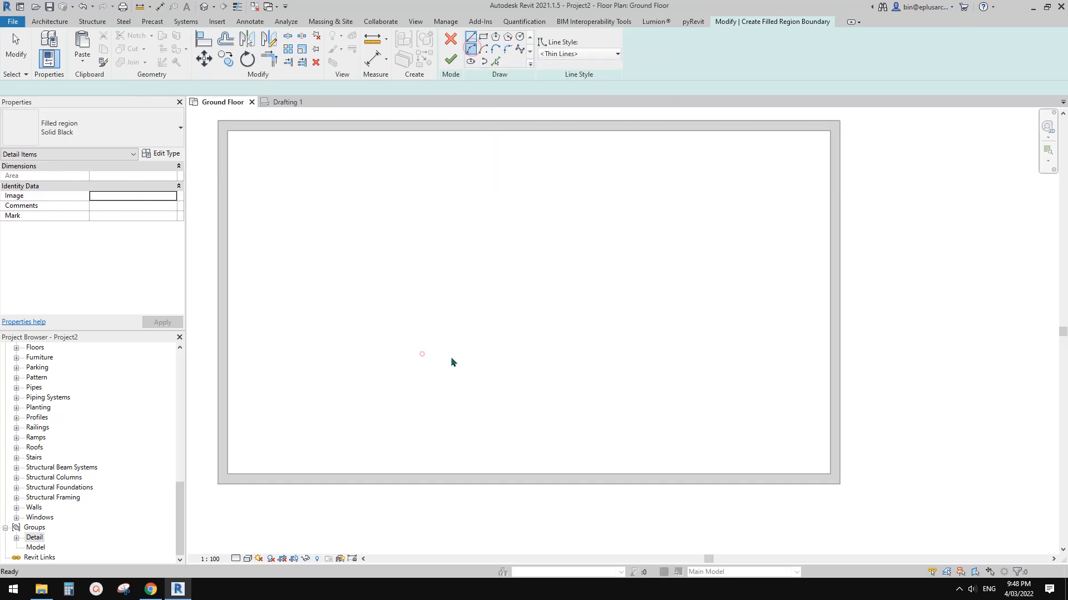
scroll(444, 354, "up", 2)
scroll(431, 355, "up", 2)
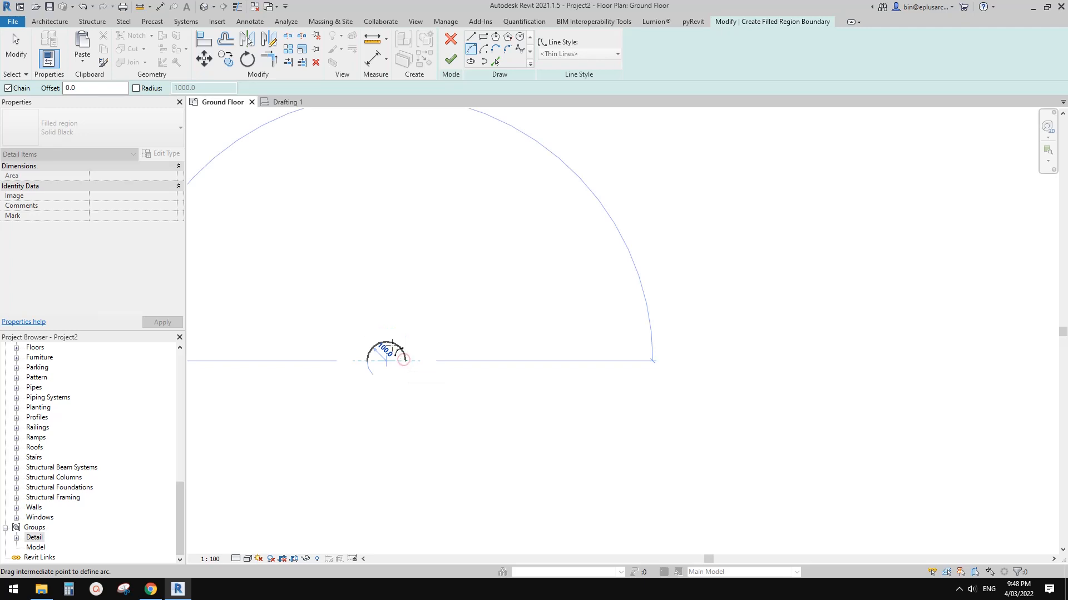
left_click(404, 355)
left_click(470, 36)
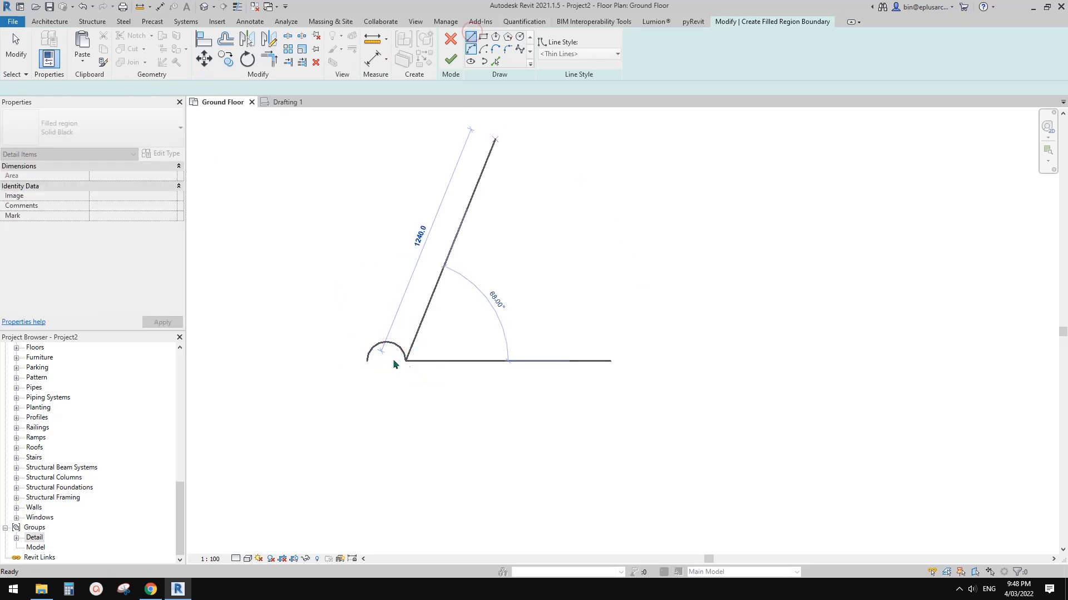
left_click(367, 360)
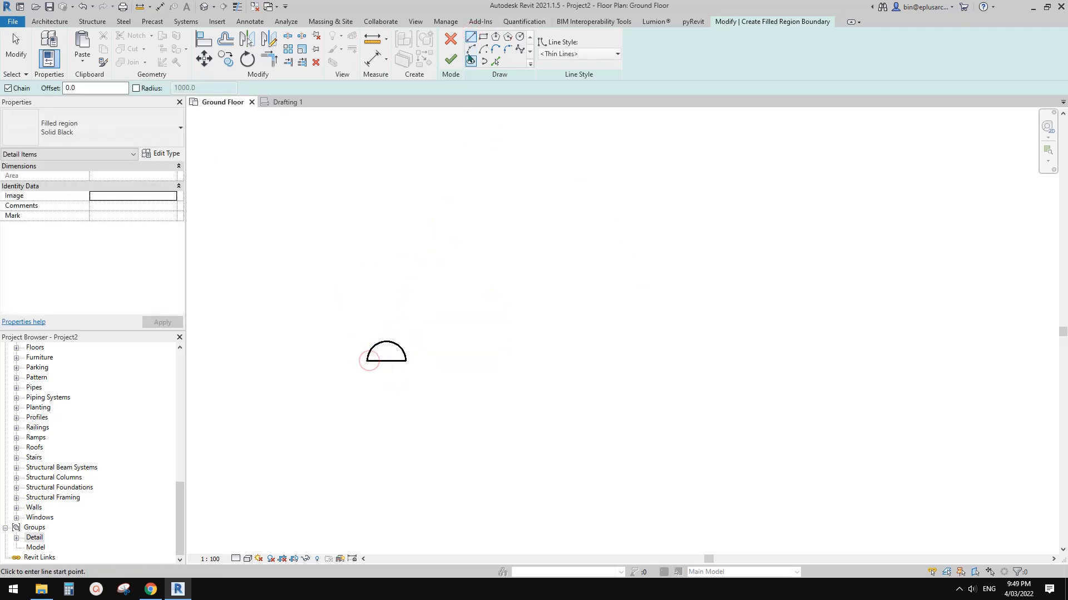
key("Escape")
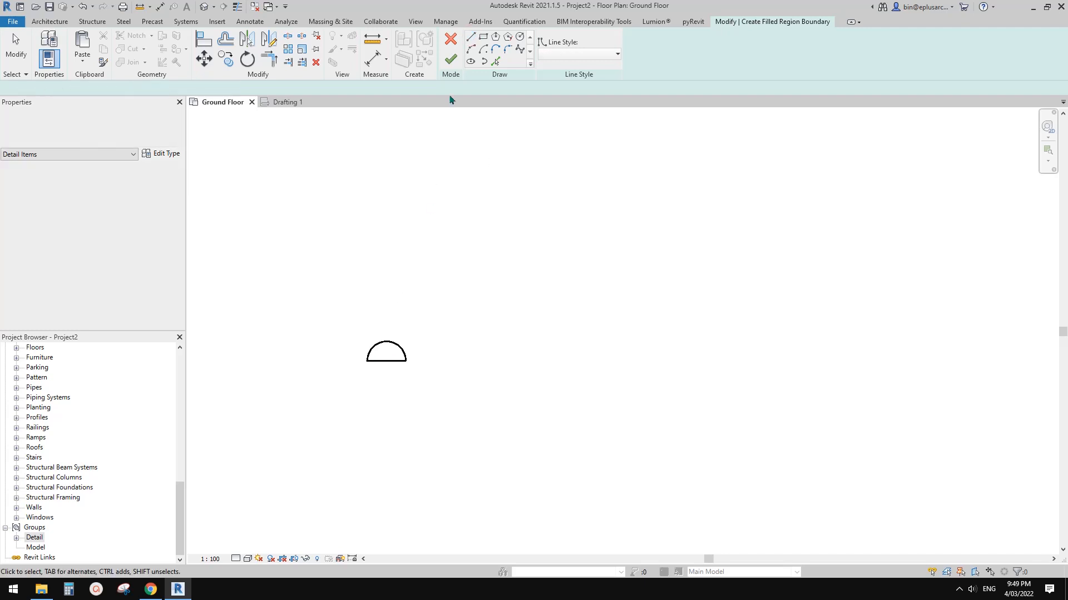
left_click(451, 59)
left_click(471, 321)
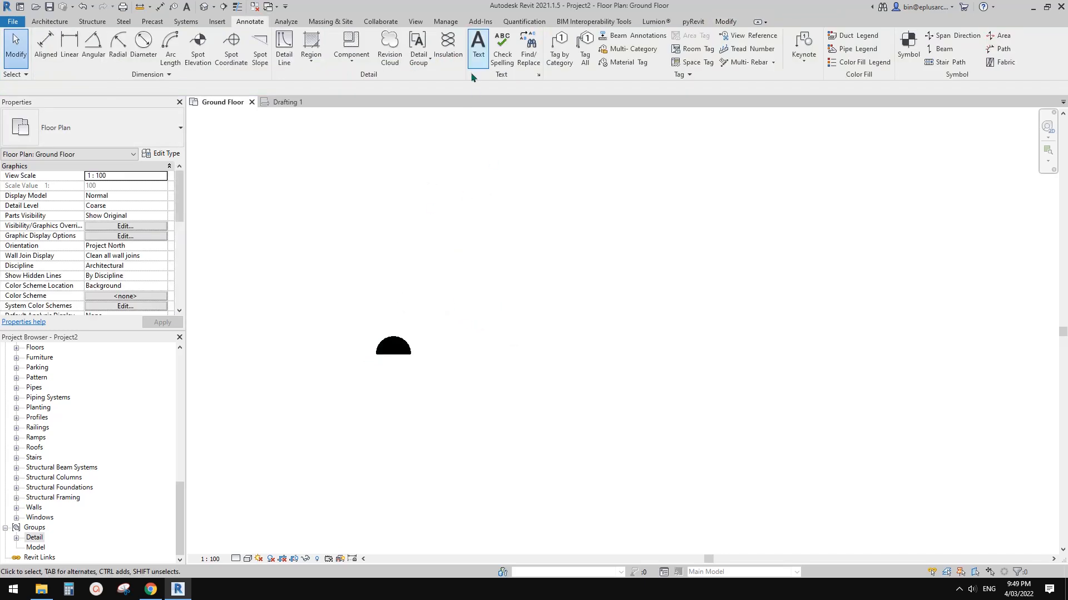
Draw a short vertical detail line in Medium Lines style upward from the top of the black semicircle
left_click(397, 344)
scroll(397, 344, "down", 1)
middle_click_drag(404, 336, 504, 263)
scroll(502, 266, "up", 2)
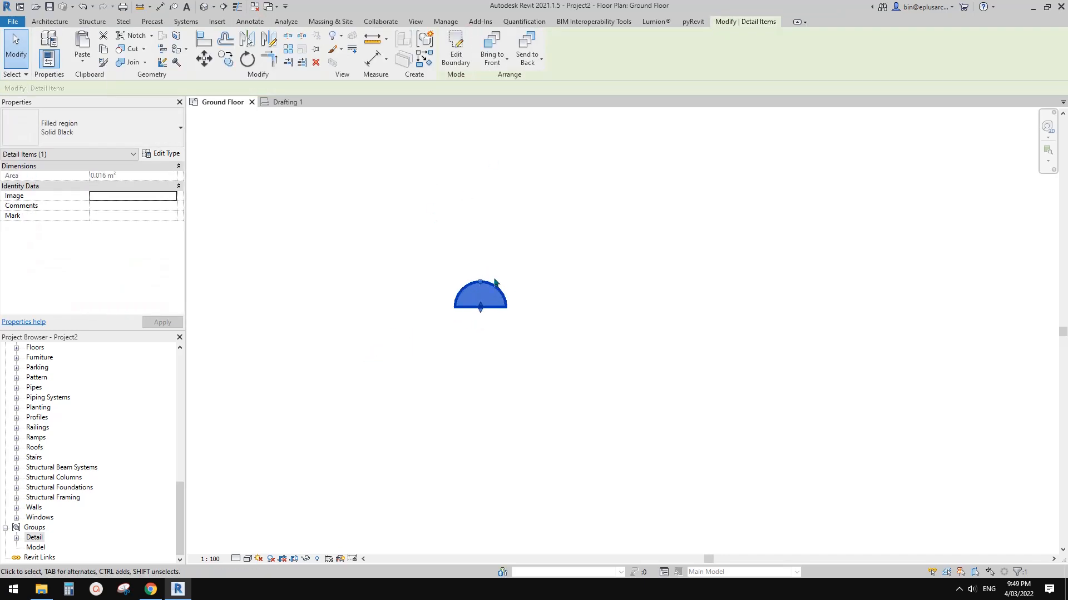
left_click_drag(496, 301, 472, 327)
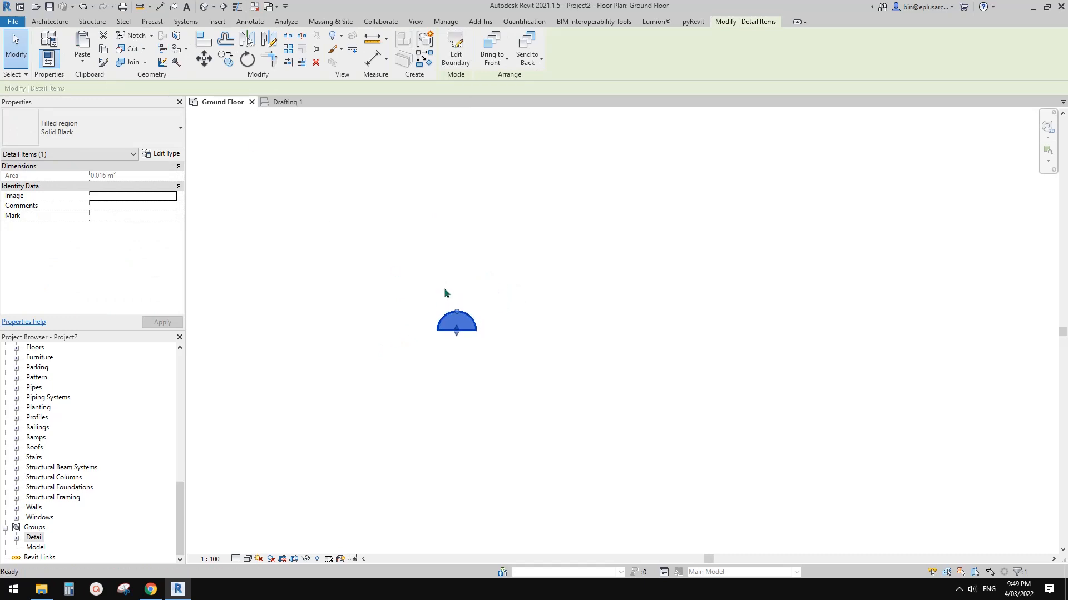
key("d")
key("l")
scroll(456, 325, "up", 1)
left_click(456, 305)
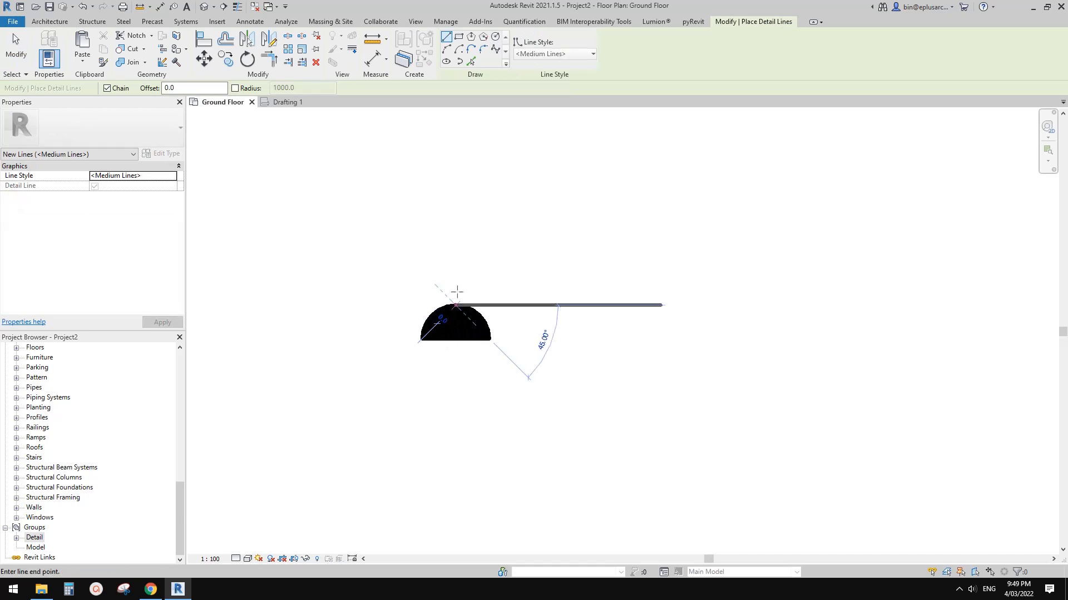
left_click(456, 275)
scroll(477, 324, "down", 2)
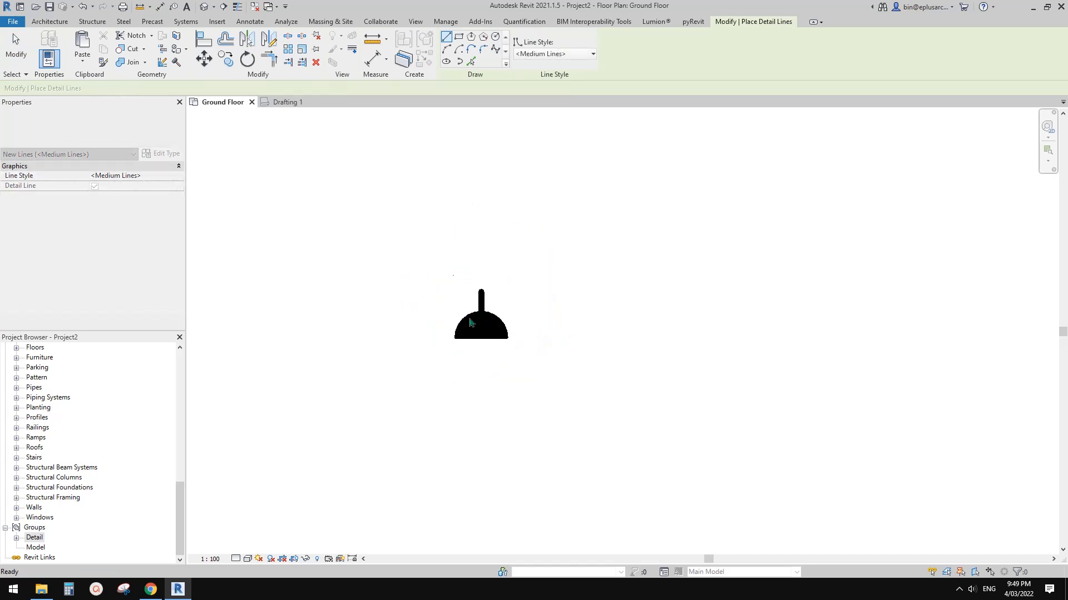
key("Escape")
key("Escape")
Group the semicircle and its short line as a detail group named GPO Single
left_click_drag(531, 362, 532, 362)
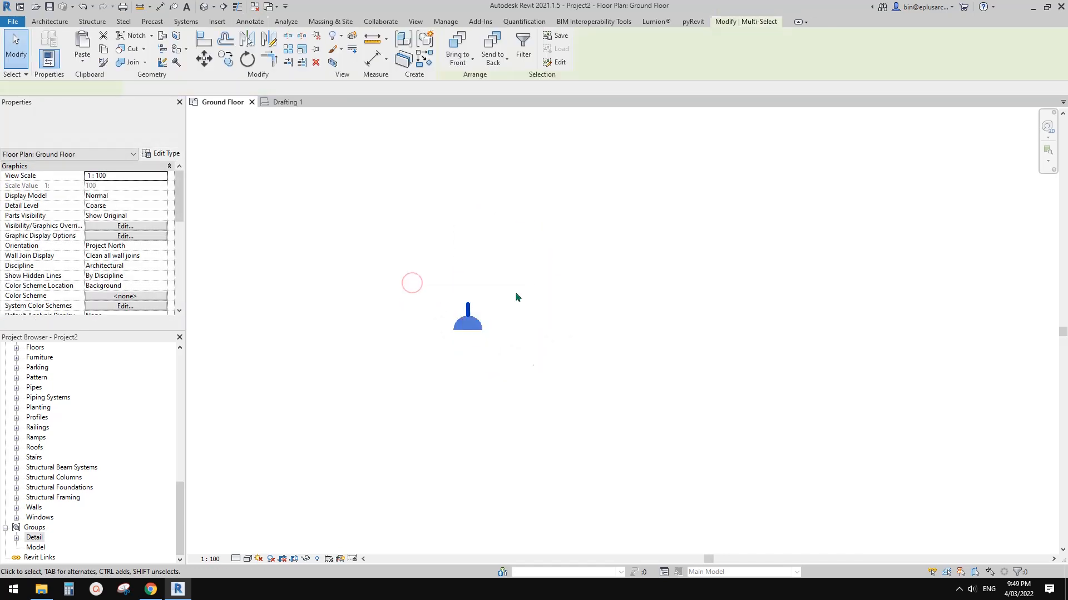
left_click(425, 48)
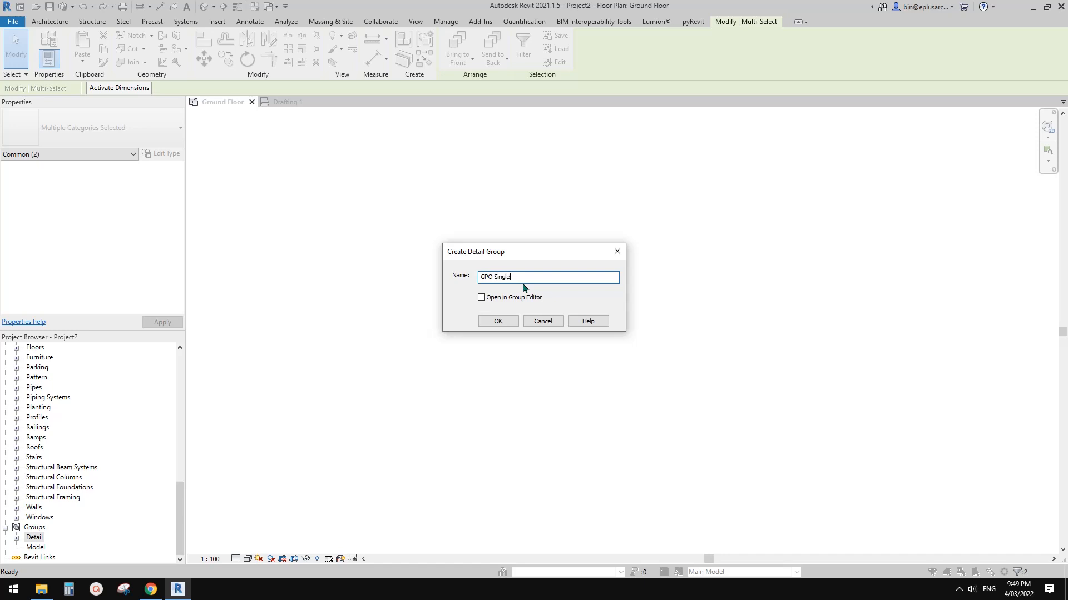
left_click(498, 322)
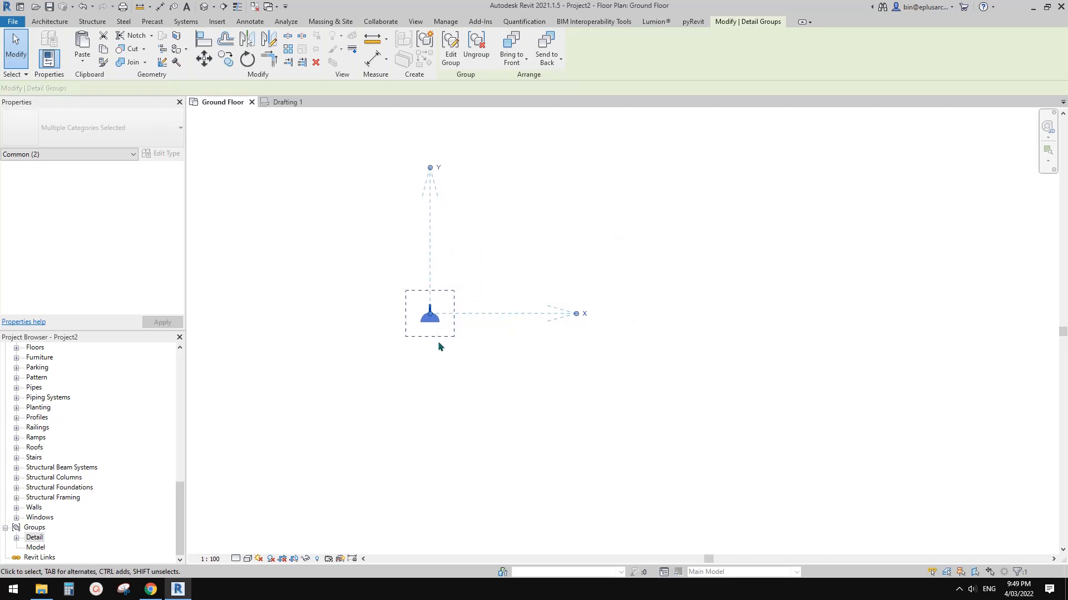
Move the GPO Single group down so its semicircle base meets the inner face of the lower wall
left_click(486, 305)
left_click(457, 278)
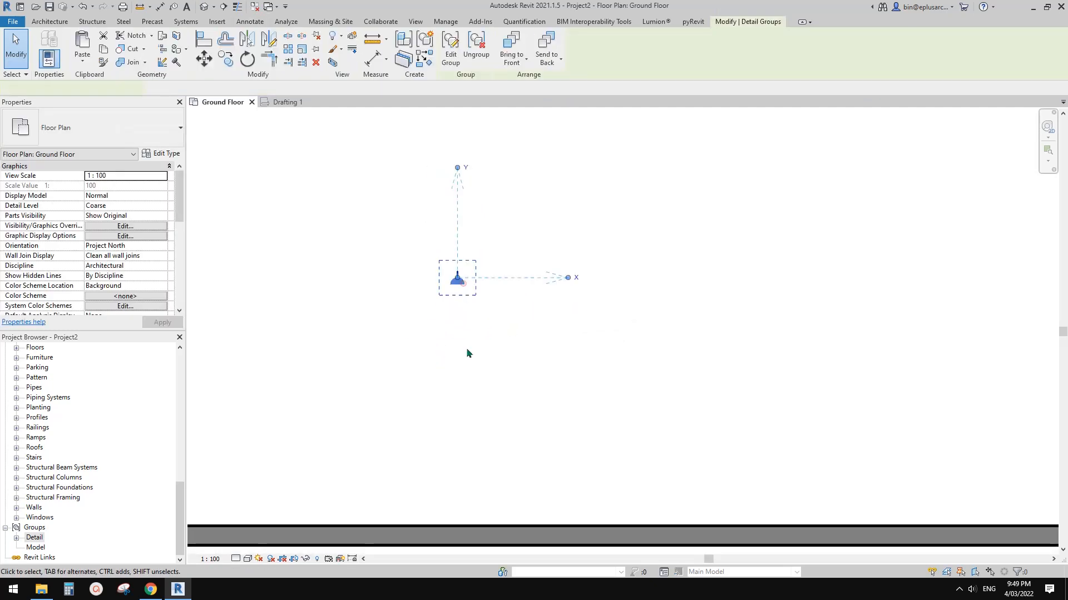
middle_click_drag(467, 353, 509, 267)
key("v")
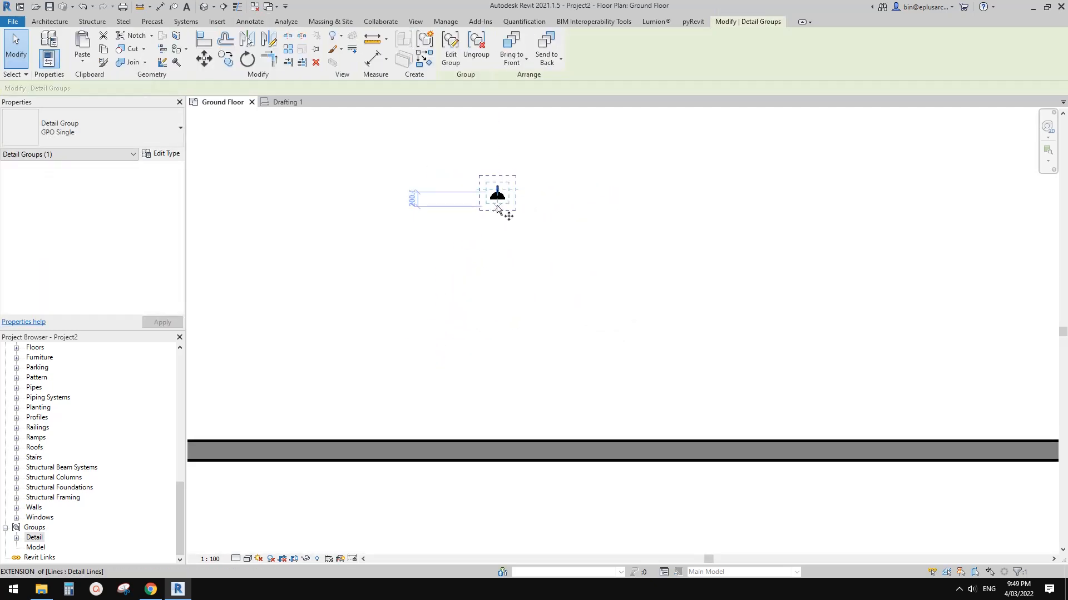
left_click(515, 199)
scroll(495, 384, "up", 2)
left_click(469, 453)
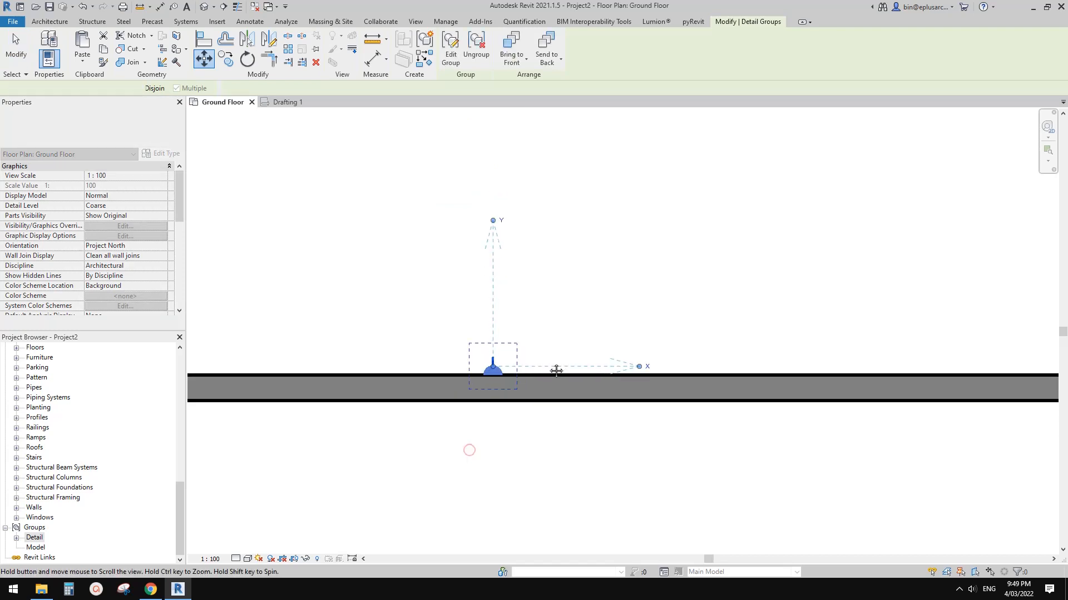
left_click(470, 448)
scroll(468, 375, "up", 2)
left_click(477, 332)
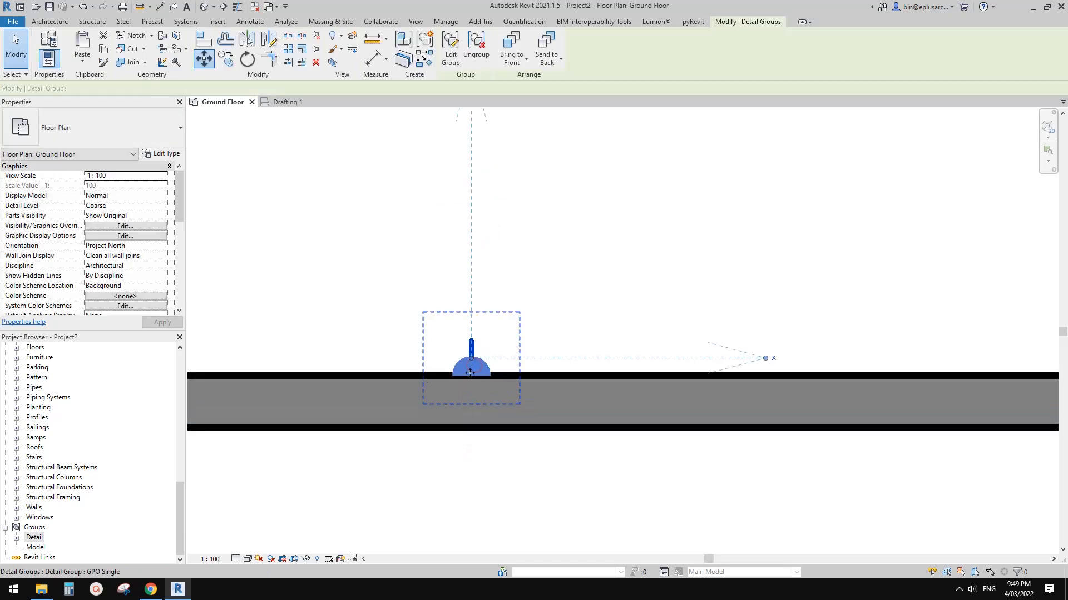
scroll(484, 362, "up", 1)
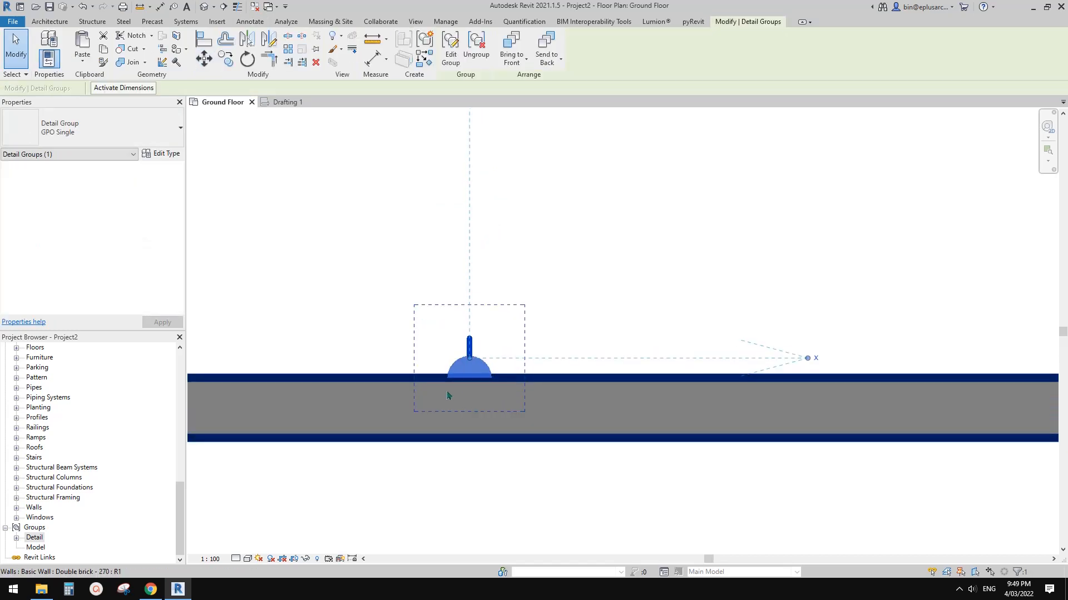
Move the GPO Single group slightly up so a small gap separates its base from the wall
left_click(529, 354)
left_click(467, 367)
key("r")
key("o")
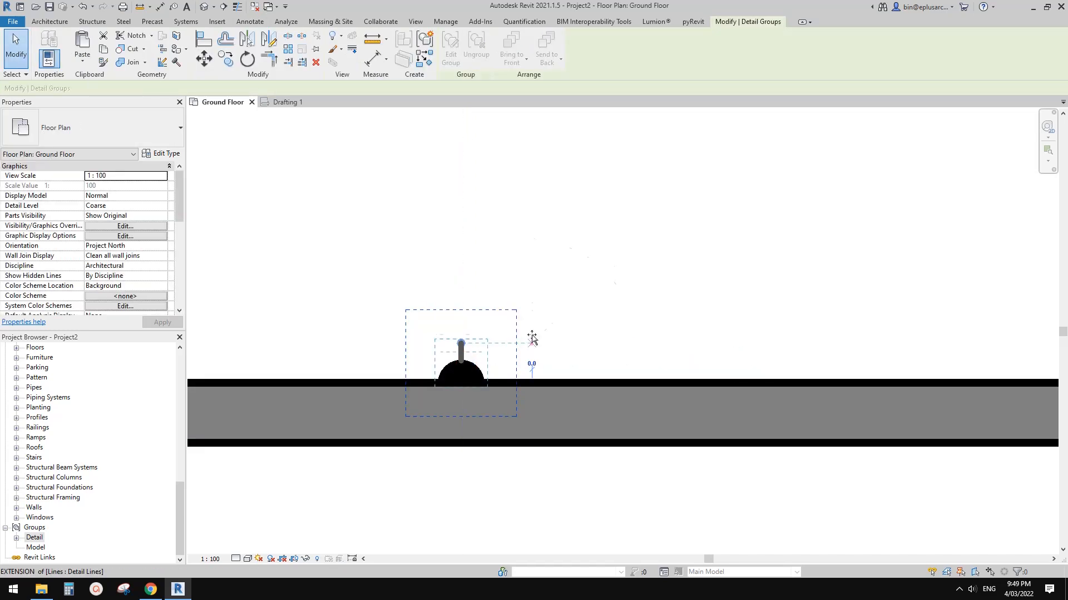
key("Escape")
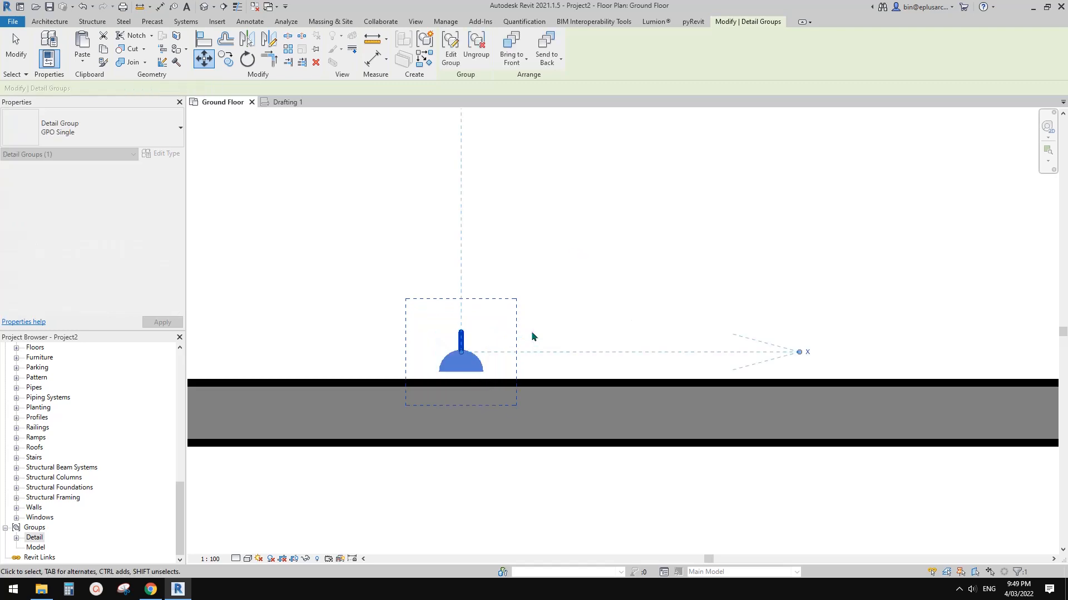
key("Escape")
Move the GPO Single group's origin straight down from the semicircle onto the inner face line of the wall
scroll(468, 360, "up", 2)
left_click(472, 286)
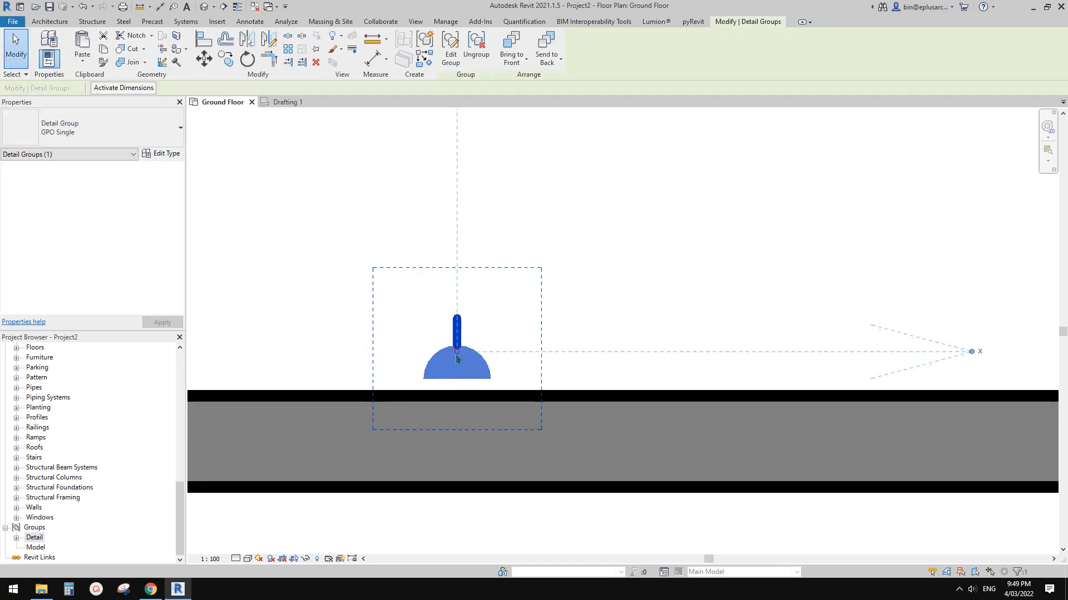
left_click_drag(457, 383, 457, 396)
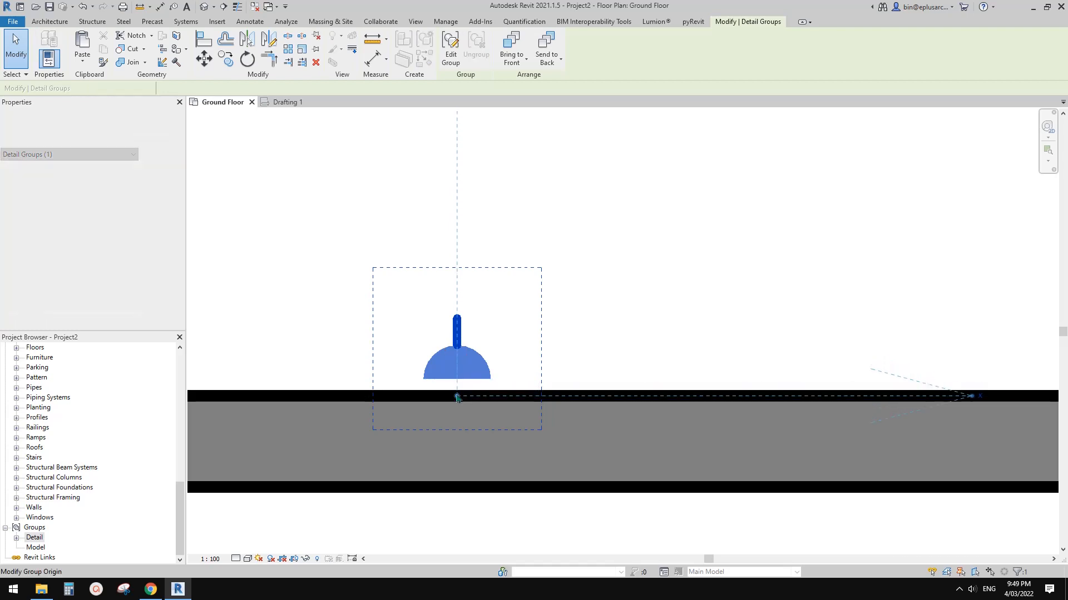
key("Escape")
left_click(479, 359)
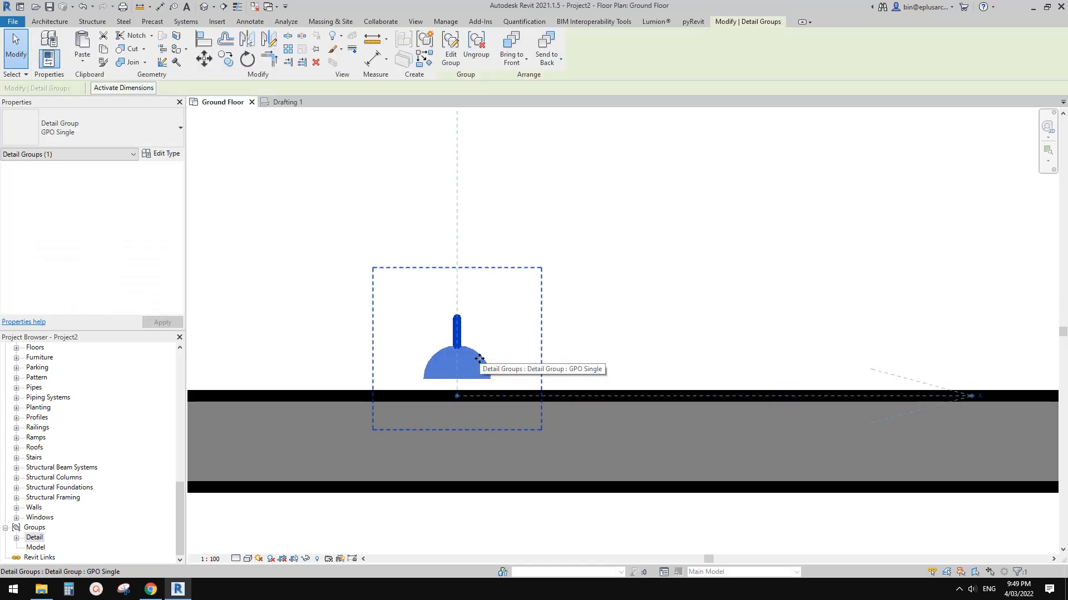
Place two copies of the GPO Single group further right along the inner face of the lower wall
scroll(484, 358, "down", 8)
middle_click_drag(589, 352, 453, 370)
scroll(723, 376, "down", 1)
left_click_drag(339, 380, 779, 403, "ctrl")
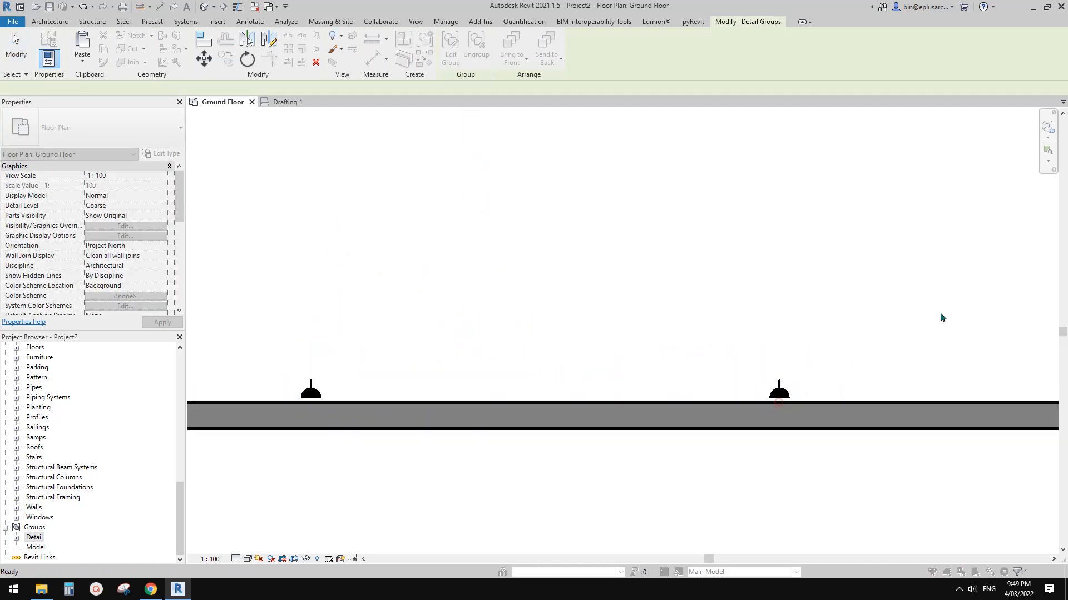
middle_click_drag(941, 315, 496, 383)
key("ctrl+v")
left_click(789, 401)
middle_click_drag(894, 309, 575, 390)
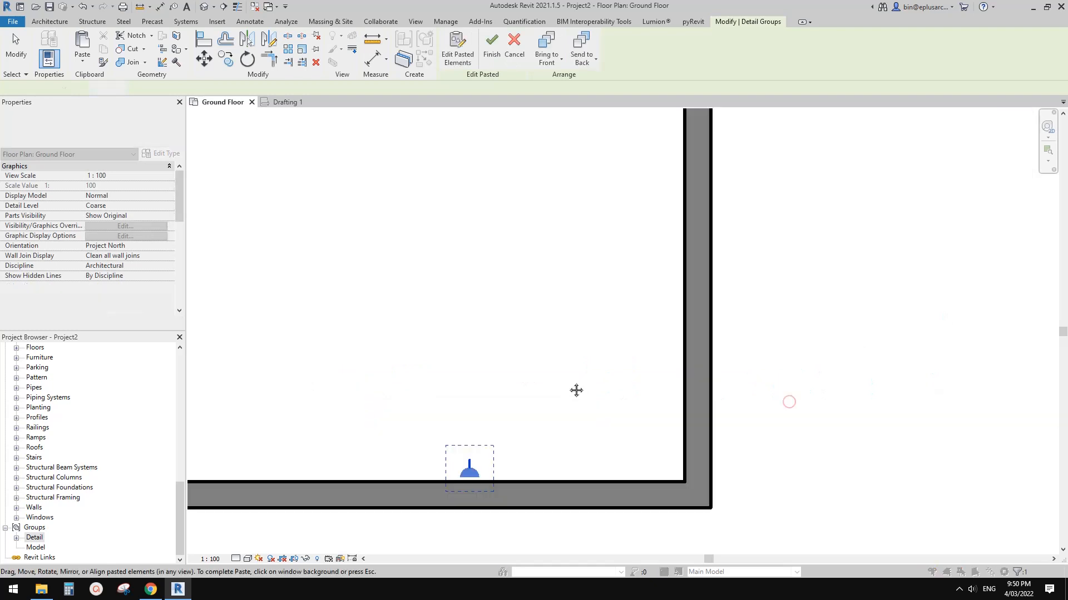
Paste another GPO Single group with its origin on the inner face of the room's right wall
key("ctrl+v")
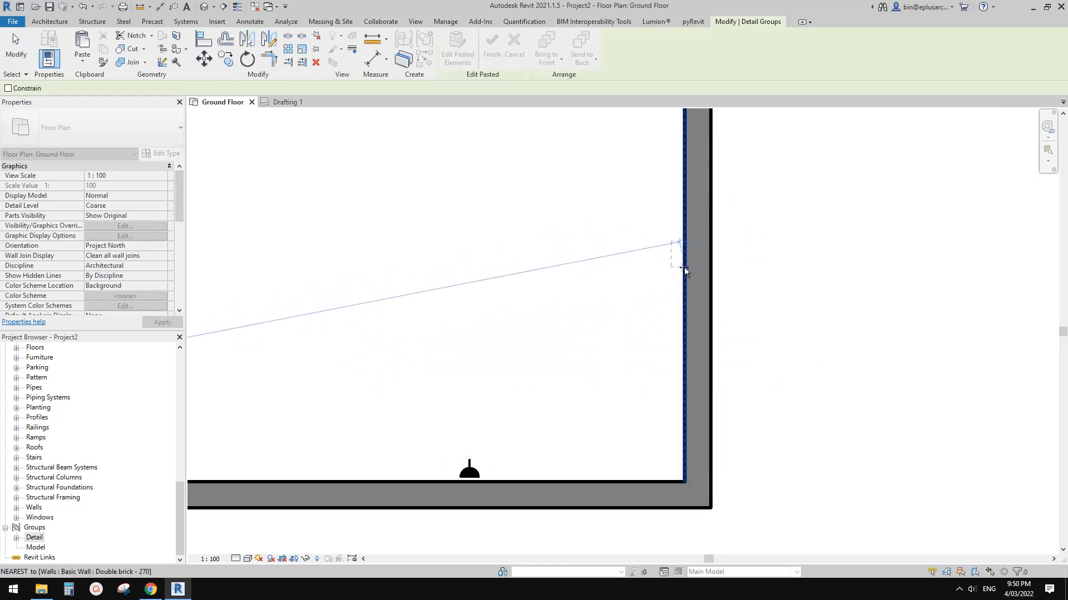
left_click(684, 267)
scroll(715, 263, "up", 1)
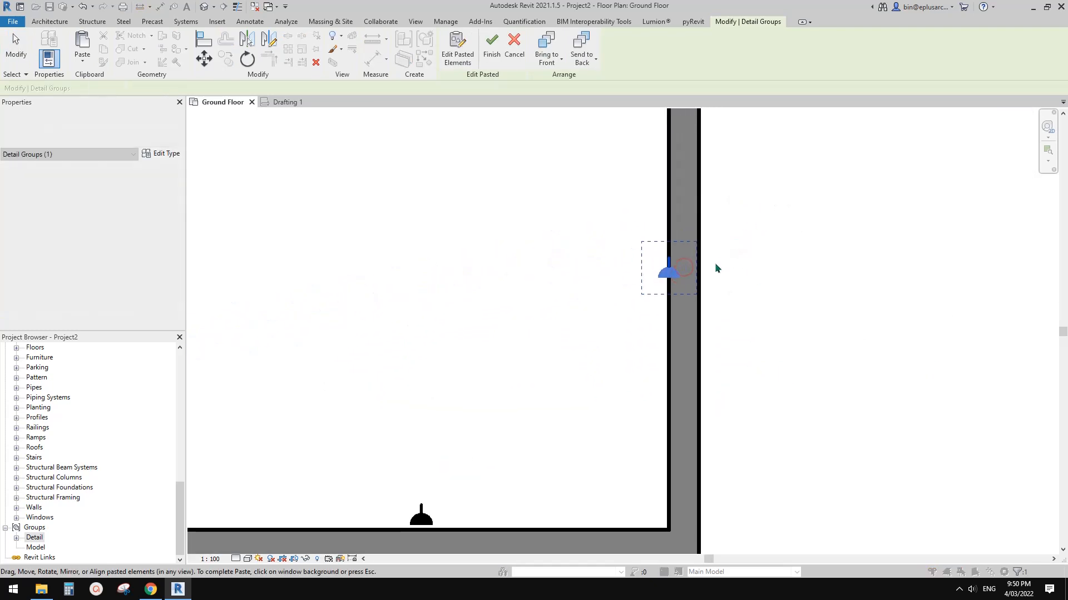
key("Escape")
Rotate the right-wall outlet group 90° about its origin so that it points into the room
left_click(669, 276)
scroll(668, 289, "up", 2)
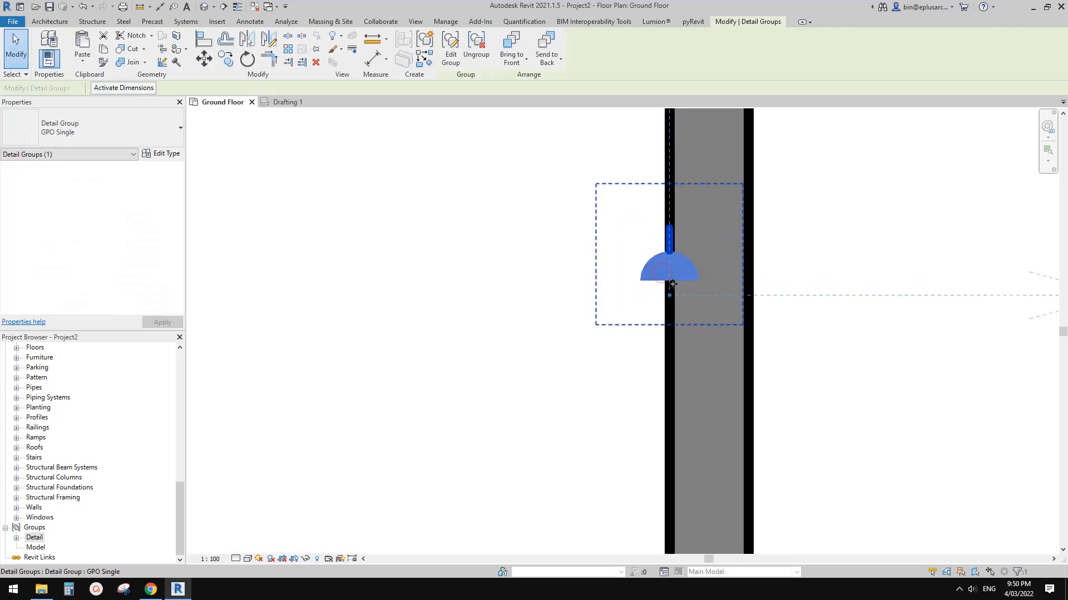
middle_click_drag(670, 301, 631, 302)
key("o")
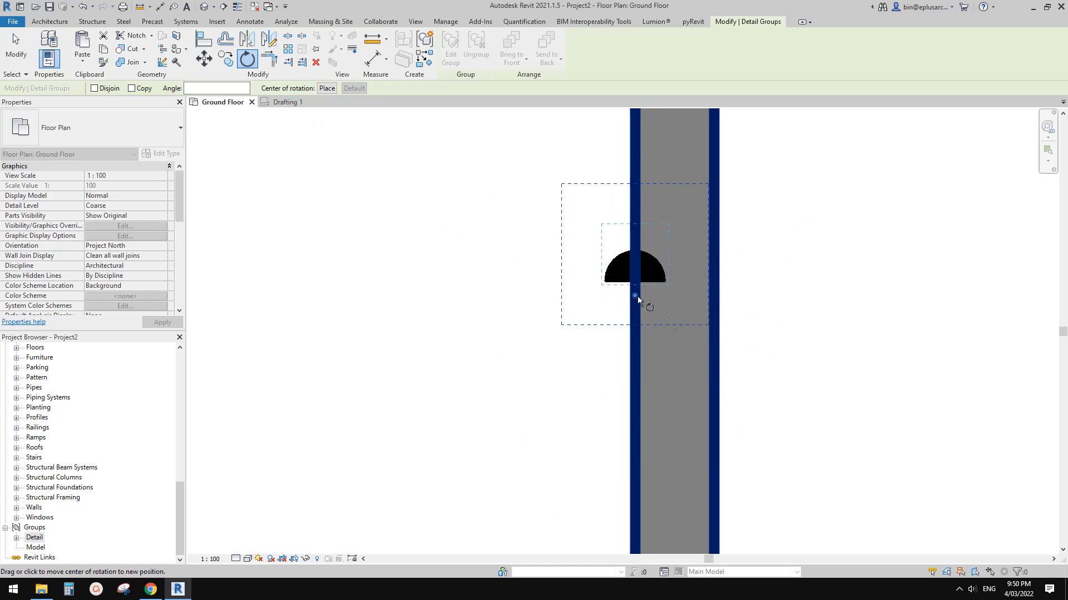
left_click(828, 327)
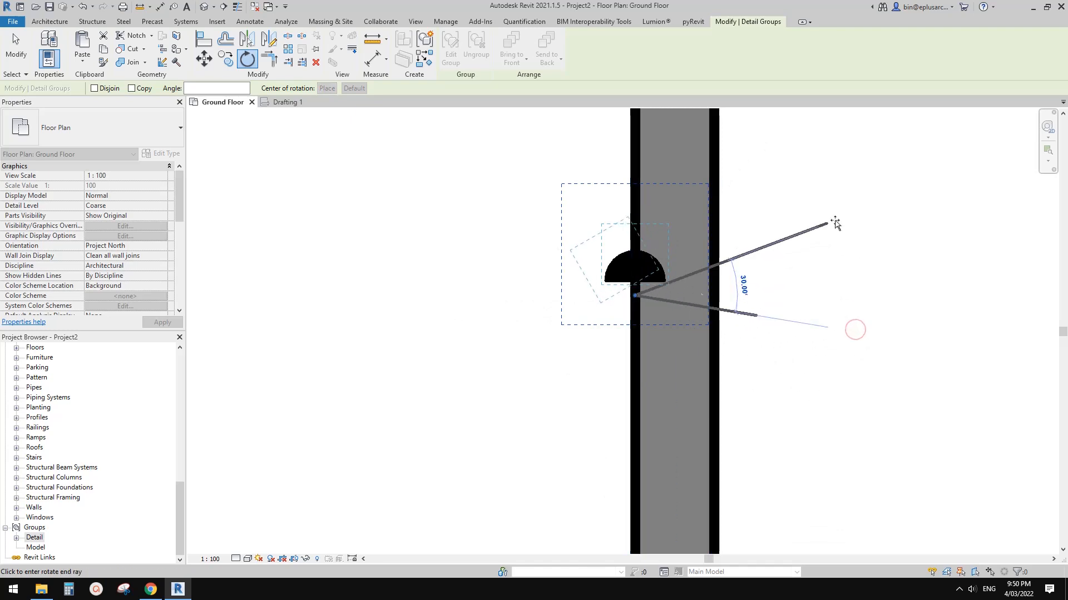
type("90")
key("Return")
middle_click_drag(652, 226, 615, 290)
Copy the right-wall outlet group by its origin to a higher point on the wall's outer face
key("c")
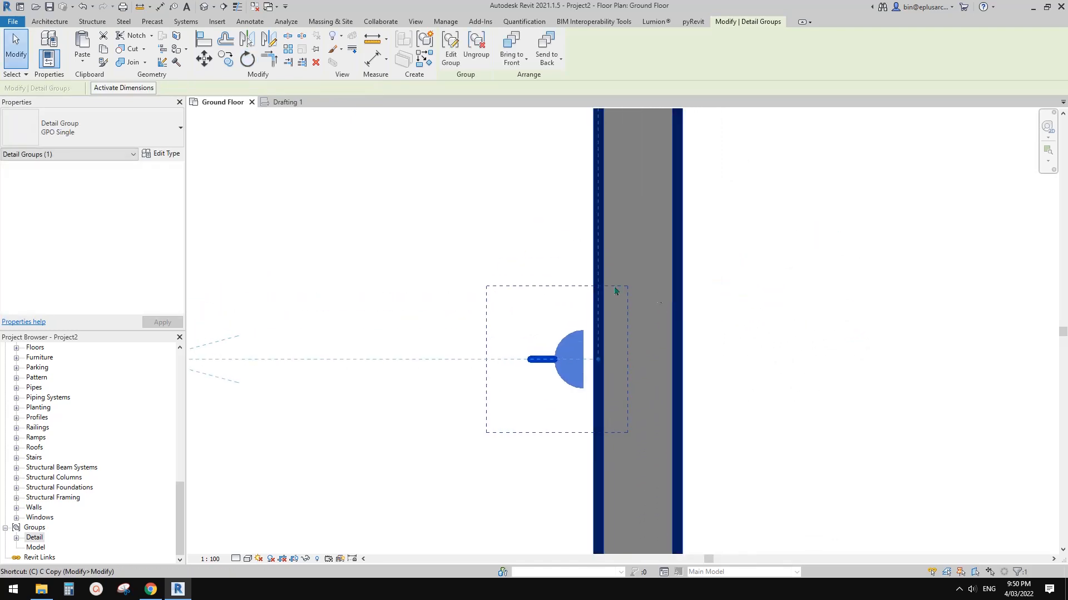
key("c")
left_click(596, 359)
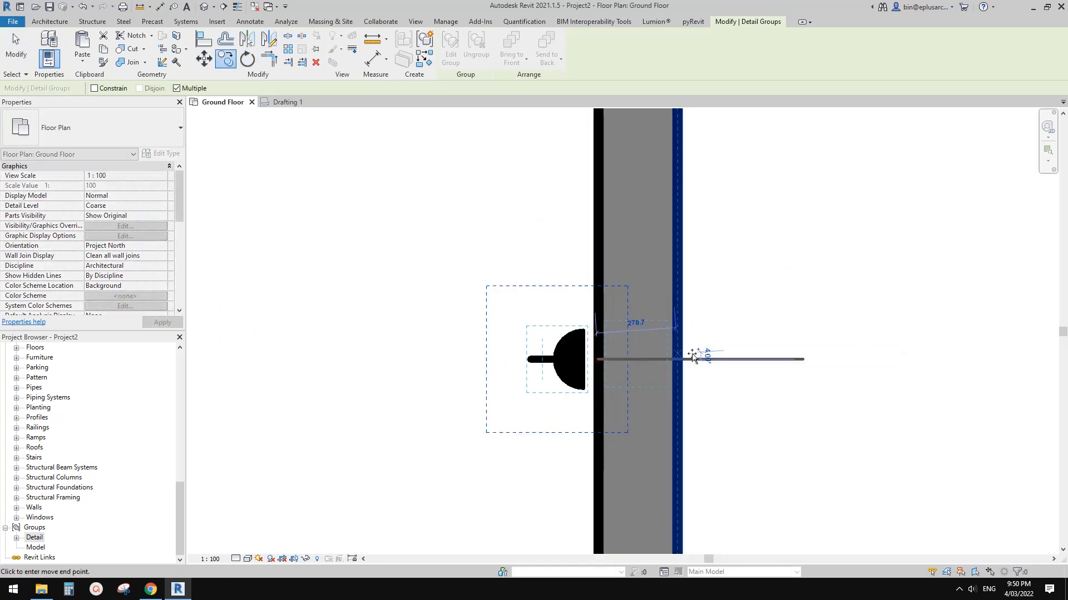
left_click(676, 198)
Rotate the outer-face outlet copy 180° about its origin so that it points away from the wall
key("r")
key("o")
left_click(825, 198)
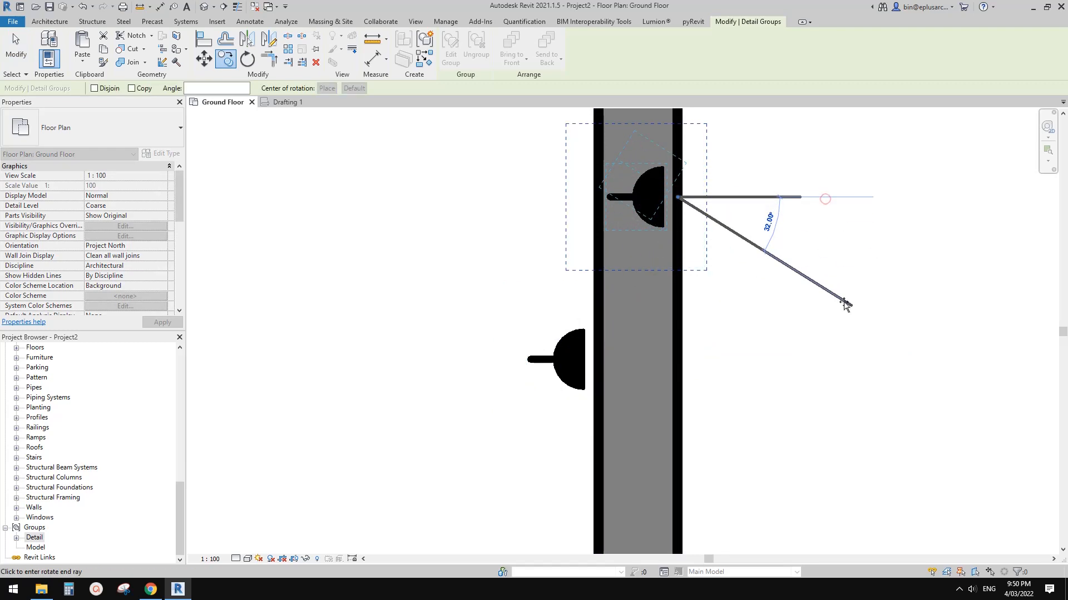
type("180")
key("Return")
key("Escape")
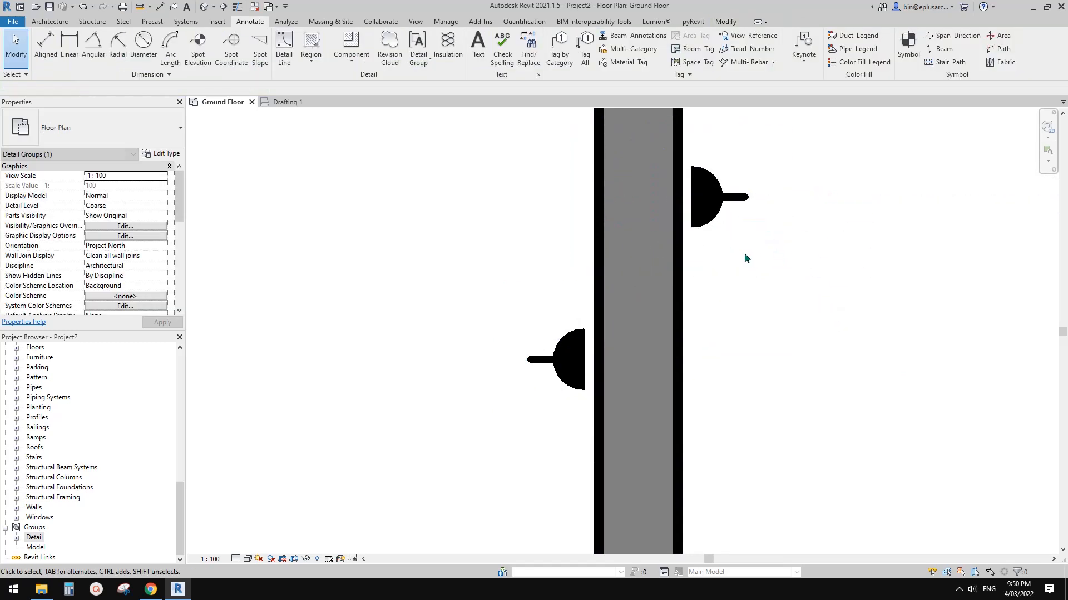
Examine where the origin of the outer-face outlet group sits relative to the wall
scroll(716, 271, "down", 3)
left_click(717, 271)
scroll(717, 272, "up", 2)
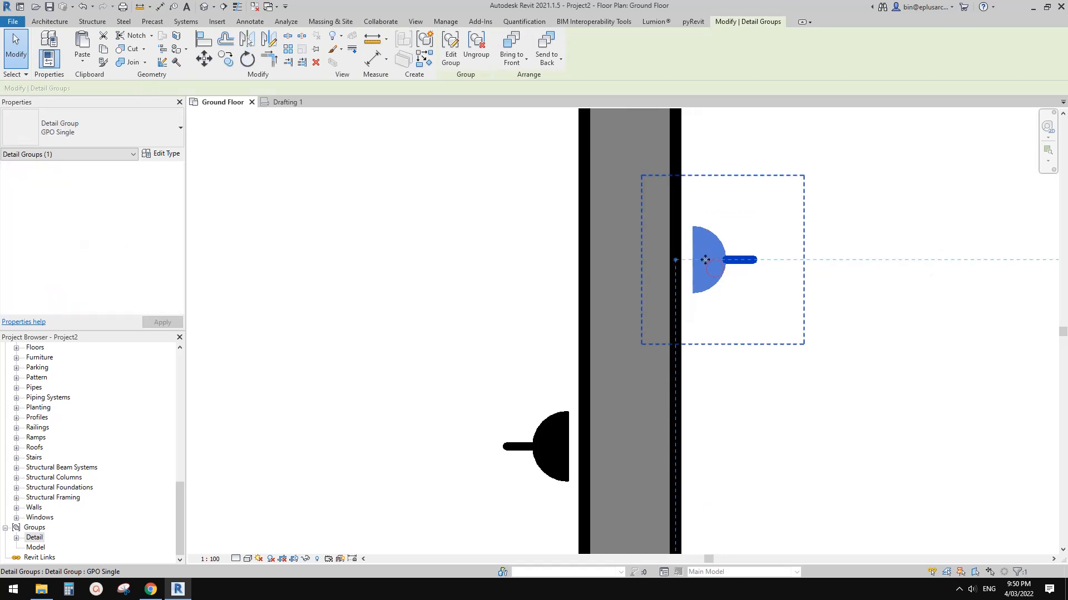
scroll(794, 286, "down", 2)
scroll(678, 261, "up", 2)
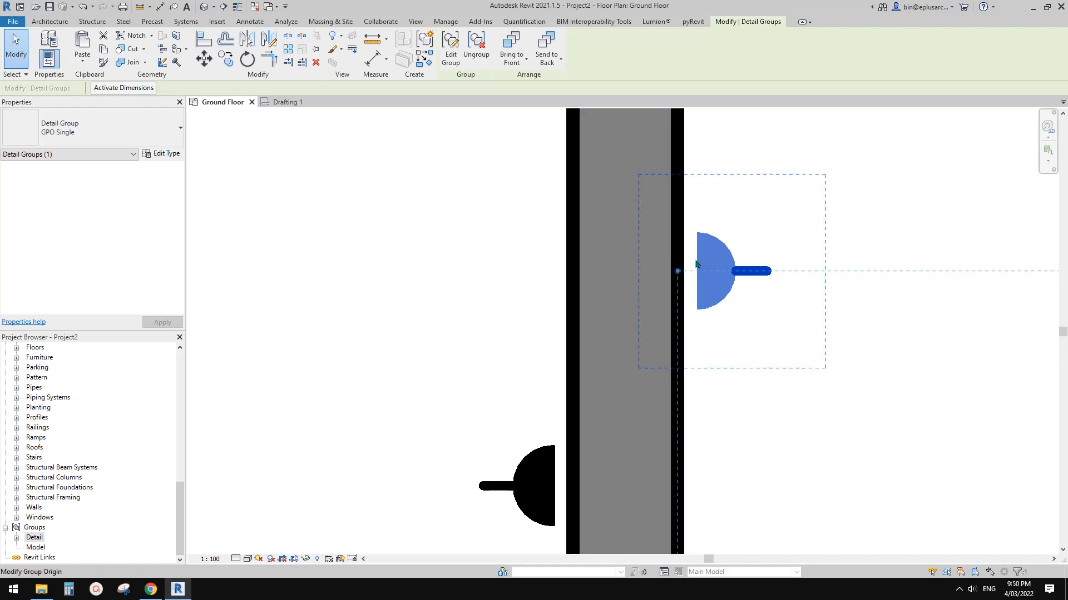
key("Escape")
scroll(702, 267, "down", 2)
Copy the outer-face outlet group by its origin to a higher position on the same wall face
left_click(722, 273)
scroll(720, 272, "down", 2)
middle_click_drag(720, 265, 722, 292)
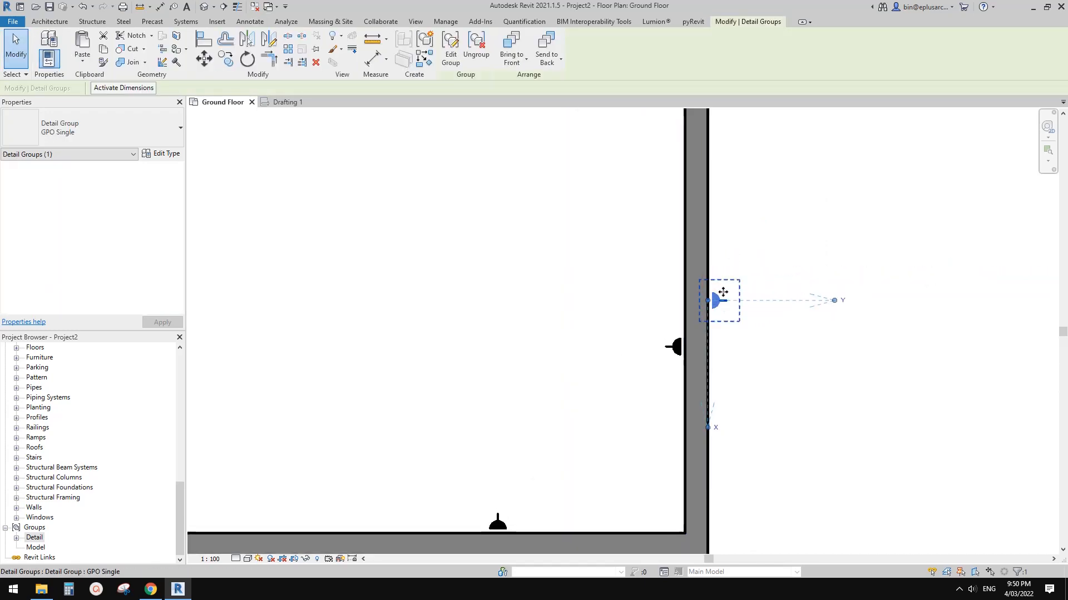
key("c")
key("o")
left_click(708, 300)
left_click(708, 204)
key("Escape")
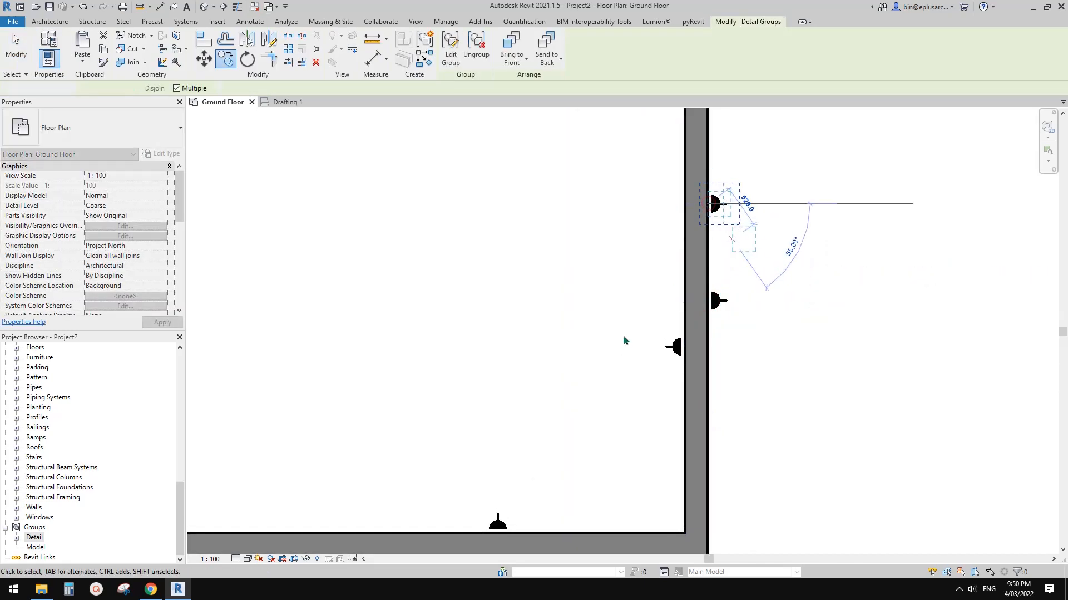
Copy an outlet group from the lower wall to the empty area up and to its right
scroll(618, 340, "down", 1)
mouse_move(428, 489)
middle_mouse_down()
mouse_move(548, 379)
mouse_move(749, 342)
middle_mouse_up()
scroll(550, 346, "up", 2)
left_click(590, 324)
scroll(594, 323, "up", 3)
middle_click_drag(631, 305, 599, 340)
key("c")
key("o")
left_click(560, 358)
middle_click_drag(694, 224, 585, 307)
scroll(585, 307, "up", 1)
left_click(585, 309)
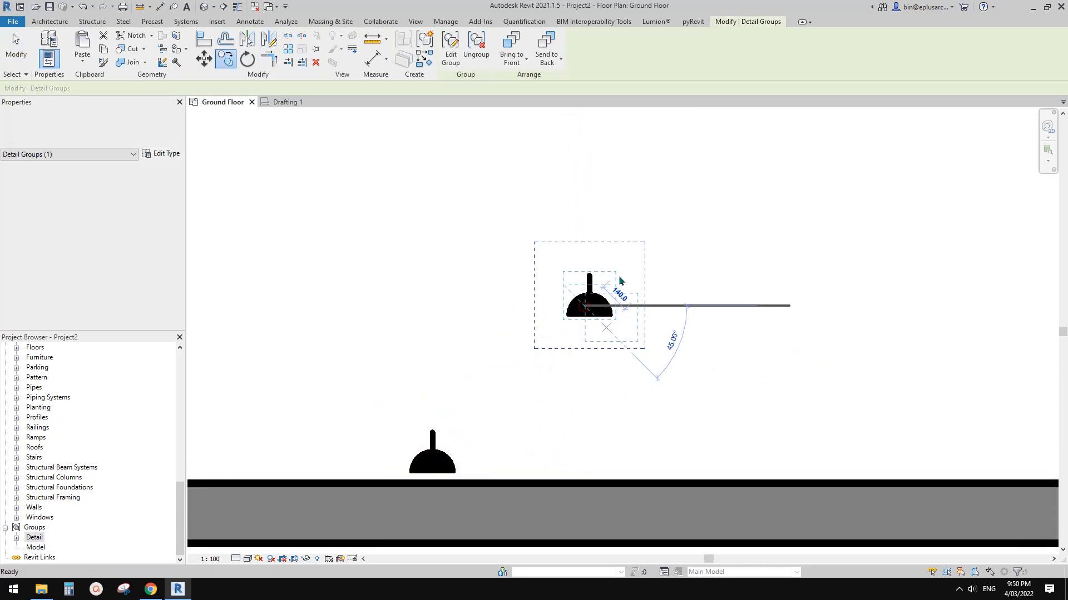
key("Escape")
Ungroup the outlet copy in the empty area into its separate filled region and detail line
left_click(584, 305)
key("u")
key("g")
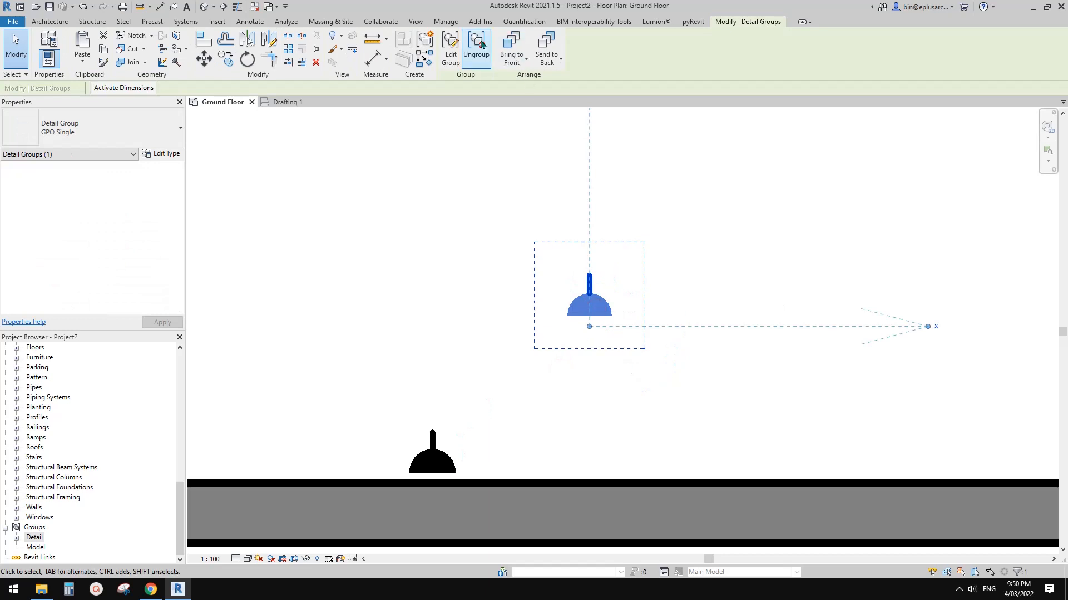
Add the text F in Arial 1.0mm and position it just right of the ungrouped outlet symbol's line
scroll(591, 295, "up", 1)
key("t")
key("x")
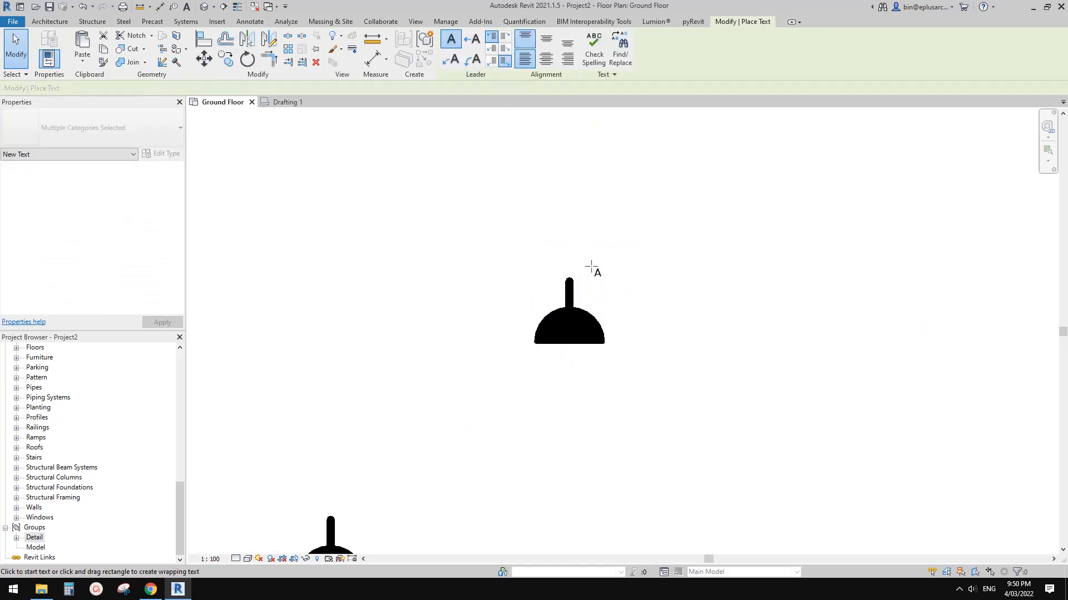
left_click(767, 274)
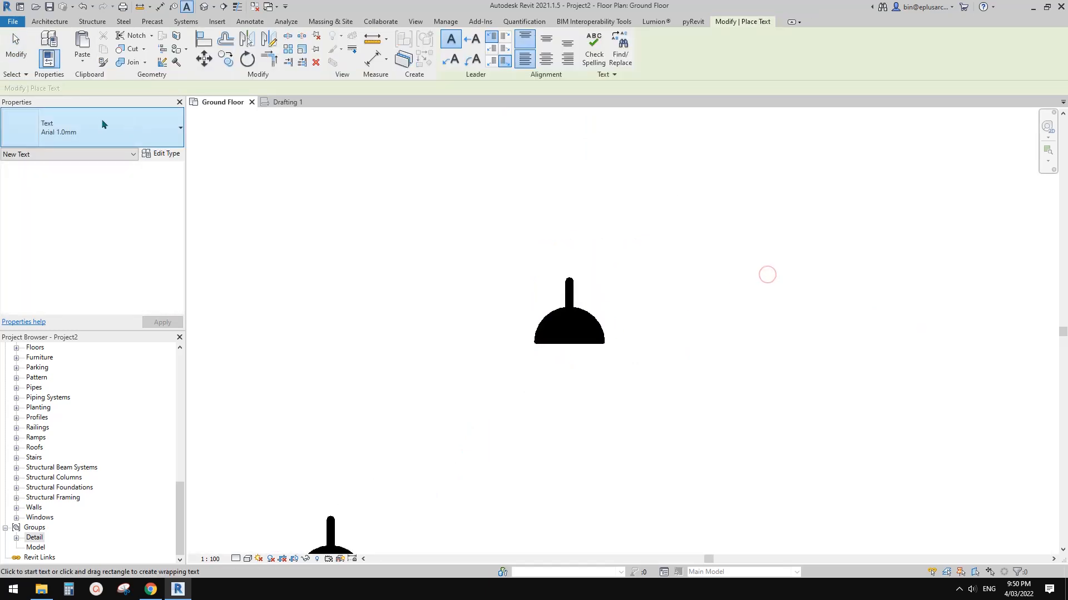
left_click(113, 126)
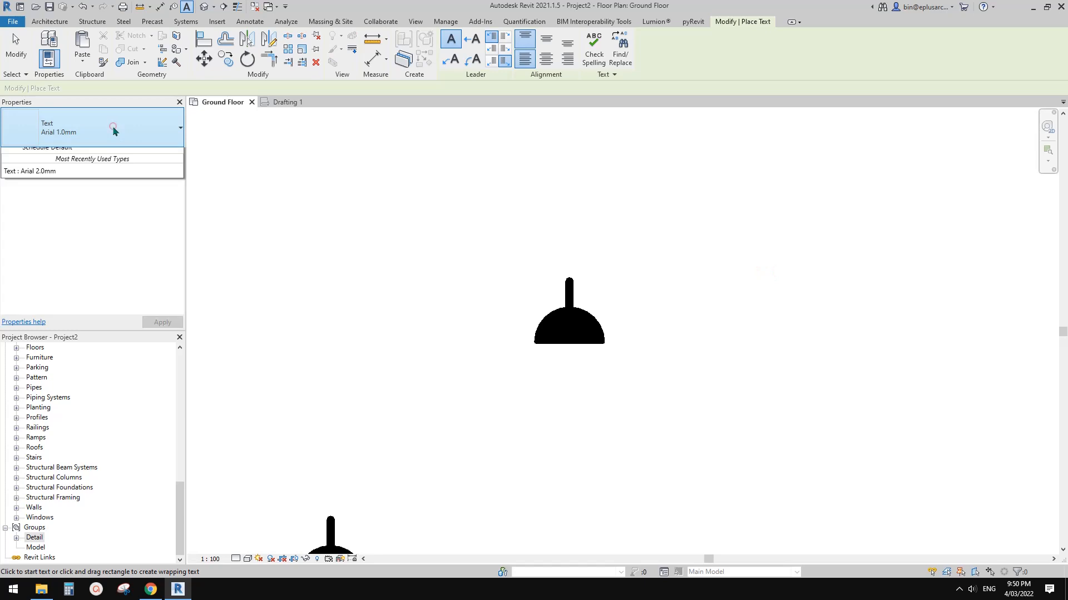
left_click(375, 165)
scroll(442, 201, "down", 2)
middle_click_drag(443, 201, 388, 242)
type("f")
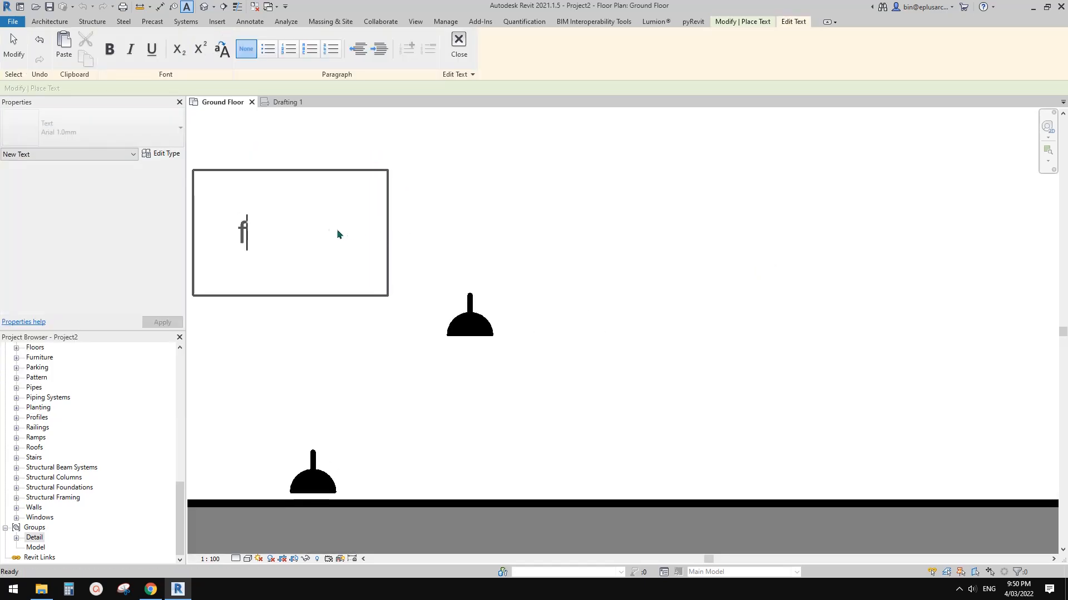
double_click(264, 226)
type("F")
left_click(420, 227)
left_click_drag(195, 172, 454, 233)
key("Escape")
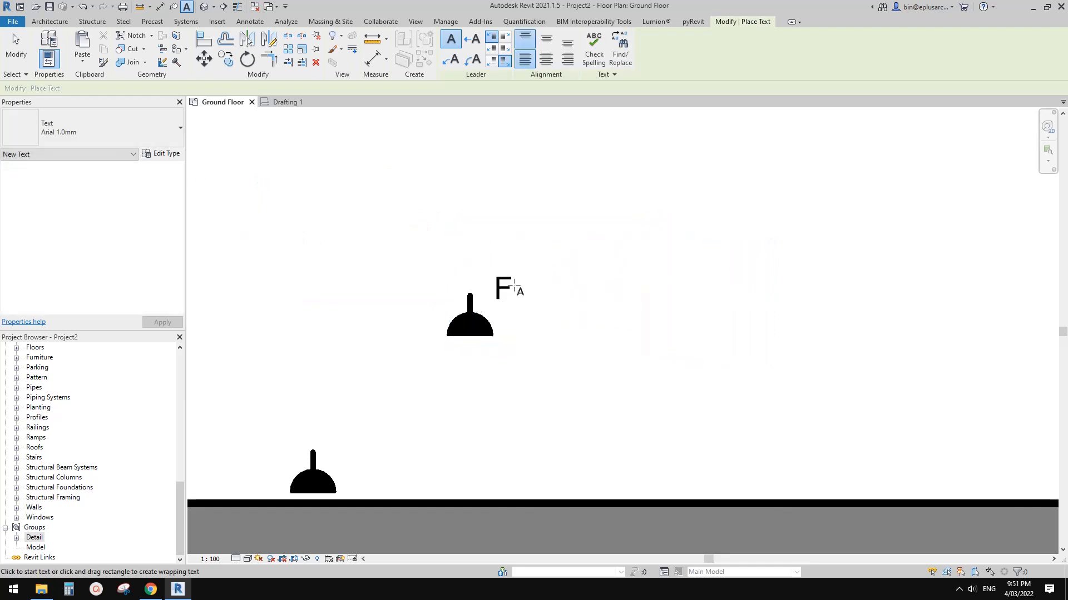
Change the F text to type Arial 1.8mm and move it closer to the outlet symbol's line
left_click(506, 290)
left_click(107, 130)
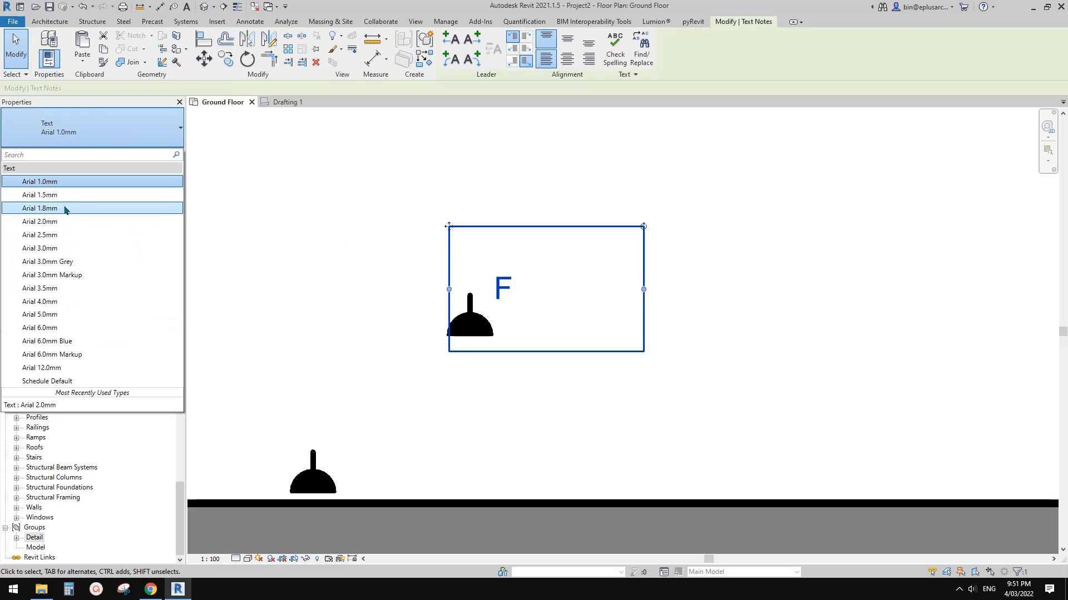
left_click(66, 208)
left_click_drag(448, 228, 434, 210)
key("Escape")
scroll(504, 289, "down", 2)
middle_click_drag(506, 295, 582, 261)
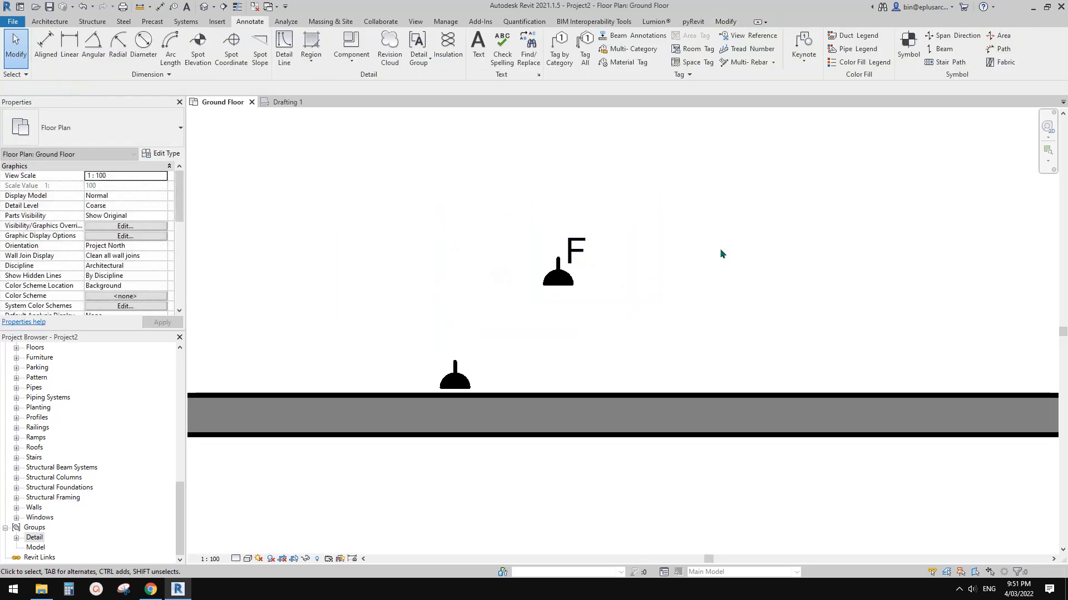
scroll(591, 263, "up", 1)
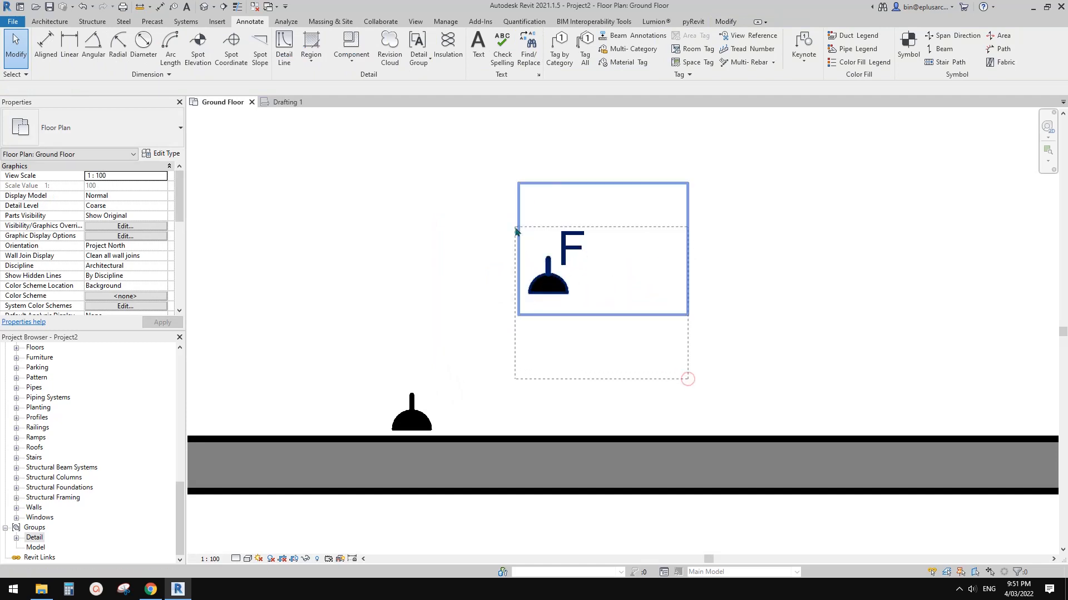
Group the outlet symbol, its line and the F text into a detail group named GPO F
left_click_drag(516, 231, 515, 230)
middle_click_drag(510, 179, 512, 203)
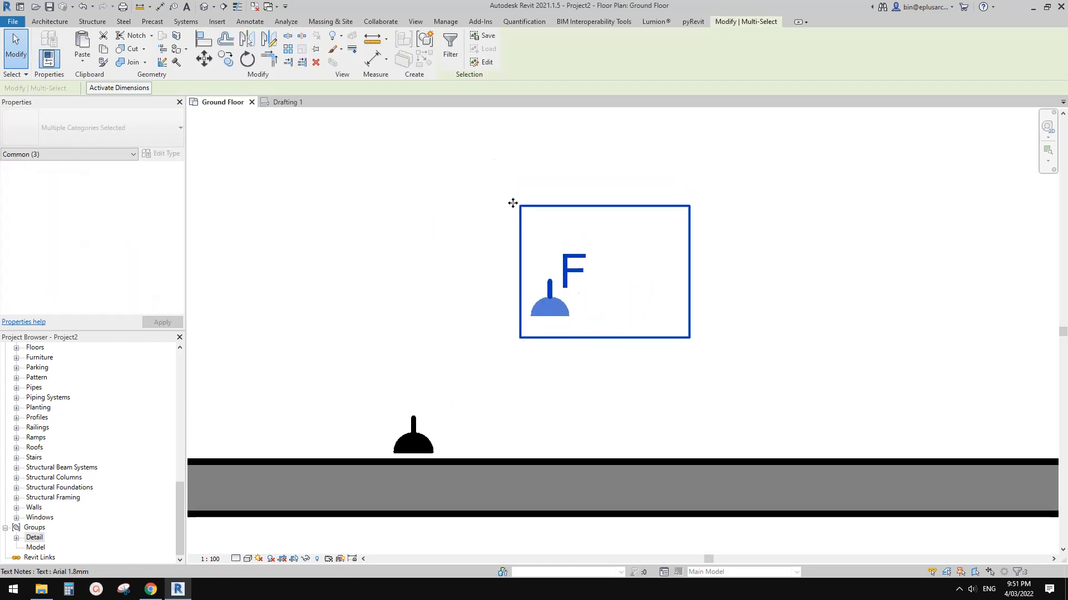
left_click(426, 42)
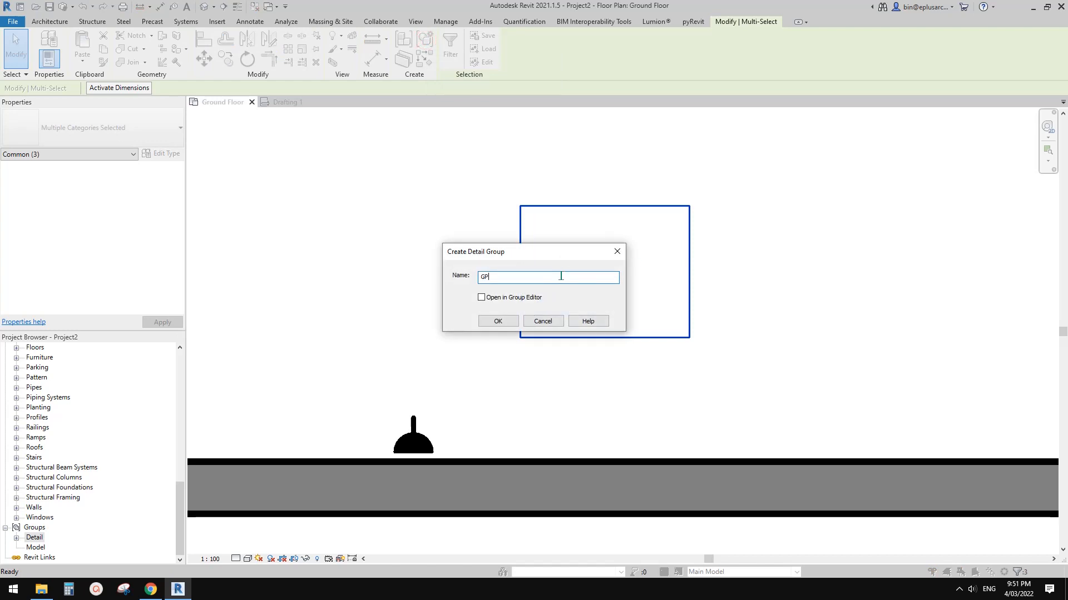
key("Return")
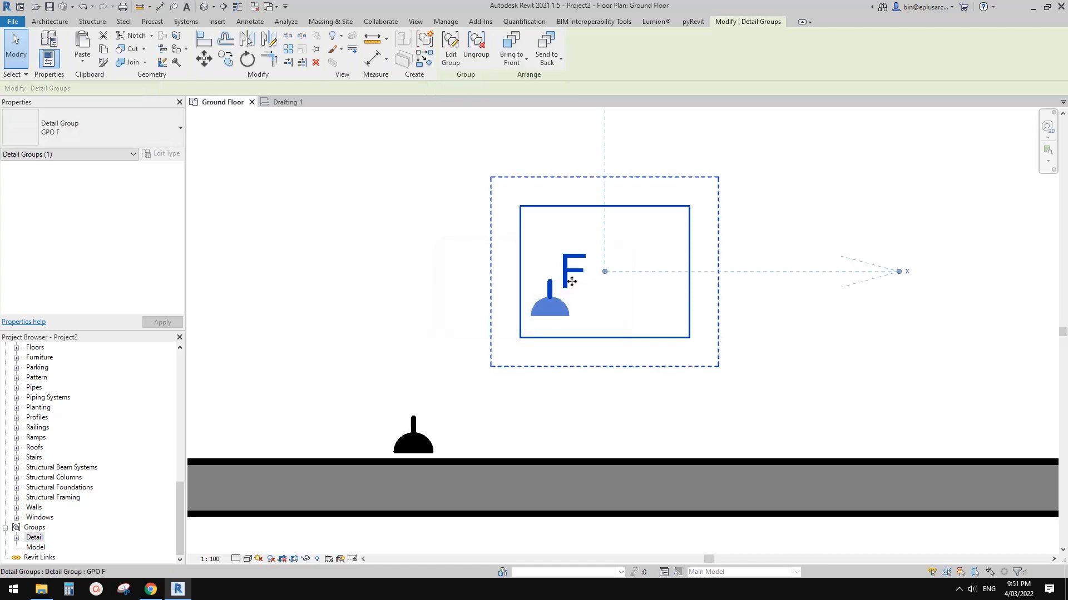
Place the GPO F group's origin at the midpoint of the outlet symbol's flat base
scroll(601, 275, "up", 2)
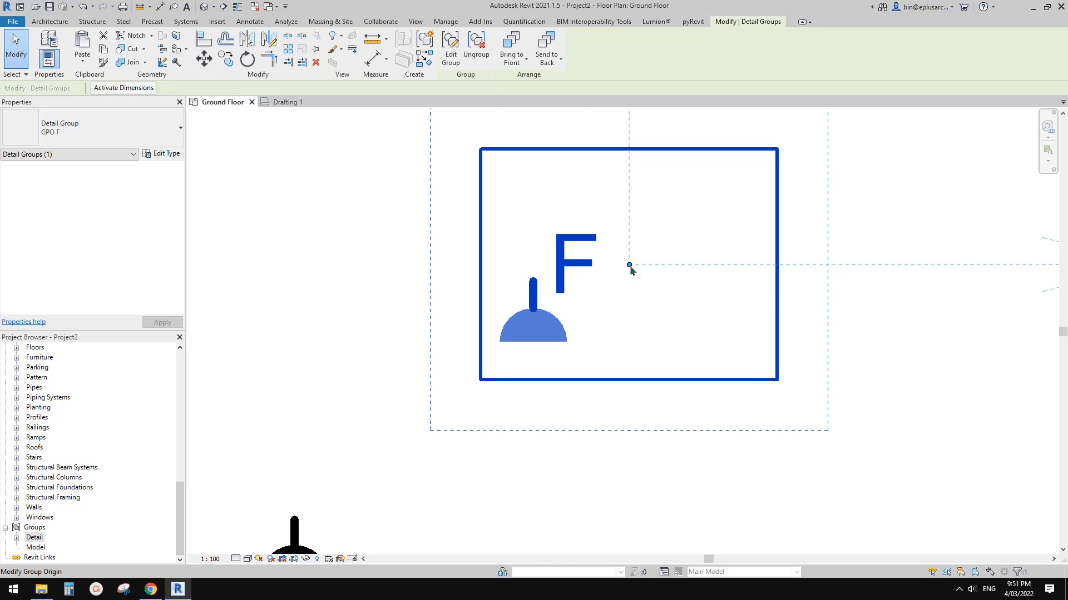
scroll(629, 267, "down", 3)
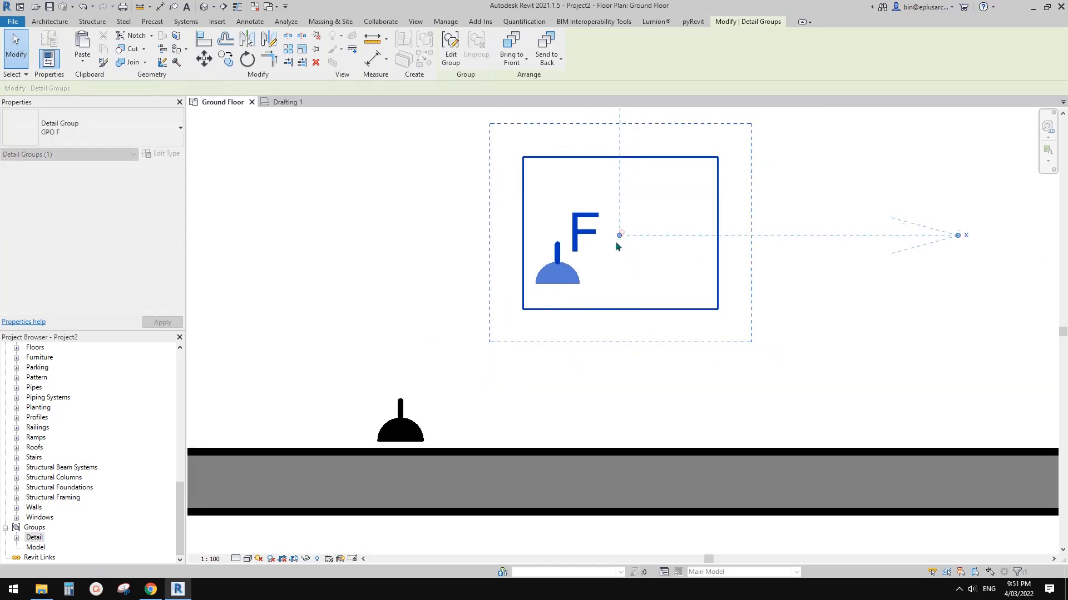
left_click_drag(565, 284, 559, 286)
left_click(589, 319)
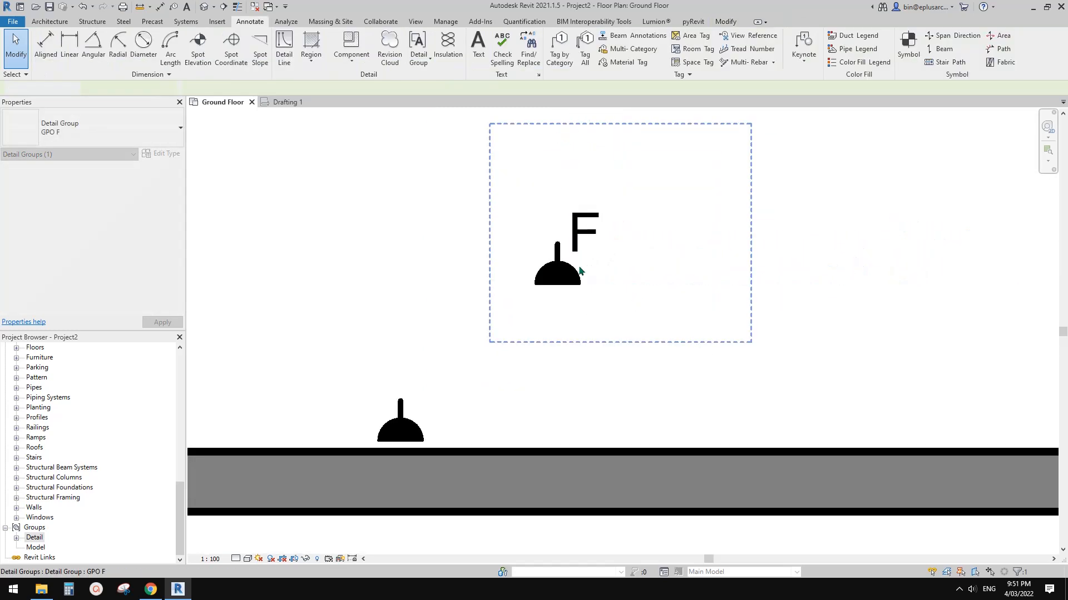
left_click(562, 288)
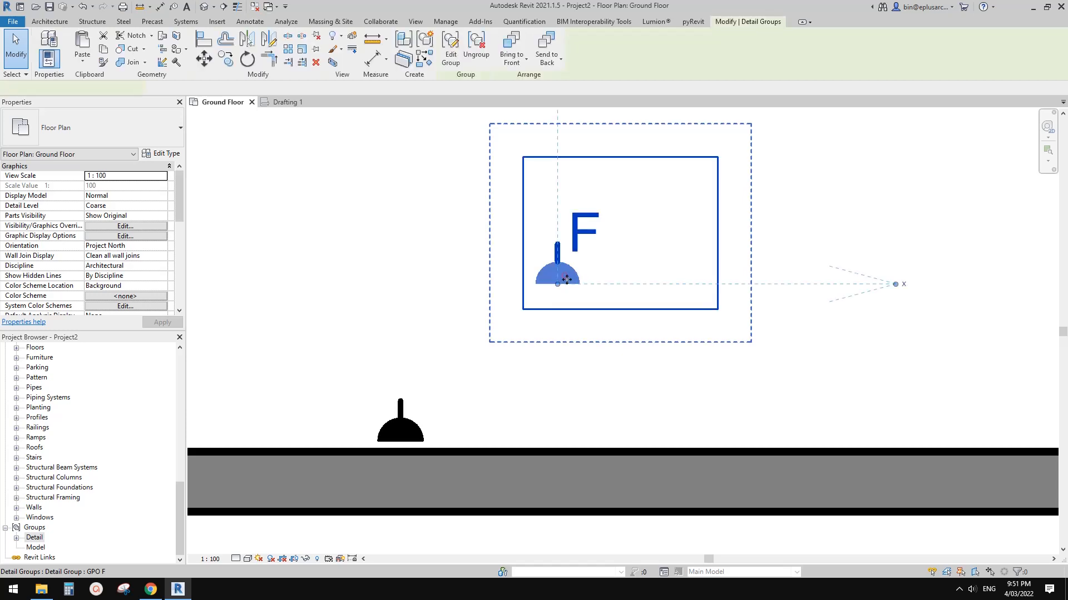
left_click_drag(554, 296, 561, 299)
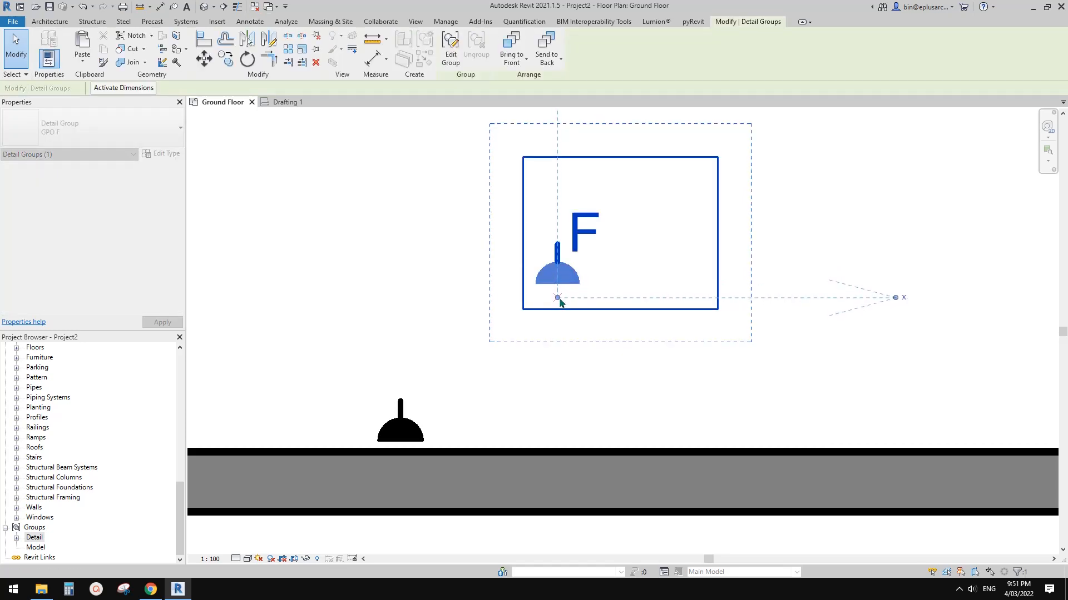
left_click_drag(560, 301, 559, 286)
left_click(575, 291)
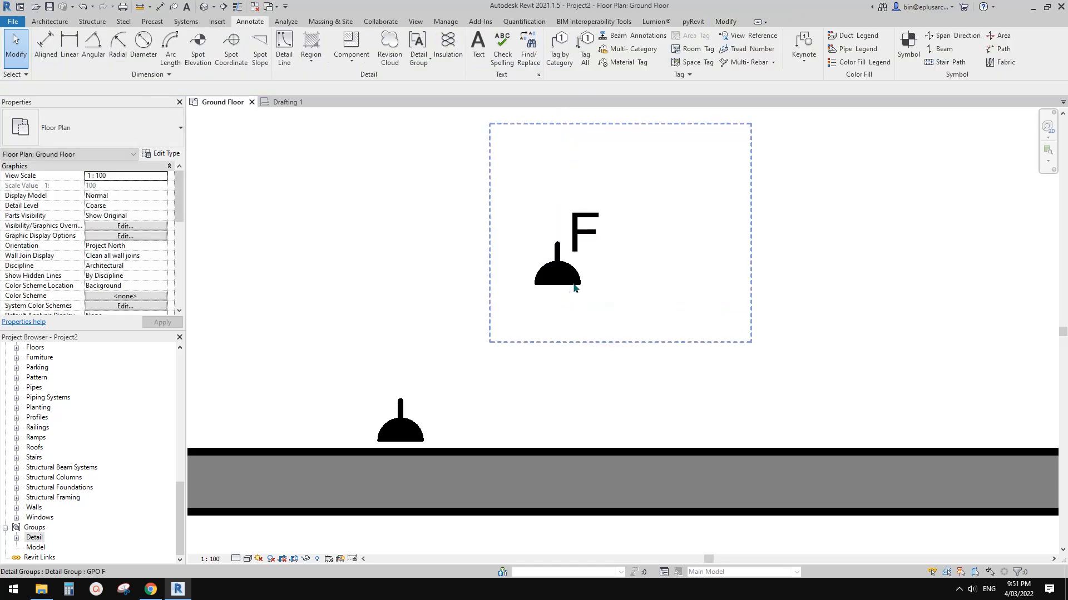
Move the GPO F group from its base midpoint onto the lower wall's upper face, then shift it slightly up off the wall
left_click(573, 285)
middle_click_drag(570, 288, 566, 277)
key("v")
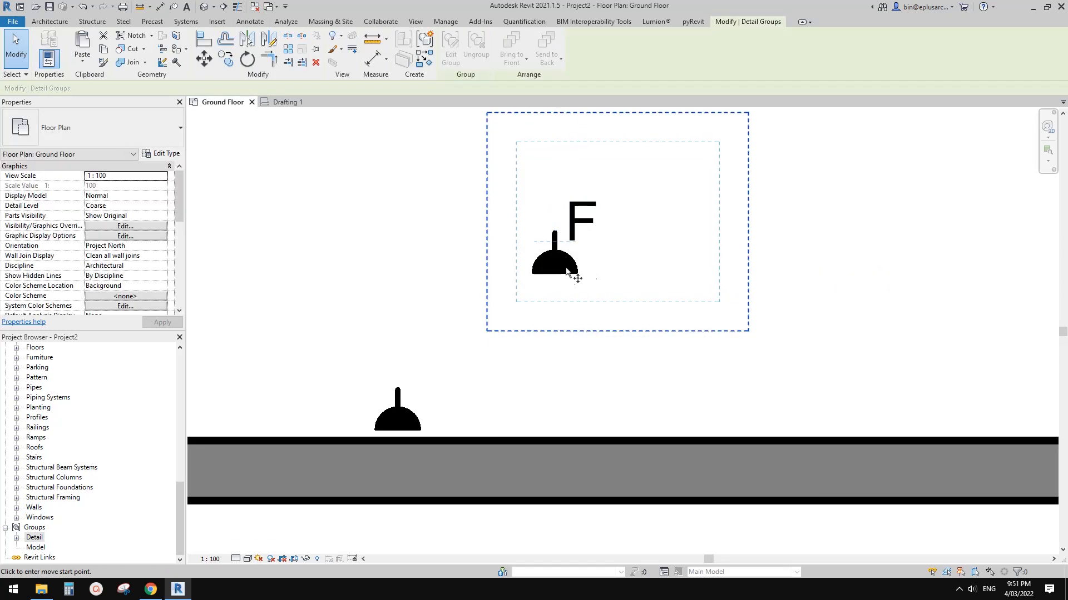
left_click(556, 274)
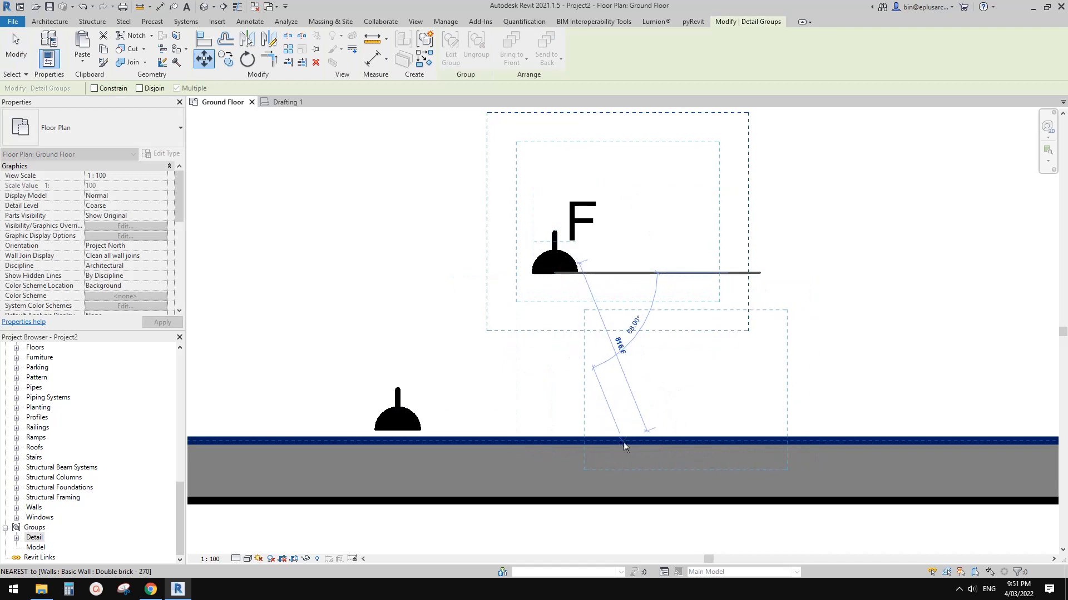
left_click(622, 442)
key("m")
key("v")
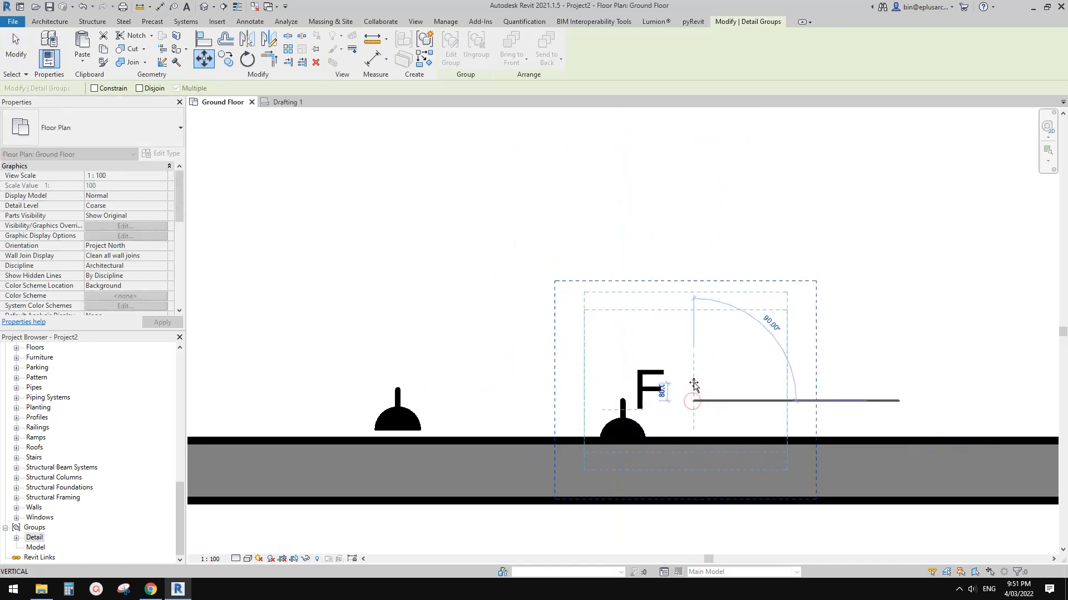
key("Return")
key("Escape")
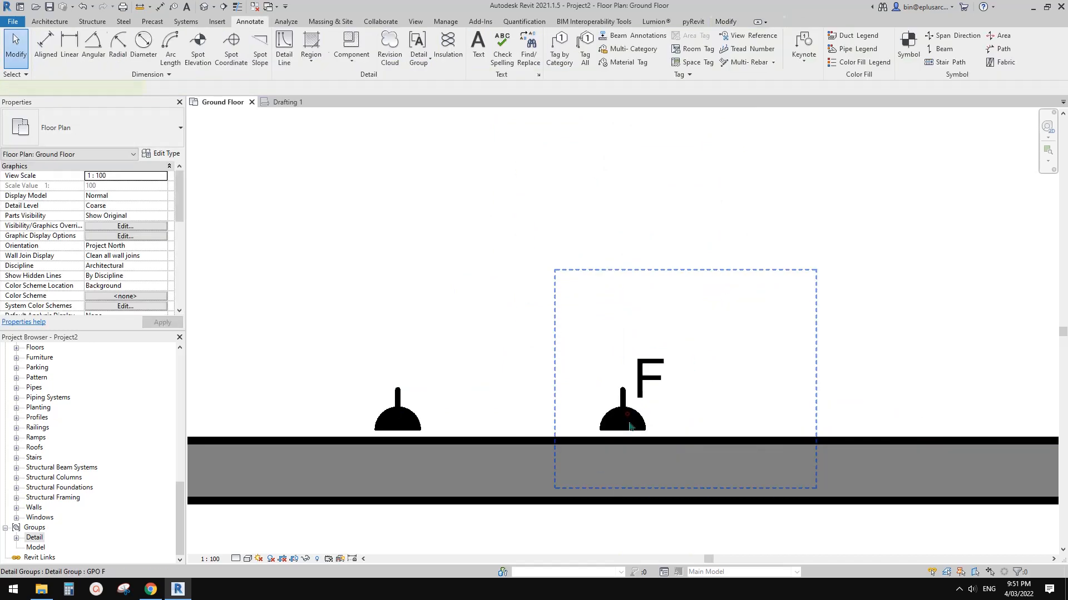
Move the GPO F group's origin straight down onto the wall face below the outlet symbol
left_click(624, 431)
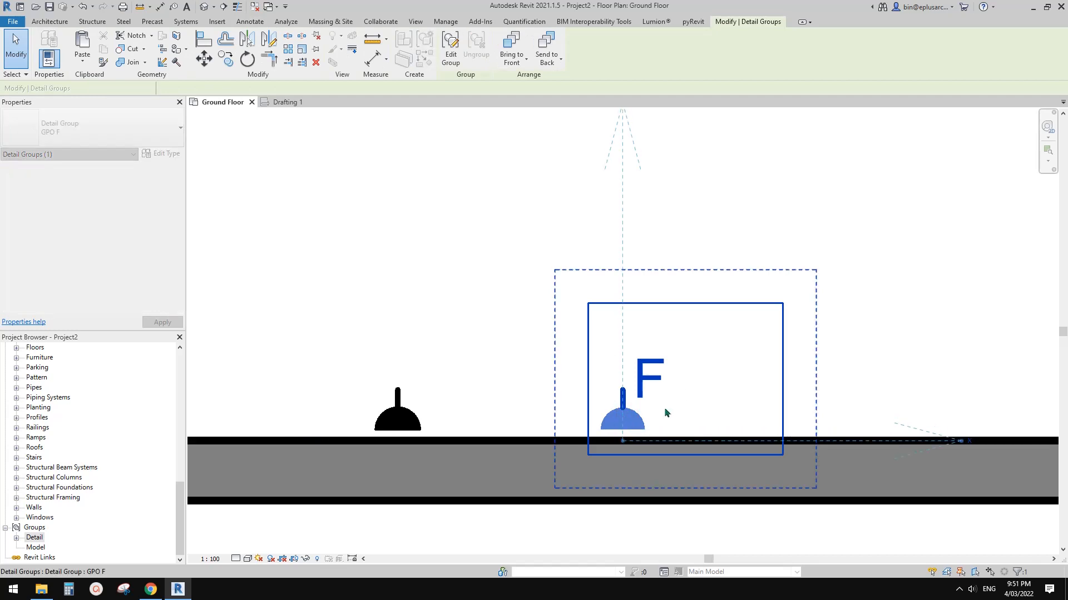
middle_click_drag(702, 395, 667, 356)
key("Escape")
Swap the single outlet beside the F-labelled outlet to type GPO F and back to GPO Single
scroll(667, 356, "down", 2)
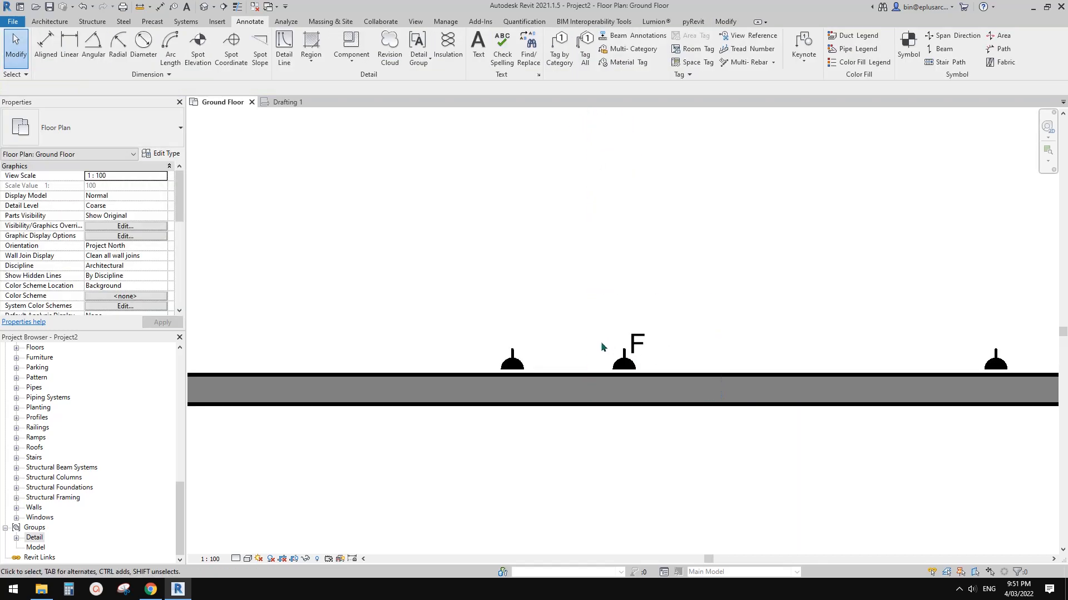
middle_click_drag(601, 342, 693, 339)
scroll(531, 353, "up", 2)
left_click(542, 353)
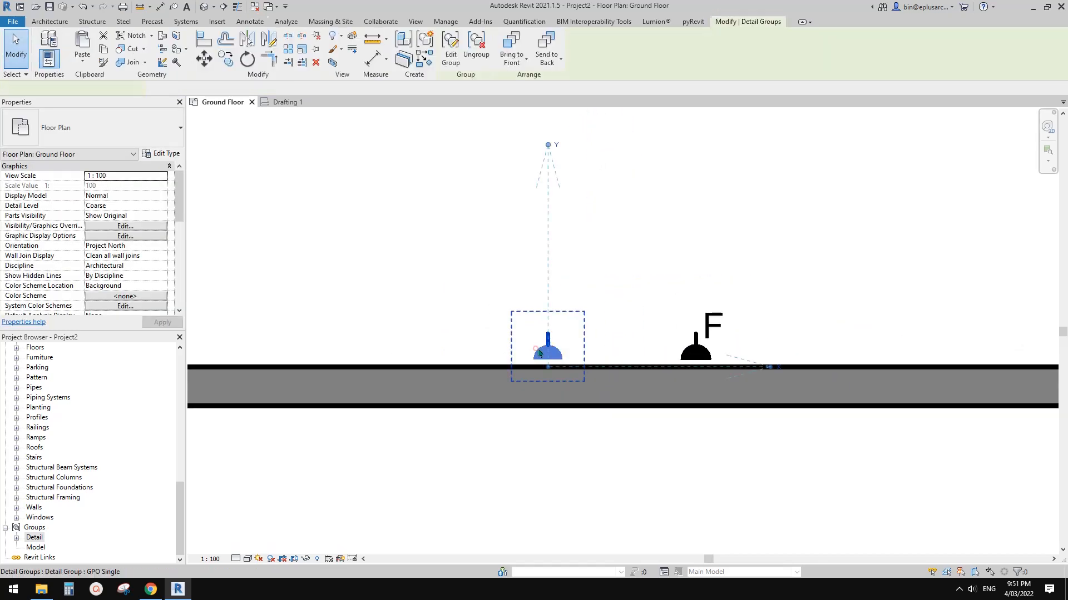
scroll(541, 351, "up", 1)
left_click(119, 120)
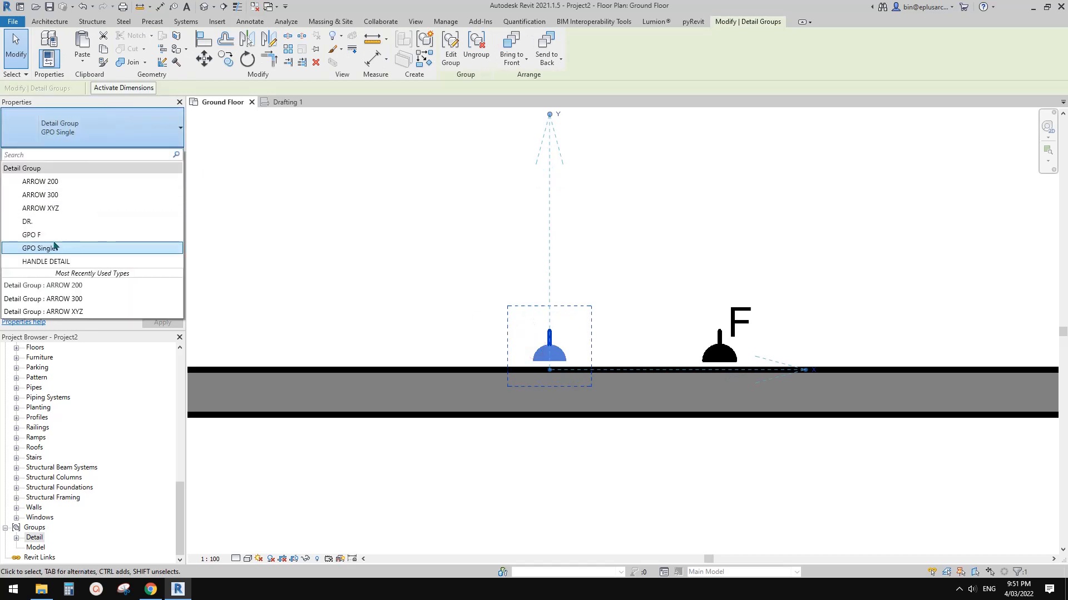
left_click(51, 235)
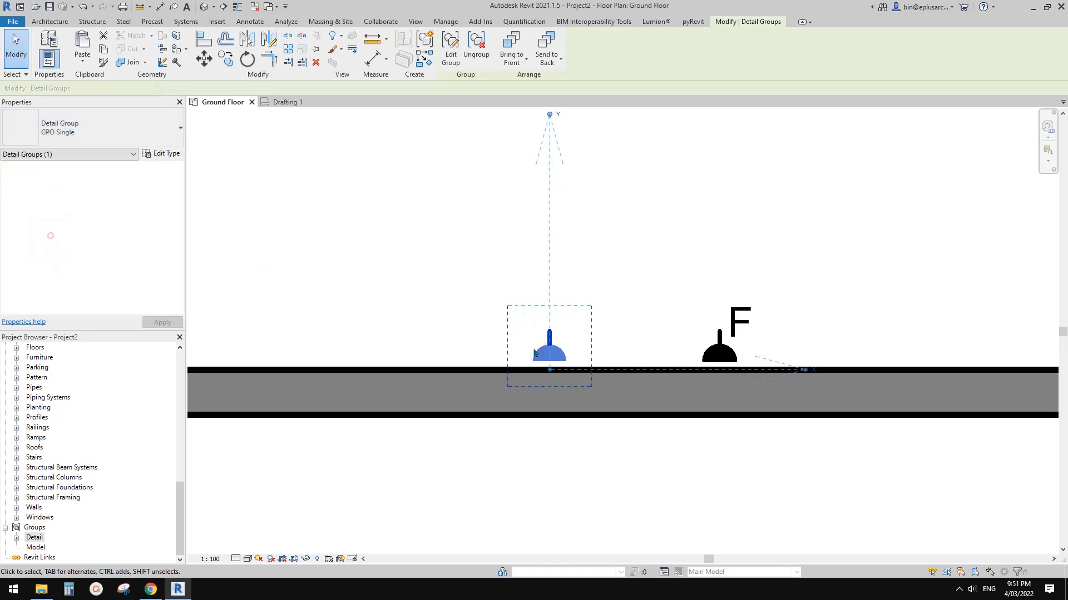
left_click(107, 134)
left_click(57, 249)
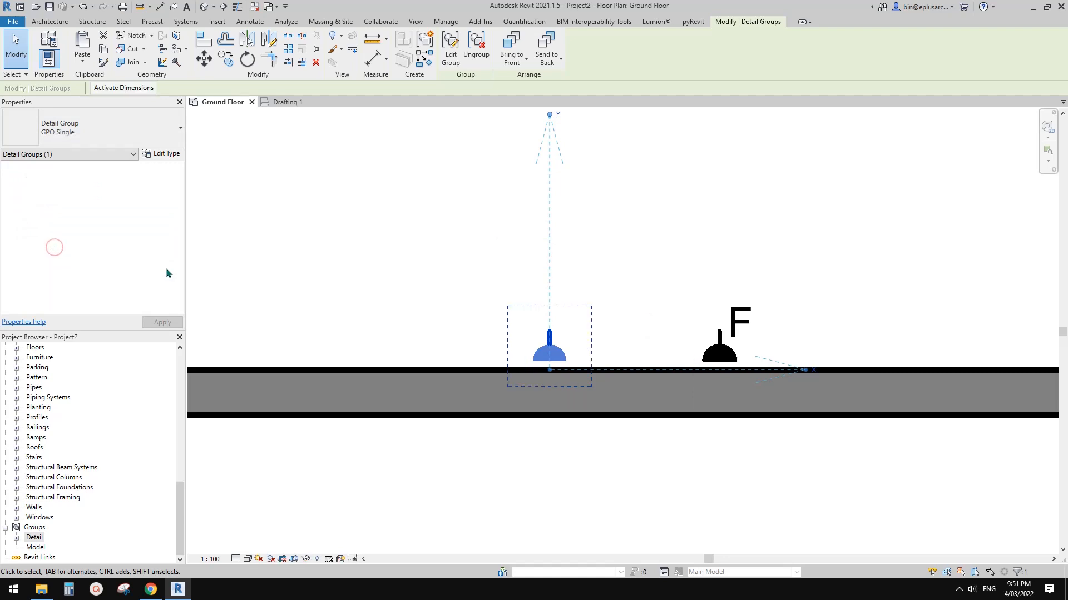
Copy the GPO F group from the wall to the empty area up and to its right
middle_click_drag(599, 324, 478, 320)
left_click(480, 320)
left_click(602, 344)
middle_click_drag(639, 342, 586, 345)
scroll(584, 343, "down", 1)
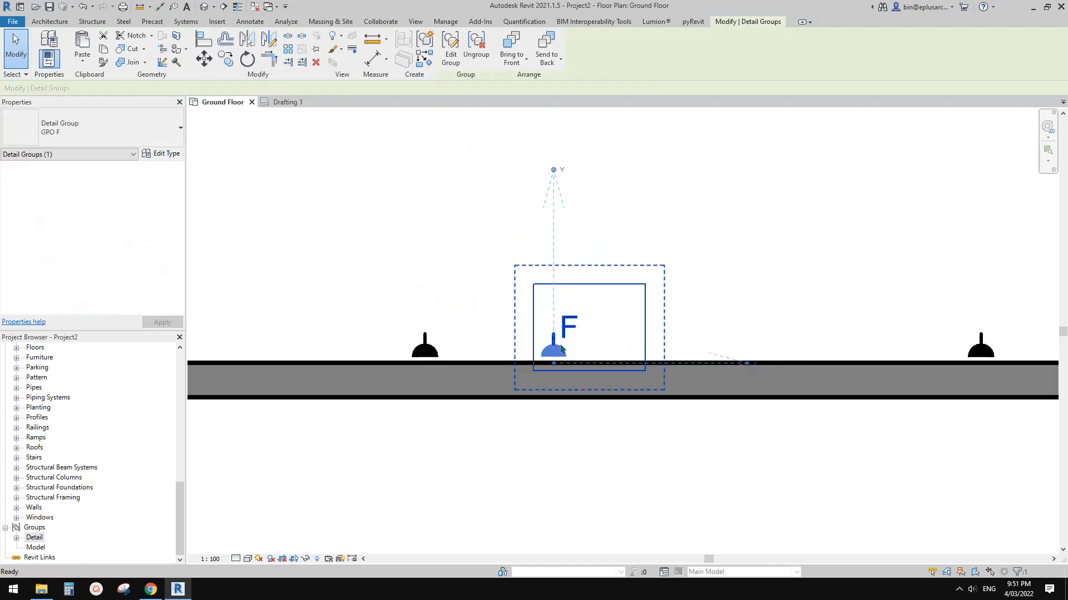
left_click_drag(552, 344, 645, 208, "ctrl")
scroll(684, 192, "up", 1)
middle_click_drag(736, 147, 660, 191)
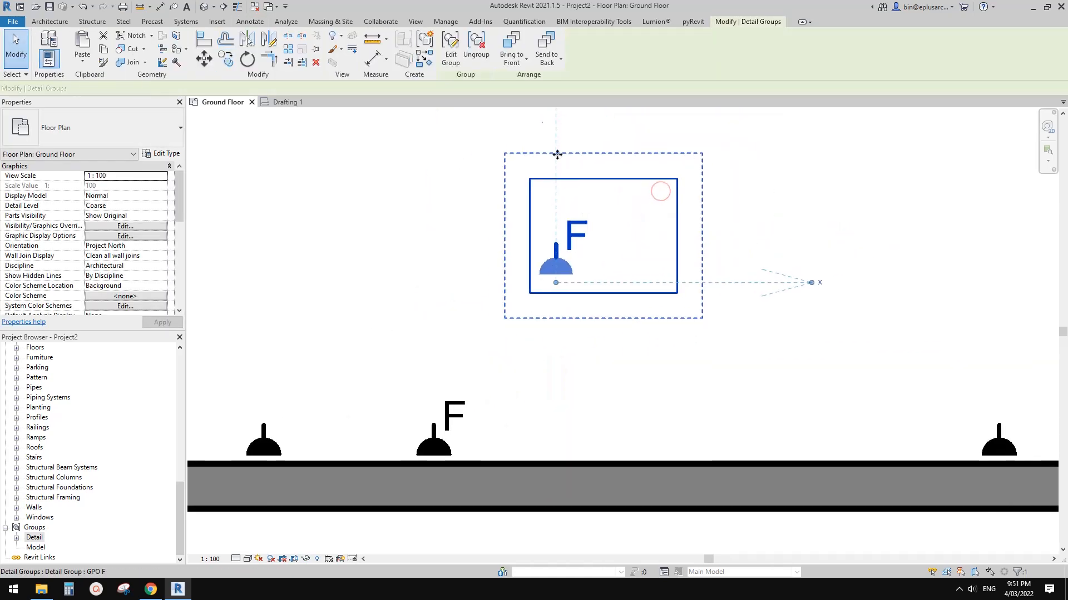
Ungroup the F outlet copy in the empty area and change its text to WP
left_click(479, 43)
left_click(590, 262)
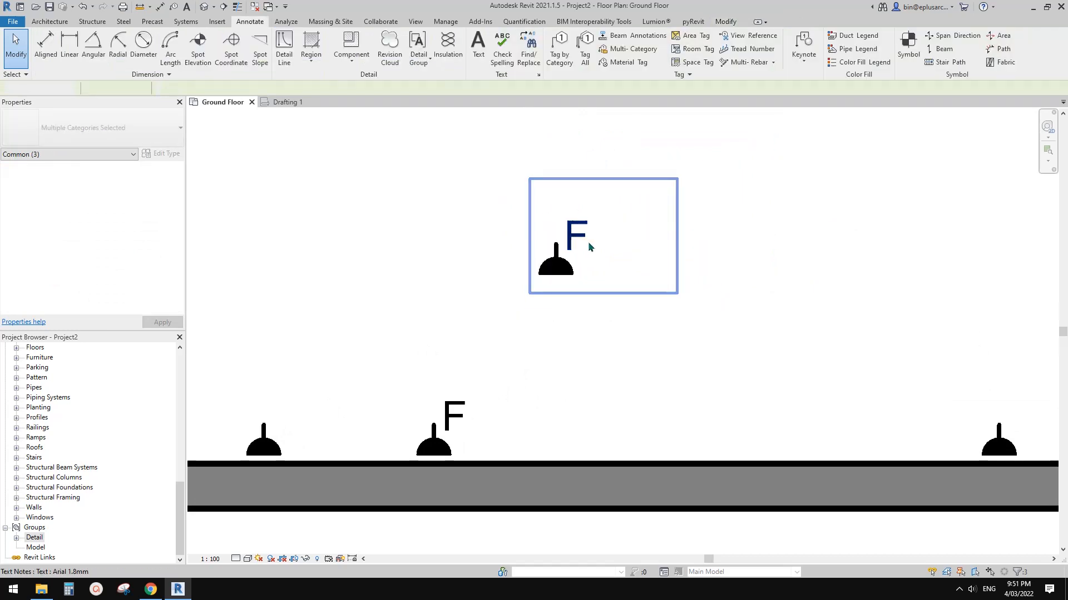
left_click(591, 237)
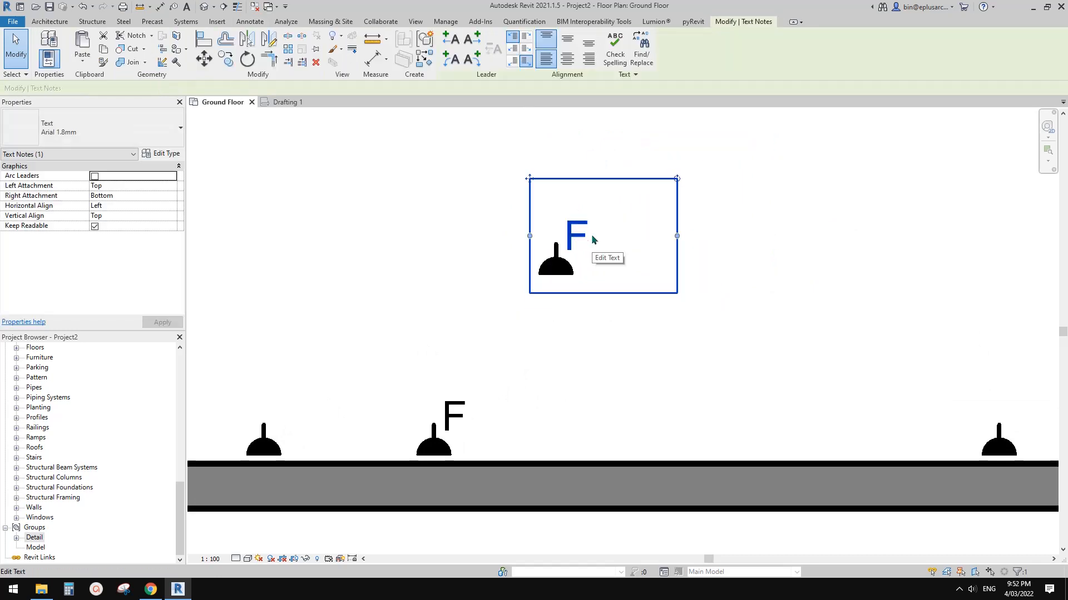
scroll(593, 233, "up", 1)
mouse_move(595, 243)
middle_mouse_down()
mouse_move(633, 249)
mouse_move(616, 241)
middle_mouse_up()
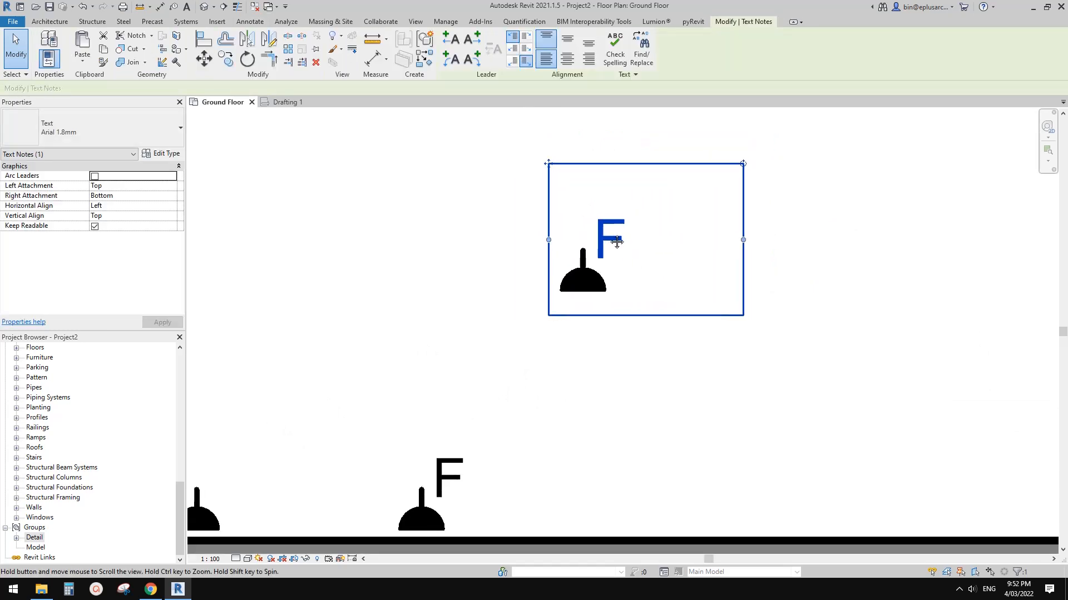
double_click(572, 229)
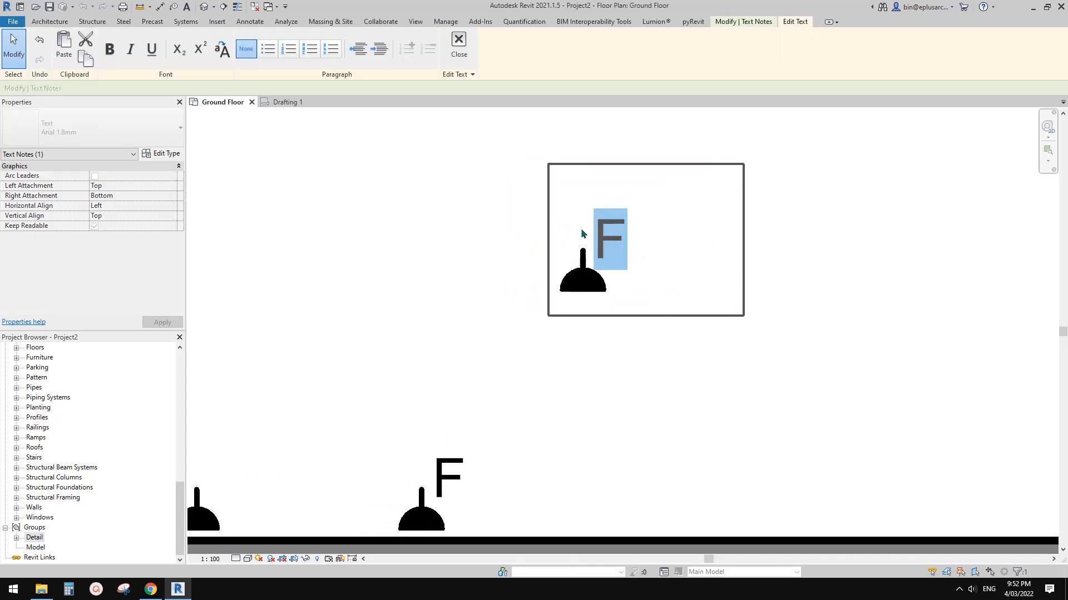
type("WP")
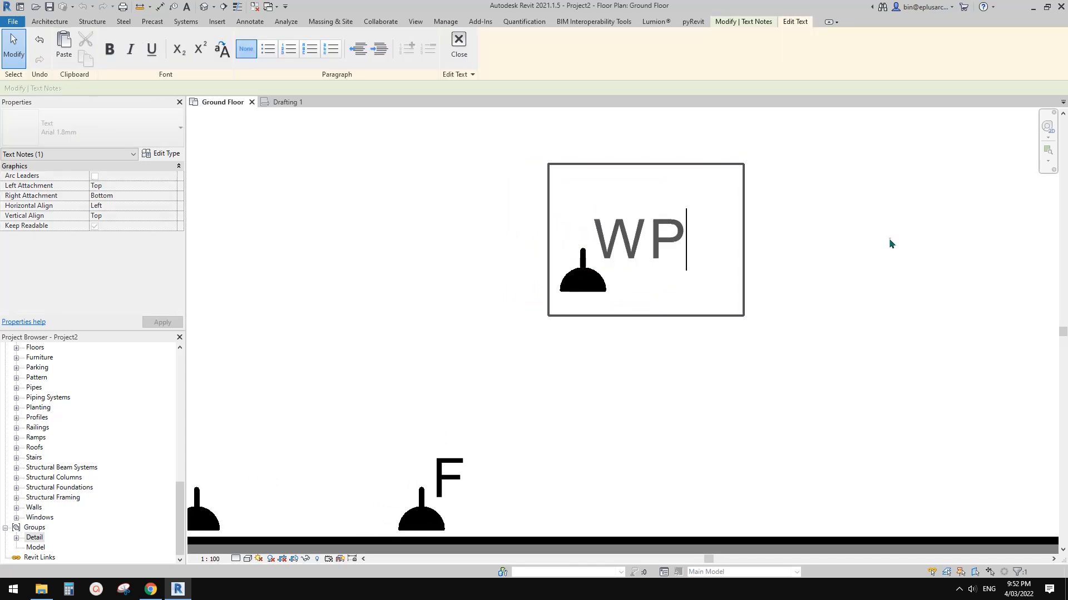
left_click(888, 239)
Group the outlet symbol, its line and the WP text into a detail group named GPO WP
left_click_drag(786, 340, 466, 195)
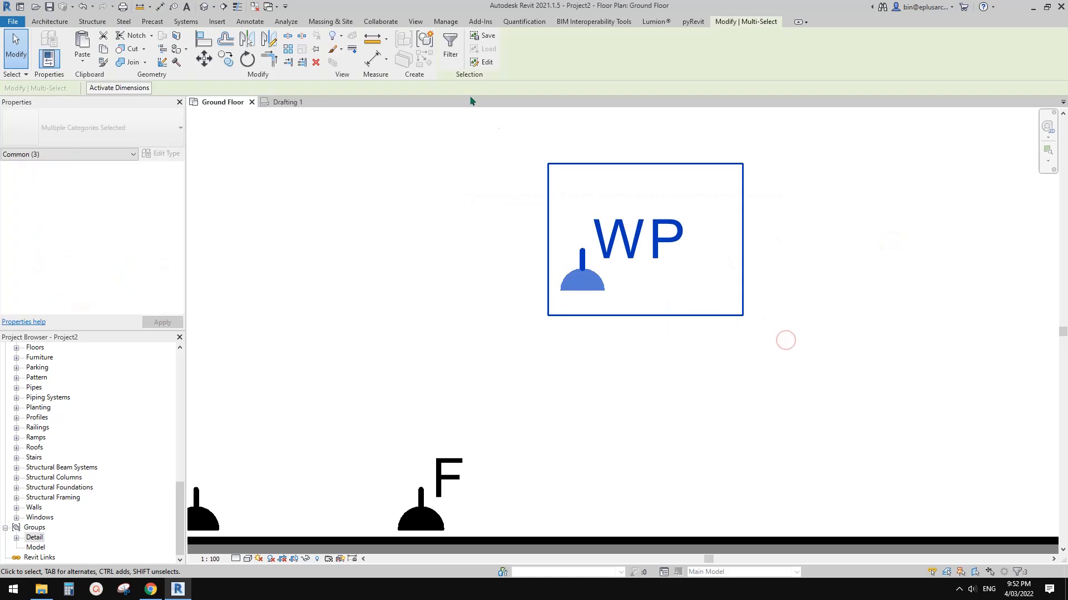
left_click(425, 39)
type("GP")
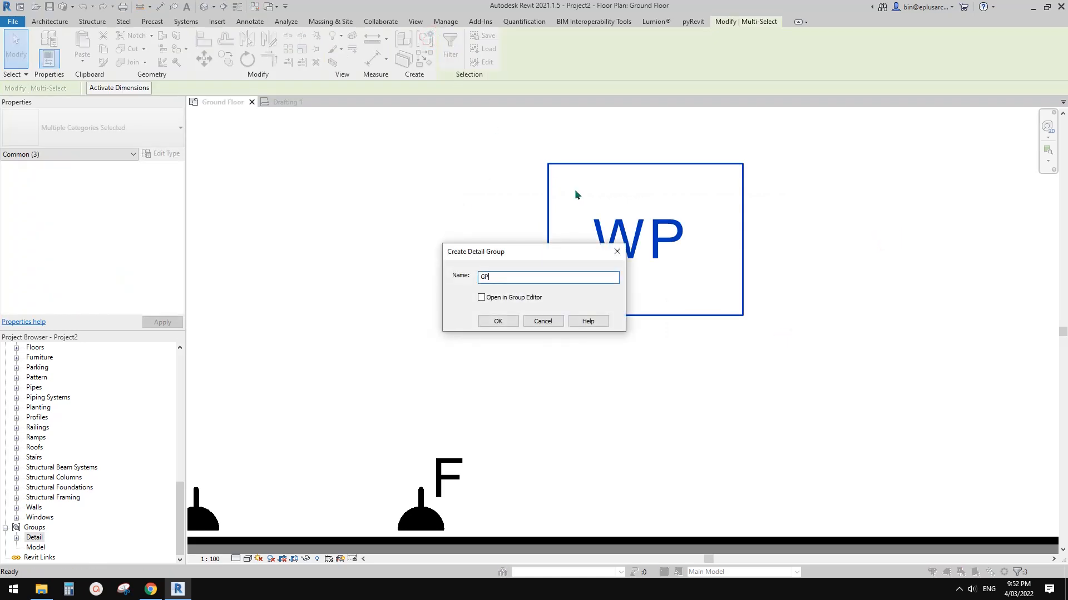
type("O WP")
left_click(505, 324)
Move the GPO WP group's origin to the midpoint of the outlet symbol's flat base
middle_click_drag(649, 339, 620, 330)
left_click_drag(617, 232, 605, 247)
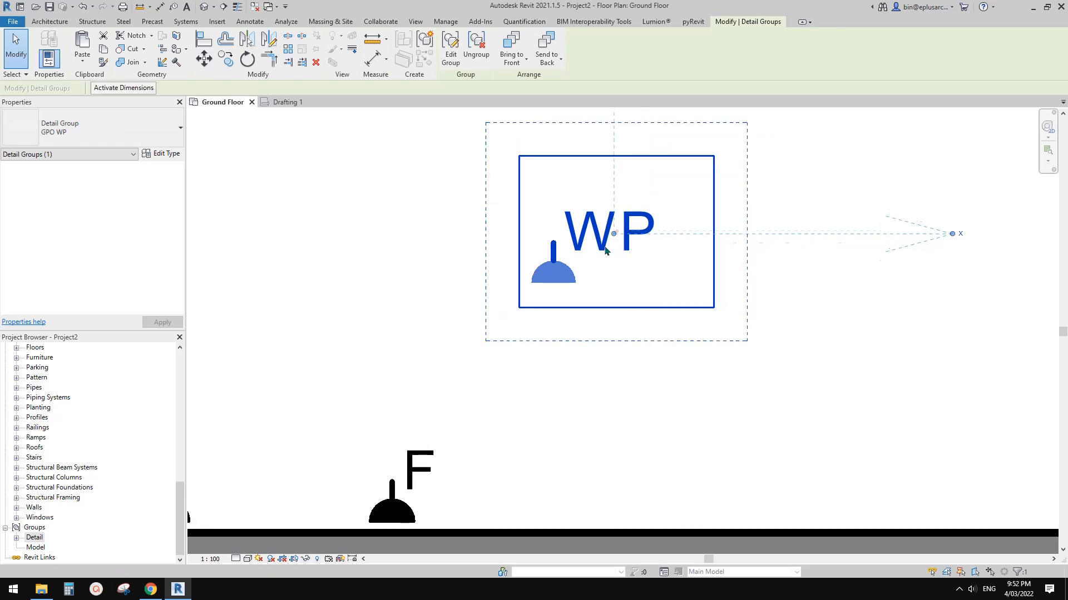
scroll(576, 307, "up", 3)
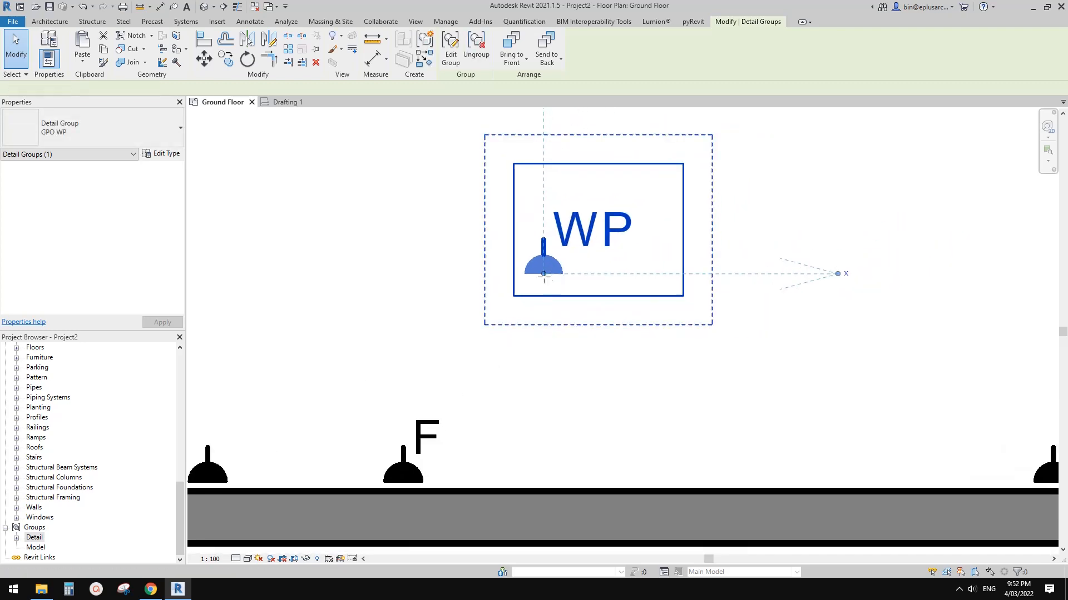
Draw a 50 mm vertical detail line straight down from the base midpoint of the WP outlet symbol
key("d")
key("l")
left_click(544, 274)
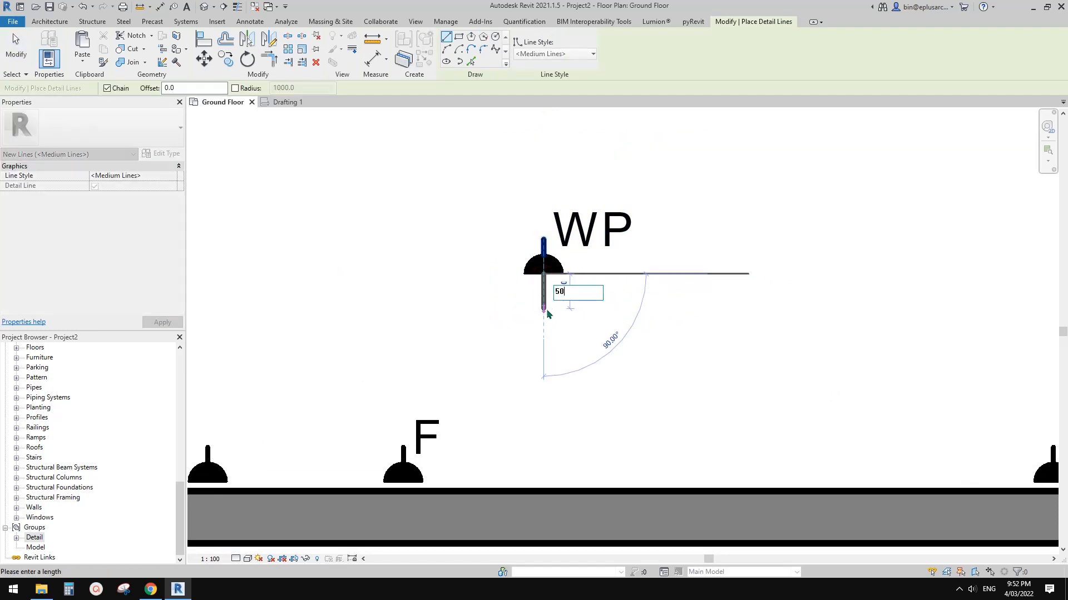
type("50")
key("Return")
key("Escape")
key("Escape")
Move the GPO WP group's origin to the lower end of the helper line and delete that line
scroll(551, 290, "up", 3)
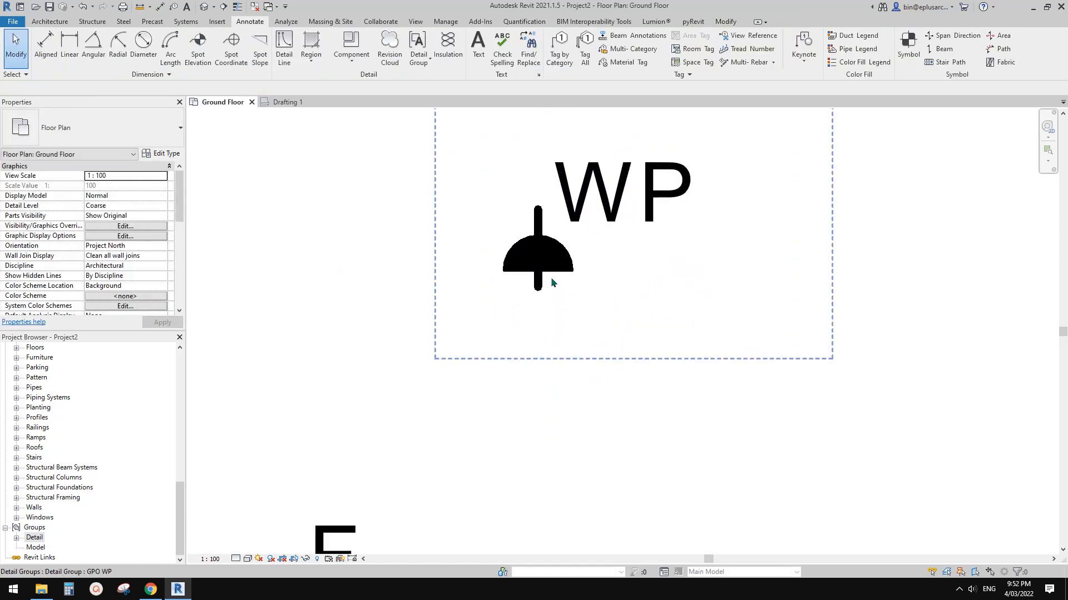
left_click(559, 268)
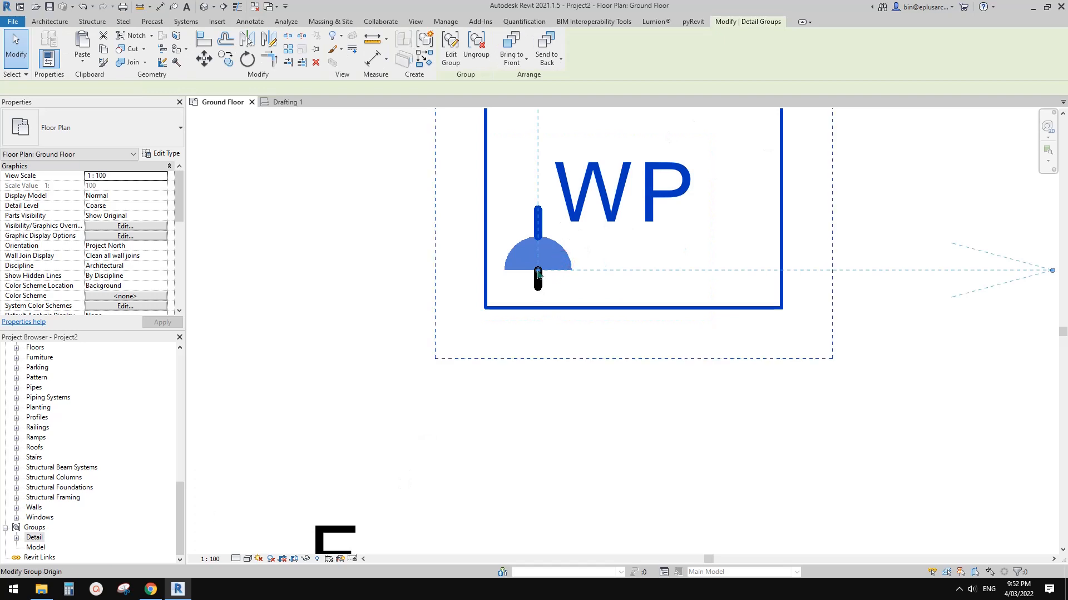
left_click(403, 267)
left_click_drag(402, 256, 531, 301)
scroll(545, 297, "down", 2)
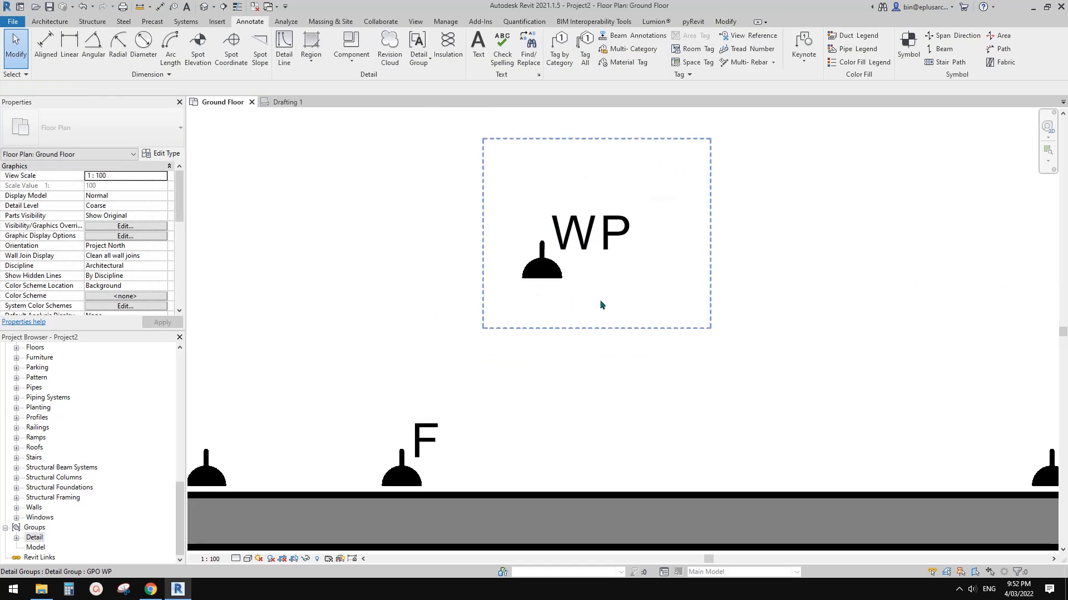
Swap the upper GPO Single outlet on the outer face of the vertical wall for the GPO WP group
left_click(588, 264)
scroll(560, 312, "down", 3)
key("Escape")
middle_click_drag(539, 313, 356, 379)
scroll(799, 339, "up", 1)
scroll(799, 336, "down", 2)
middle_click_drag(804, 229, 626, 322)
scroll(626, 322, "up", 1)
left_click(667, 279)
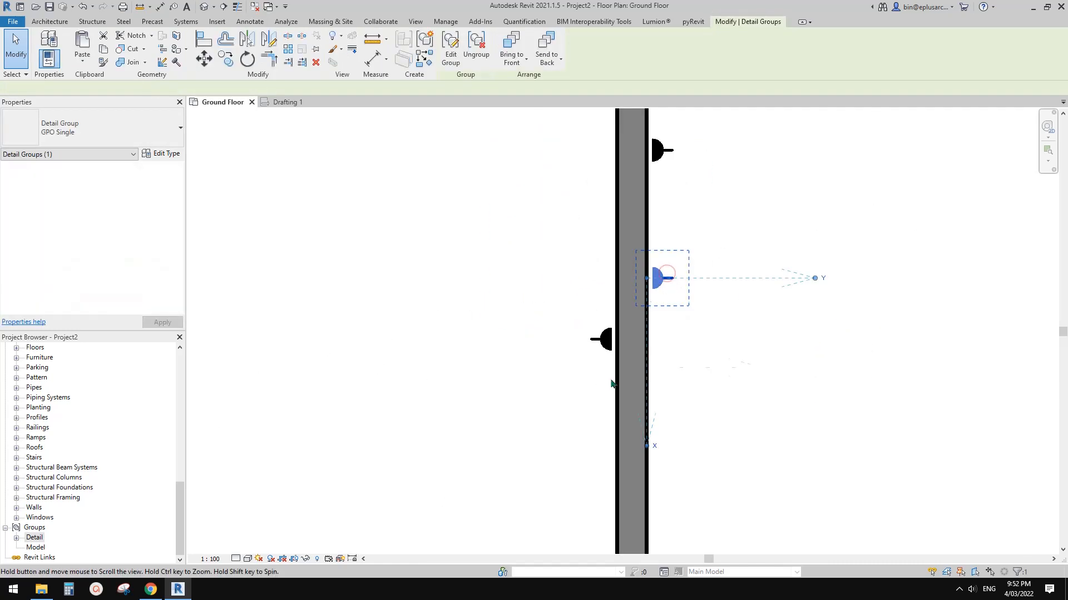
middle_click_drag(724, 163, 665, 274)
left_click(610, 263)
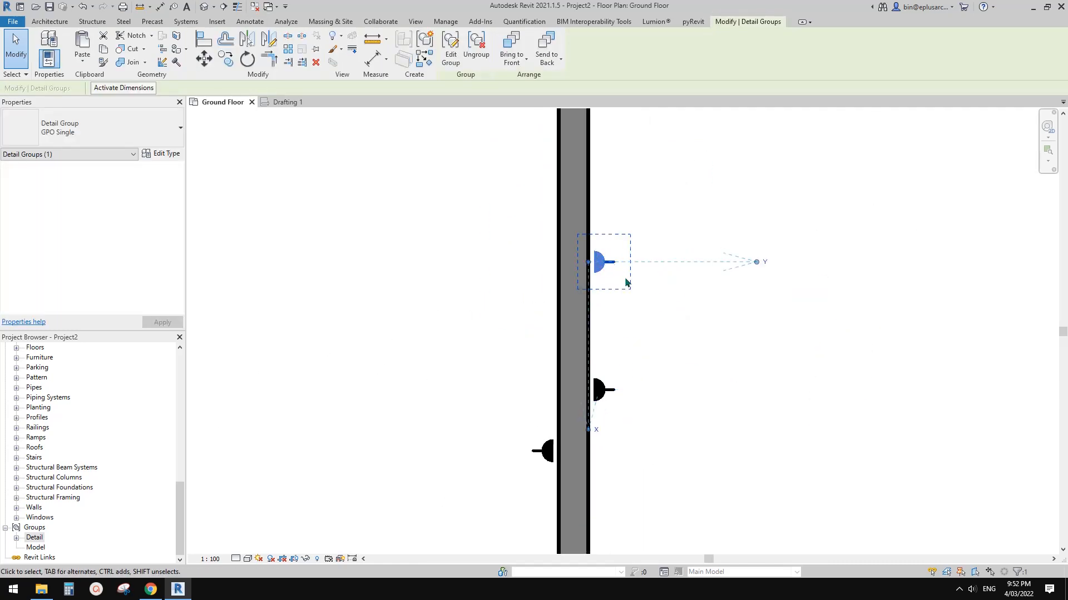
left_click(129, 124)
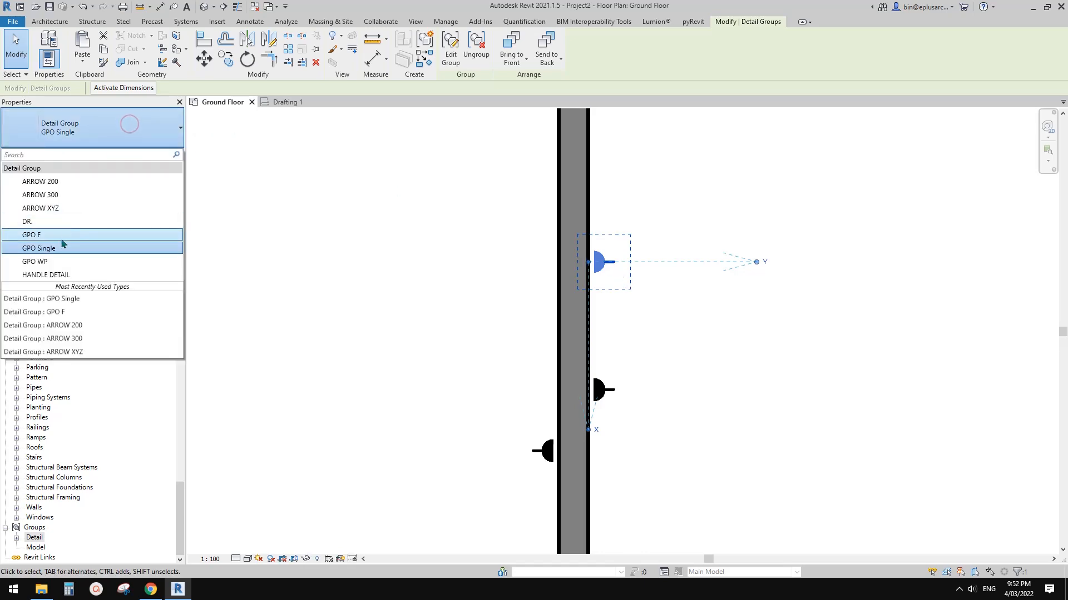
left_click(57, 259)
Swap the lower GPO Single outlet on the outer face of the vertical wall for GPO WP
left_click(609, 391)
left_click(88, 129)
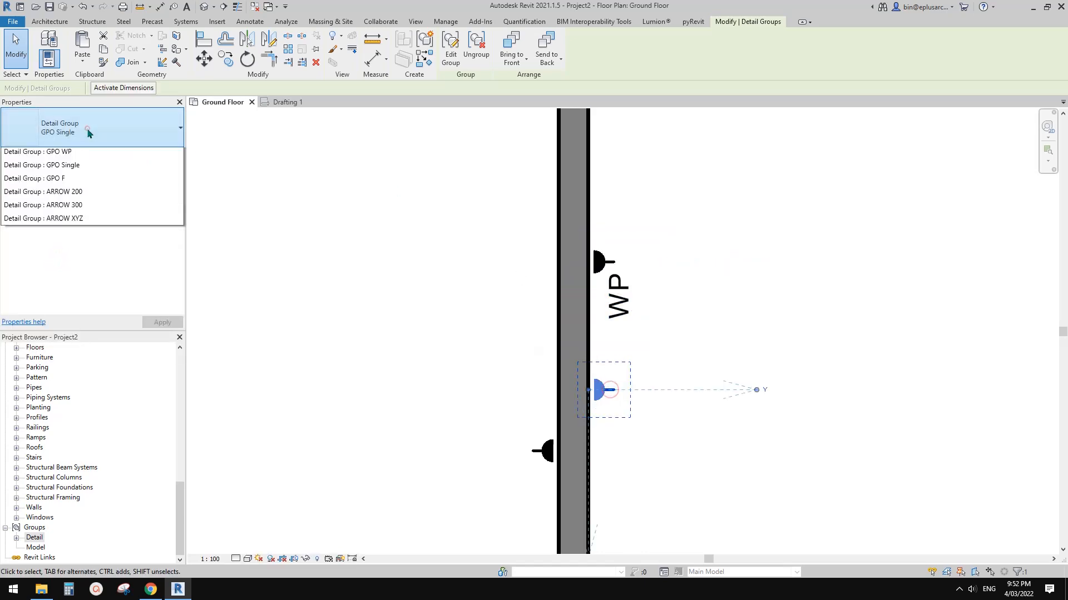
left_click(58, 261)
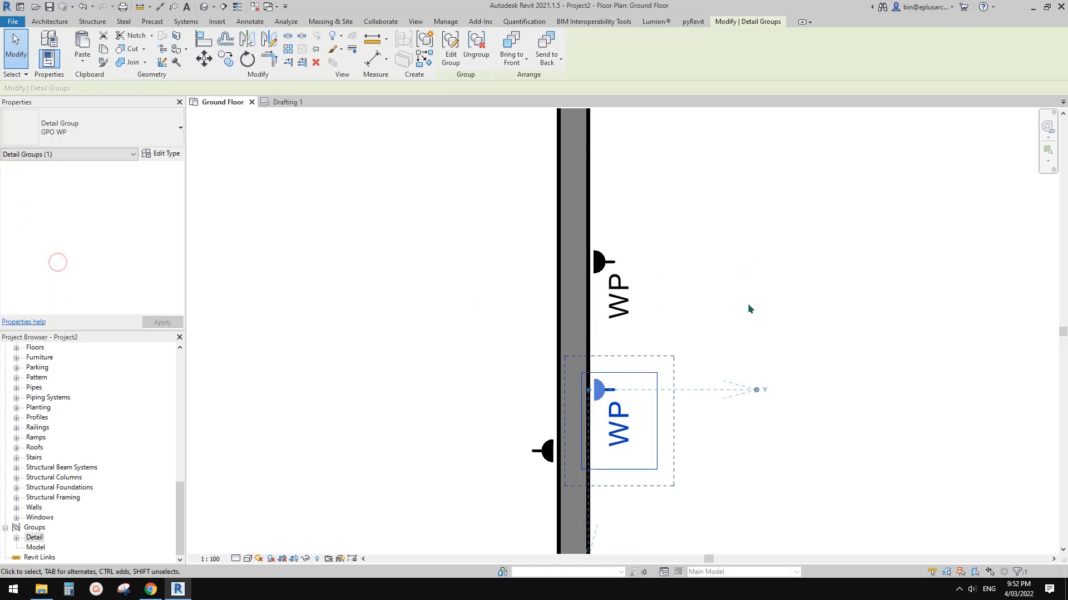
left_click(747, 303)
Compare the two swapped WP outlets on the outer wall face with the original WP group inside the room
middle_click_drag(748, 302, 772, 294)
scroll(682, 301, "down", 4)
middle_click_drag(682, 300, 806, 235)
scroll(529, 329, "down", 1)
middle_click_drag(453, 365, 744, 267)
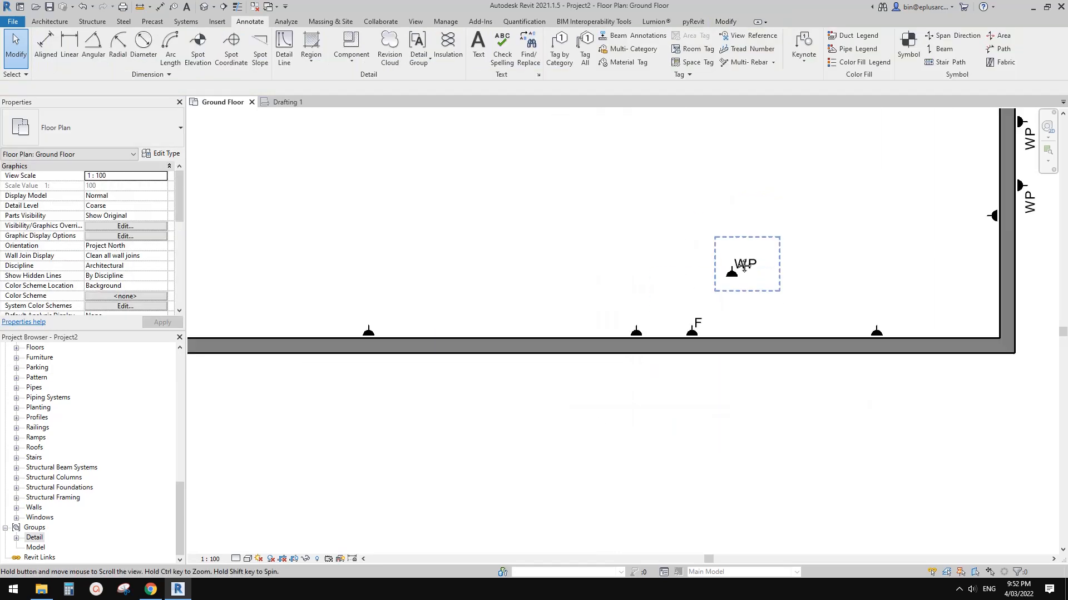
middle_click_drag(590, 294, 309, 327)
scroll(764, 188, "up", 2)
middle_click_drag(741, 140, 687, 250)
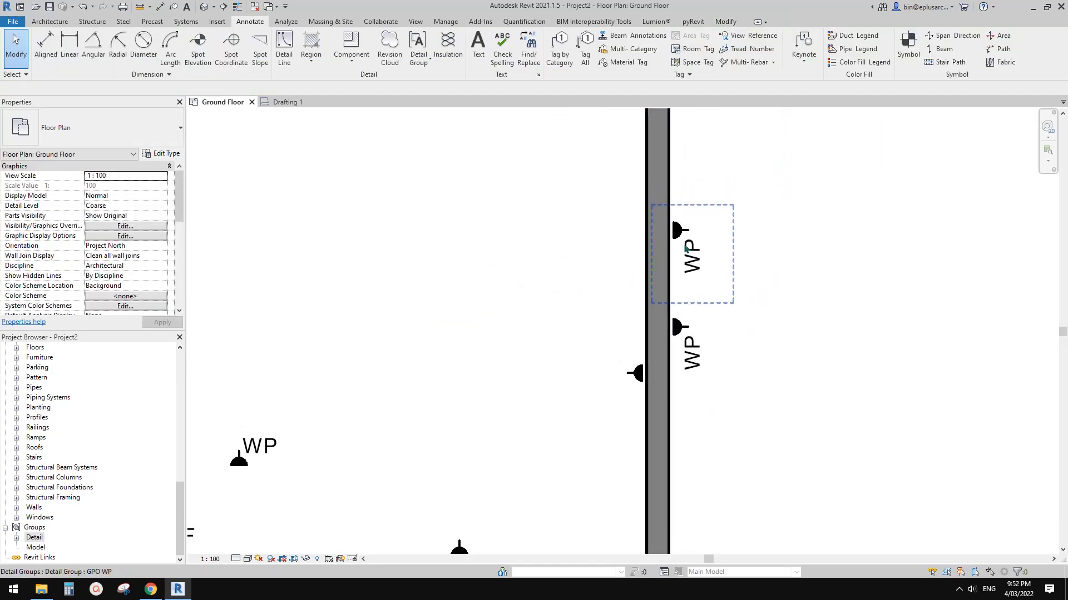
scroll(734, 282, "down", 3)
middle_click_drag(570, 320, 311, 351)
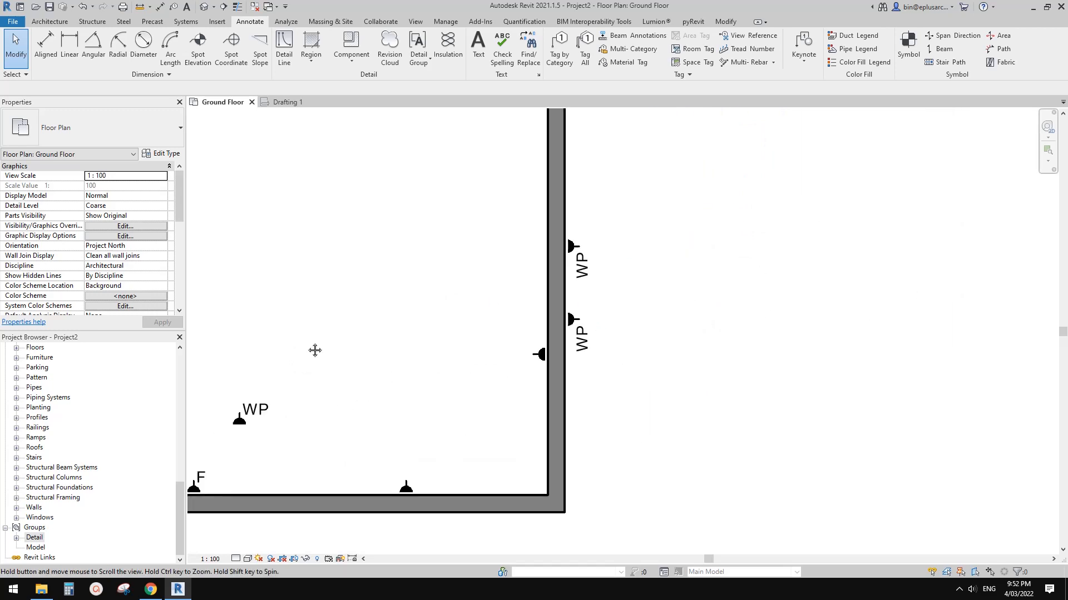
Edit the lower GPO WP group on the outer wall and change its text to Arial 1.5mm with a width factor of 0.8
scroll(619, 329, "up", 4)
left_click(502, 347)
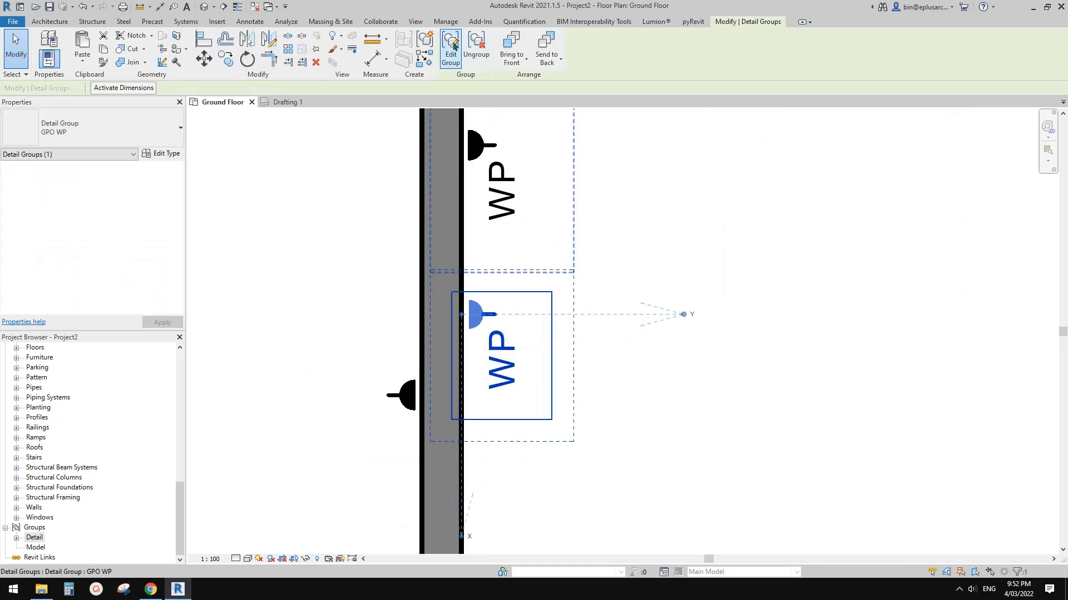
left_click(452, 49)
left_click(505, 356)
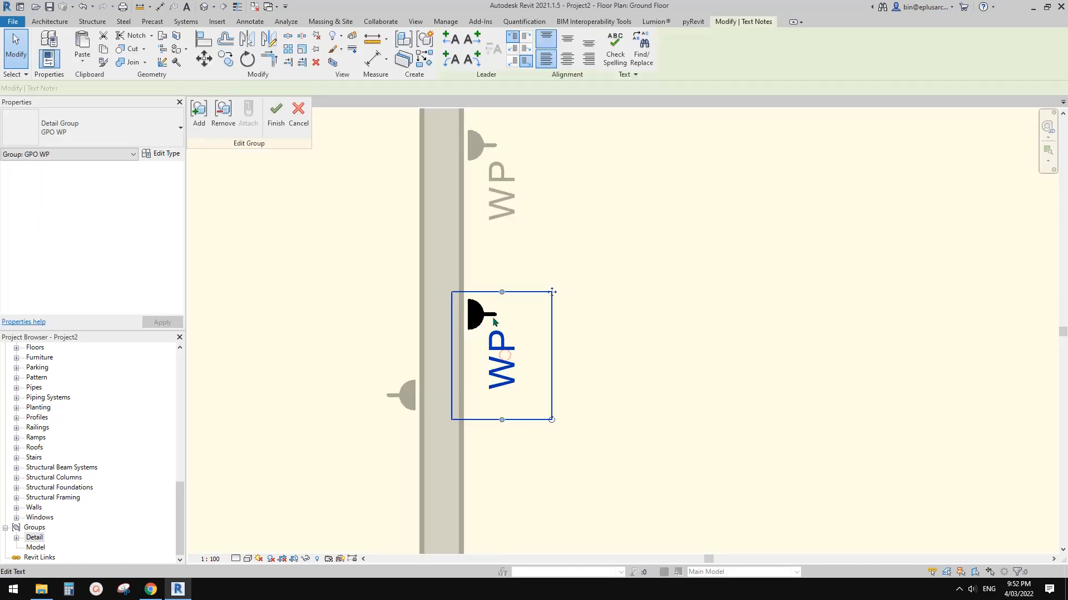
left_click(110, 131)
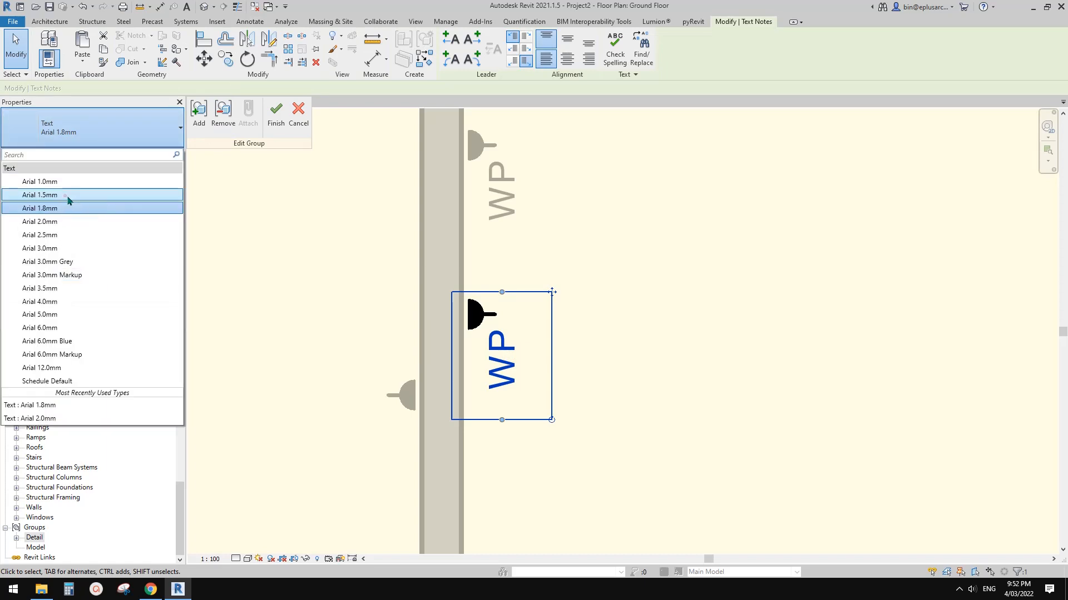
left_click(61, 195)
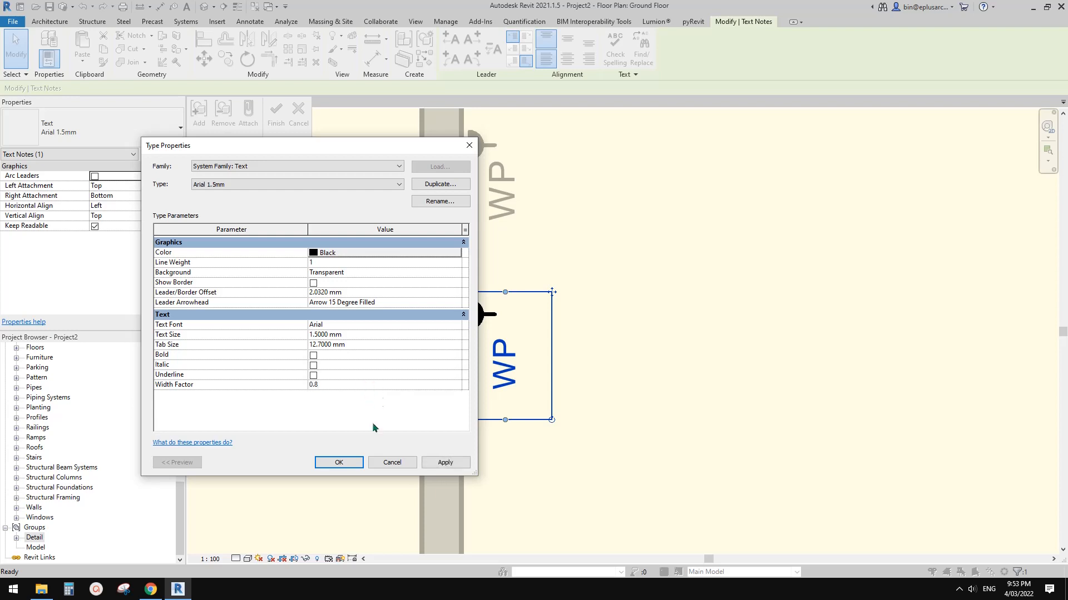
left_click(351, 466)
Move the WP text closer to the outlet symbol's stub line and finish editing the group
scroll(506, 362, "up", 1)
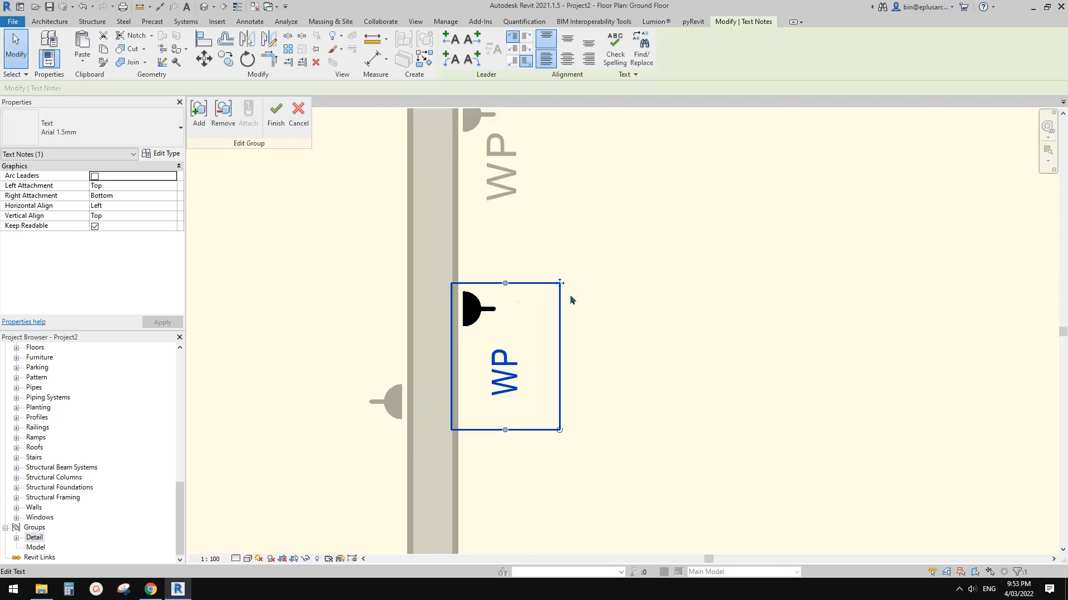
left_click_drag(560, 283, 554, 250)
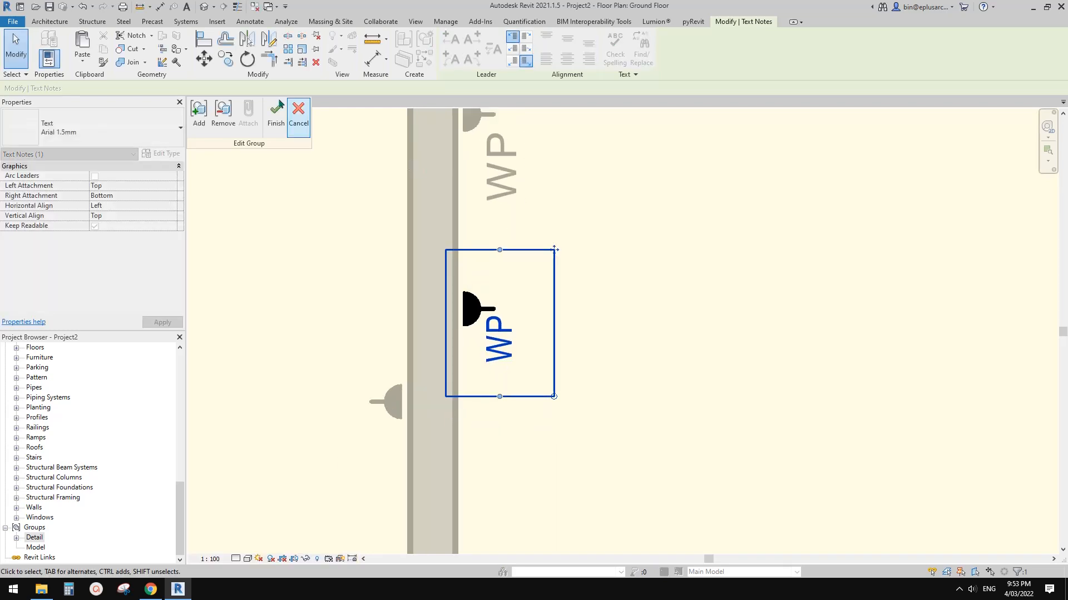
left_click(277, 111)
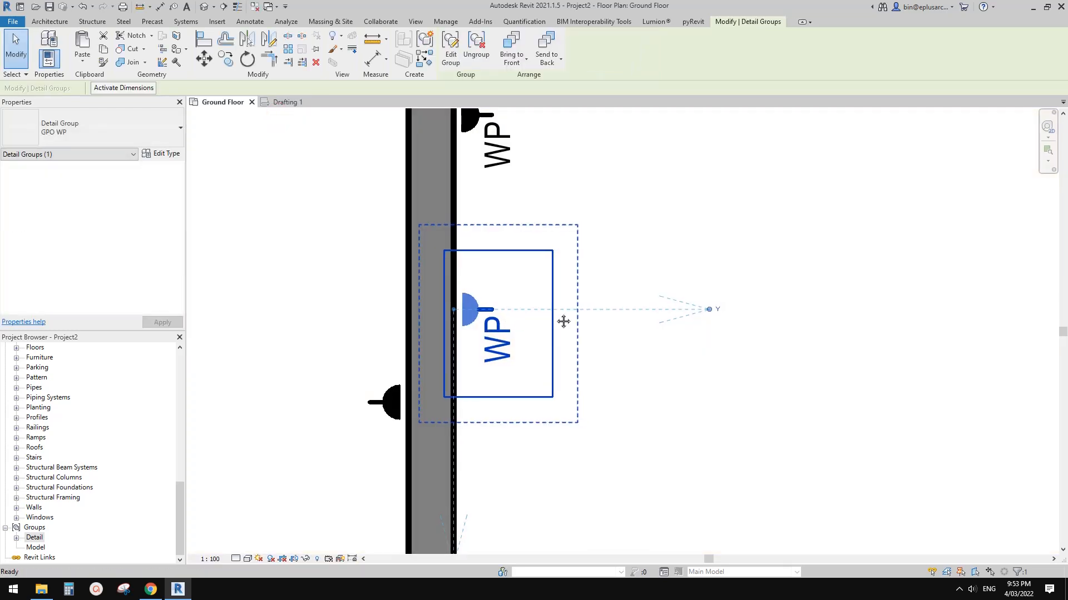
left_click(563, 321)
Edit the GPO WP group again and resize the semicircular filled region's boundary to 1.5 times its size from its base midpoint
scroll(563, 322, "up", 1)
left_click(535, 322)
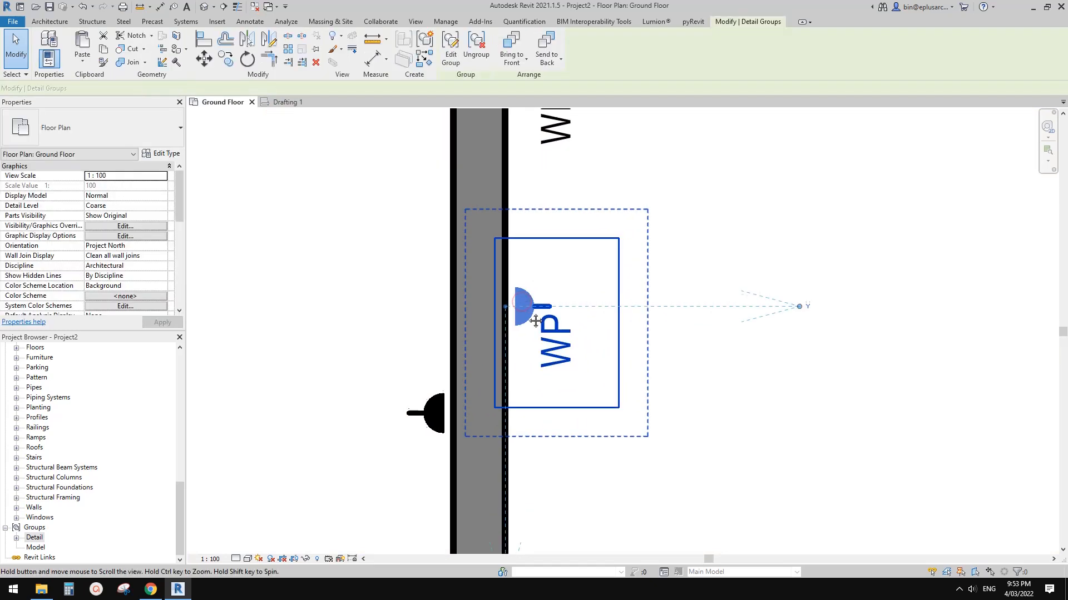
middle_click_drag(535, 321, 535, 327)
left_click(450, 51)
scroll(544, 307, "up", 2)
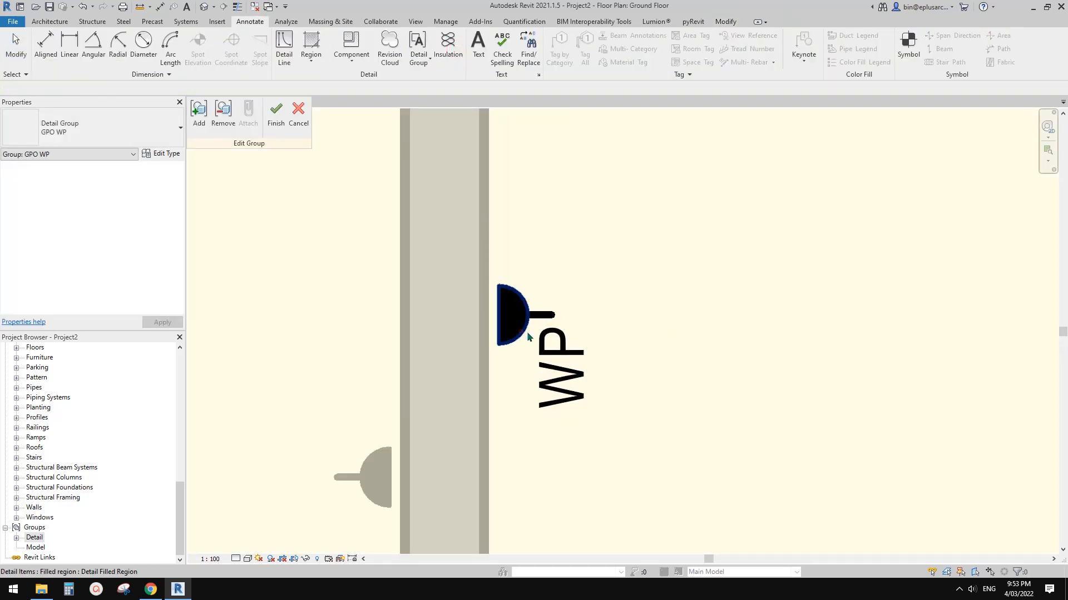
scroll(543, 332, "up", 1)
left_click(518, 307)
left_click(454, 50)
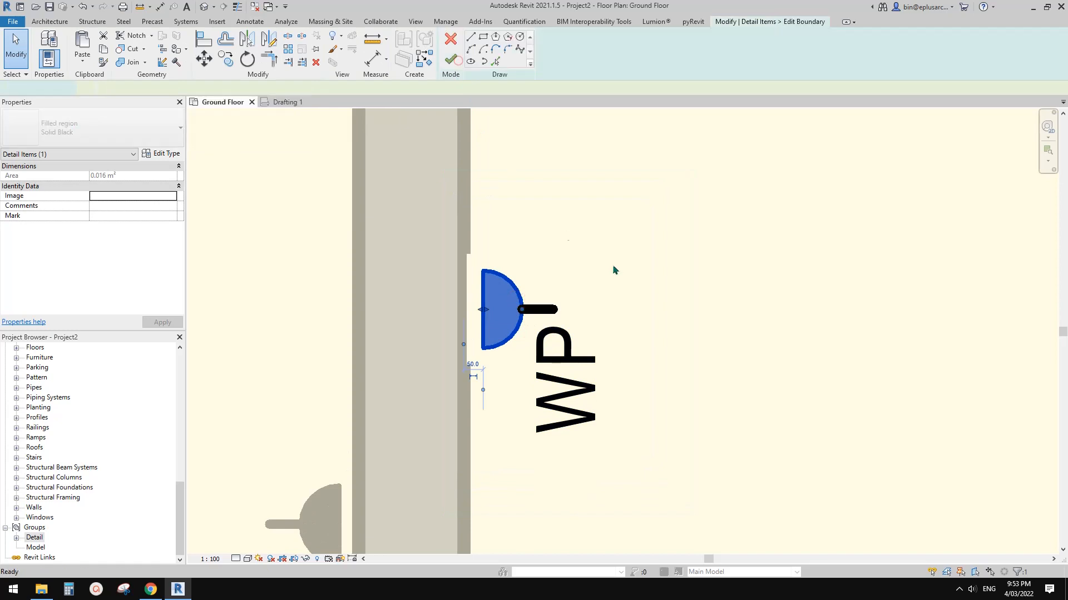
left_click(492, 301)
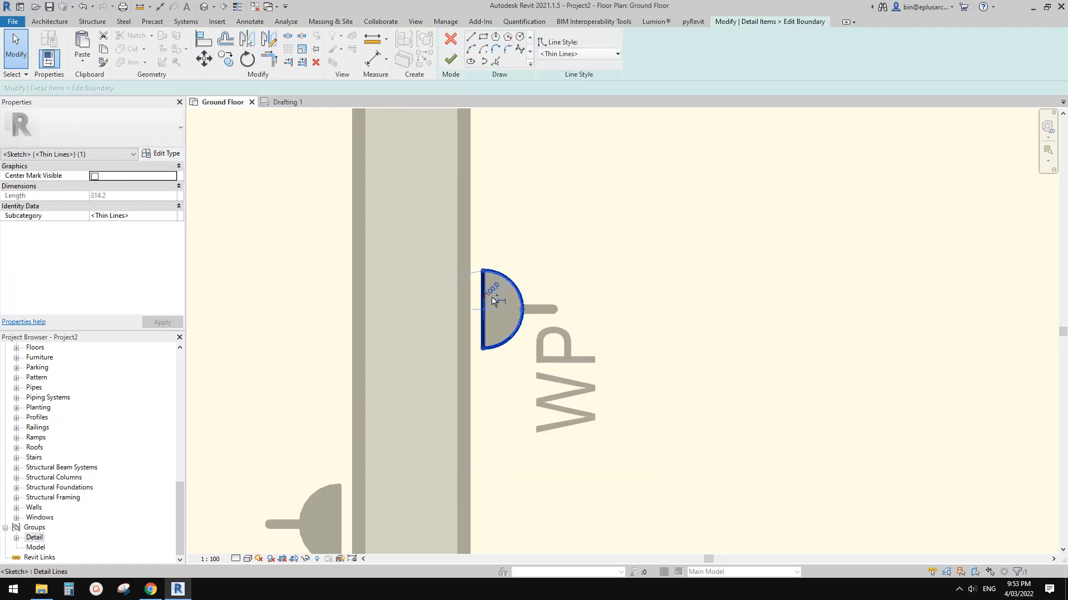
key("r")
key("e")
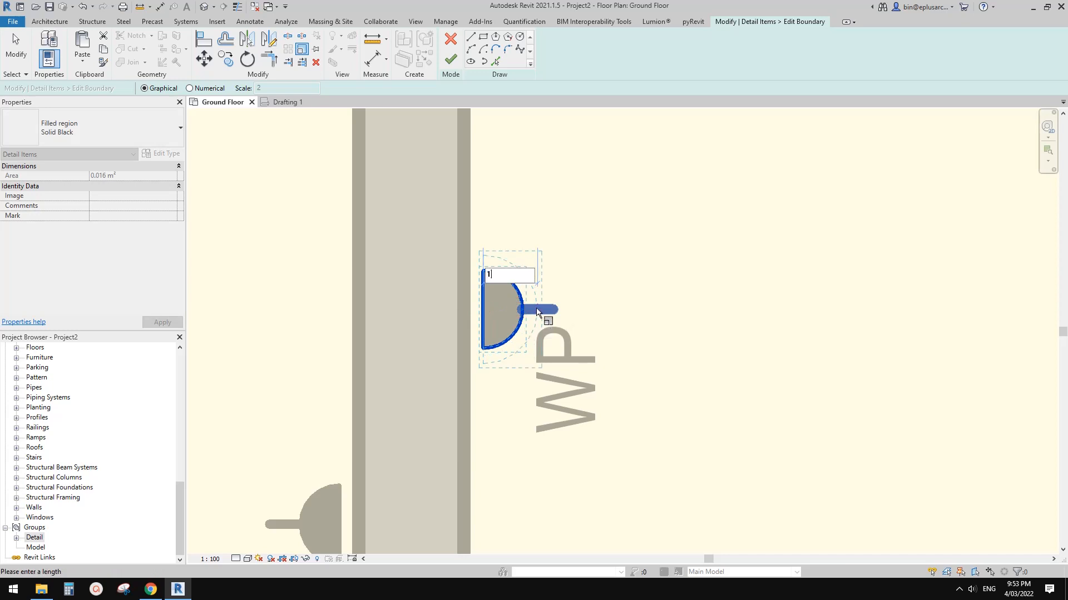
key("Return")
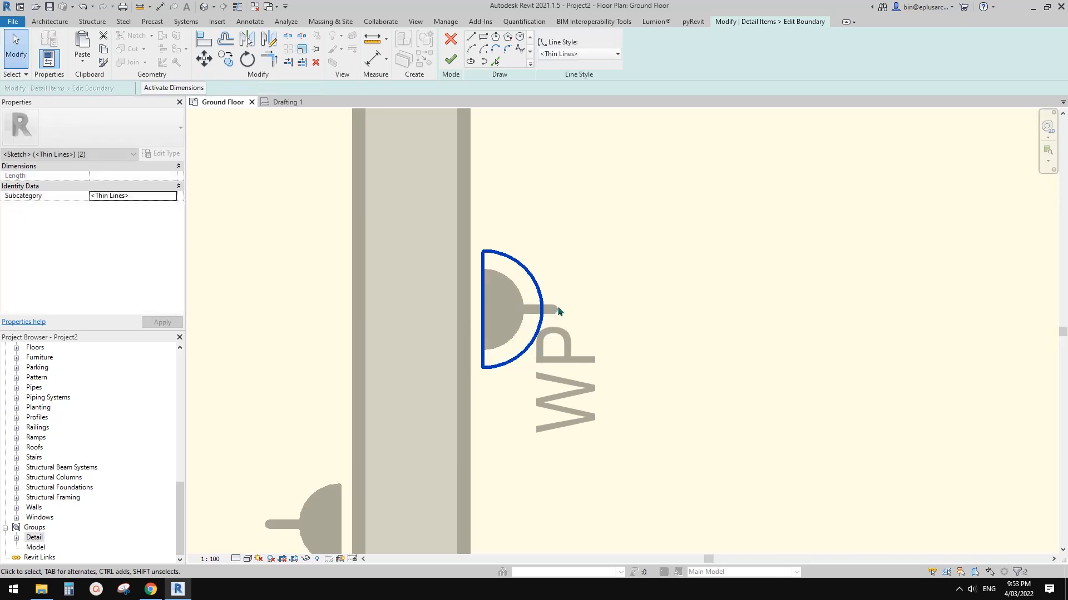
key("Escape")
left_click(450, 58)
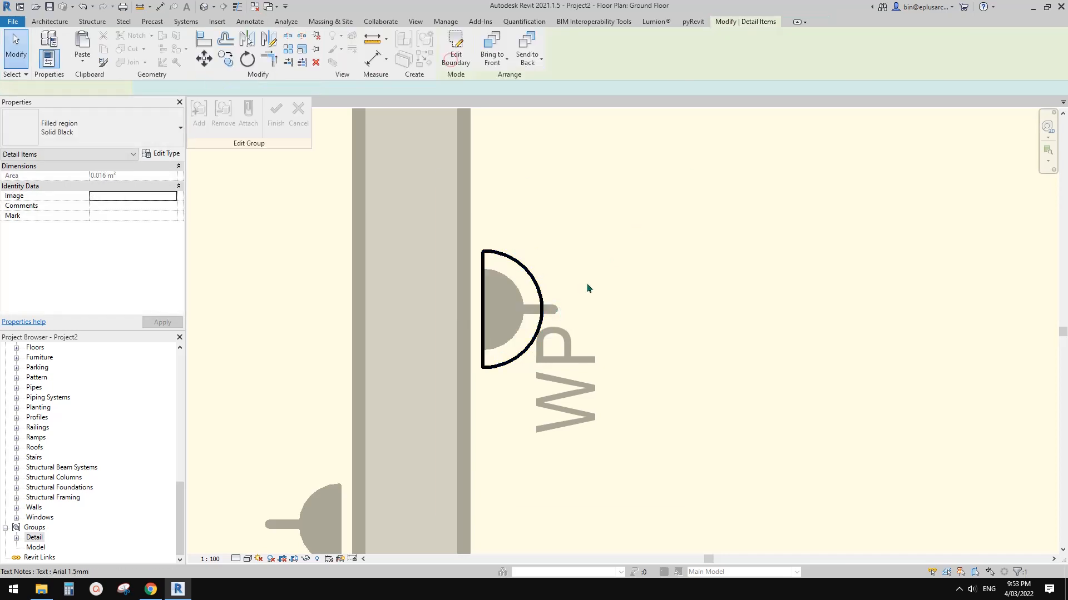
Resize the outlet symbol's stub line from the semicircle's base midpoint to a length of 120 mm
left_click(523, 311)
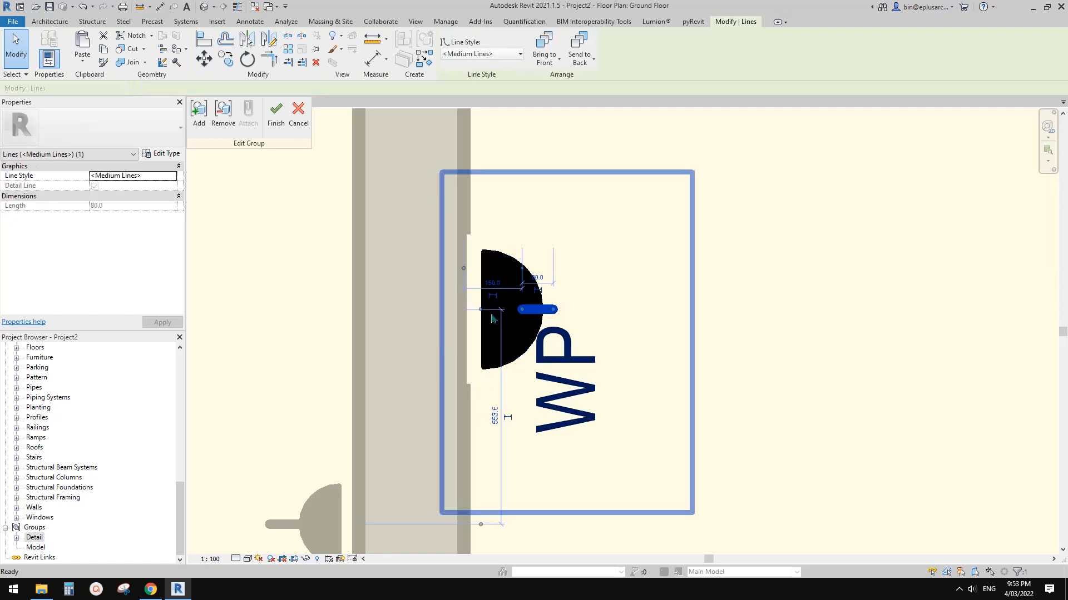
key("r")
key("e")
left_click(520, 313)
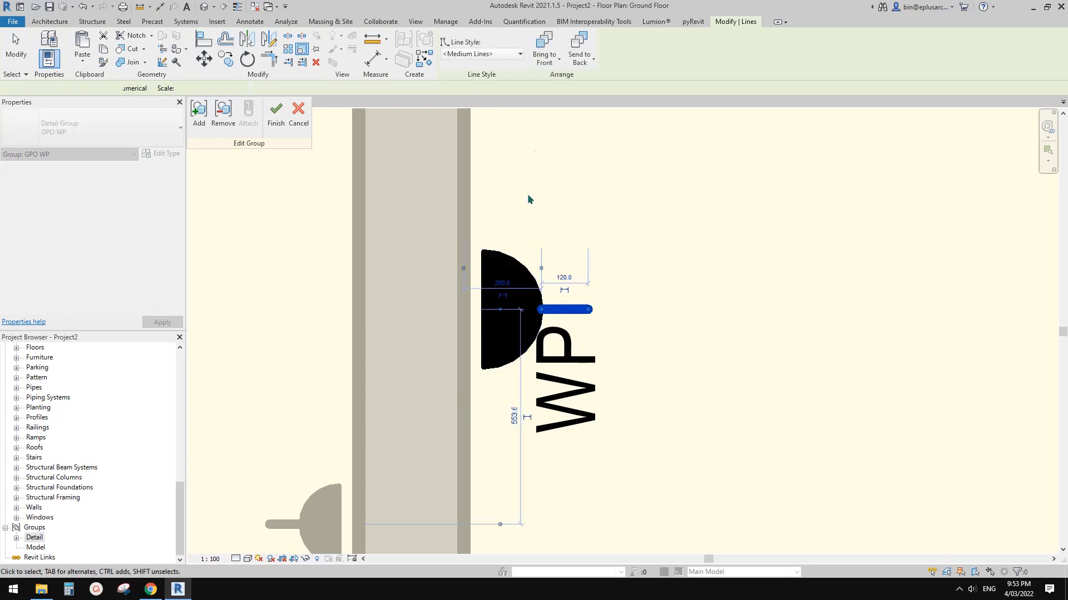
Shift the WP text slightly away from the enlarged outlet symbol and finish editing the group
mouse_move(575, 364)
left_mouse_down()
mouse_move(593, 379)
mouse_move(593, 369)
left_mouse_up()
left_click(271, 120)
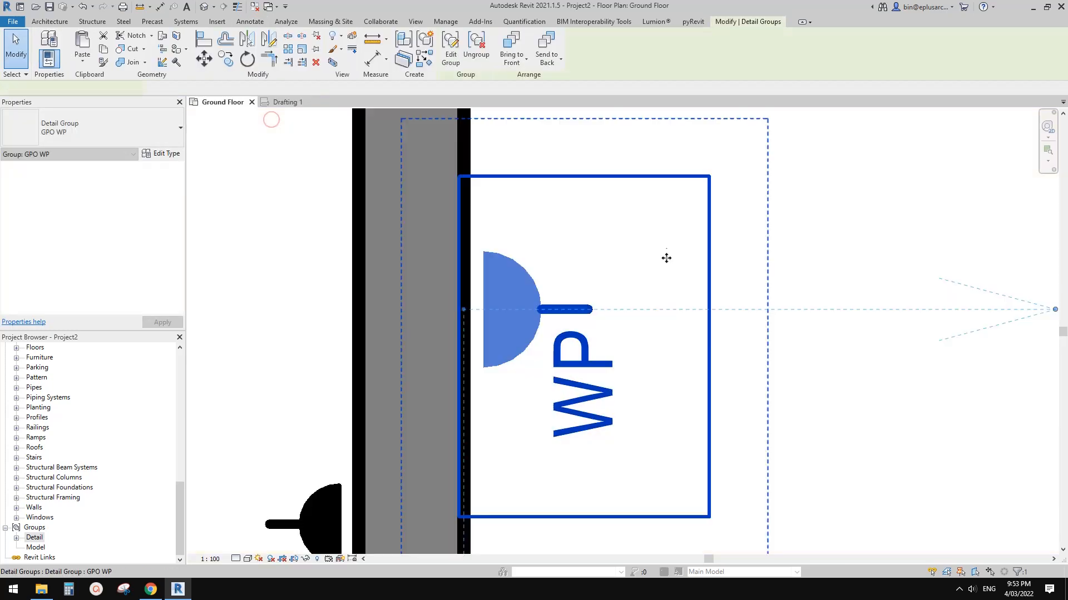
key("Escape")
Edit the GPO WP group inside the room and move its text sideways, clear of the stub line
scroll(669, 259, "down", 2)
scroll(532, 220, "down", 4)
middle_click_drag(536, 262, 634, 229)
middle_click_drag(621, 176, 675, 260)
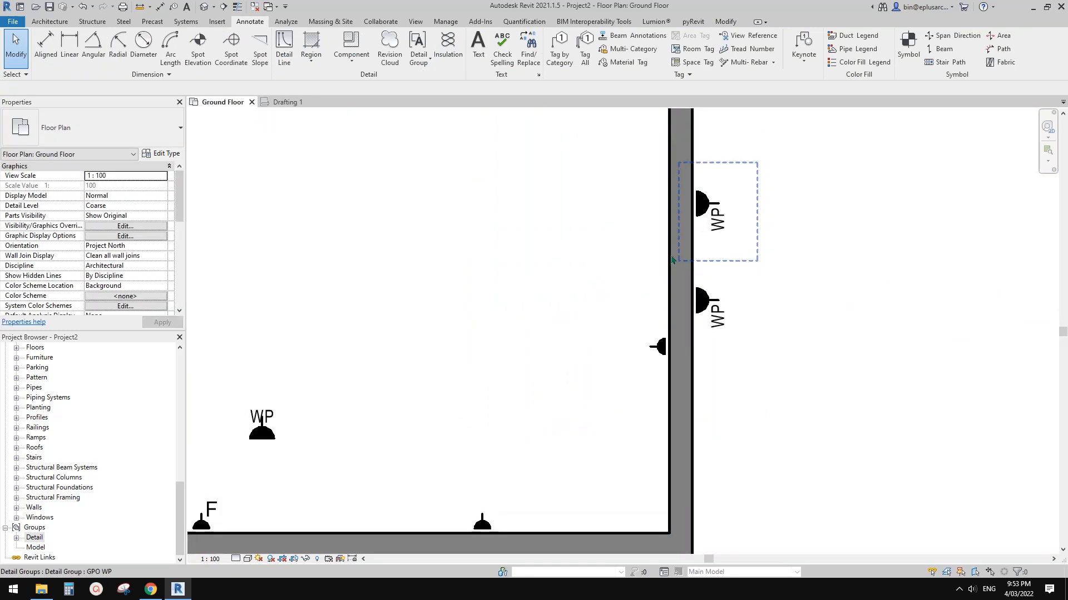
middle_click_drag(324, 426, 646, 328)
left_click(580, 334)
middle_click_drag(580, 334, 528, 321)
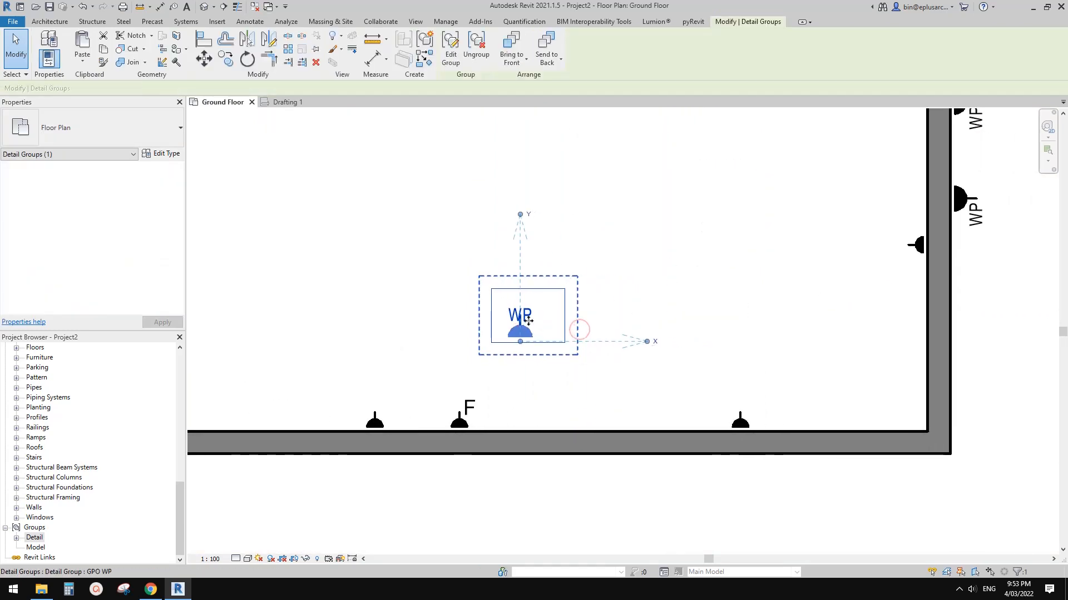
middle_click_drag(613, 331, 590, 329)
scroll(512, 322, "up", 5)
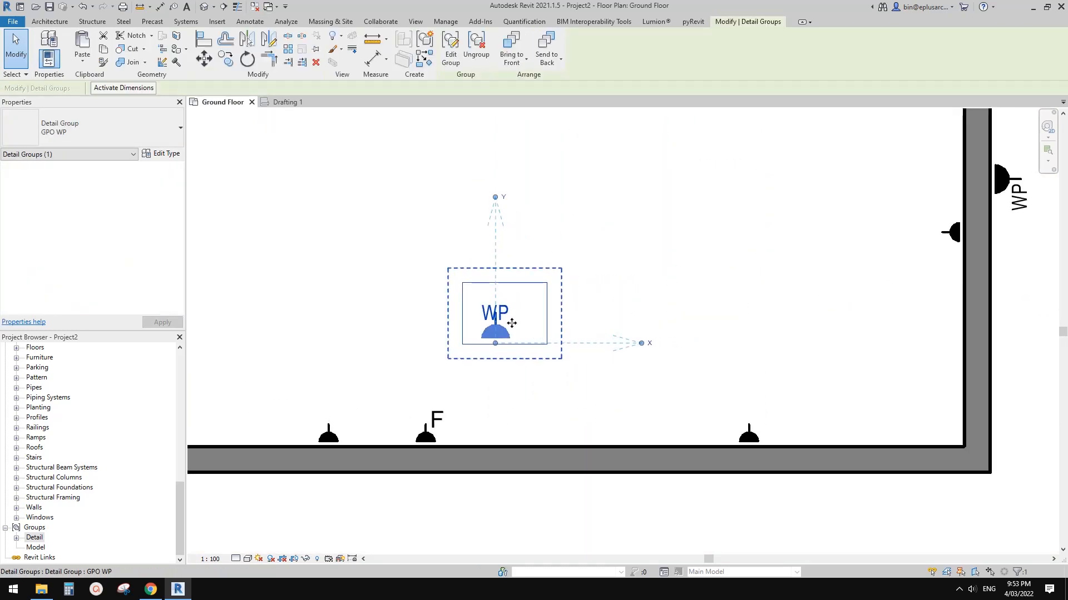
double_click(499, 303)
left_click(499, 303)
scroll(517, 281, "up", 2)
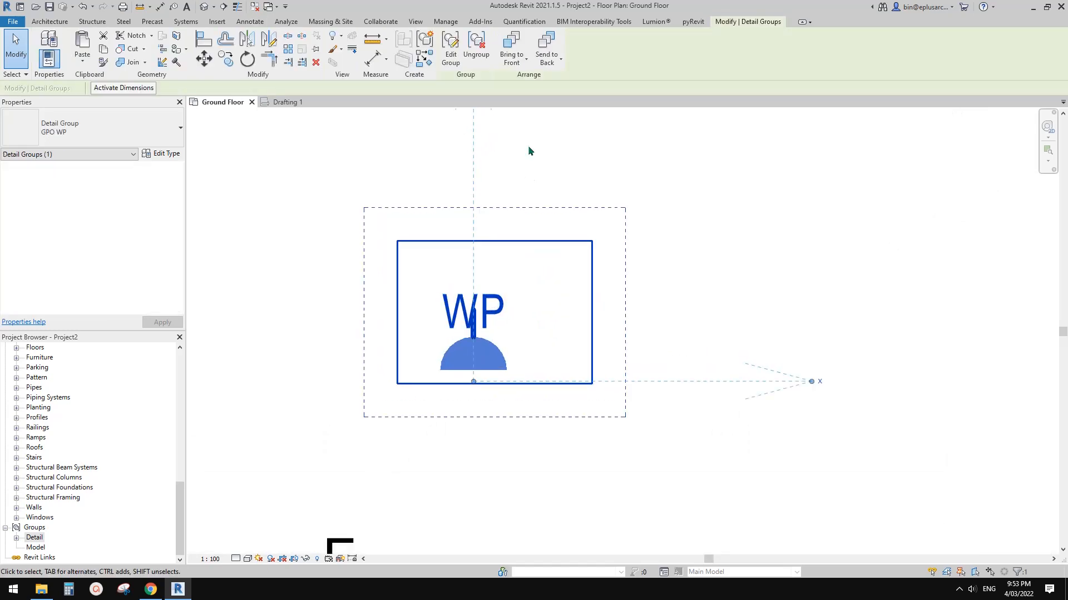
left_click(497, 306)
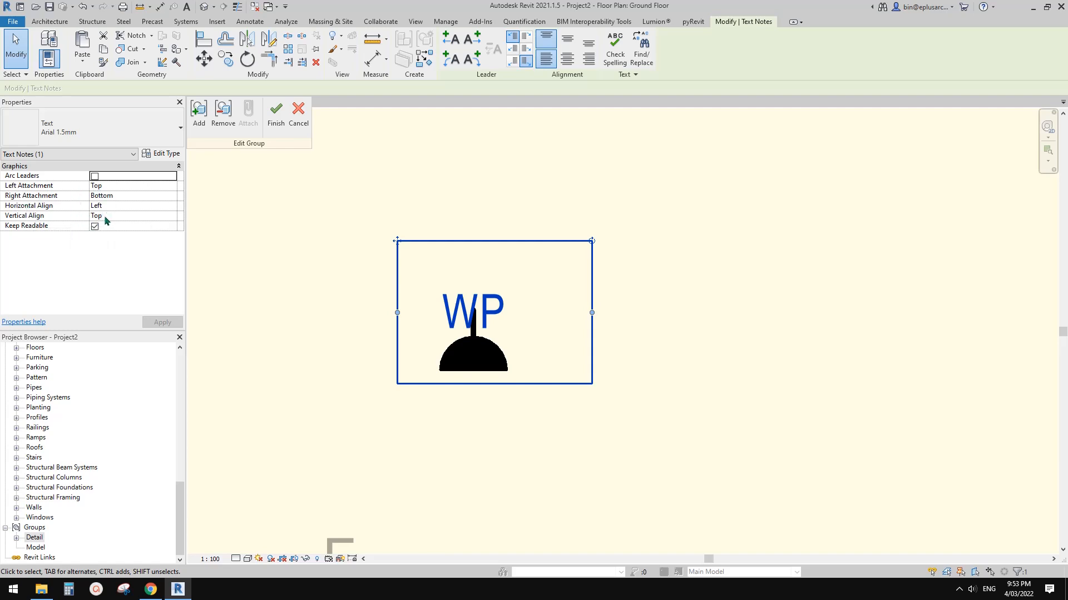
left_click_drag(397, 243, 435, 243)
left_click(276, 120)
Check the updated text and symbol of the GPO WP outlets along the outer wall face
scroll(533, 301, "down", 5)
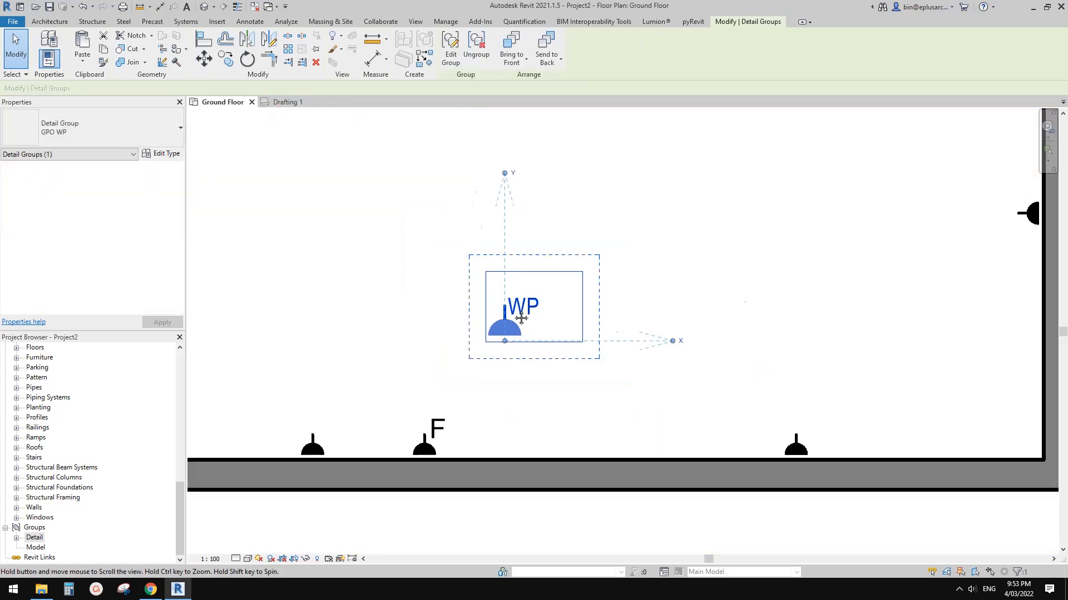
scroll(757, 284, "up", 3)
middle_click_drag(741, 314, 762, 325)
scroll(741, 345, "down", 2)
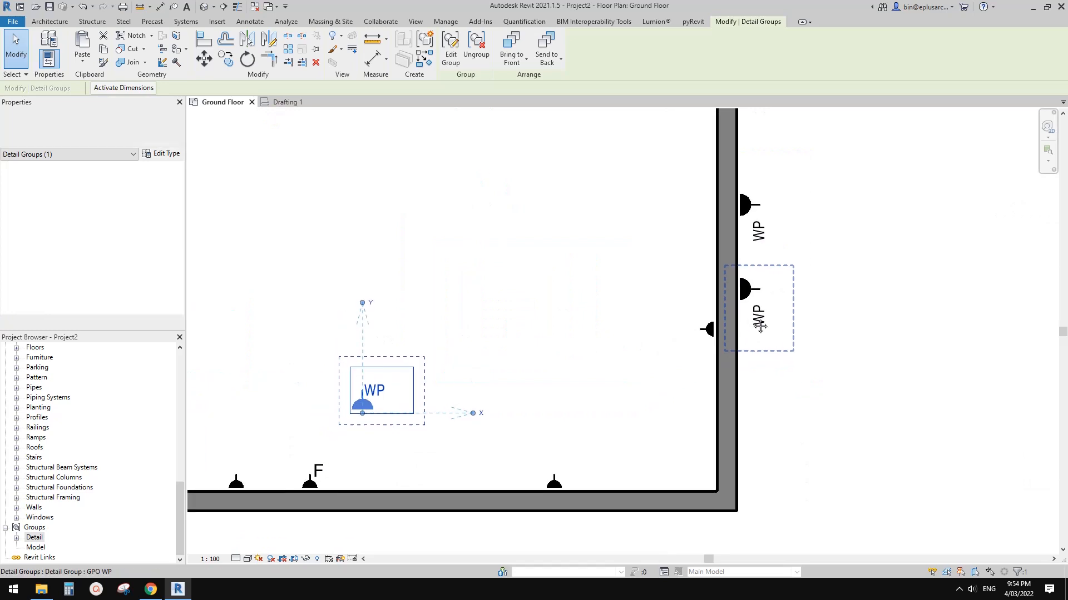
left_click(761, 314)
key("Escape")
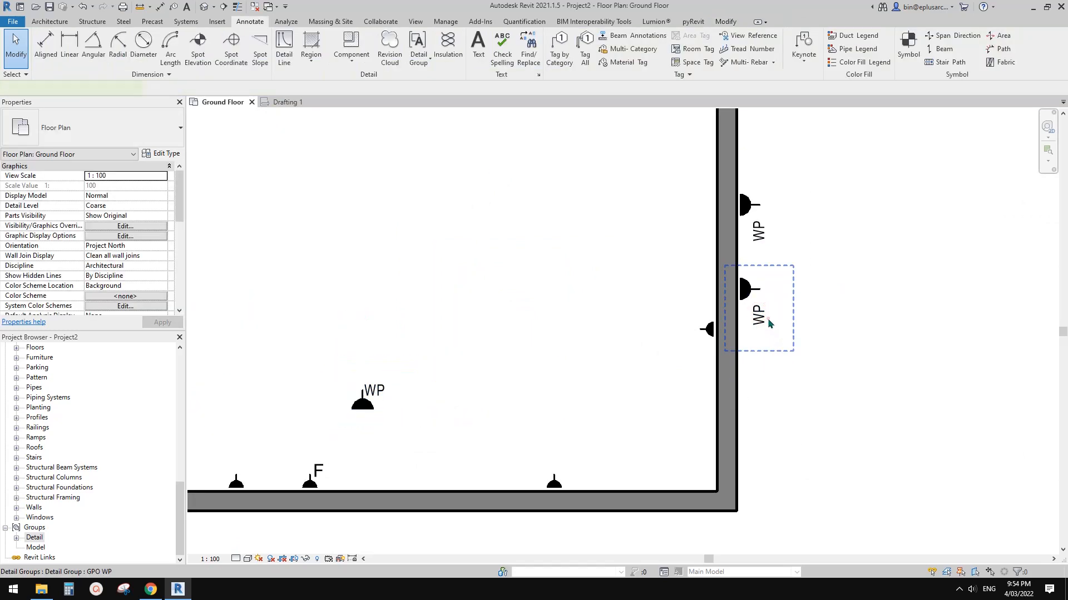
left_click(768, 323)
key("Escape")
left_click(770, 327)
key("Escape")
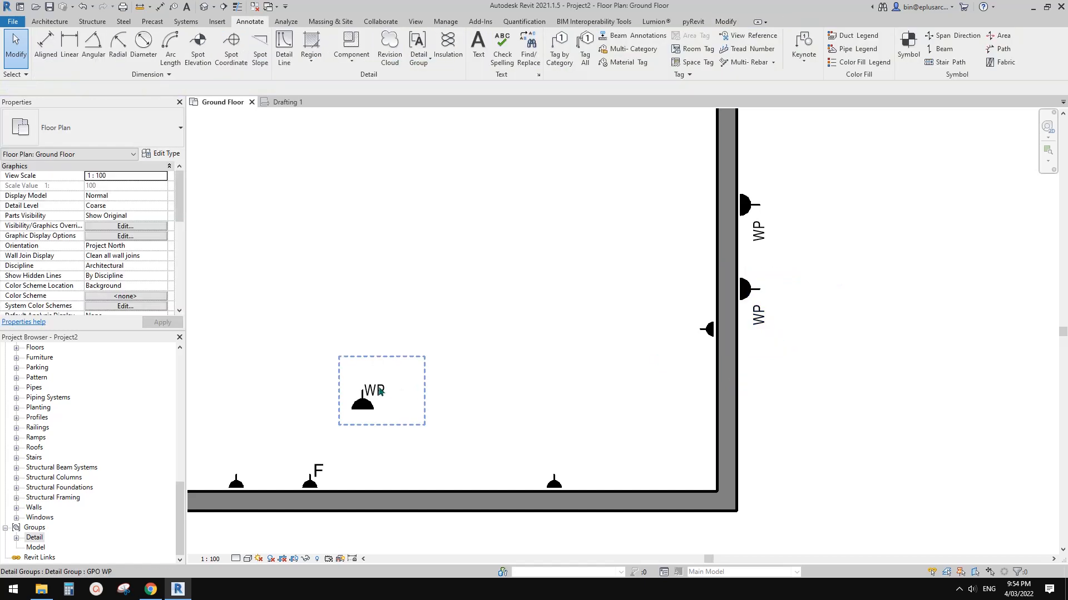
Edit the GPO WP group inside the room and set its WP text type's Leader/Border Offset to 0.1 mm
left_click(370, 396)
scroll(306, 495, "up", 3)
left_click(450, 50)
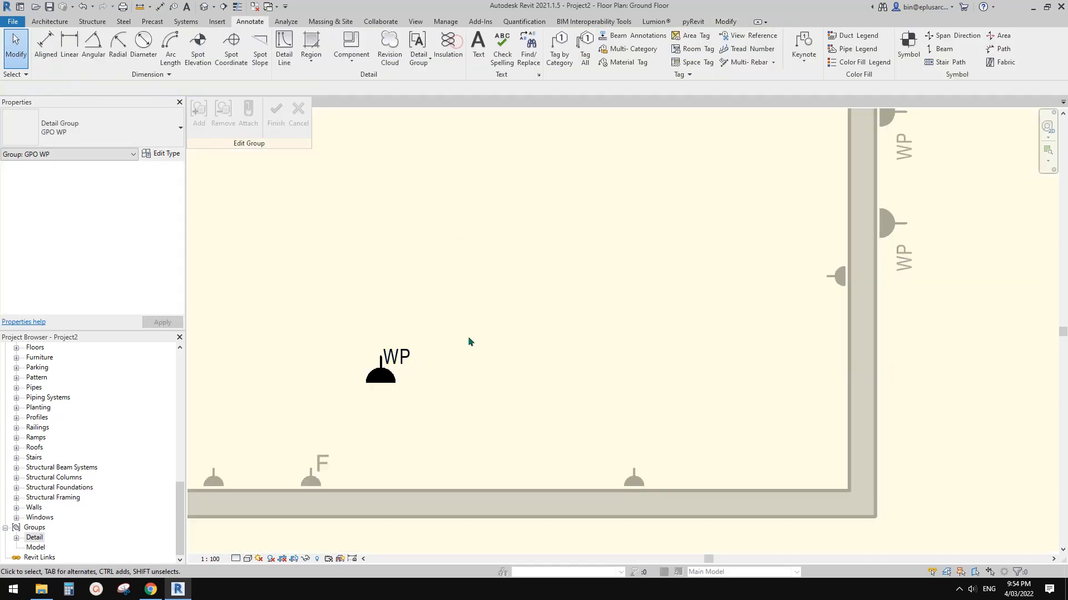
scroll(374, 353, "up", 1)
left_click(374, 353)
double_click(374, 353)
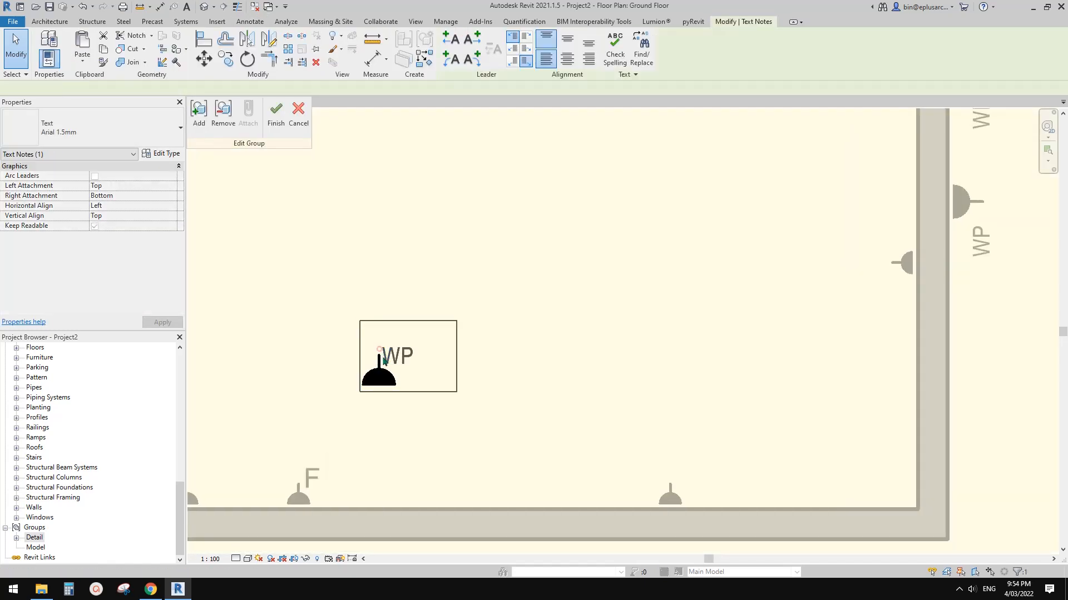
left_click(548, 357)
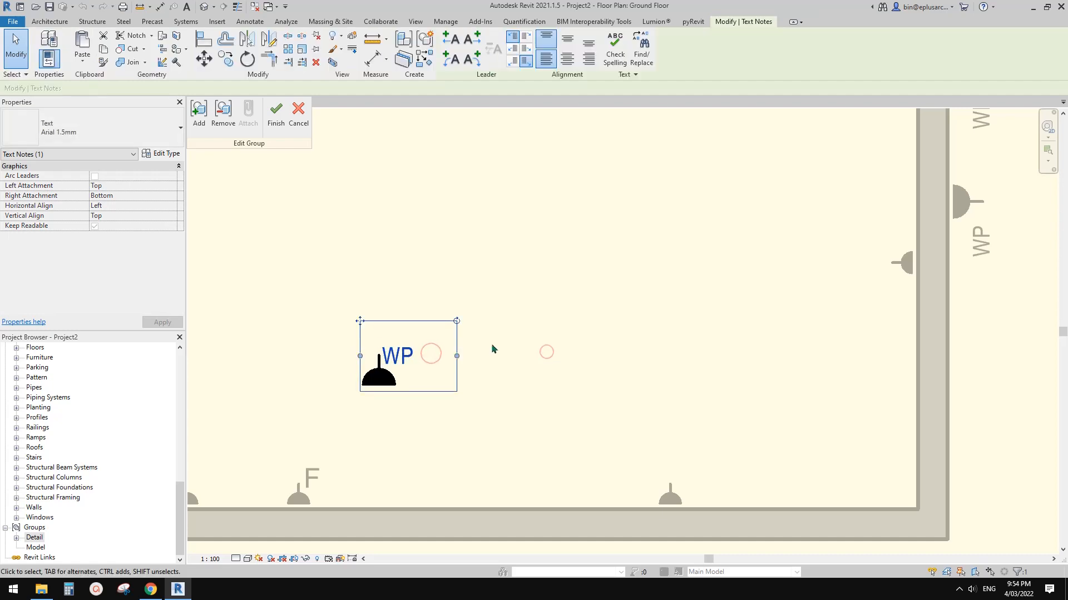
left_click(160, 159)
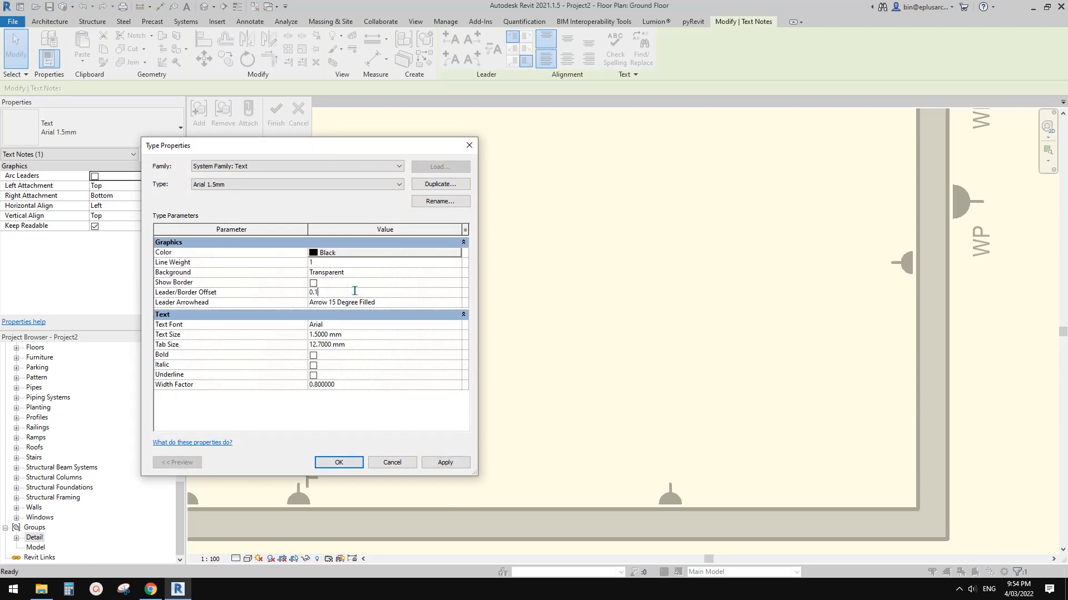
left_click(339, 463)
Narrow the WP text box to fit its letters, nudge it clear of the stub line, and finish editing the group
scroll(429, 392, "up", 2)
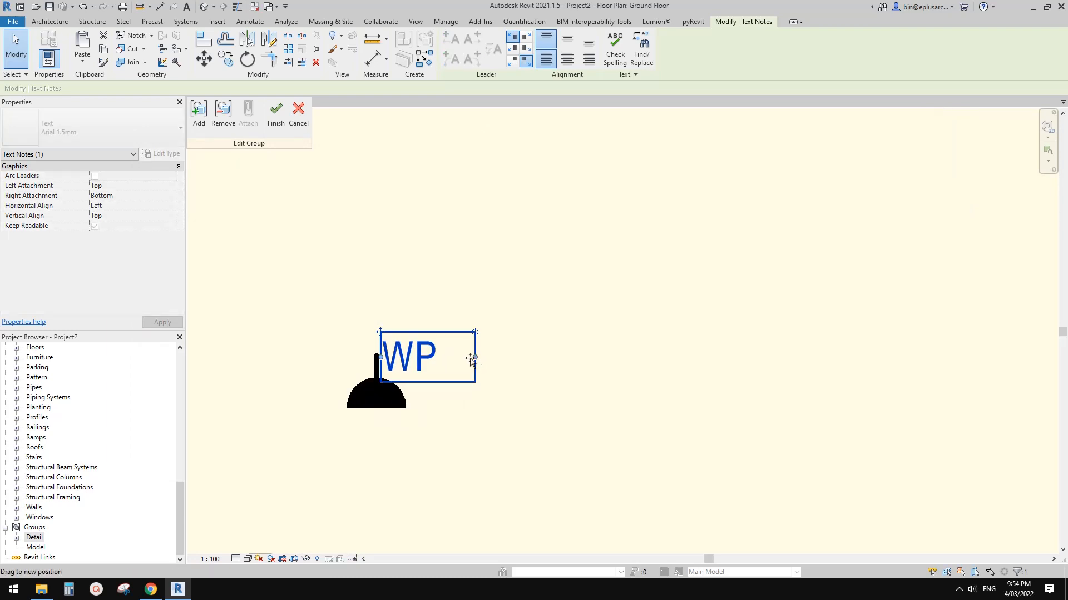
left_click_drag(475, 358, 447, 357)
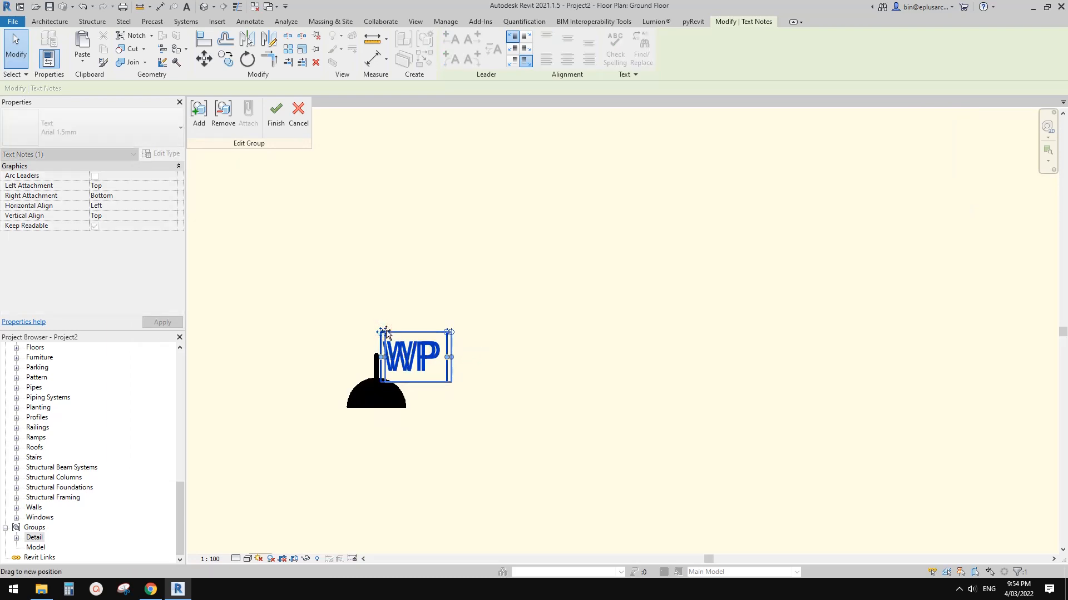
scroll(462, 362, "up", 1)
left_click_drag(447, 358, 440, 356)
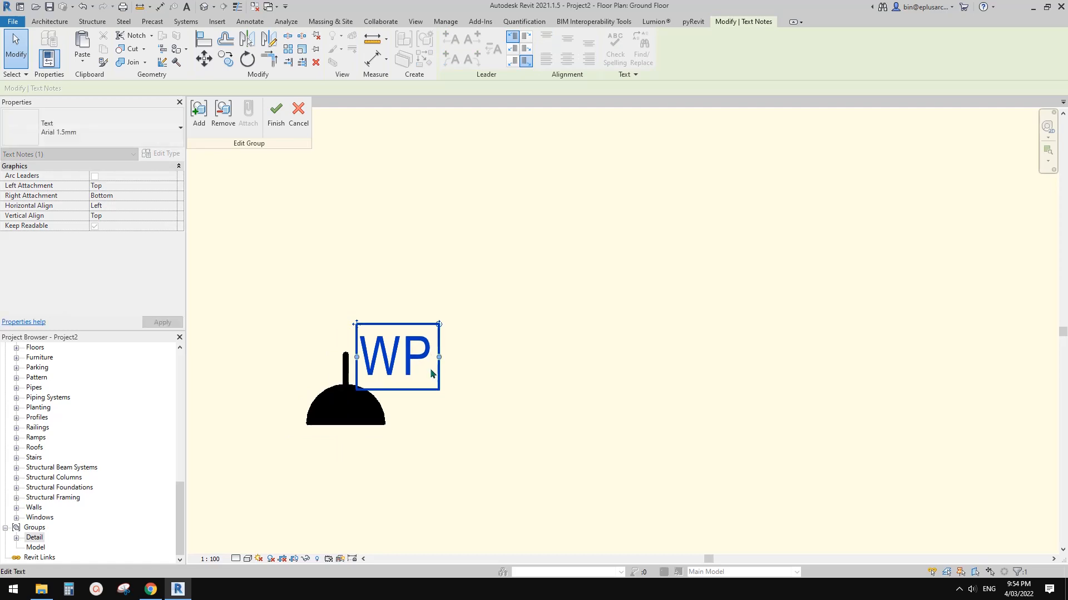
left_click(320, 234)
left_click(278, 126)
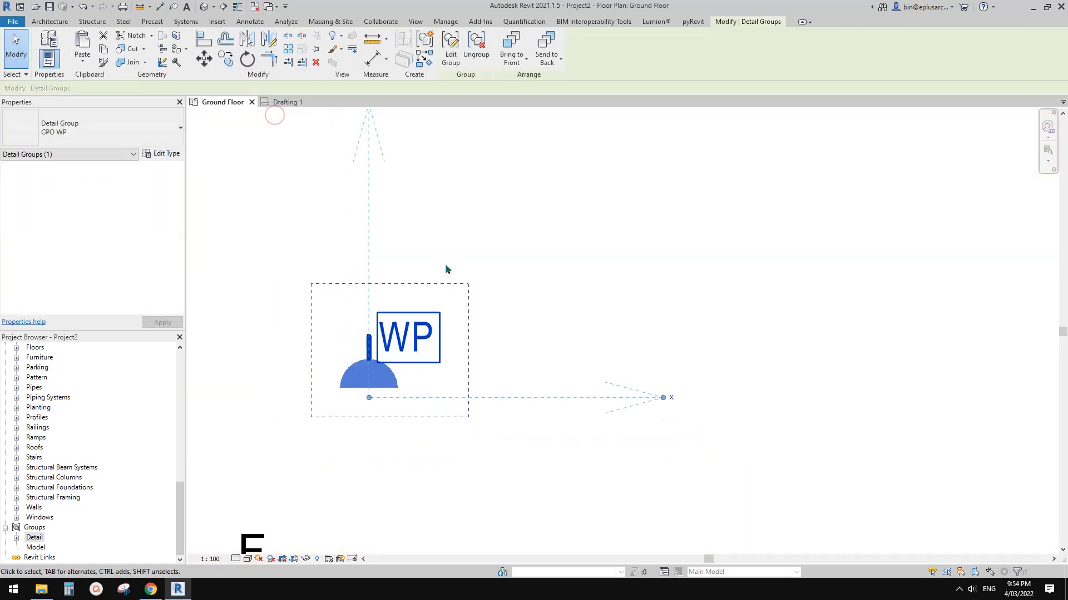
Check the adjusted WP text spacing on the outlets in the room and along the outer wall
left_click(479, 217)
scroll(507, 266, "down", 3)
middle_click_drag(507, 265, 471, 285)
scroll(402, 303, "down", 1)
middle_click_drag(402, 304, 409, 310)
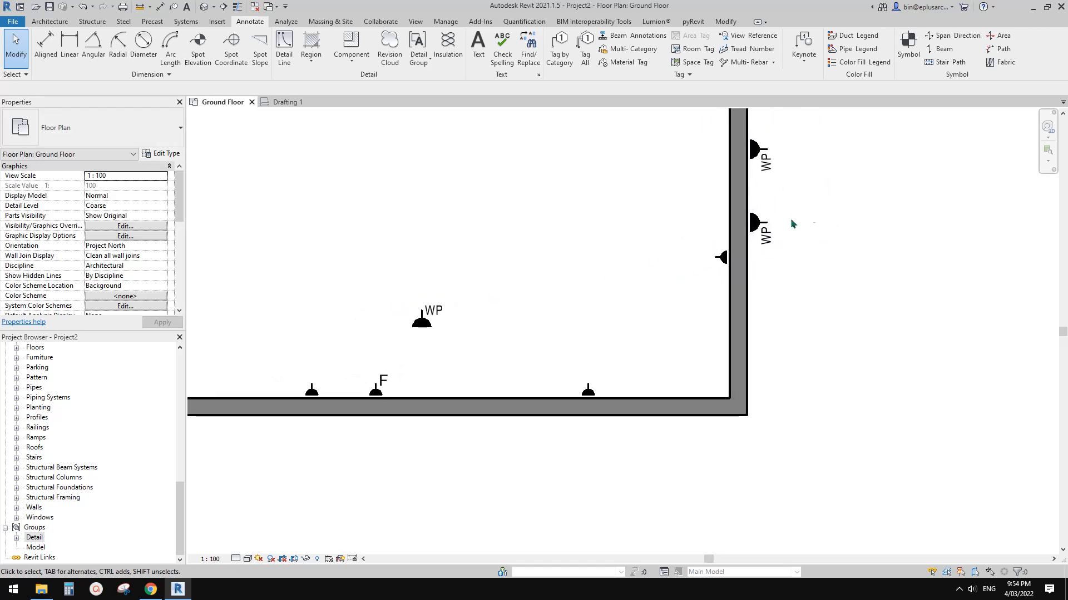
middle_click_drag(443, 385, 503, 308)
scroll(550, 365, "up", 2)
scroll(601, 320, "down", 1)
middle_click_drag(815, 335, 776, 341)
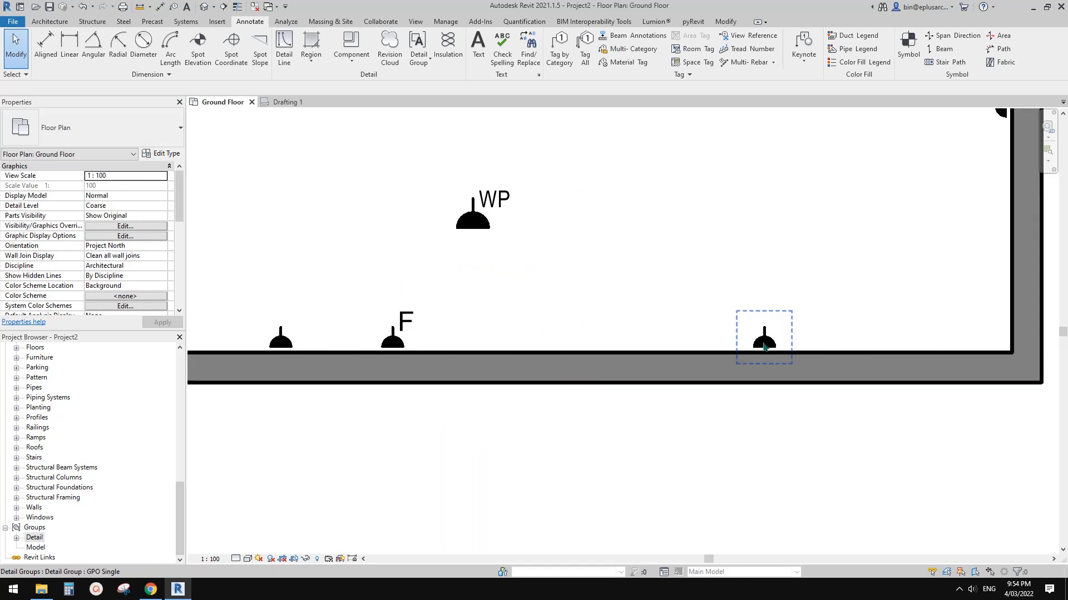
left_click(763, 342)
middle_click_drag(691, 202, 516, 176)
left_click(451, 50)
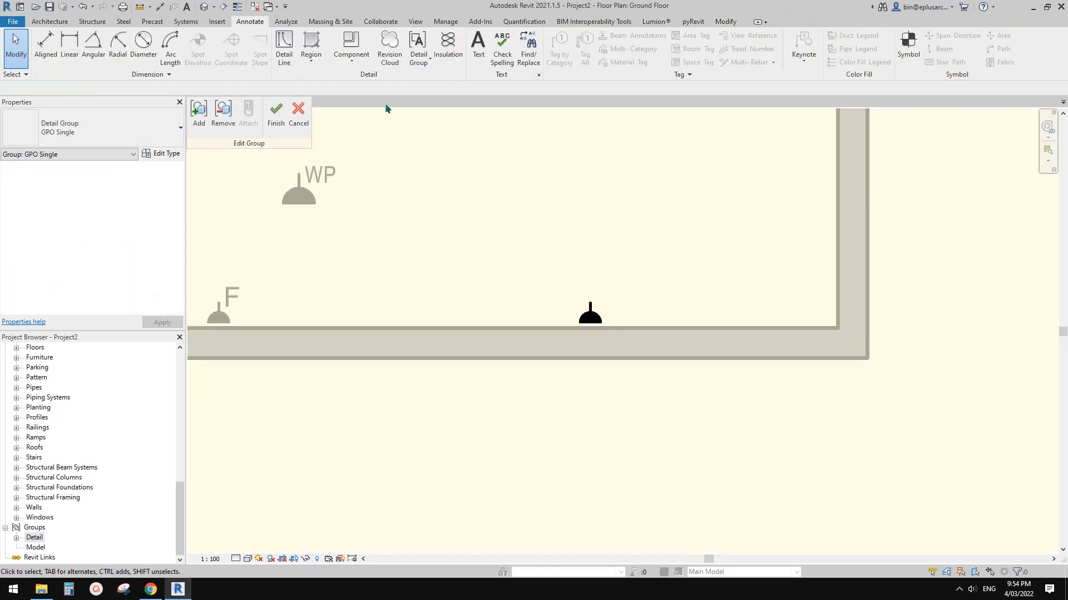
left_click(305, 118)
Copy the semicircle symbol and stub line, without the text, from inside the GPO WP group, leaving that group unchanged
left_click(303, 195)
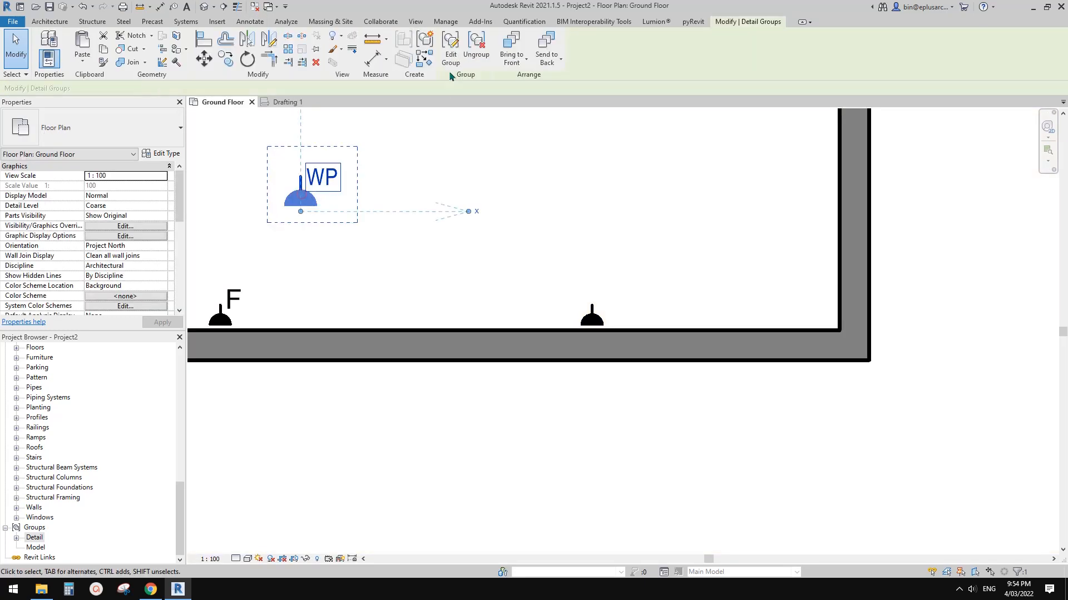
left_click(451, 53)
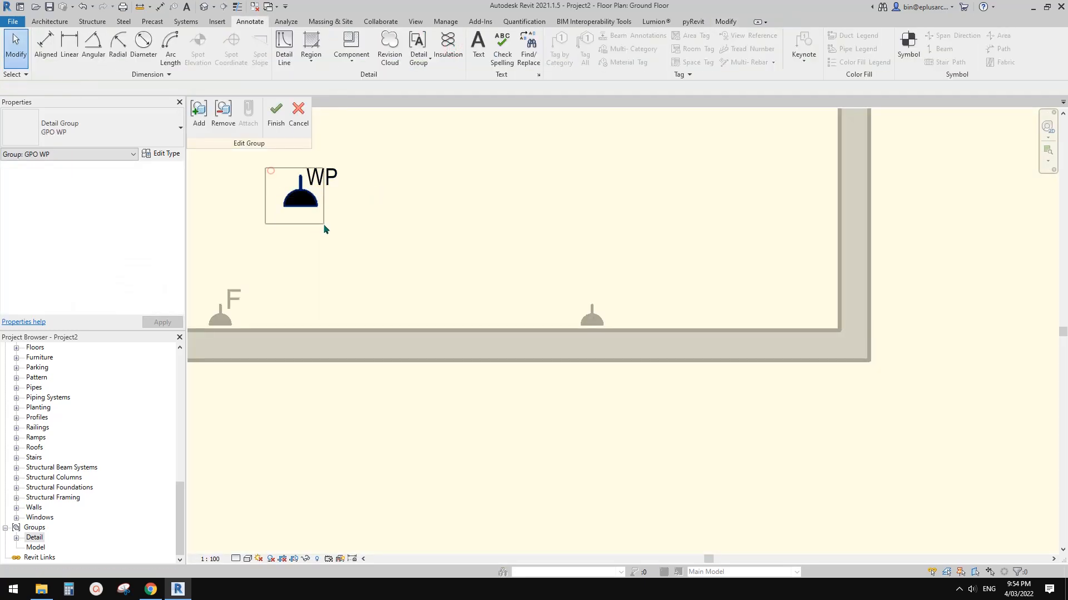
left_click_drag(324, 228, 268, 167)
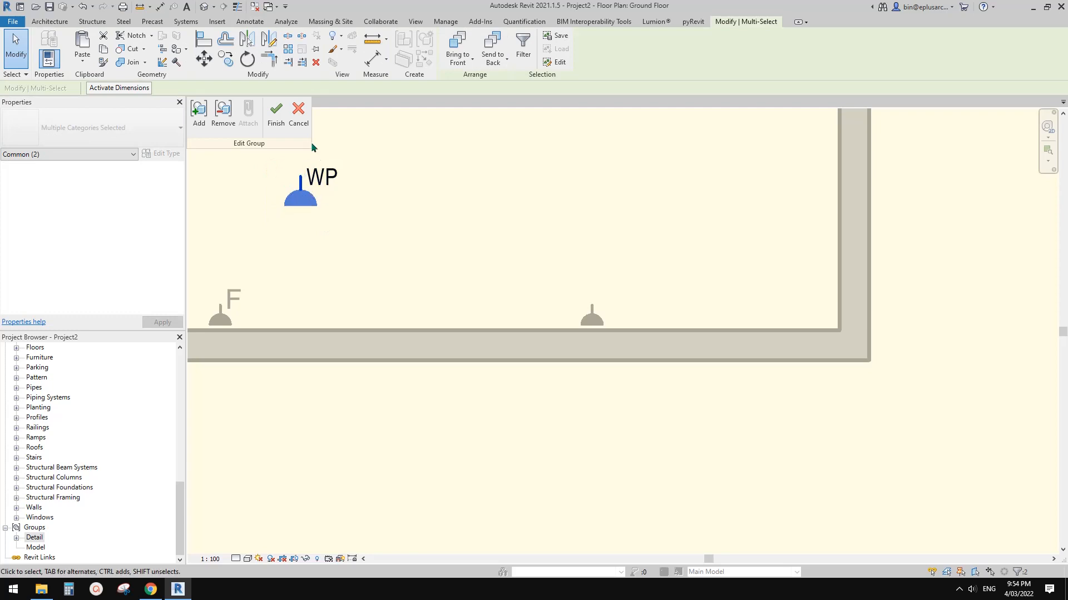
left_click(312, 147)
left_click(299, 111)
Edit the GPO Single group near the room's corner and paste the copied larger symbol beside its existing one
left_click(591, 316)
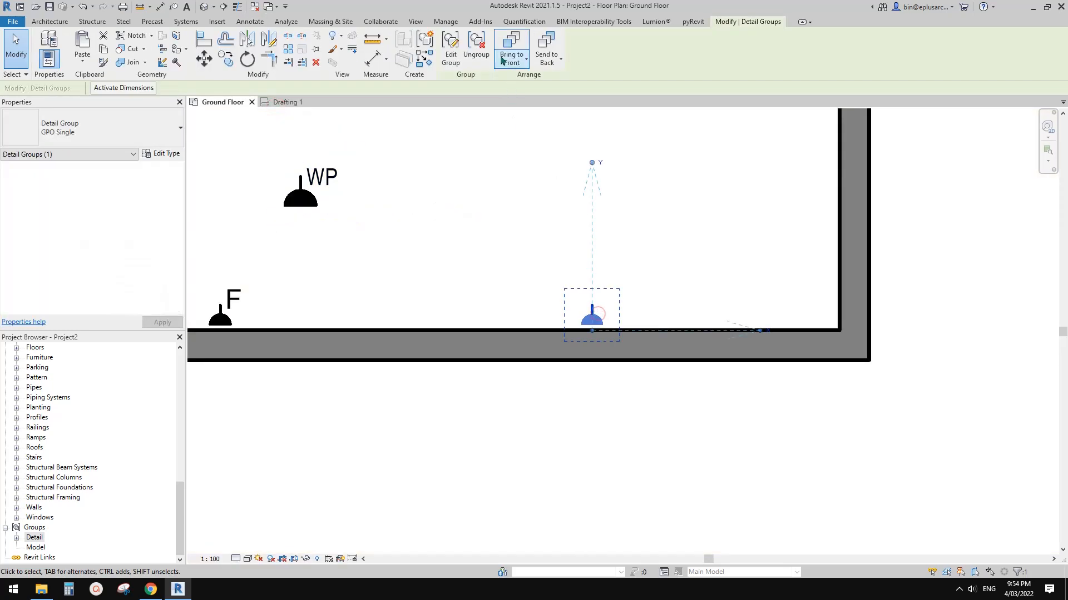
scroll(548, 298, "up", 1)
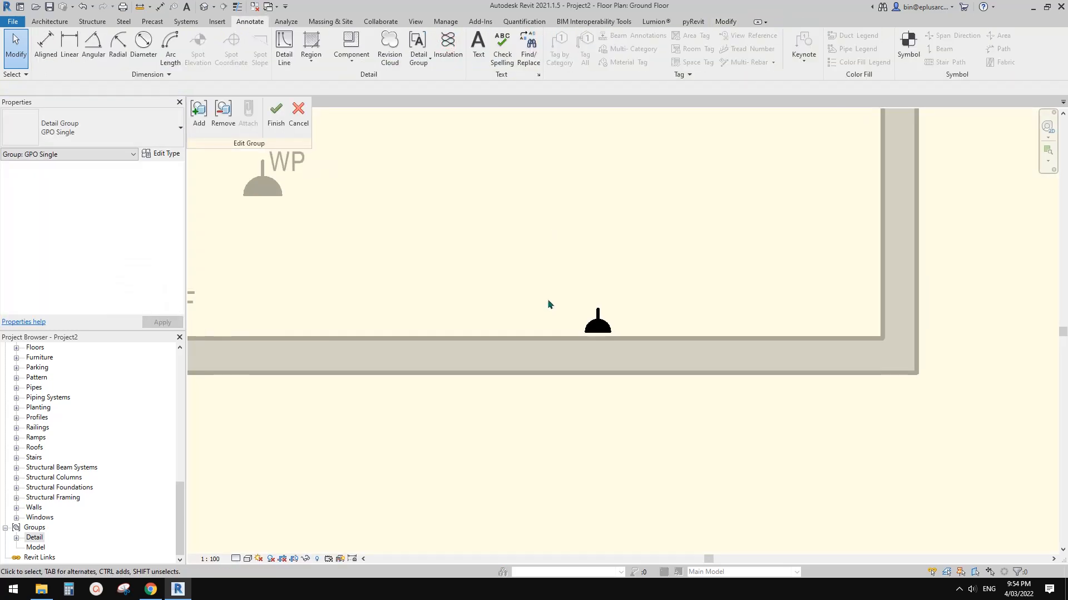
key("ctrl+v")
scroll(603, 315, "up", 4)
left_click(649, 274)
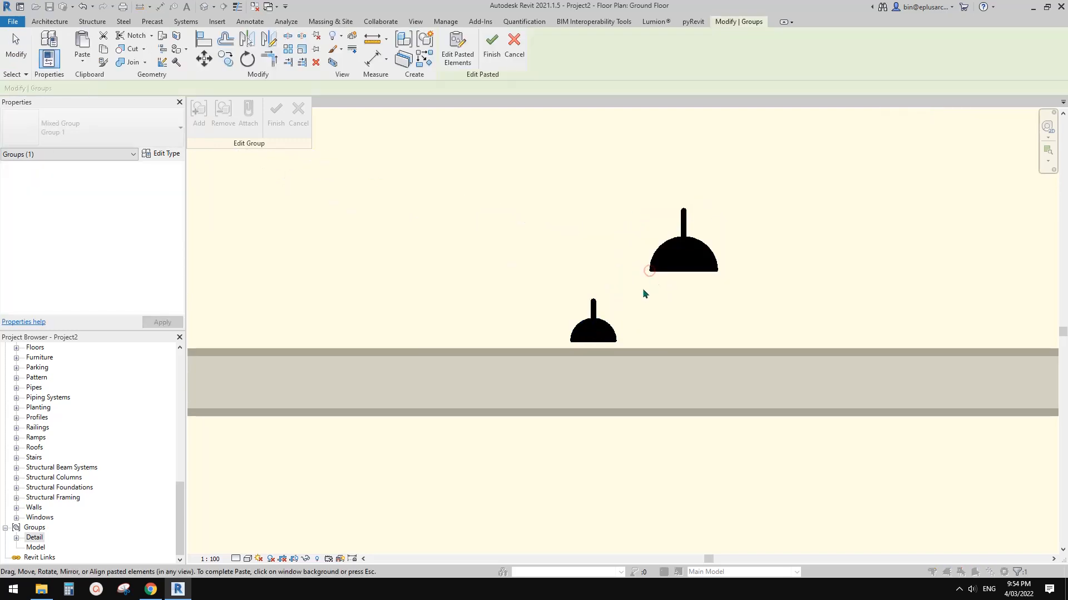
middle_click_drag(595, 326, 580, 294)
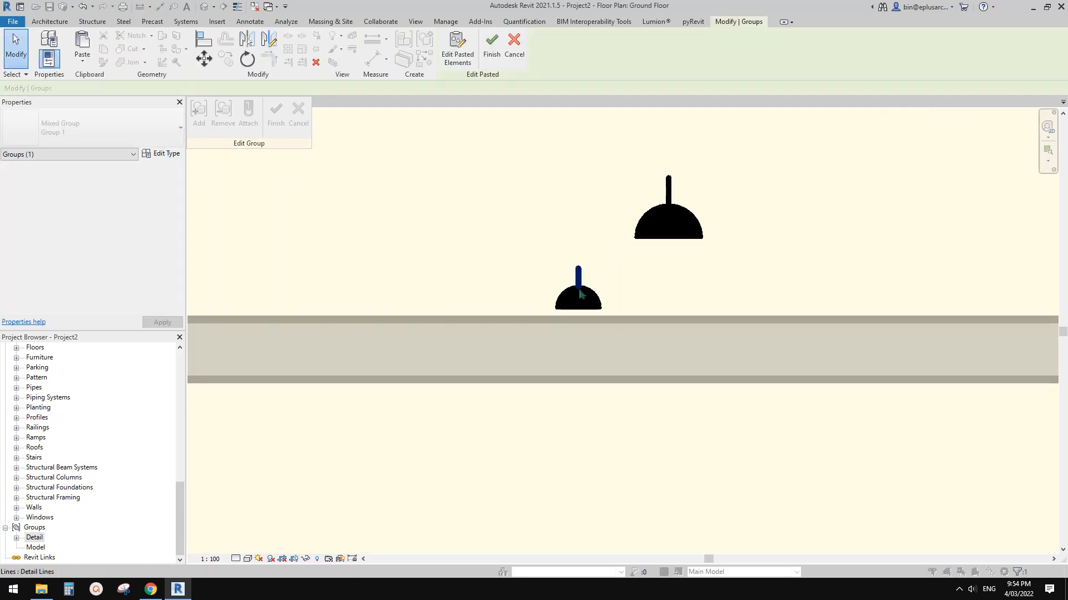
left_click(622, 187)
Move the pasted symbol from its base midpoint onto the base midpoint of the original GPO Single symbol
left_click_drag(583, 144, 757, 264)
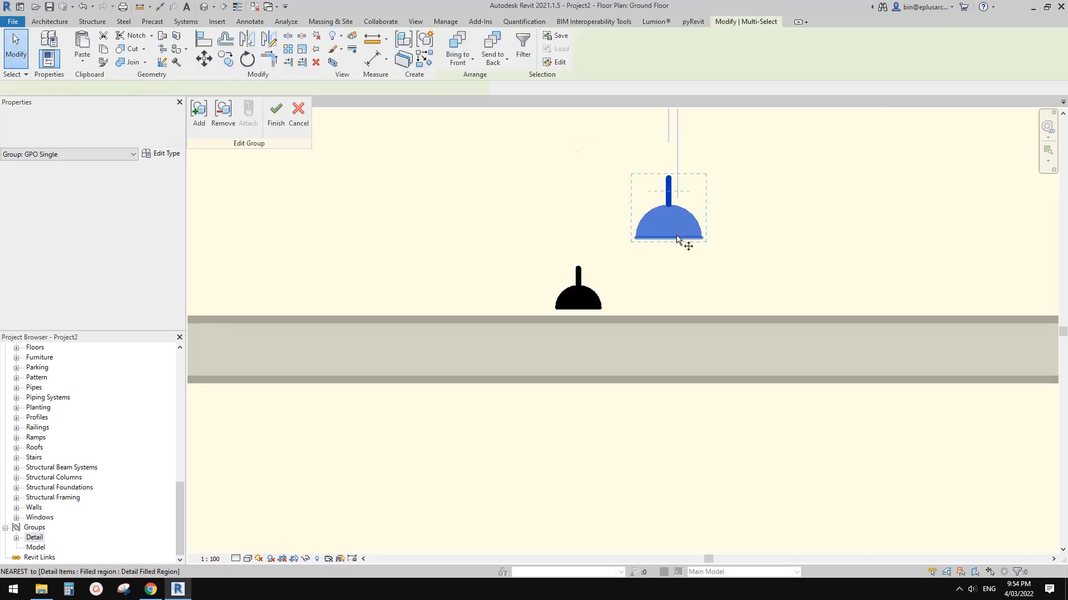
key("m")
key("v")
left_click(668, 238)
left_click(578, 309)
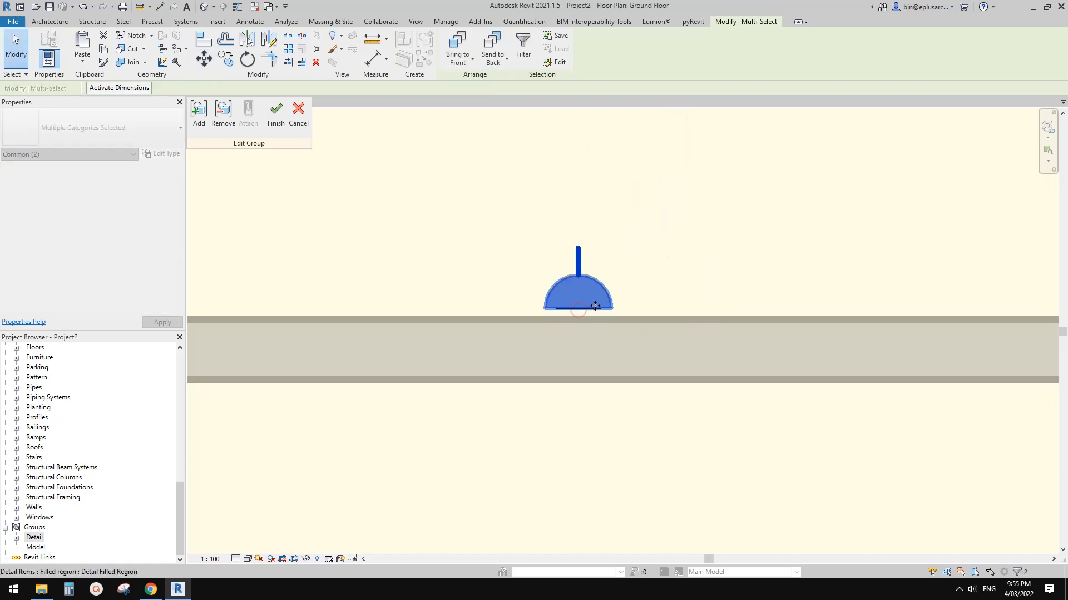
Temporarily hide the new symbol to delete the smaller original, restore the hidden elements, and finish editing the GPO Single group
left_click(618, 280)
left_click_drag(496, 232, 657, 345)
key("Delete")
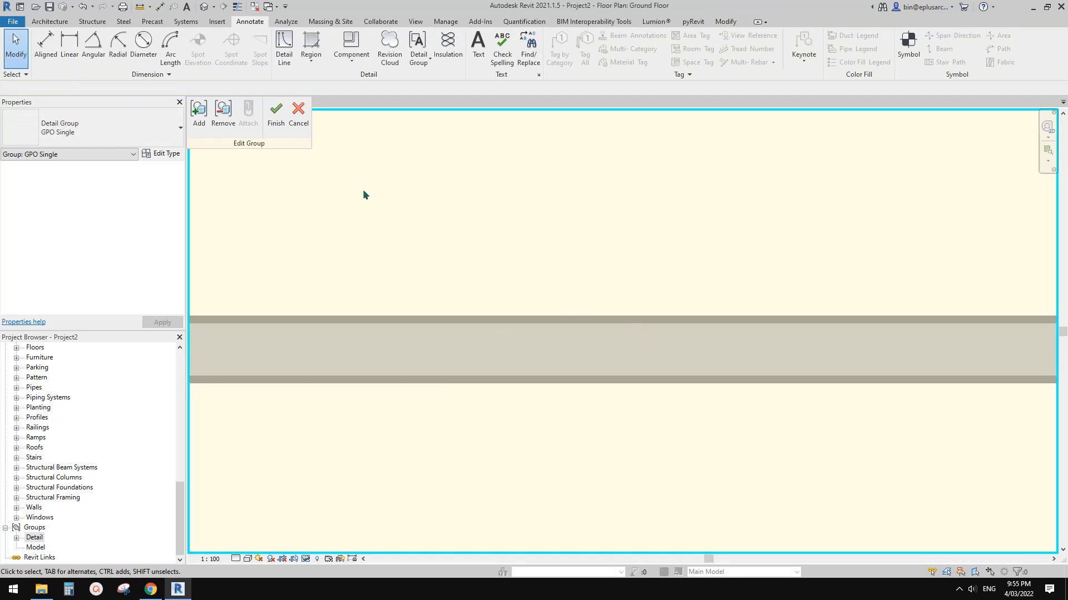
middle_click_drag(447, 253, 447, 260)
key("ctrl+z")
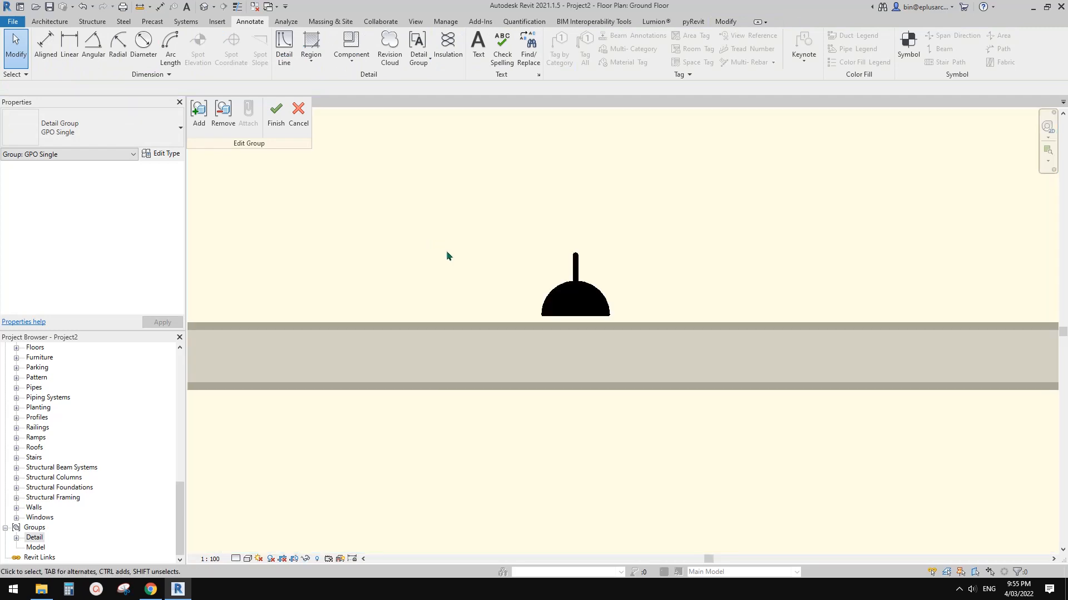
left_click(275, 112)
Select the GPO F outlet and compare its symbol with the updated GPO Single outlets along the walls
left_click(624, 290)
scroll(619, 281, "down", 4)
middle_click_drag(621, 298, 702, 317)
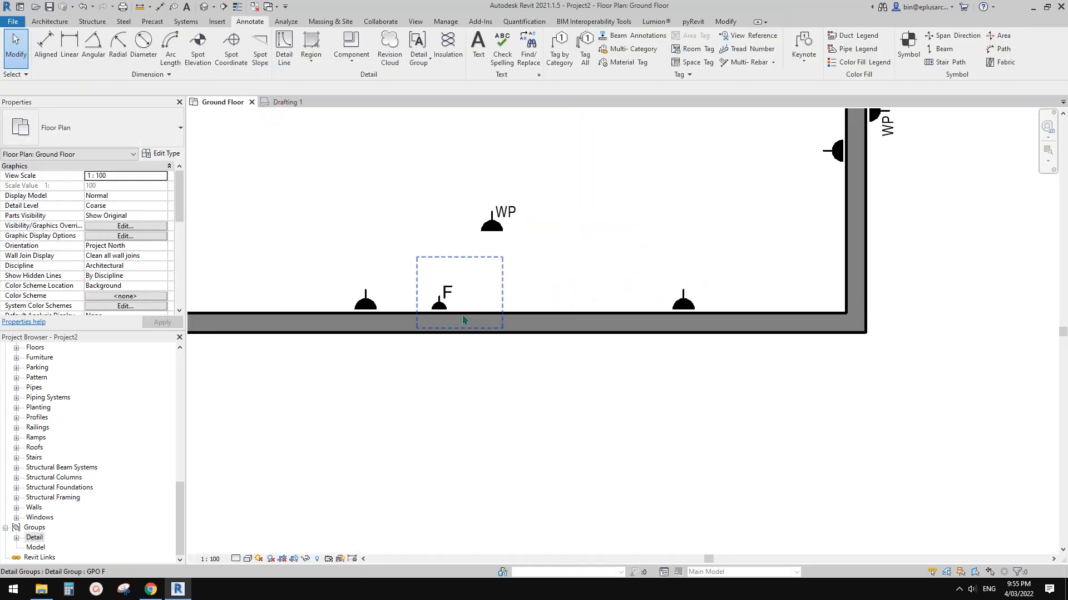
left_click(443, 316)
scroll(443, 315, "up", 5)
scroll(446, 312, "down", 5)
middle_click_drag(488, 327, 421, 366)
middle_click_drag(760, 248, 711, 389)
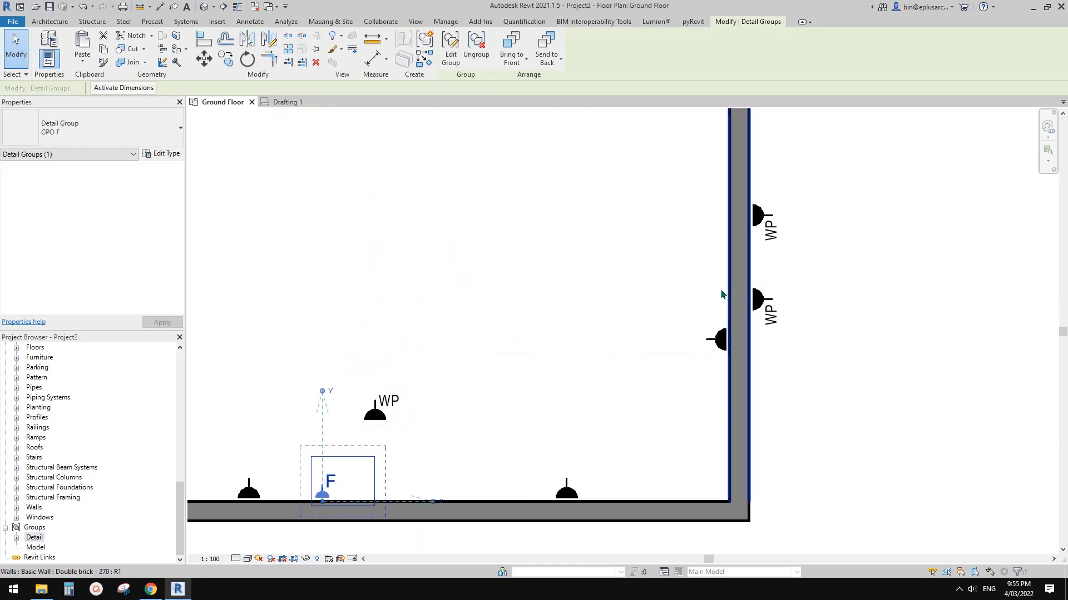
scroll(723, 296, "down", 1)
middle_click_drag(709, 330, 670, 389)
middle_click_drag(550, 434, 708, 236)
scroll(556, 324, "up", 4)
scroll(549, 318, "down", 1)
middle_click_drag(558, 313, 906, 322)
middle_click_drag(713, 325, 403, 329)
scroll(562, 295, "up", 2)
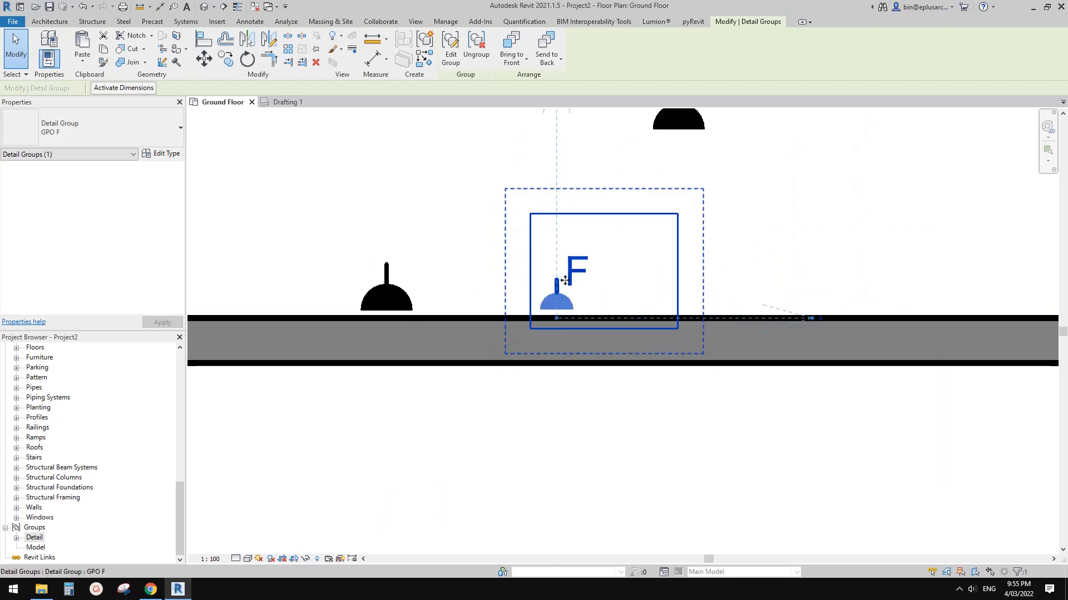
Edit the GPO F group and paste the copied larger outlet symbol beside its F text
left_click(449, 54)
scroll(513, 280, "up", 1)
left_click_drag(606, 335, 603, 328)
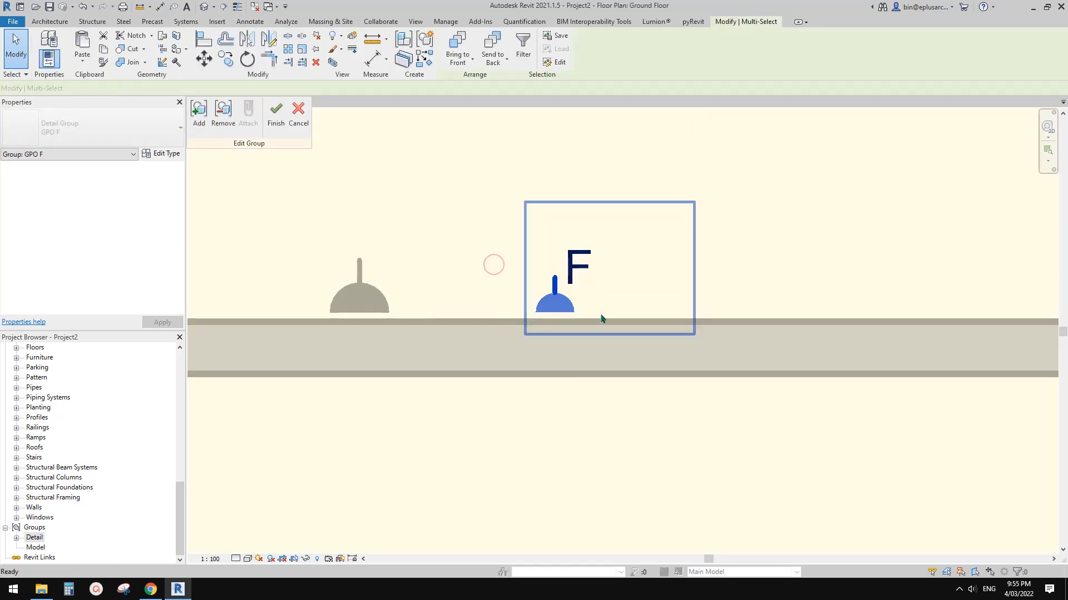
key("Delete")
key("ctrl+v")
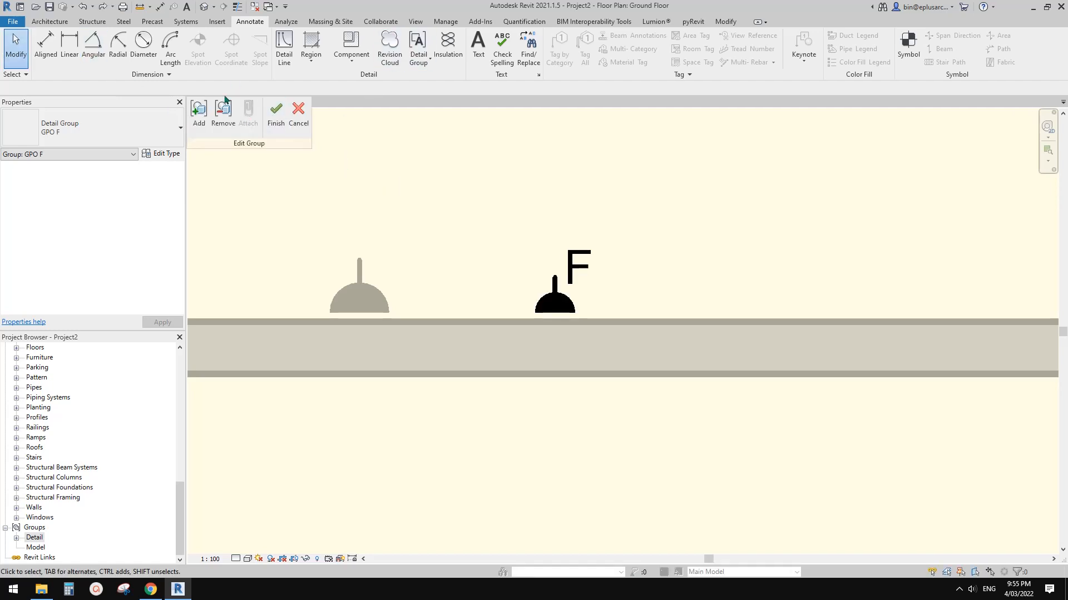
left_click(725, 21)
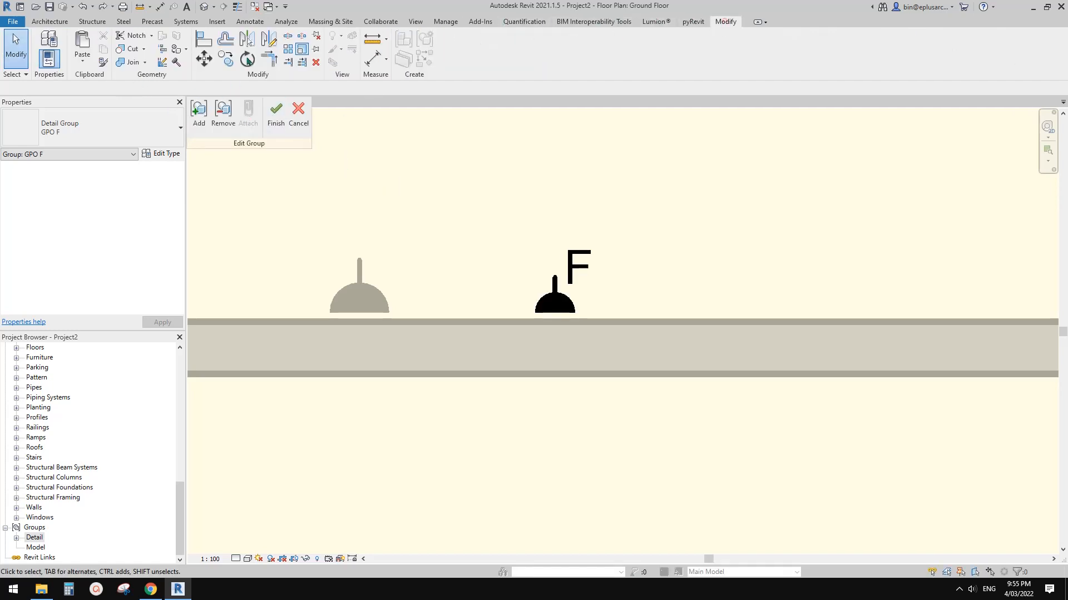
left_click(77, 67)
left_click(125, 79)
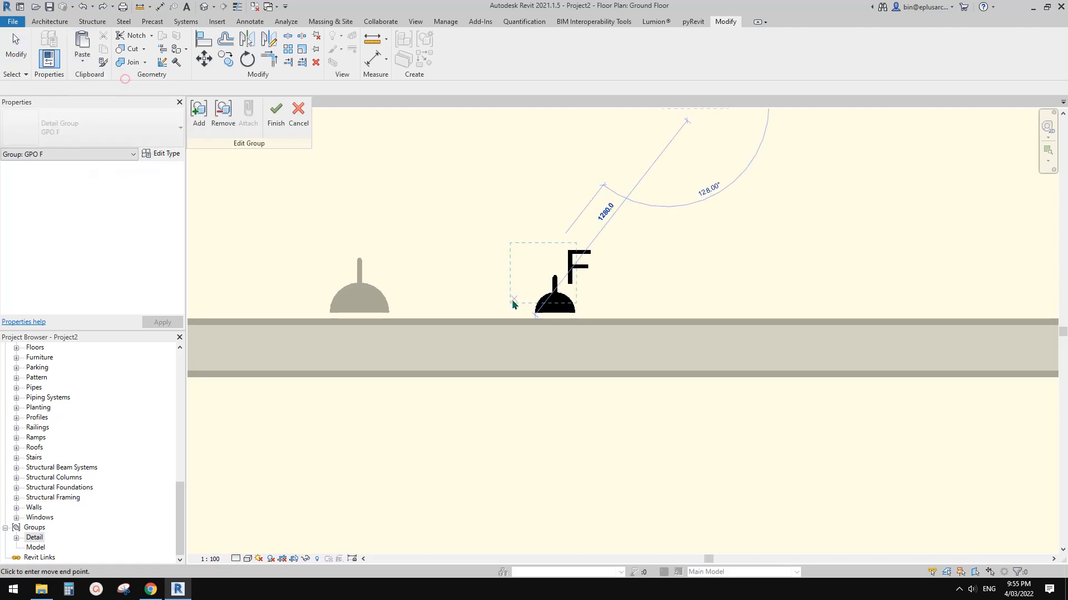
left_click(653, 303)
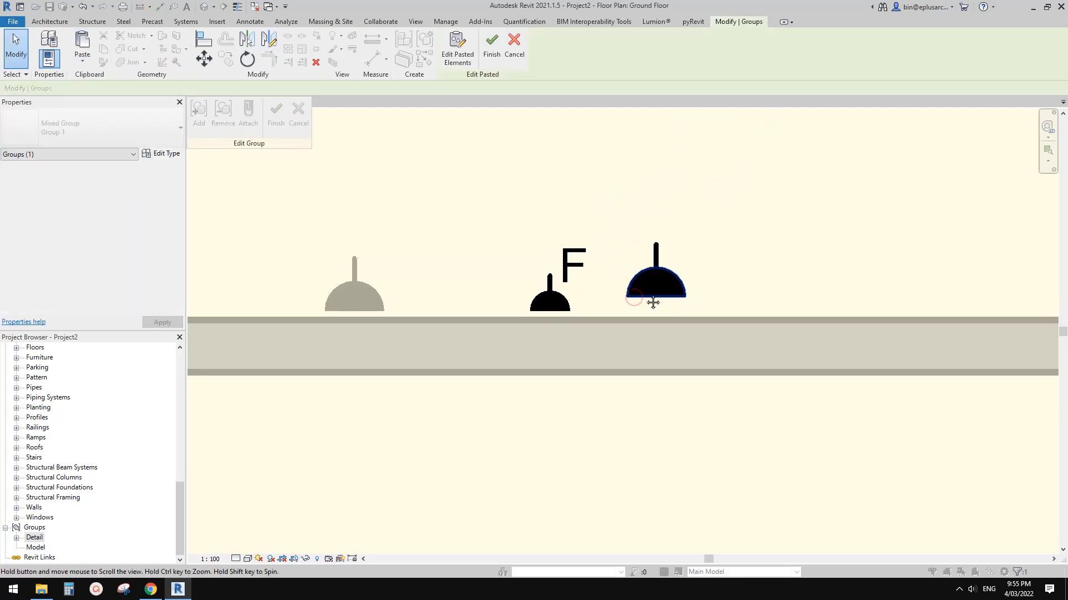
middle_click_drag(652, 303, 651, 301)
Move the pasted symbol from its base midpoint onto the base midpoint of the small GPO F symbol
left_click_drag(682, 242, 626, 291)
key("ctrl+z")
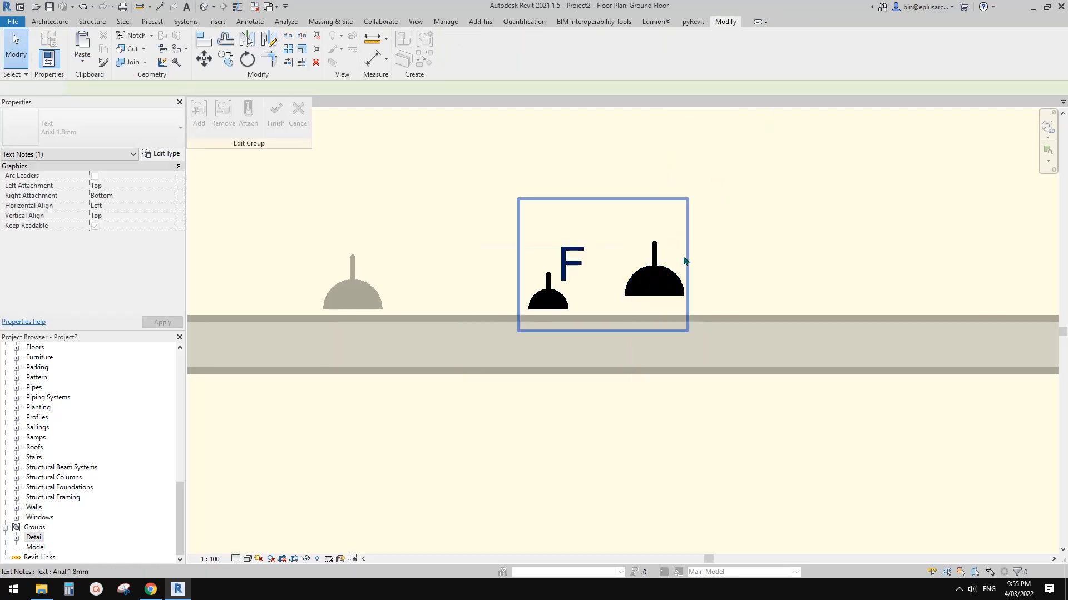
left_click_drag(601, 177, 734, 338)
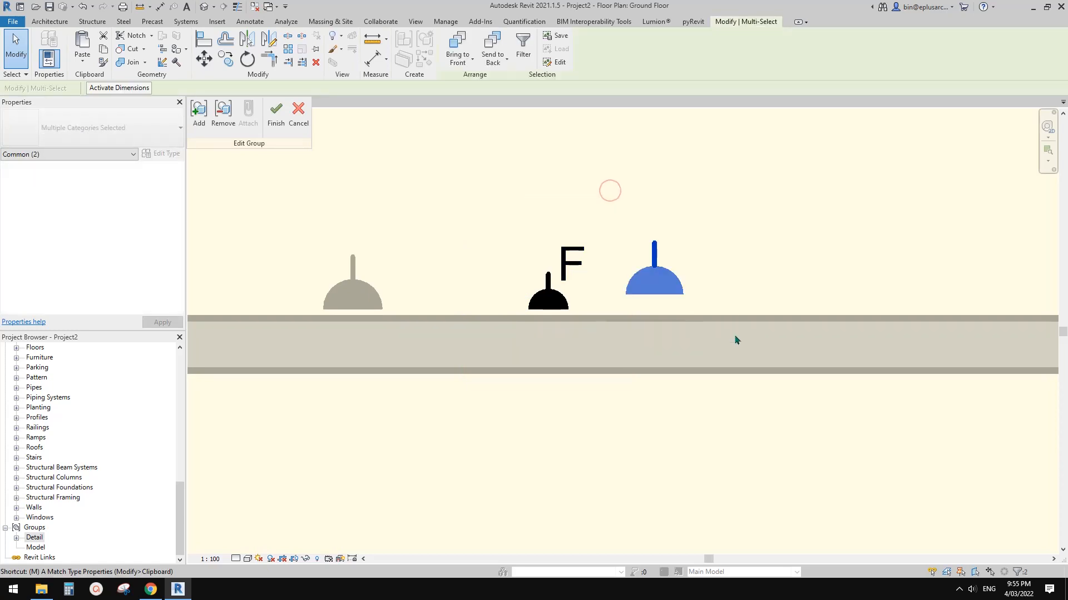
left_click(653, 297)
left_click(550, 310)
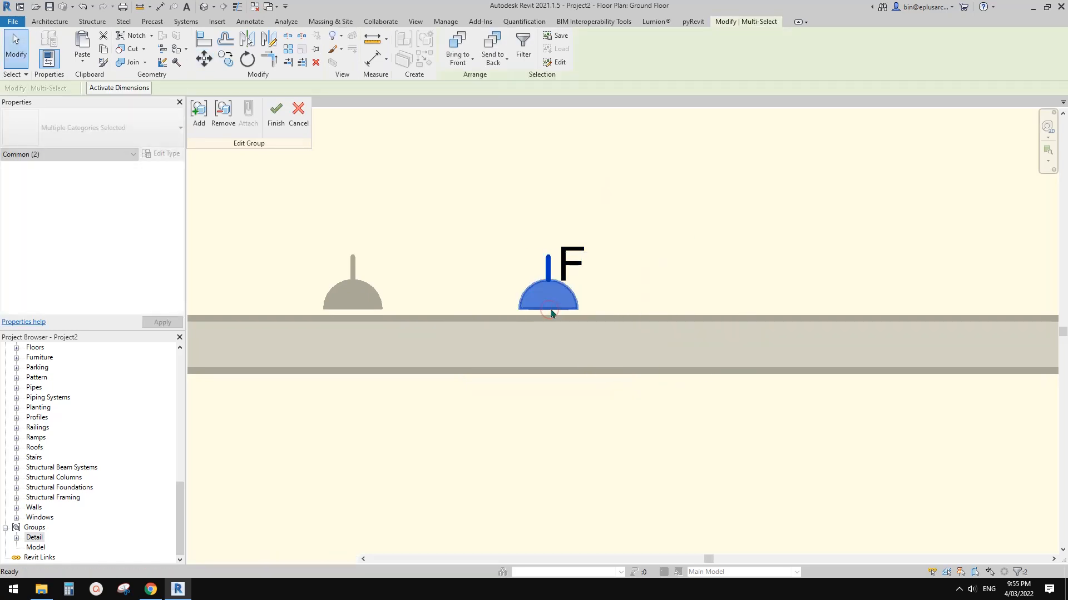
Temporarily hide the new symbol in GPO F, delete the small original symbol, and restore the hidden elements
key("Escape")
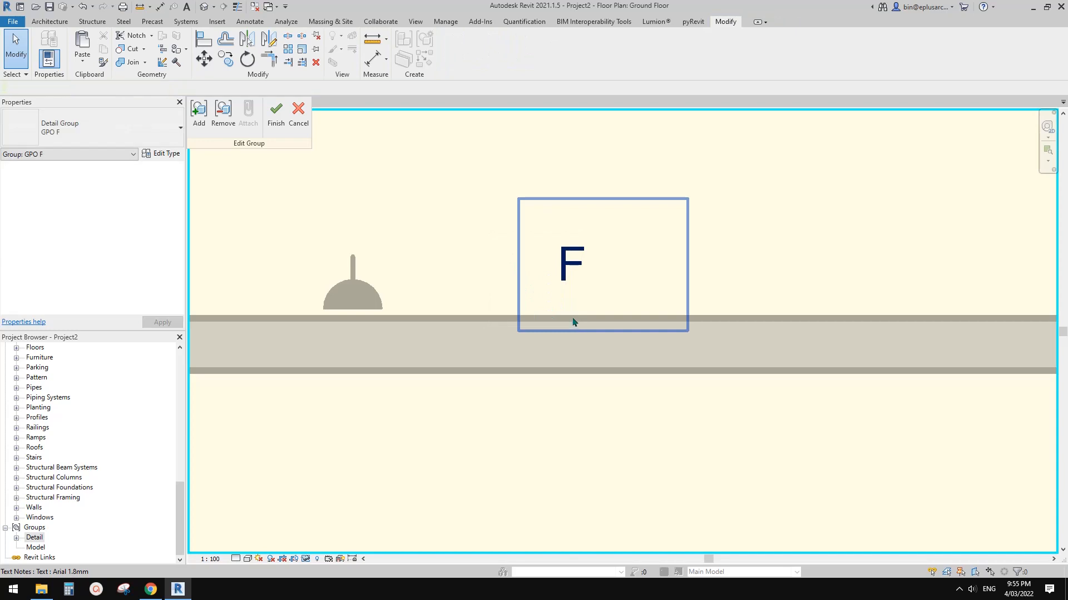
key("h")
key("r")
Change the F text in the GPO F group to the Arial 1.5mm text type and finish the group edit
left_click(572, 256)
scroll(567, 244, "up", 1)
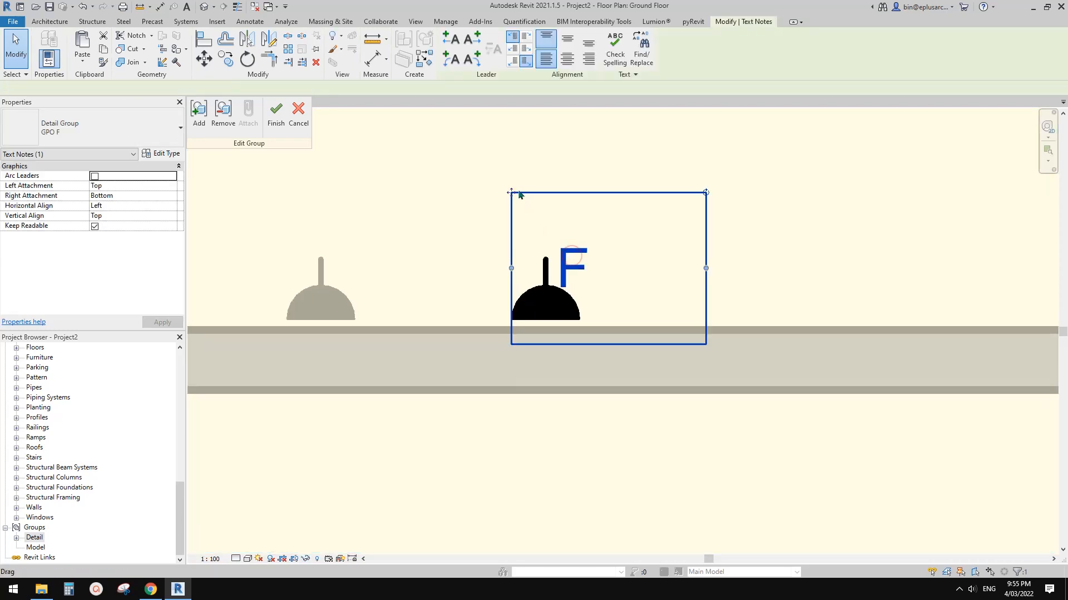
scroll(534, 240, "down", 2)
middle_click_drag(565, 279, 522, 333)
scroll(531, 290, "down", 1)
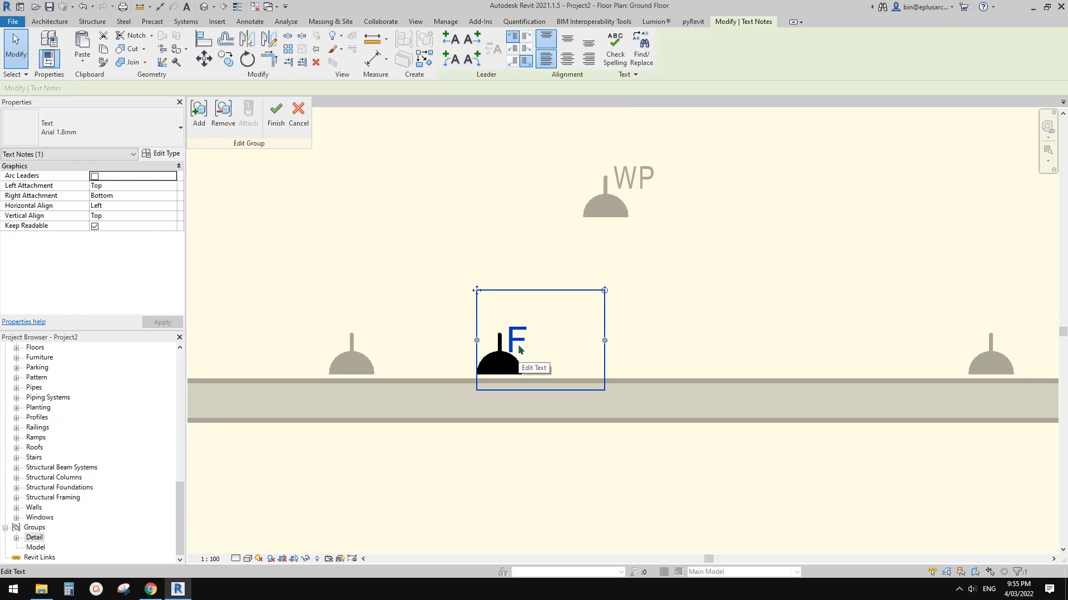
left_click(680, 304)
left_click(521, 337)
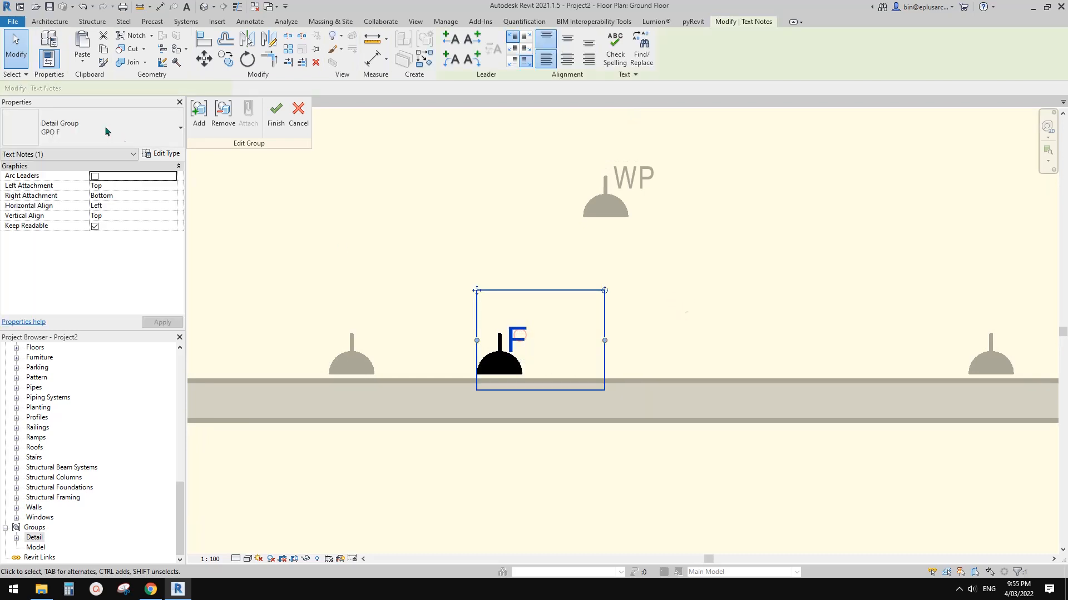
left_click(98, 123)
left_click(59, 190)
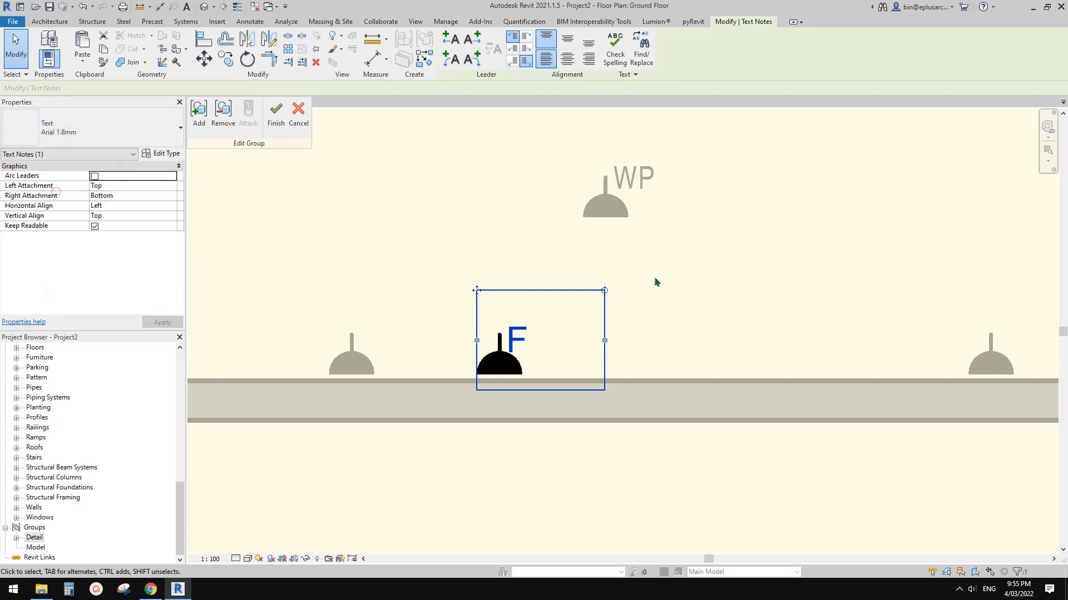
scroll(647, 303, "up", 1)
left_click(647, 302)
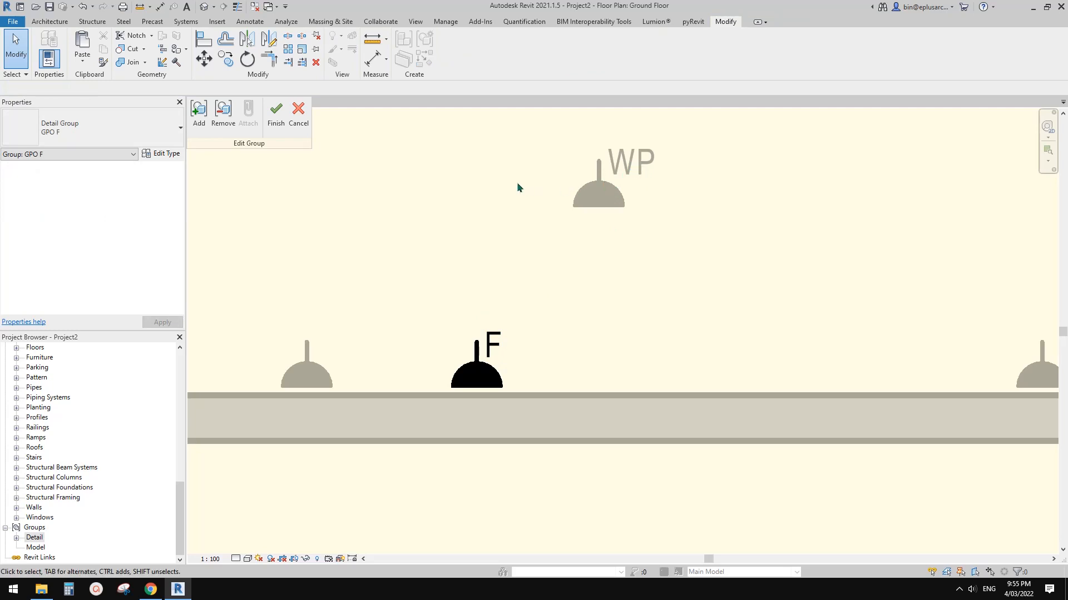
left_click(275, 114)
Move the GPO WP outlet from its origin point onto the wall face beside the GPO F outlet
left_click(609, 198)
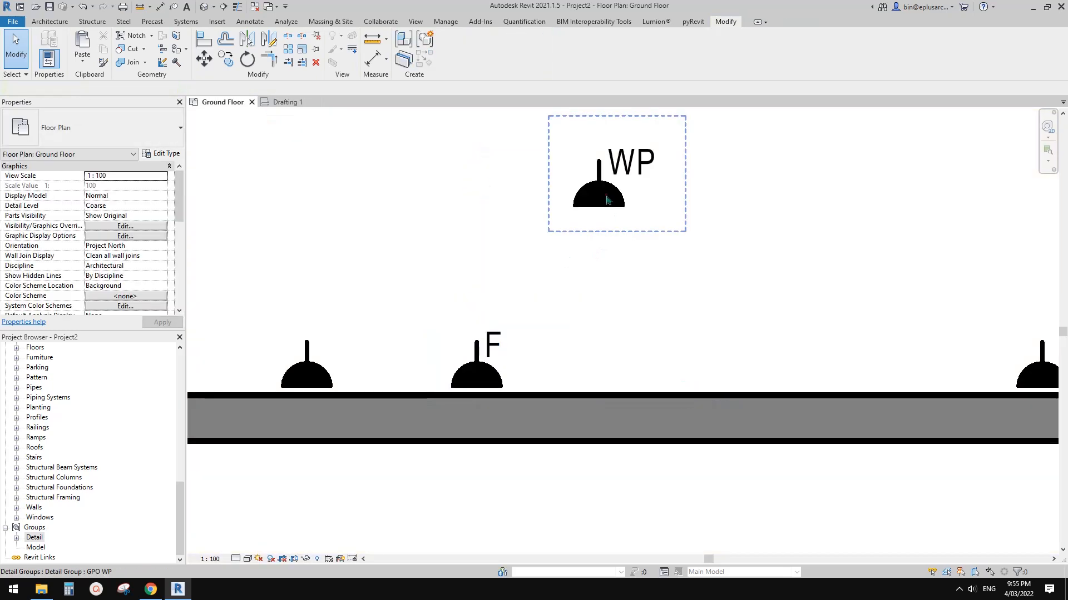
left_click_drag(606, 196, 576, 381)
scroll(578, 370, "up", 1)
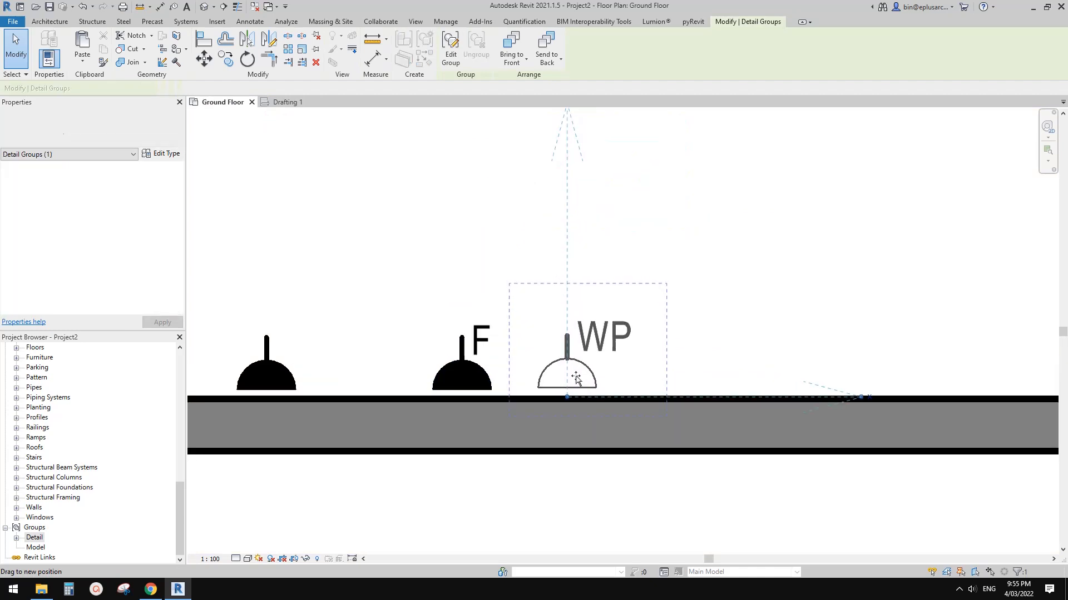
left_click_drag(580, 344, 586, 268)
key("m")
key("v")
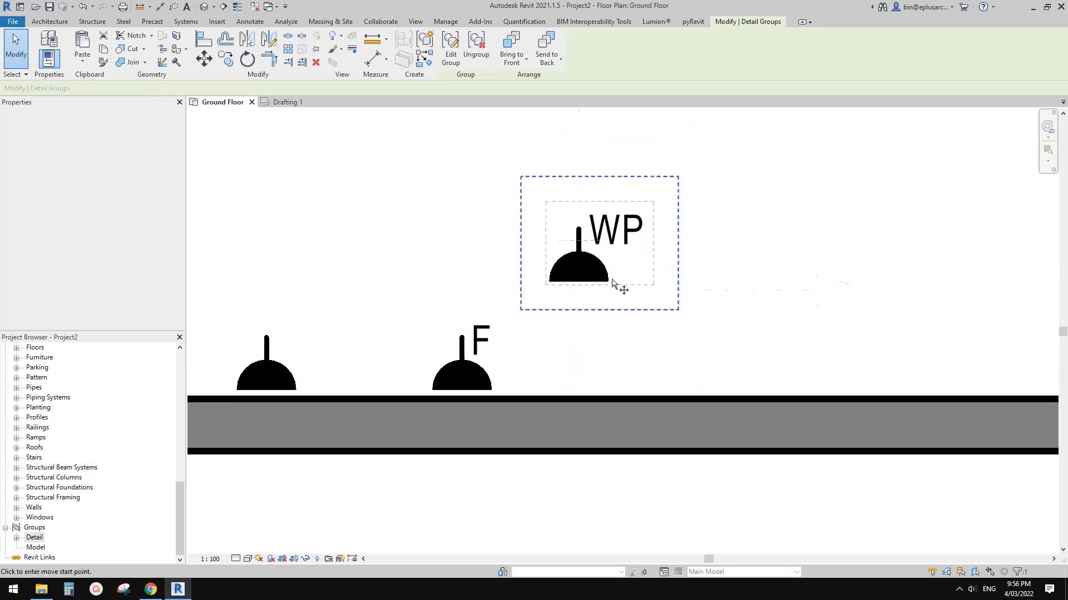
left_click(578, 290)
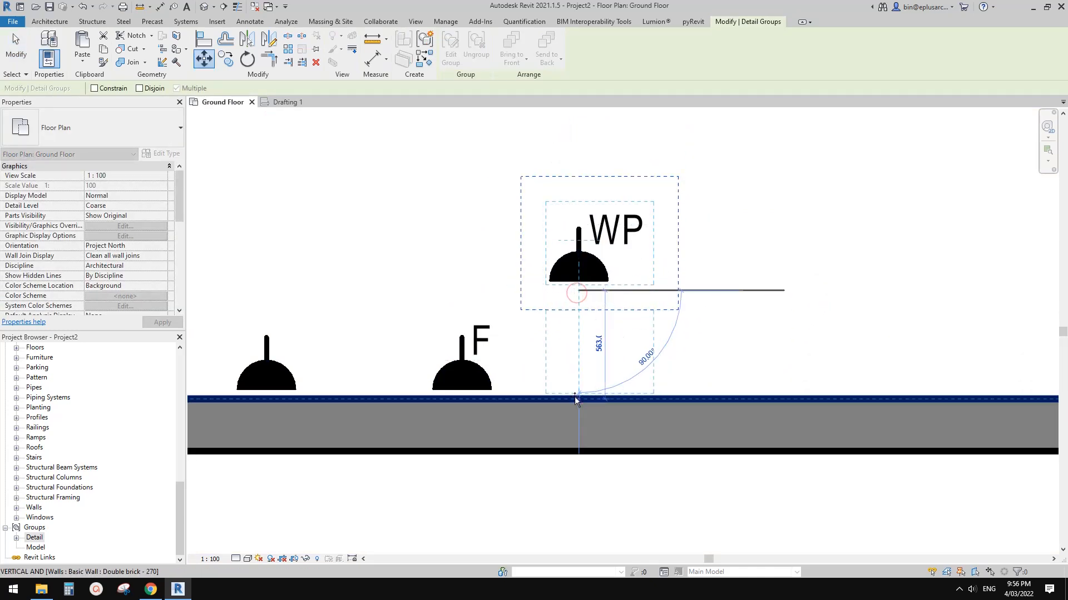
left_click(576, 397)
key("Escape")
Edit the GPO F group to narrow the F text box and nudge it level with the WP text, and finish the edit
left_click(482, 337)
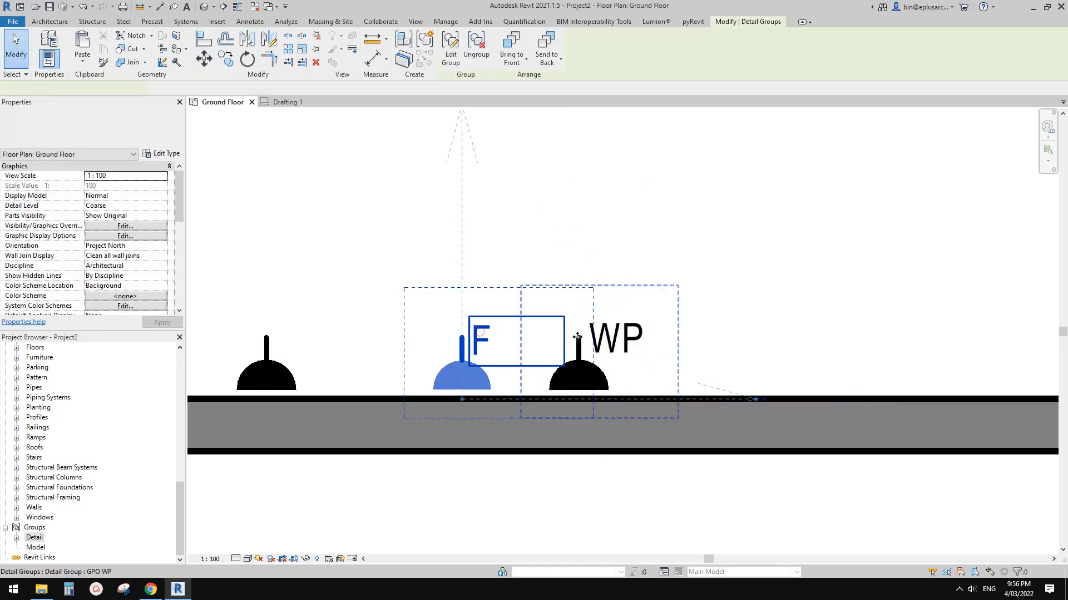
double_click(487, 340)
scroll(489, 328, "up", 1)
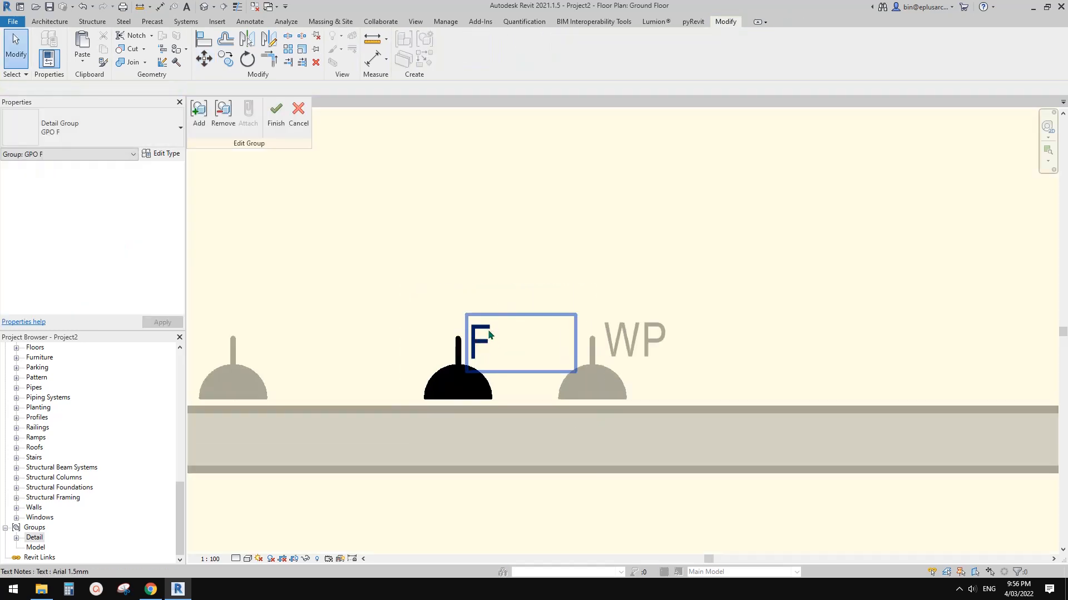
left_click(486, 333)
left_click_drag(466, 314, 466, 311)
left_click_drag(566, 340, 475, 312)
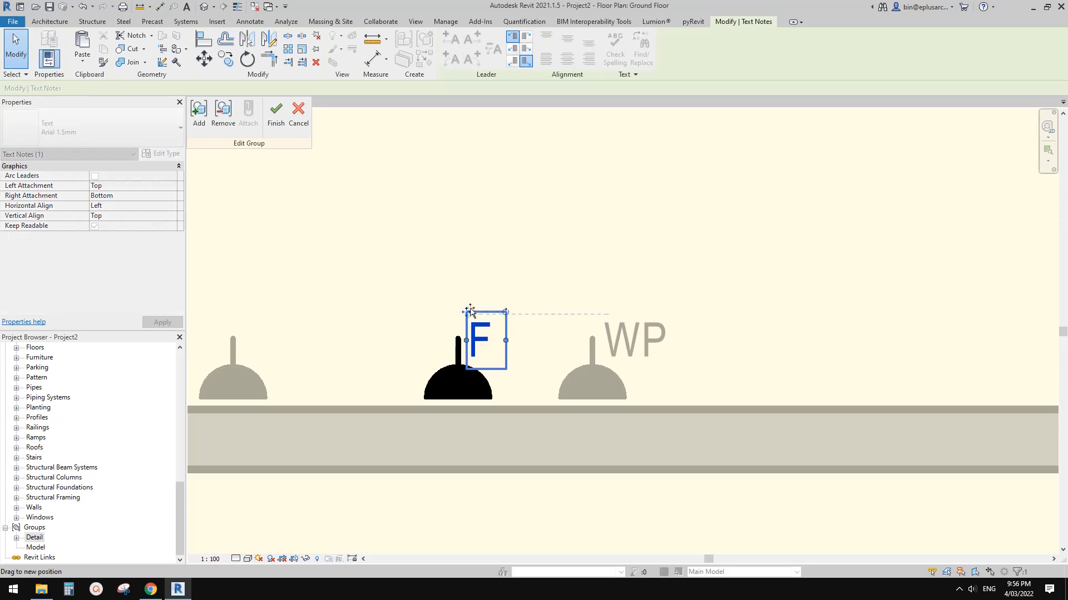
left_click(277, 119)
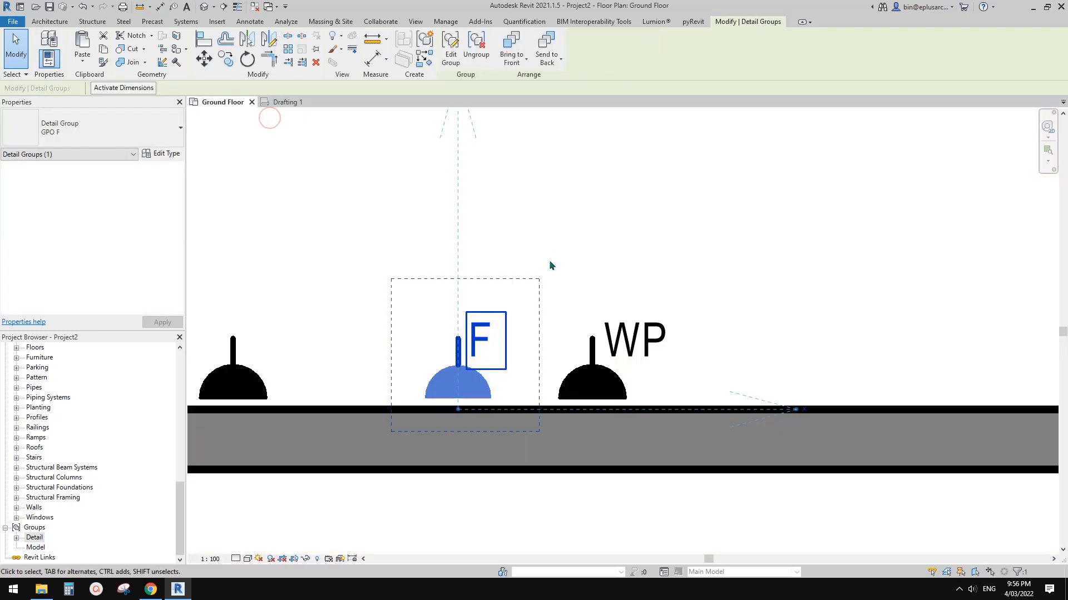
left_click(548, 259)
Swap a GPO Single outlet on the wall to GPO WP, to GPO F, and back to GPO Single
scroll(548, 257, "down", 2)
scroll(562, 286, "down", 5)
scroll(546, 282, "up", 8)
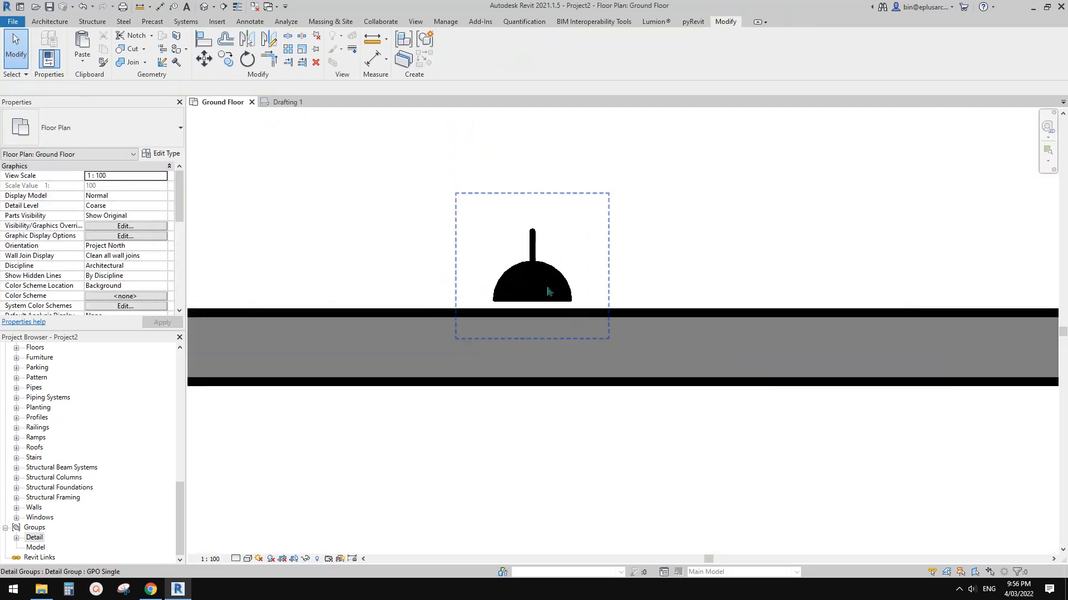
left_click(546, 282)
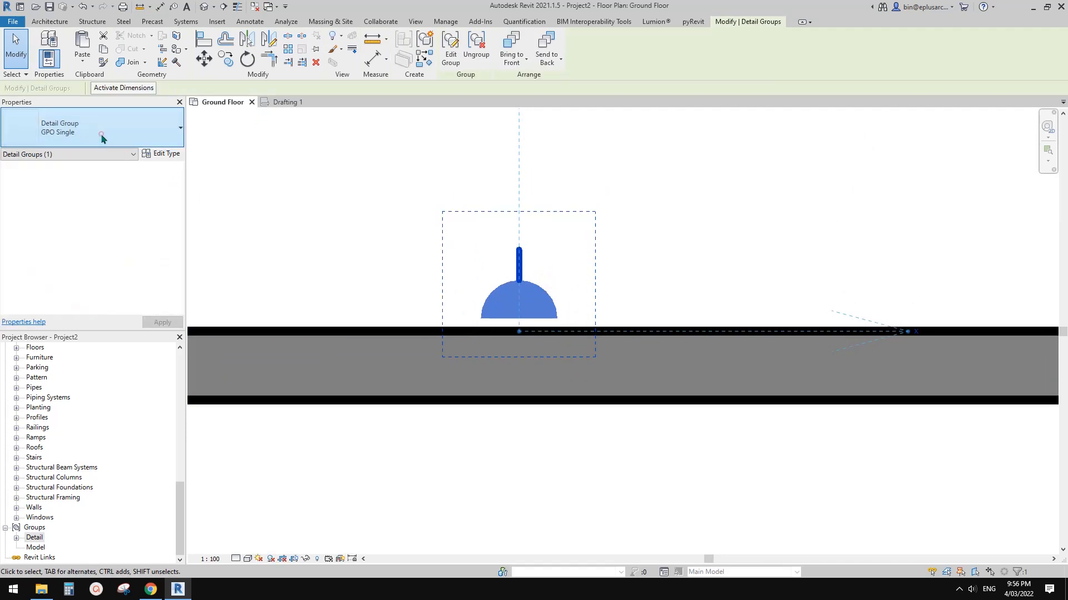
left_click(92, 139)
left_click(53, 261)
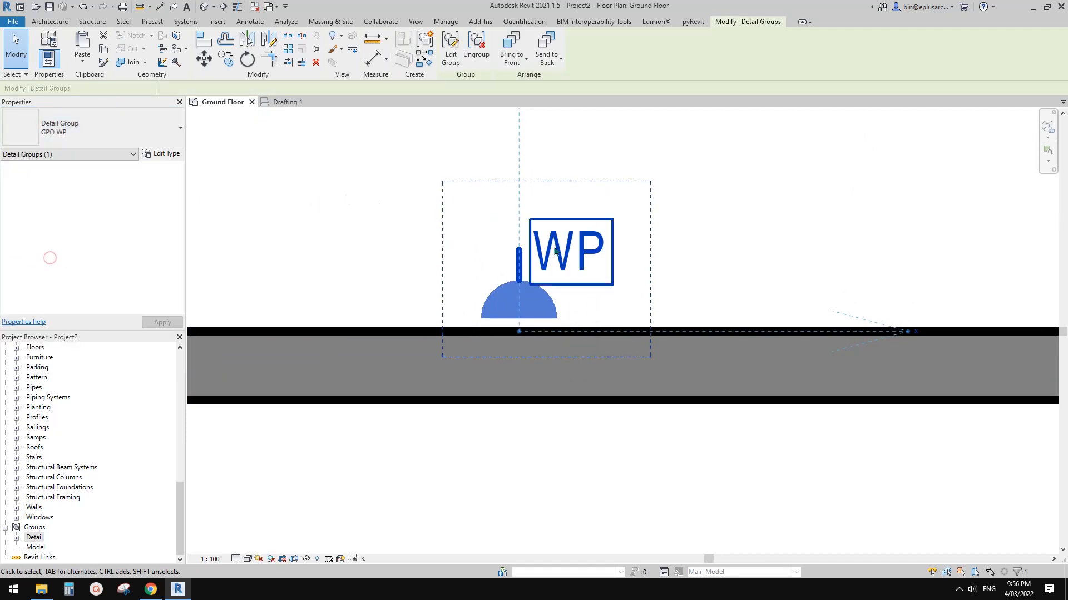
left_click(93, 131)
left_click(47, 236)
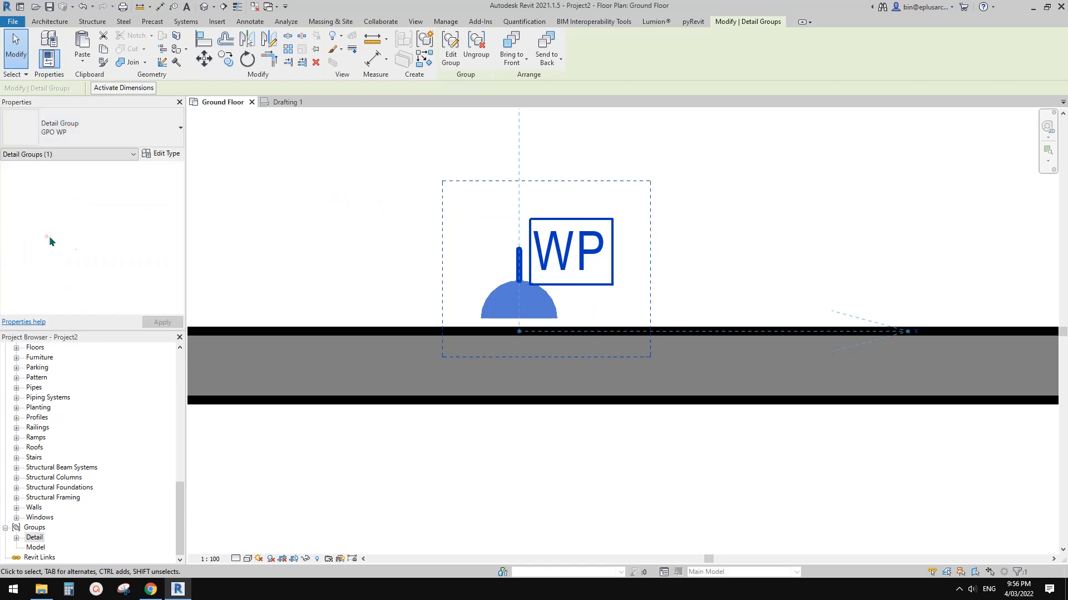
left_click(157, 136)
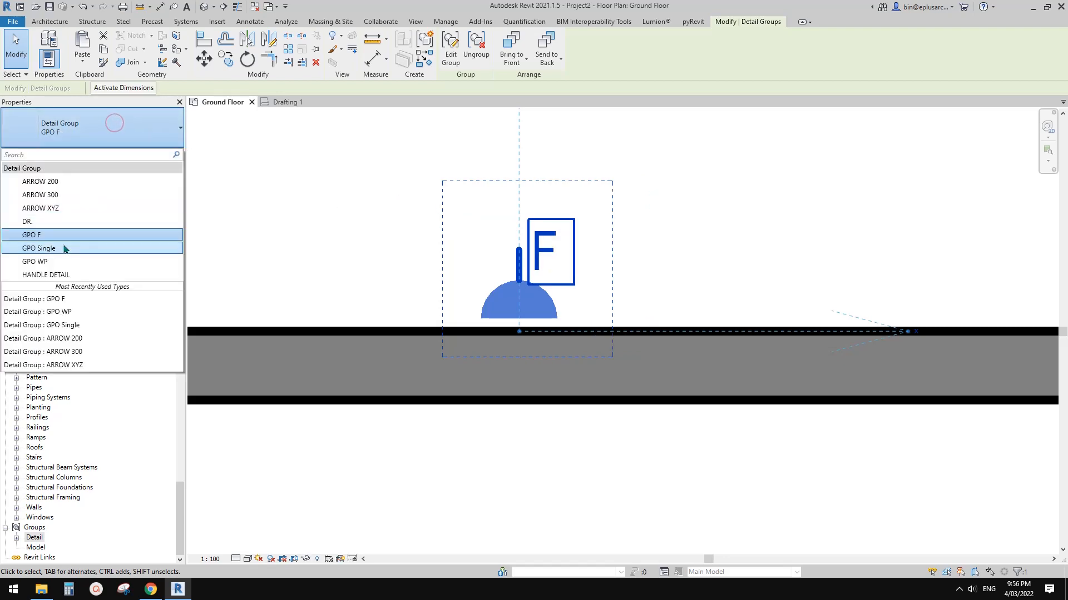
left_click(63, 252)
left_click(382, 215)
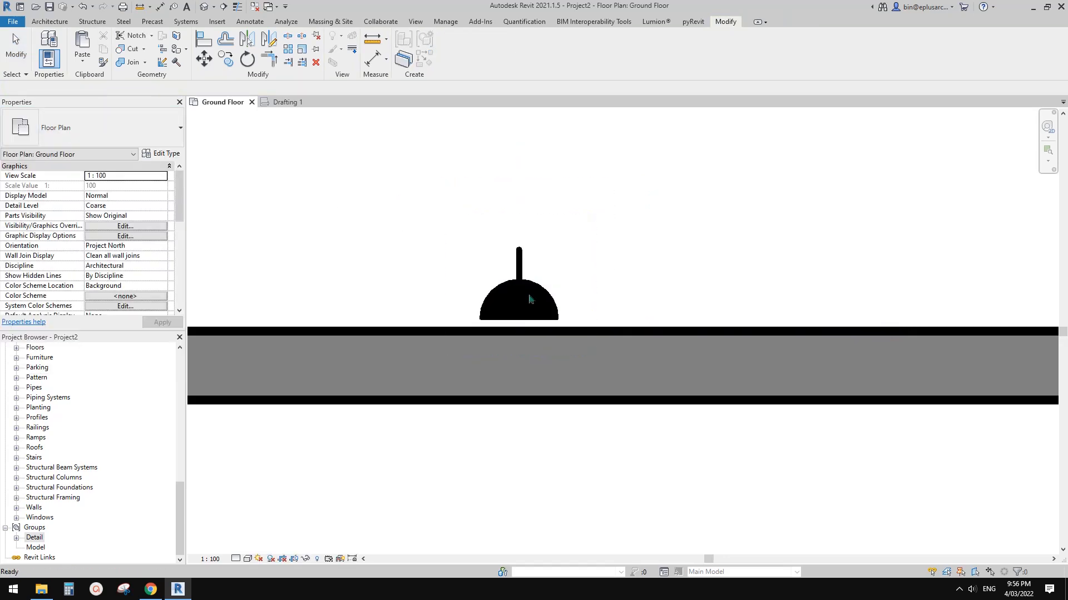
Review the outlets across the floor plan and examine the DR.1 drawer elevation in the Drafting 1 view
scroll(521, 291, "down", 2)
scroll(641, 342, "down", 3)
middle_click_drag(660, 328, 519, 376)
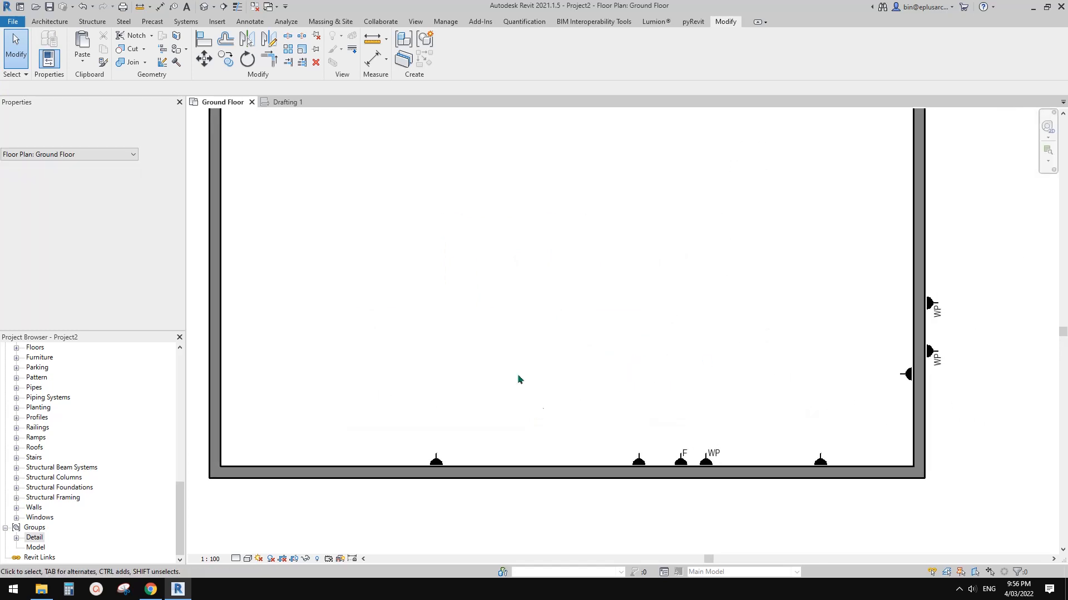
left_click(285, 102)
scroll(406, 236, "down", 2)
middle_click_drag(443, 308, 456, 210)
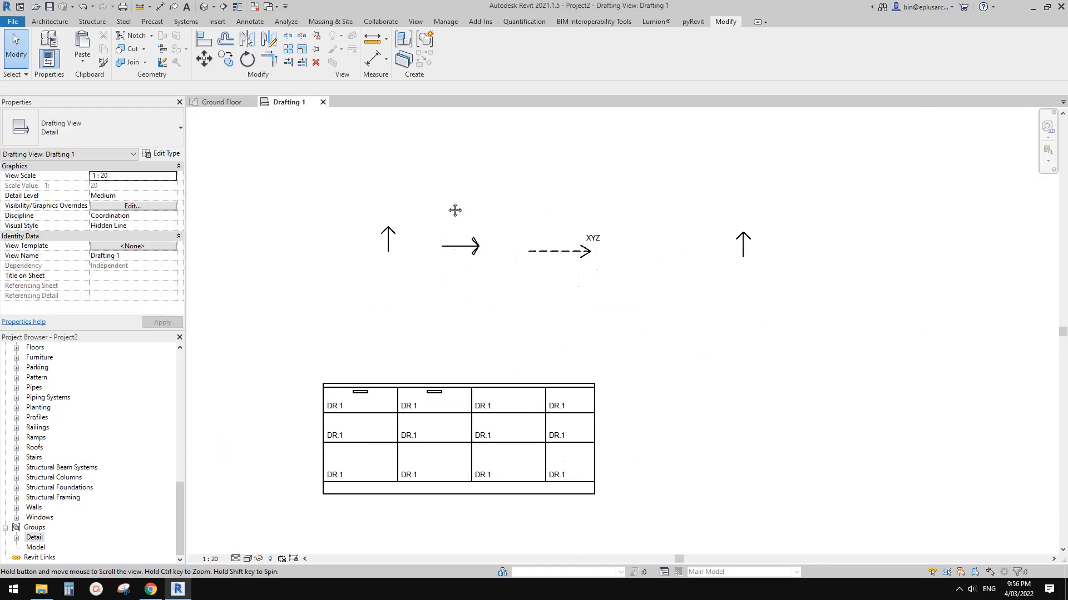
middle_click_drag(465, 402, 534, 359)
scroll(524, 315, "up", 2)
scroll(581, 294, "up", 1)
left_click(472, 317)
middle_click_drag(492, 328, 480, 367)
scroll(483, 359, "up", 1)
key("Escape")
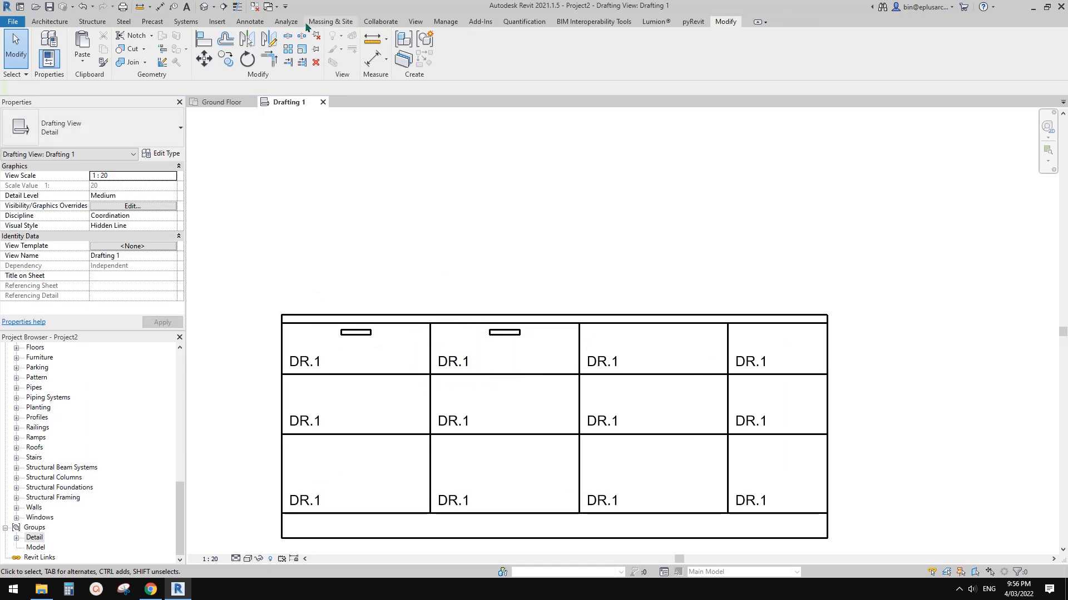
Show the Detail Group placement and creation options, and review the arrow and drawer groups in Drafting 1
left_click(250, 21)
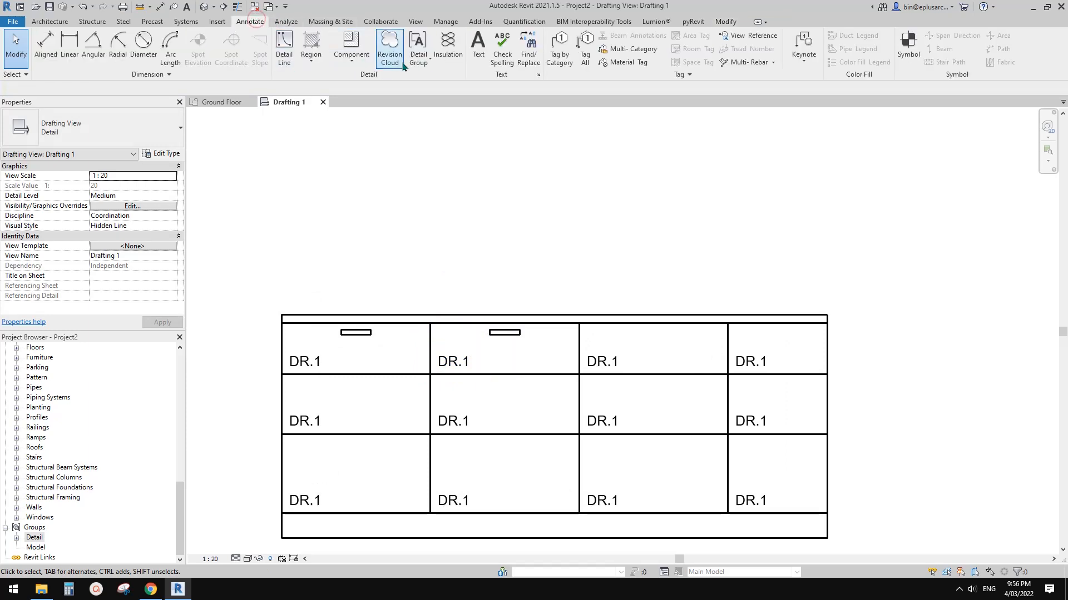
left_click(419, 60)
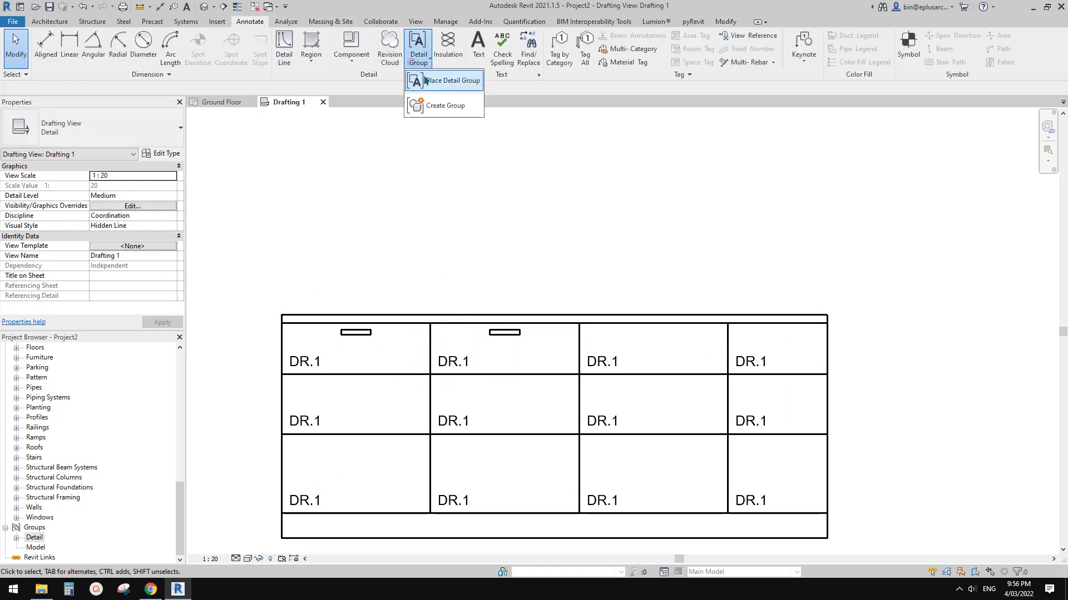
left_click(544, 238)
scroll(578, 227, "down", 1)
middle_click_drag(576, 227, 515, 314)
scroll(562, 261, "down", 1)
scroll(579, 262, "down", 1)
middle_click_drag(572, 295, 529, 288)
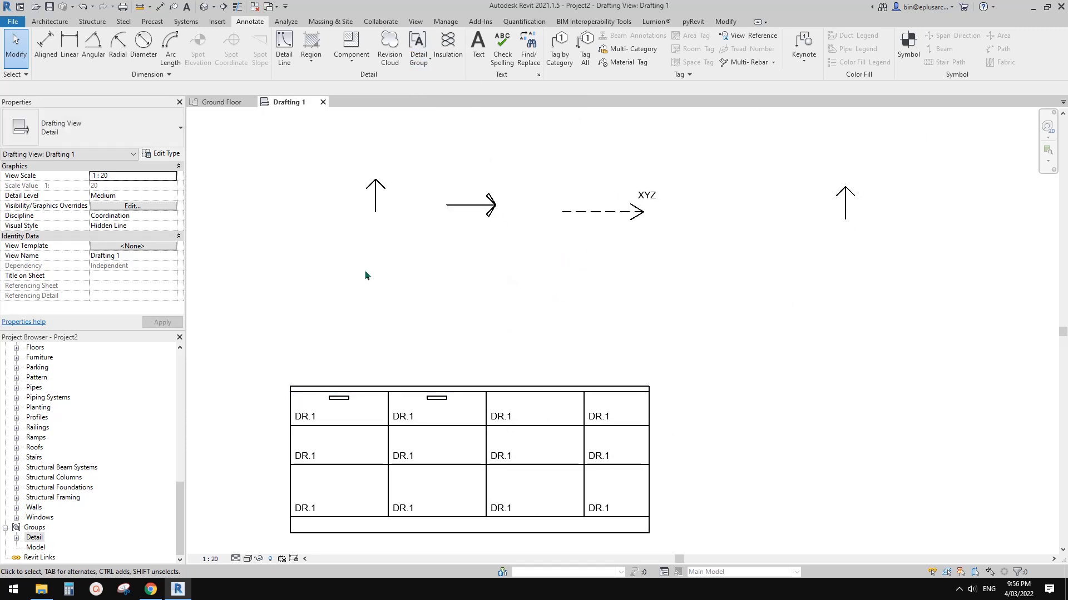
middle_click_drag(342, 353, 324, 333)
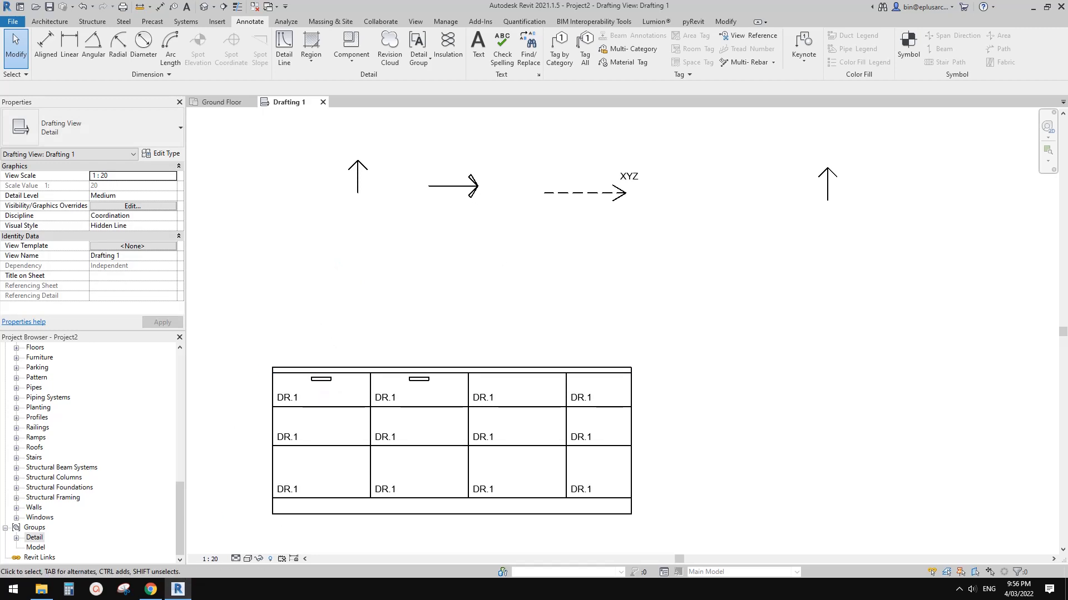
Switch to Chrome and search the web for Twitter together with the channel author's account handle
left_click_drag(0, 55, 341, 2)
left_click(406, 30)
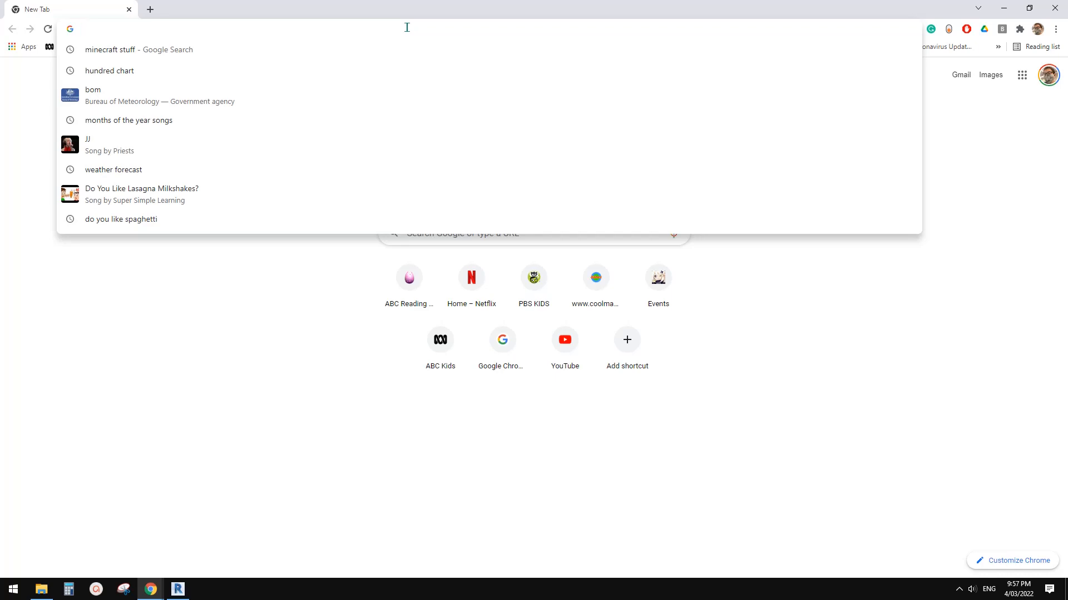
type("b")
key("BackSpace")
key("BackSpace")
type("t")
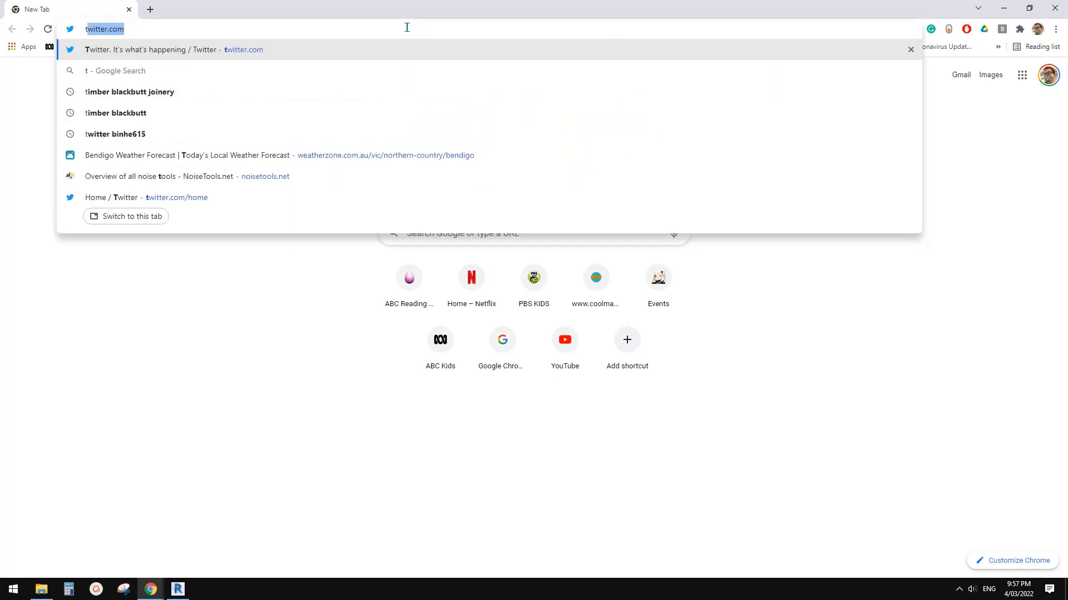
key("BackSpace")
key("BackSpace")
type("twi")
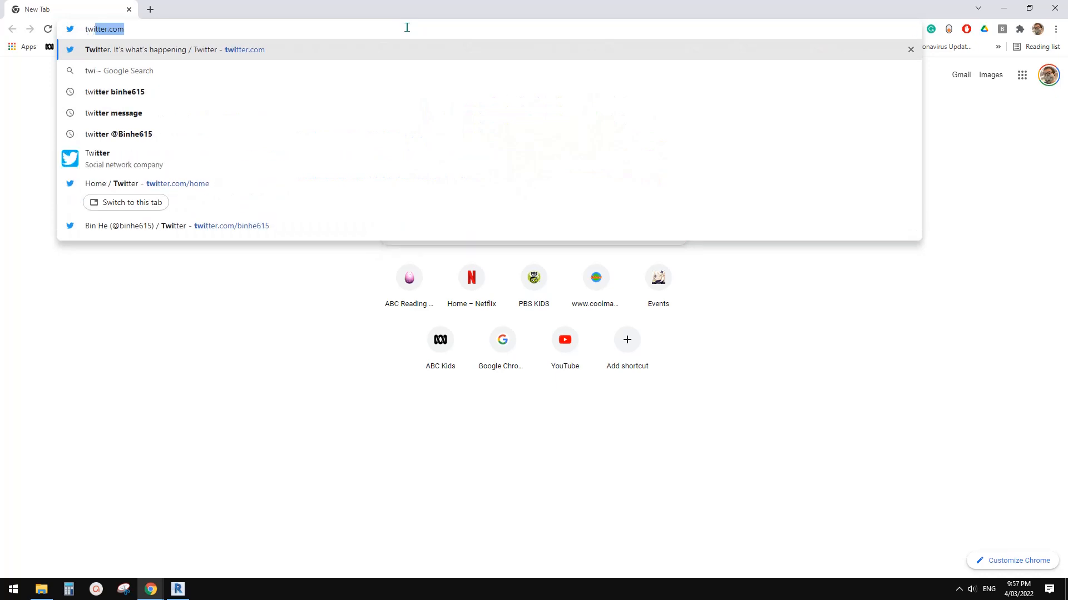
type("tter b")
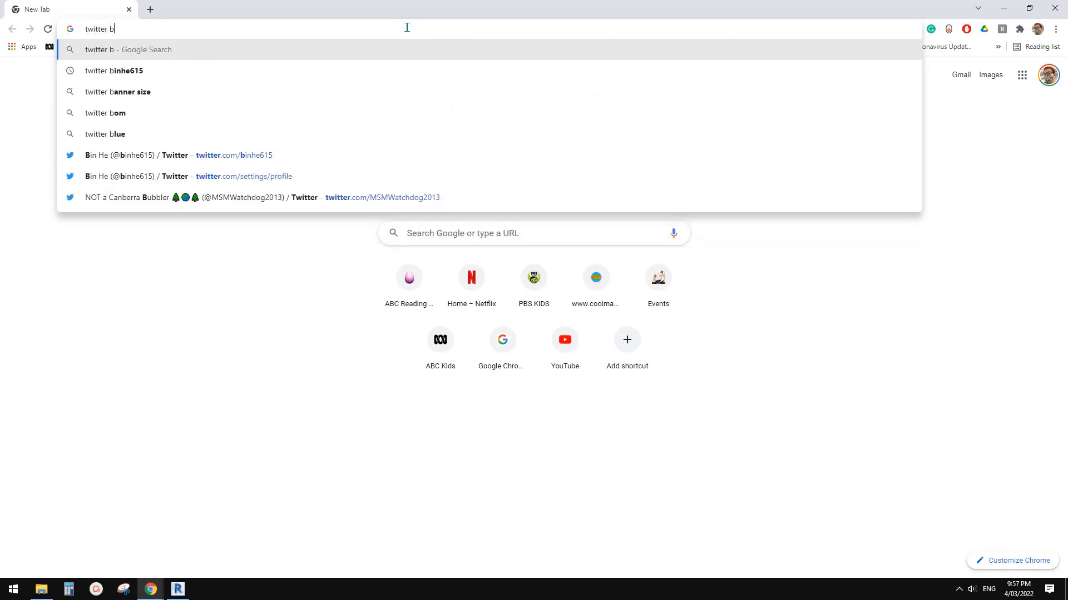
type("inhe615")
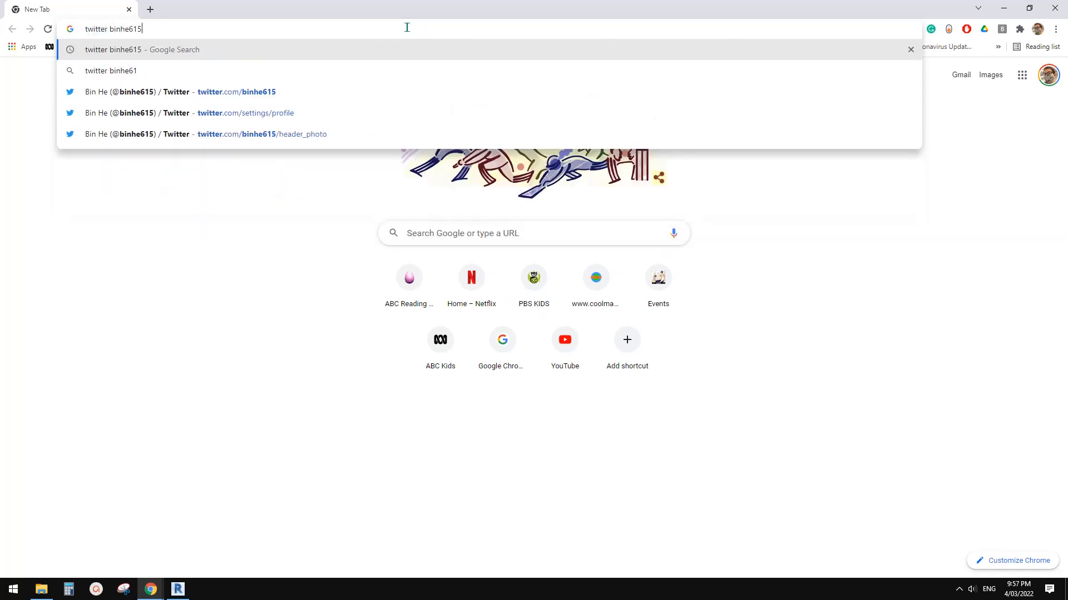
key("Return")
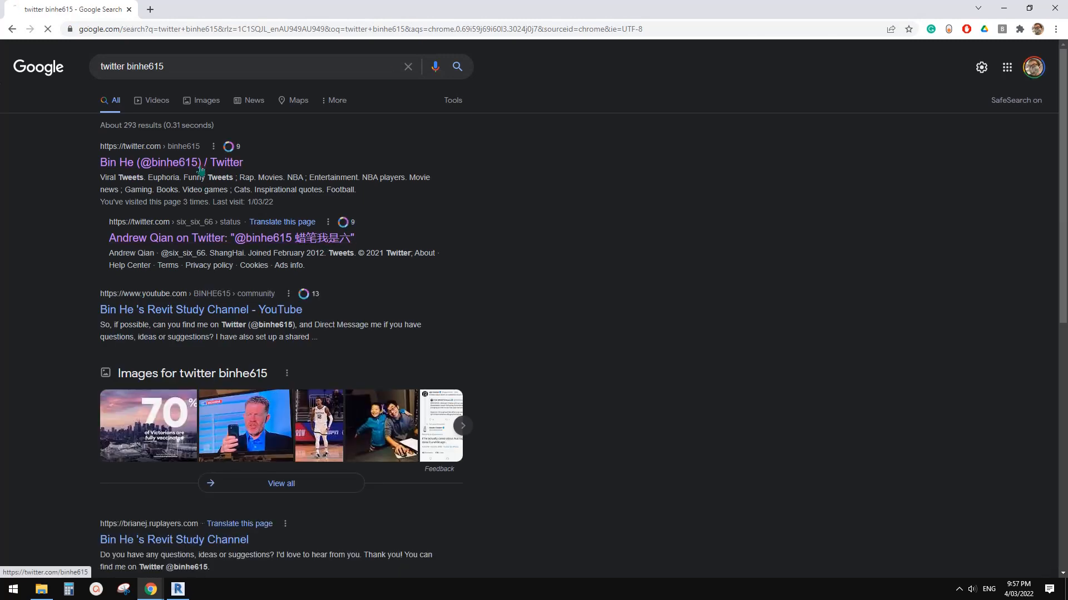
Open the author's Twitter profile and follow its file-upload link to view the Upload Only folder in Google Drive
left_click(201, 170)
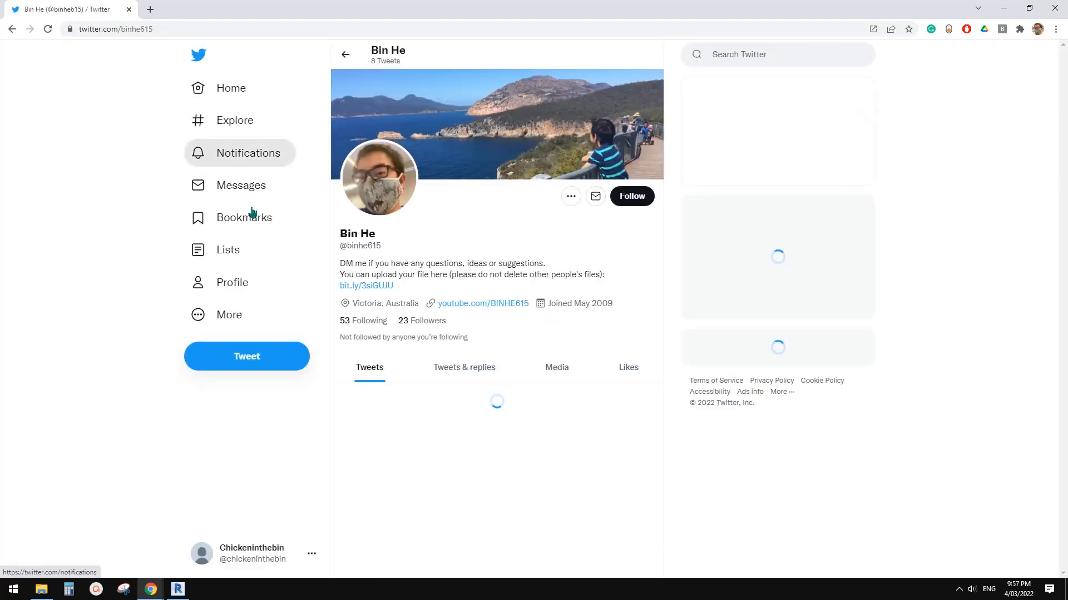
left_click(366, 286)
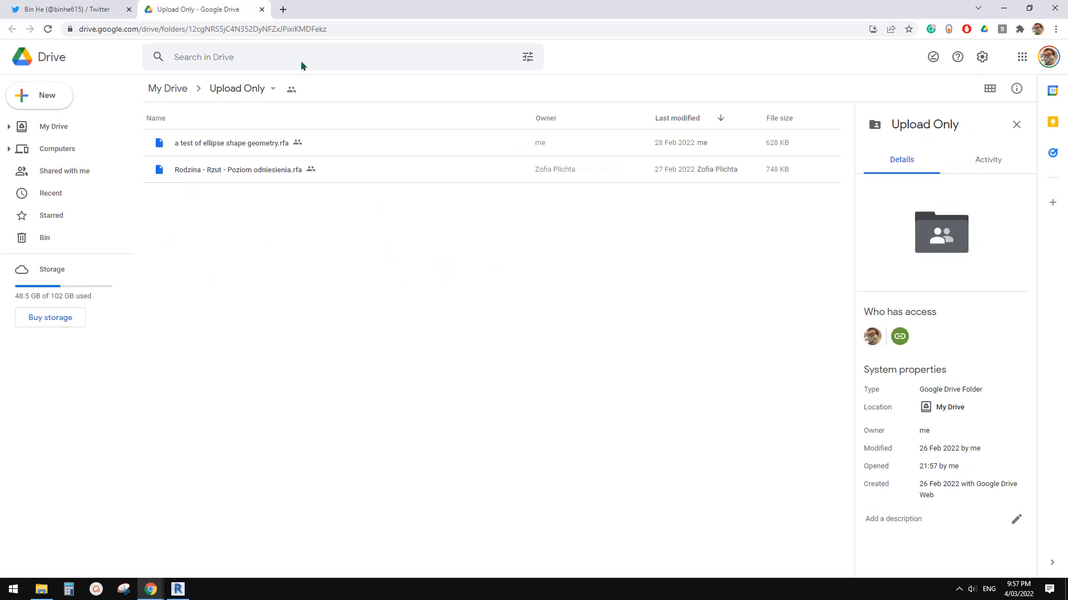
left_click(284, 10)
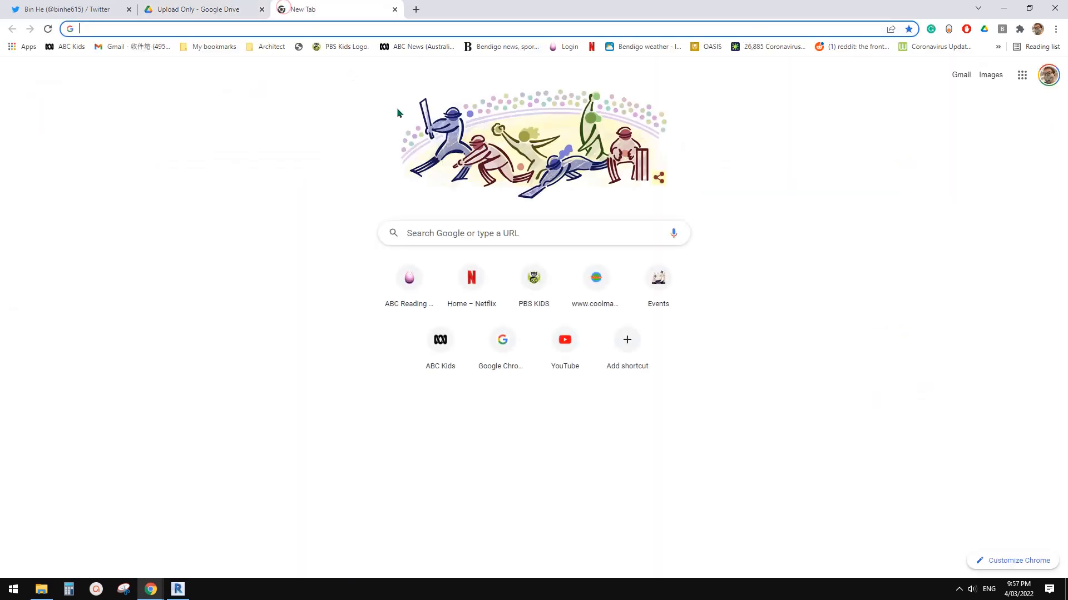
left_click(241, 8)
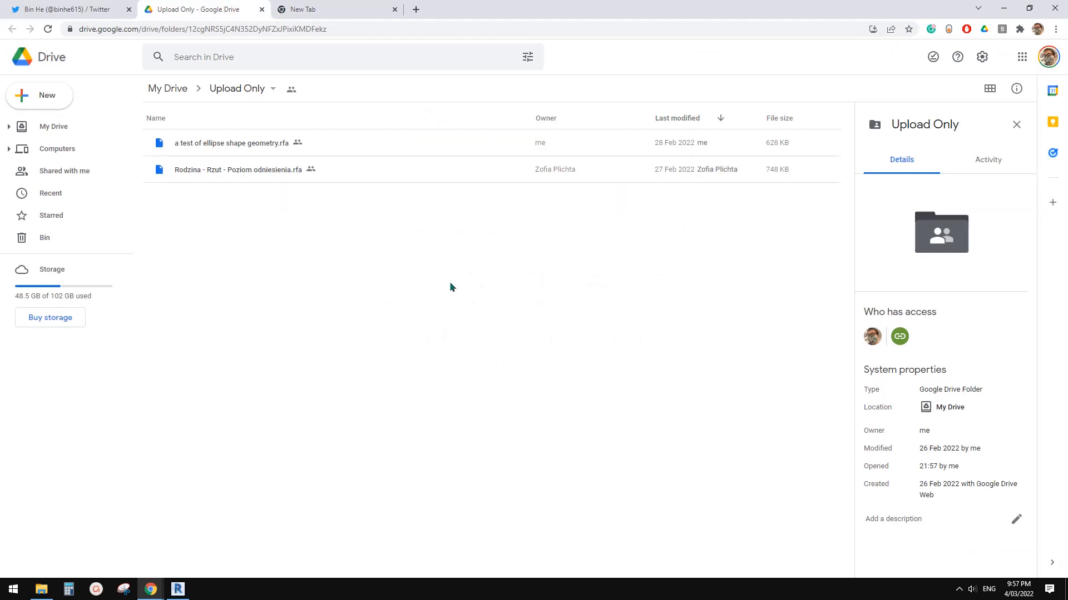